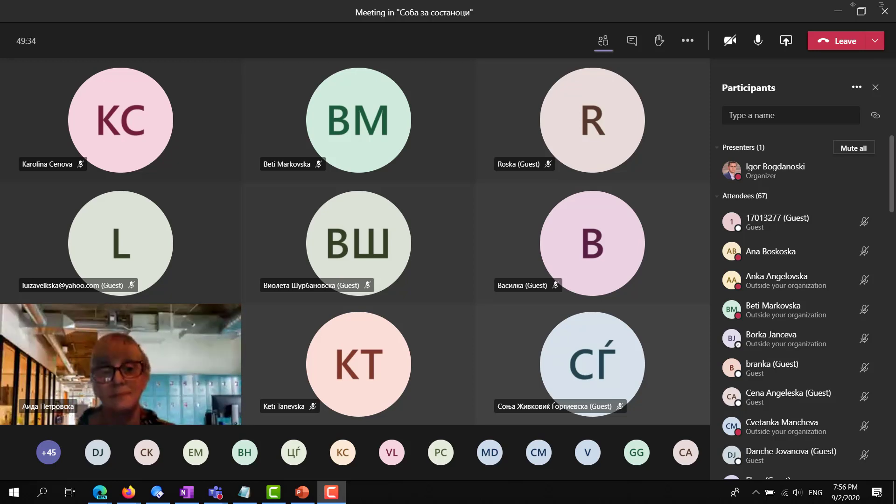
# Turn on the camera, then share Screen #1 with the class meeting
pyautogui.click(729, 41)
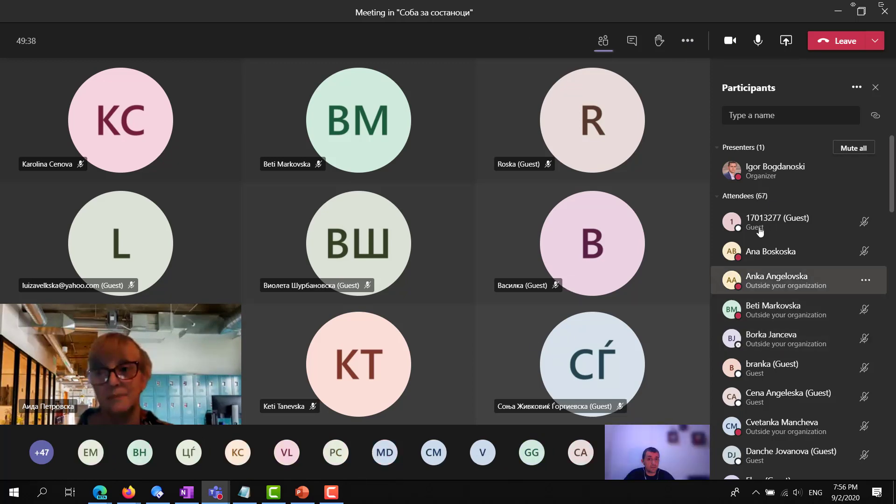
pyautogui.click(735, 397)
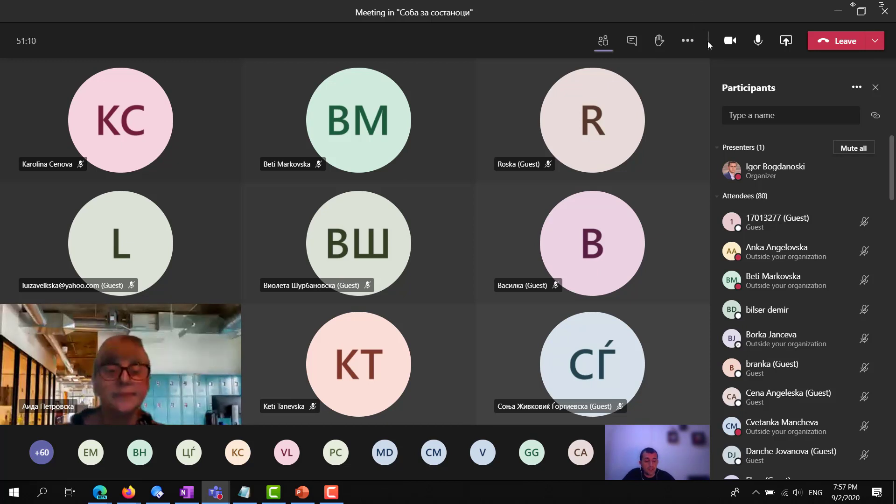
pyautogui.click(787, 41)
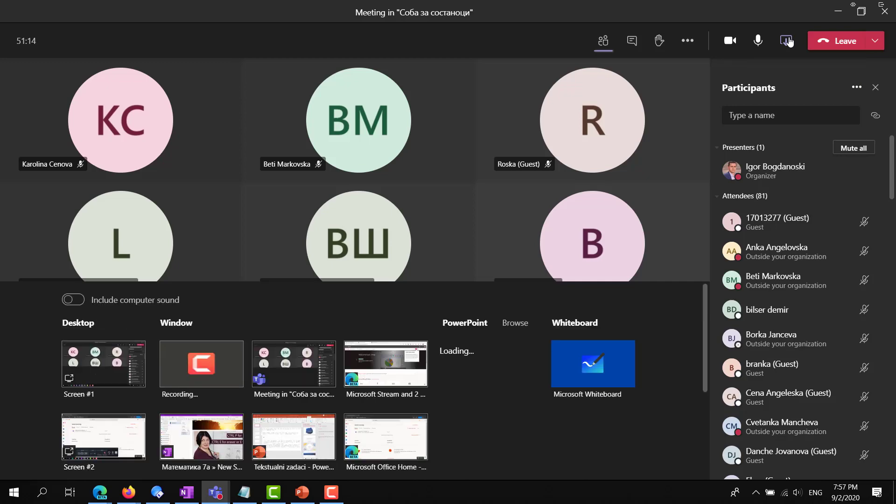
pyautogui.click(90, 376)
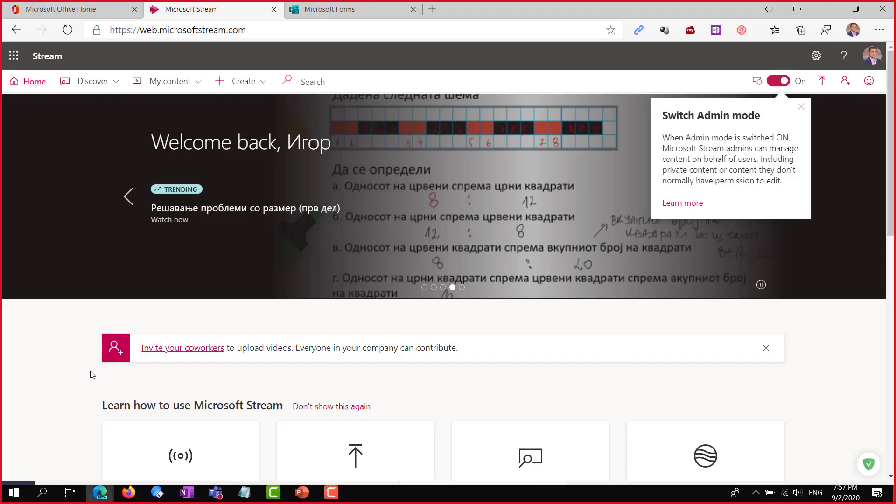
# Switch from the shared Stream home page back to the Teams meeting window
pyautogui.click(215, 492)
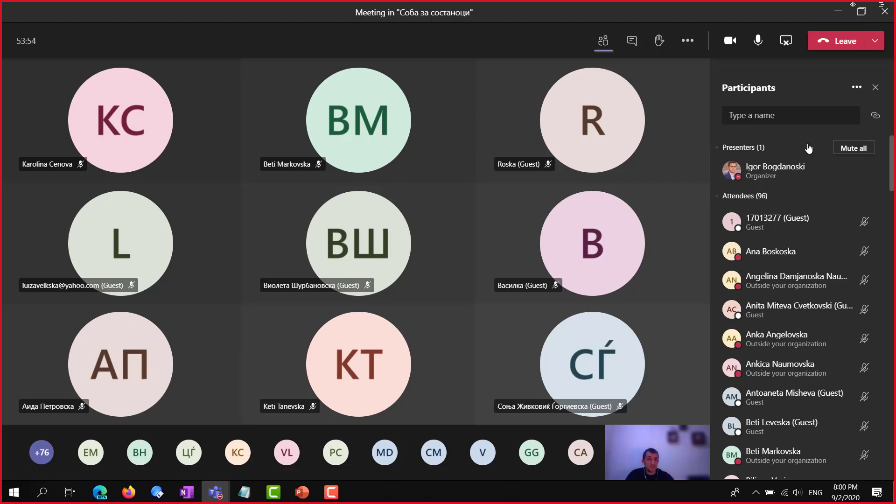
# Mute all participants from the Participants panel and open the More actions menu
pyautogui.click(852, 148)
pyautogui.click(515, 264)
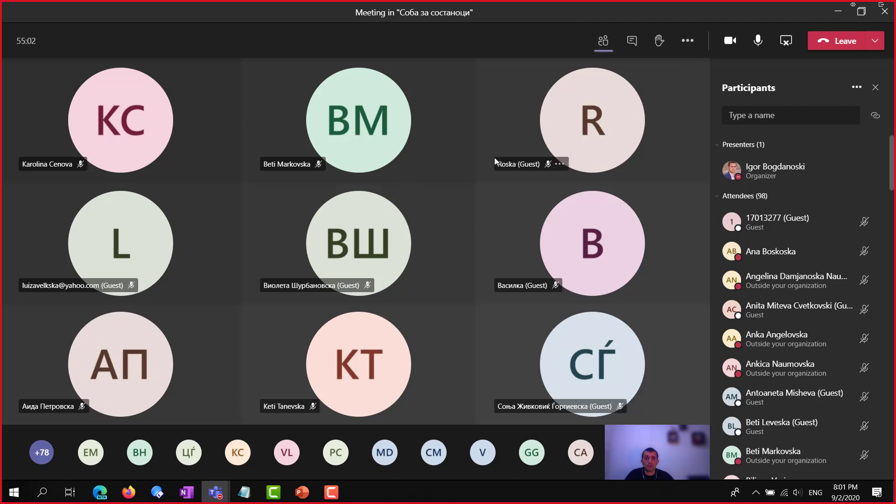
pyautogui.click(685, 41)
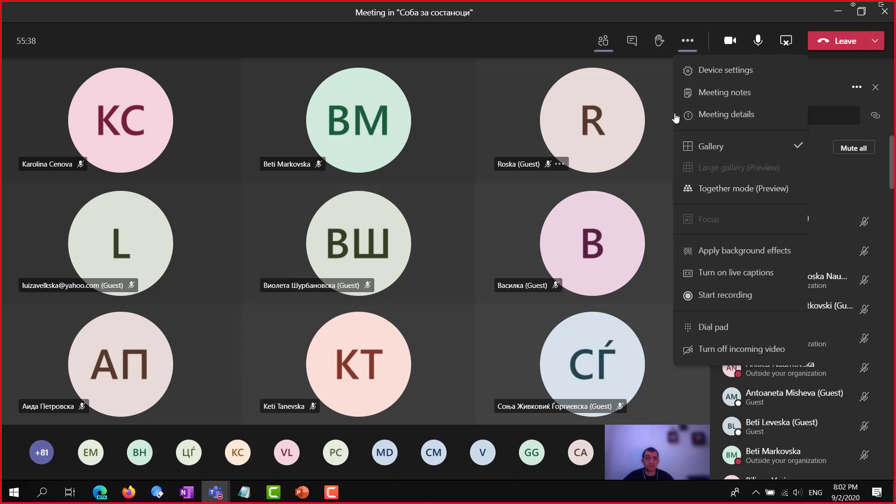
# Present Screen #1 to the class, then return to the full meeting window
pyautogui.click(782, 55)
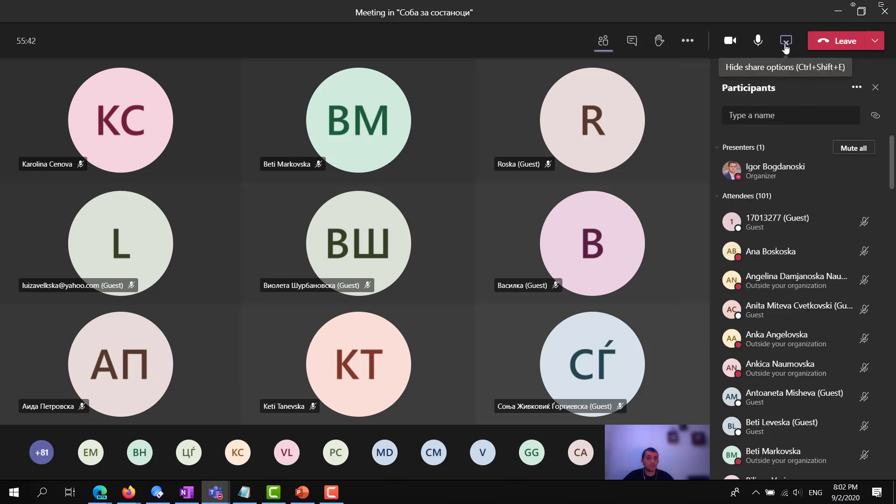
pyautogui.click(786, 43)
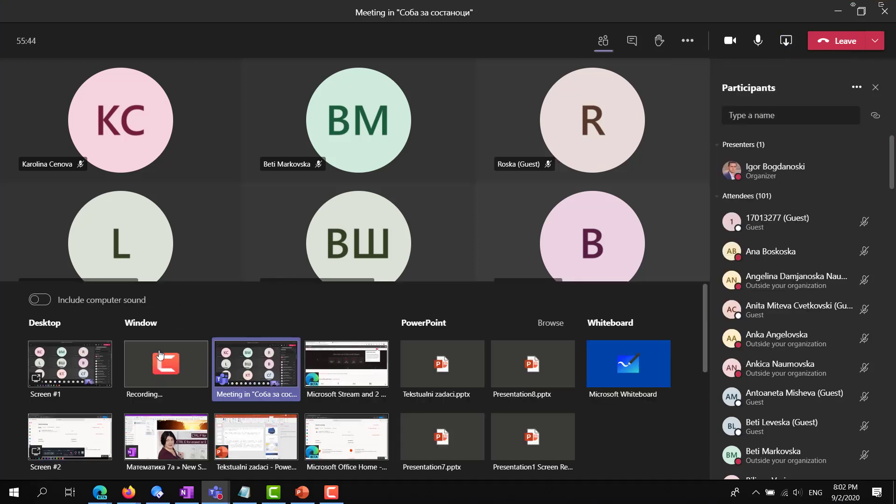
pyautogui.click(70, 364)
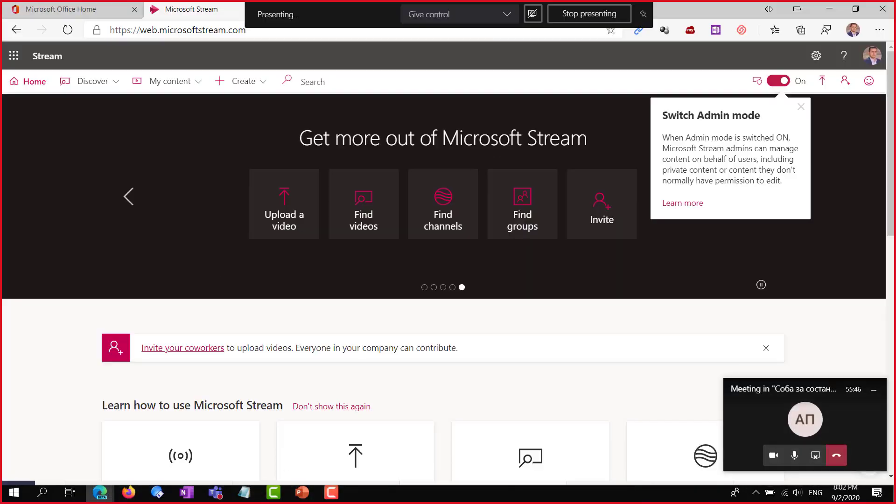
pyautogui.moveTo(211, 499)
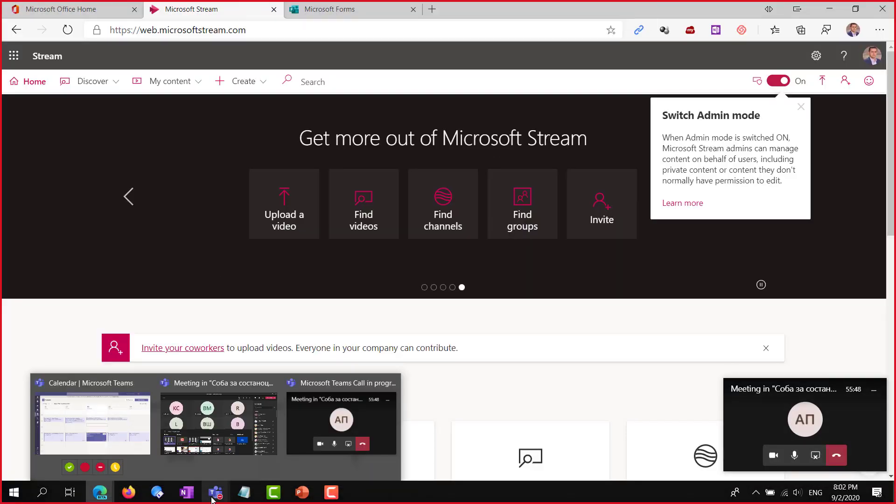
pyautogui.click(217, 443)
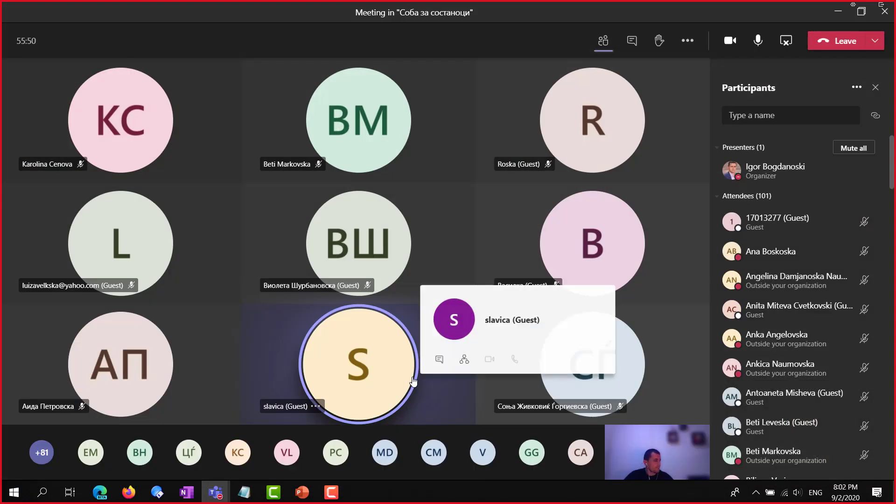
# Mute all attendees twice to catch newcomers, and open the More actions menu
pyautogui.click(853, 148)
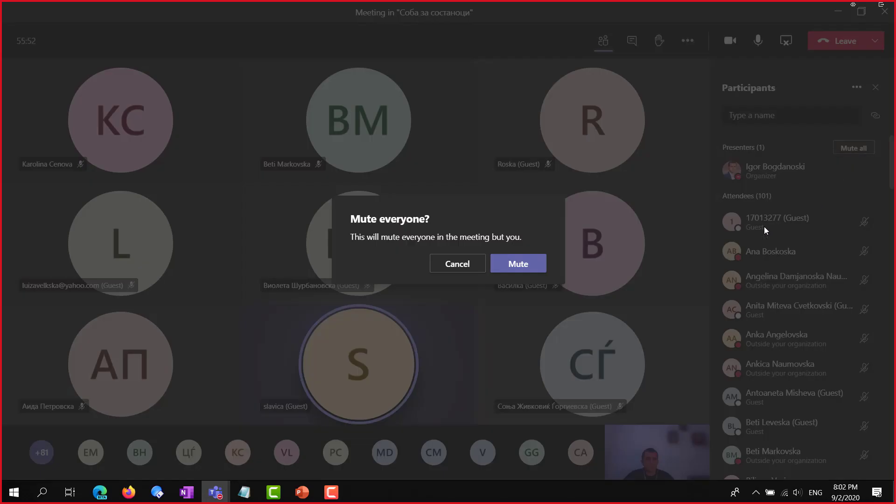
pyautogui.click(523, 263)
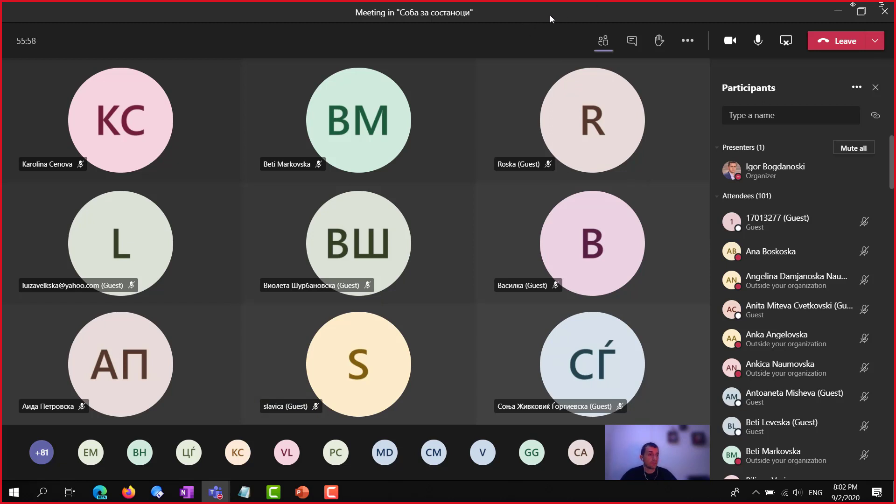
pyautogui.click(851, 148)
pyautogui.click(517, 268)
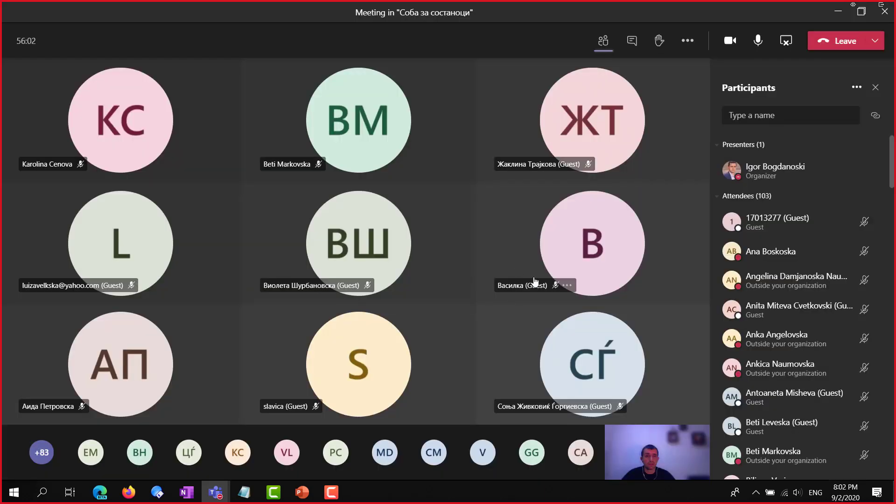
pyautogui.moveTo(645, 217)
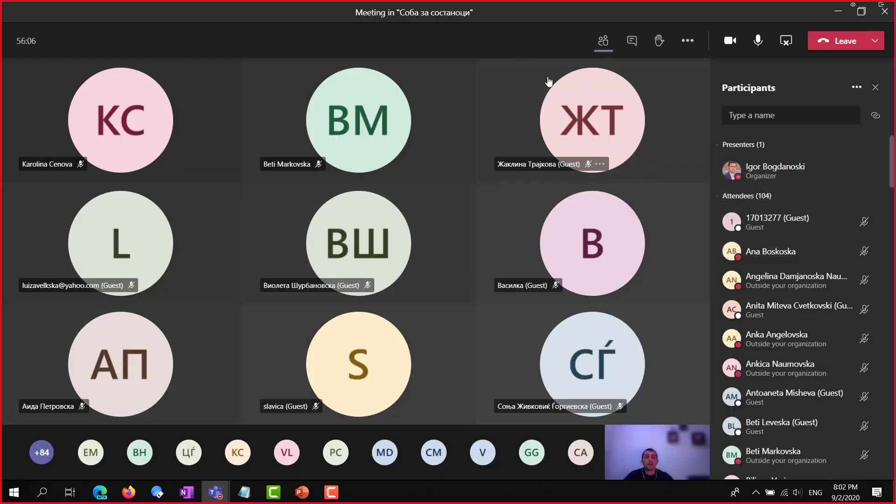
pyautogui.click(688, 41)
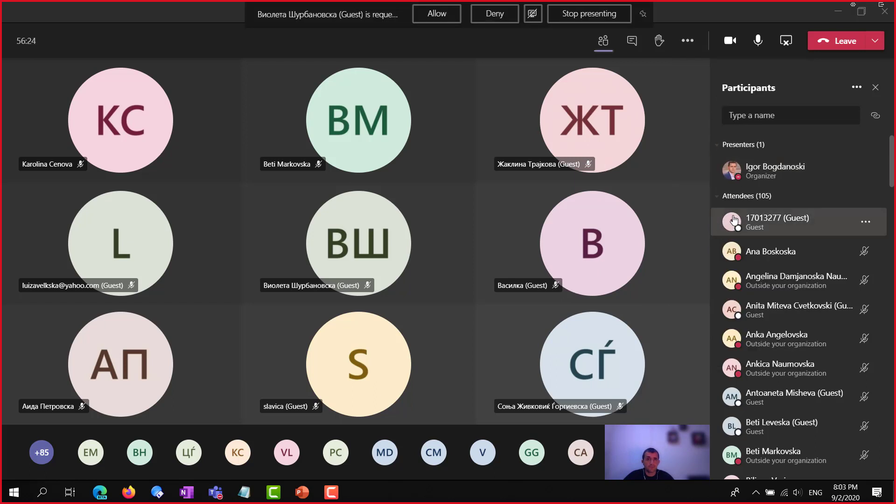
# Open the More actions list showing live captions and recording options
pyautogui.click(687, 43)
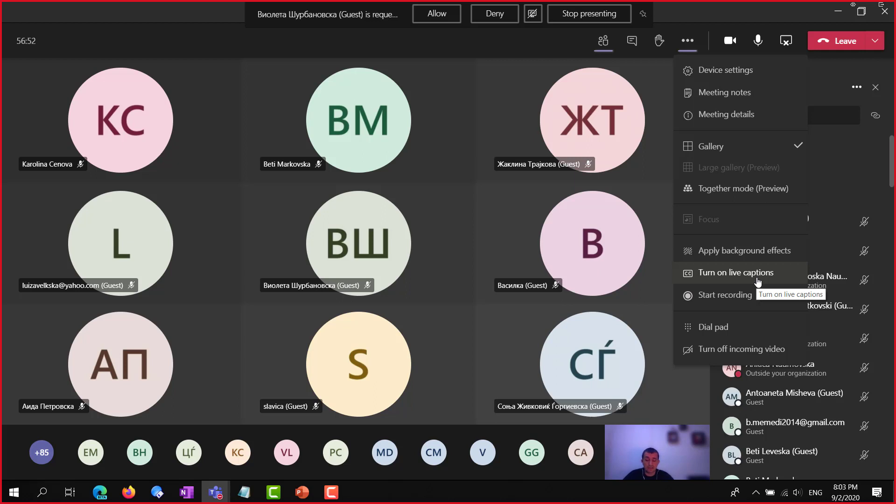
# Turn on live captions from the More actions menu
pyautogui.click(758, 280)
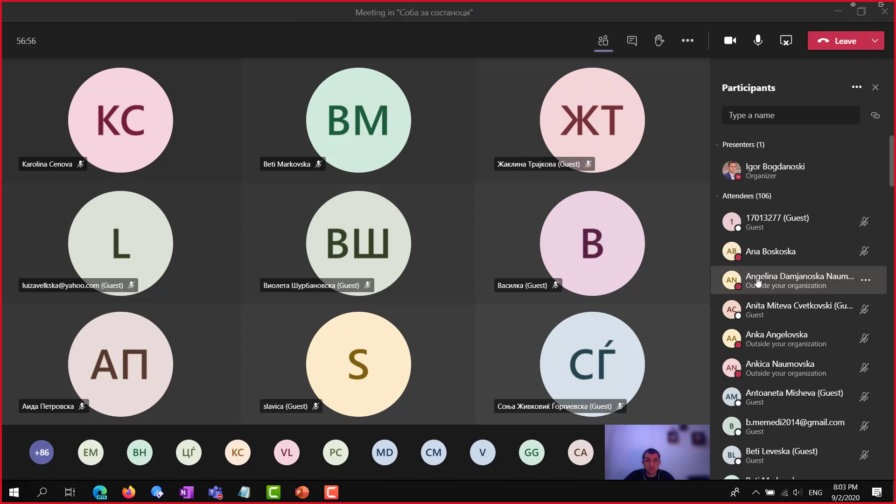
pyautogui.click(687, 40)
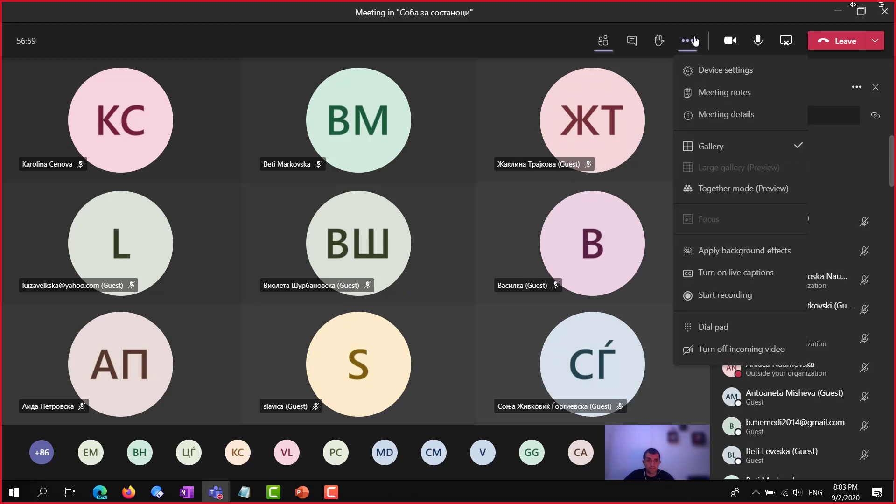
pyautogui.click(725, 278)
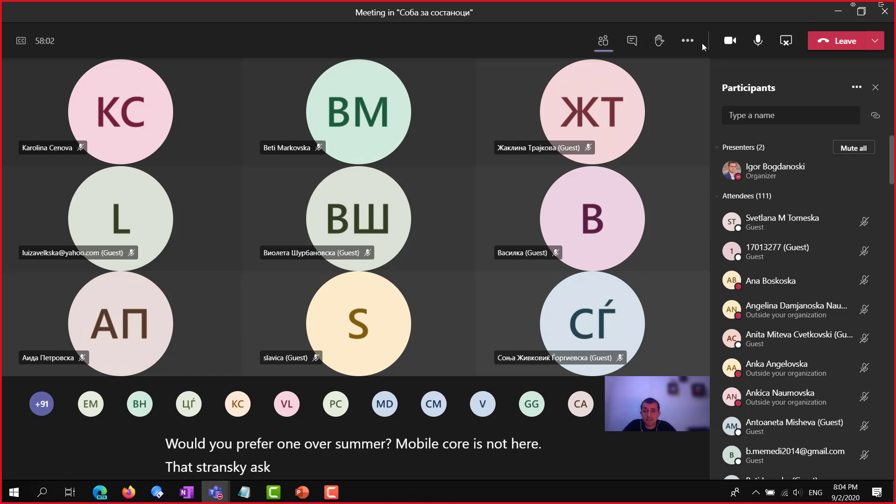
# Mute all attendees, turn off live captions, and start recording the meeting
pyautogui.click(853, 148)
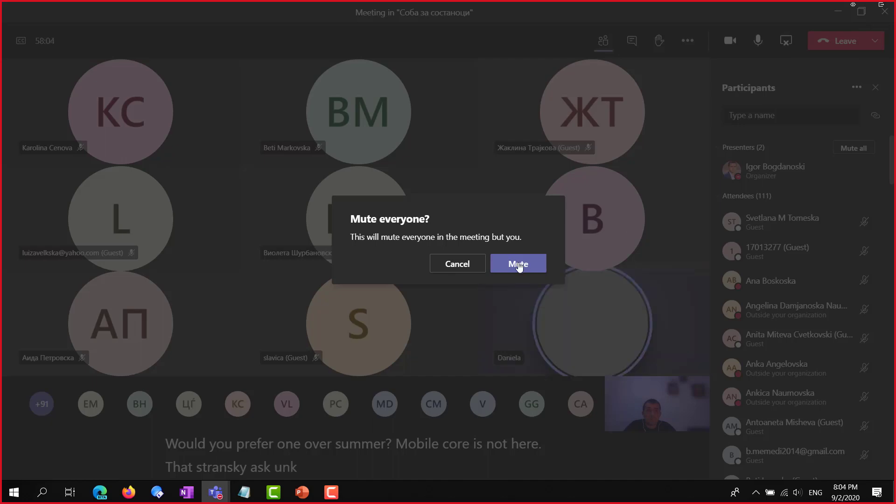
pyautogui.click(517, 263)
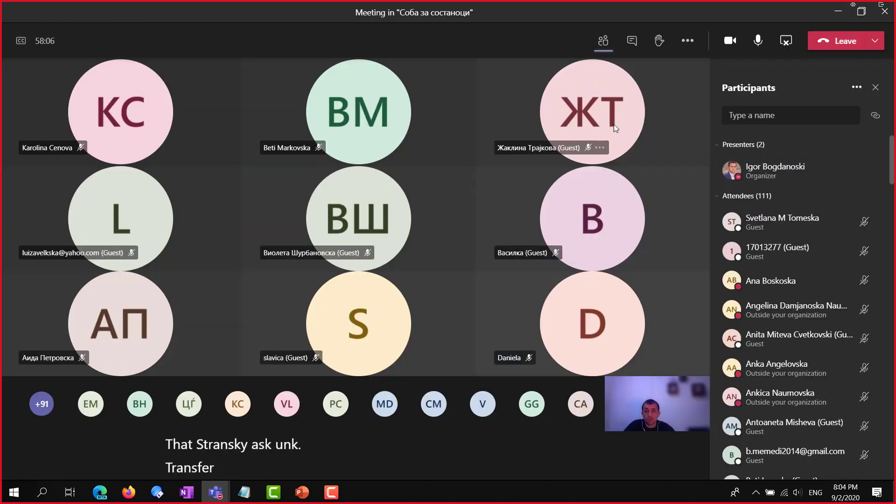
pyautogui.click(686, 42)
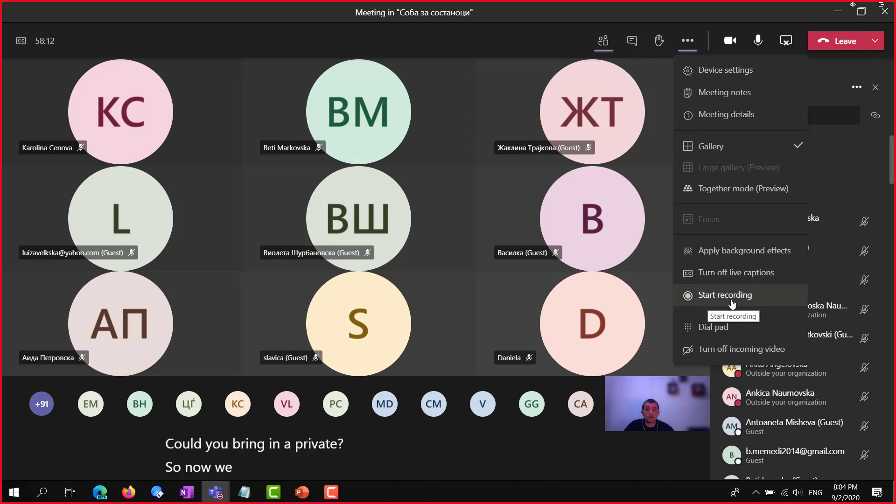
pyautogui.click(740, 275)
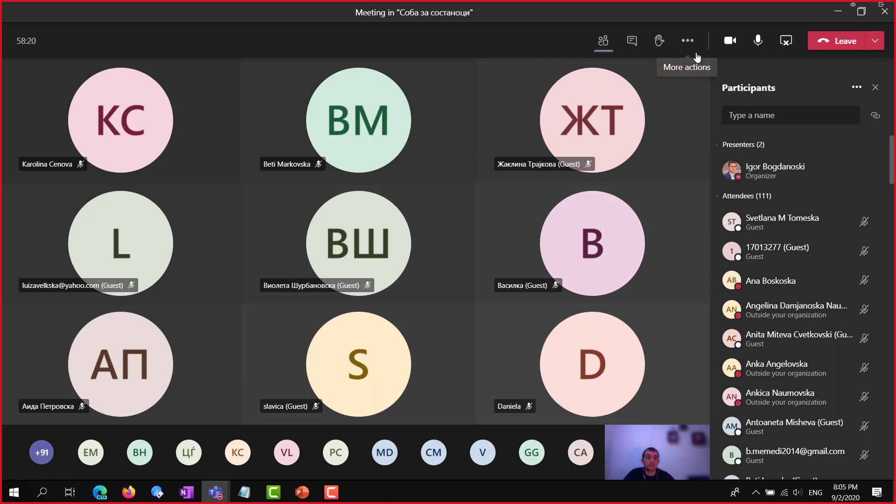
pyautogui.click(684, 45)
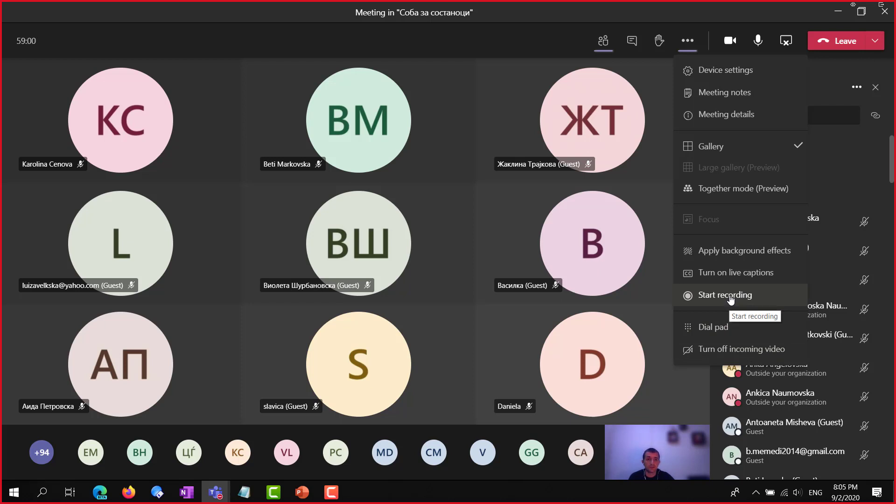
pyautogui.click(730, 298)
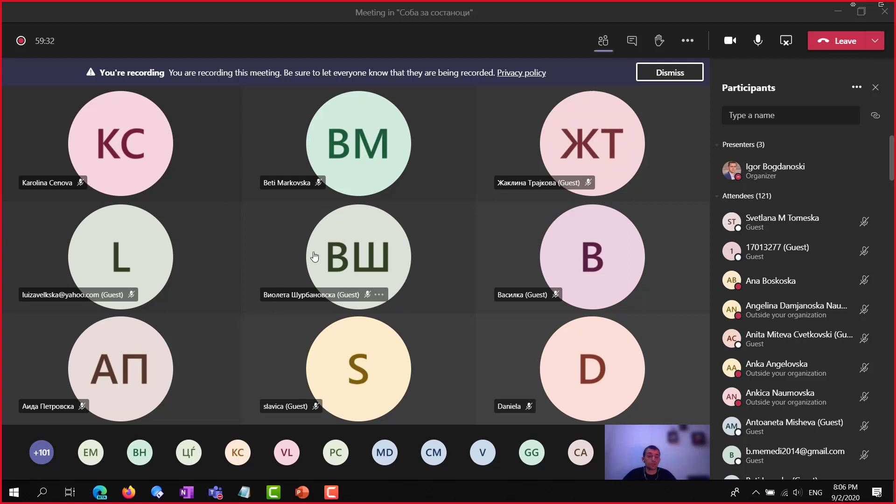
# Minimize the recording Teams meeting to reveal the Stream page in Edge
pyautogui.moveTo(314, 257)
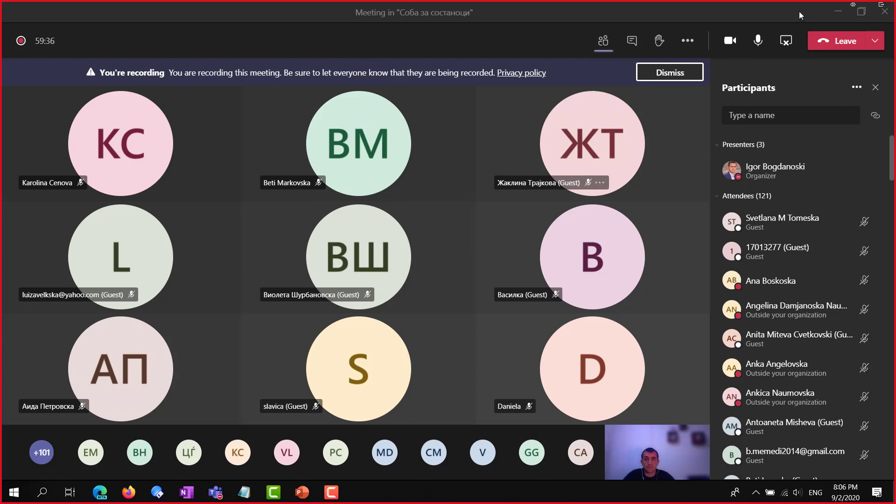
pyautogui.click(882, 6)
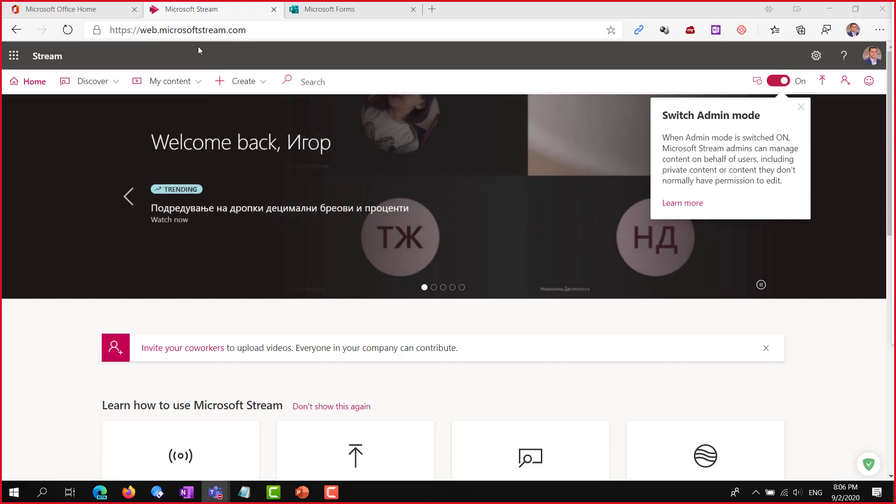
# Check the Office 365 home and Quiz for Stream tabs, then bring up Directory Opus
pyautogui.click(49, 11)
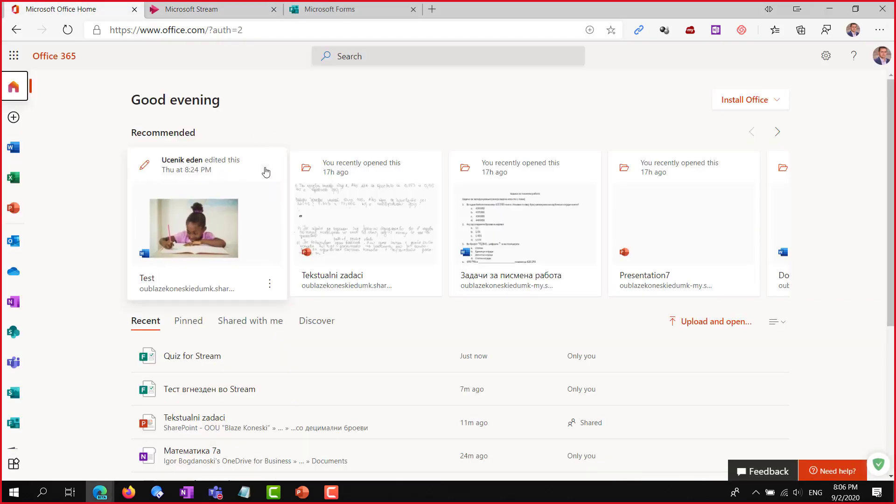
pyautogui.click(221, 497)
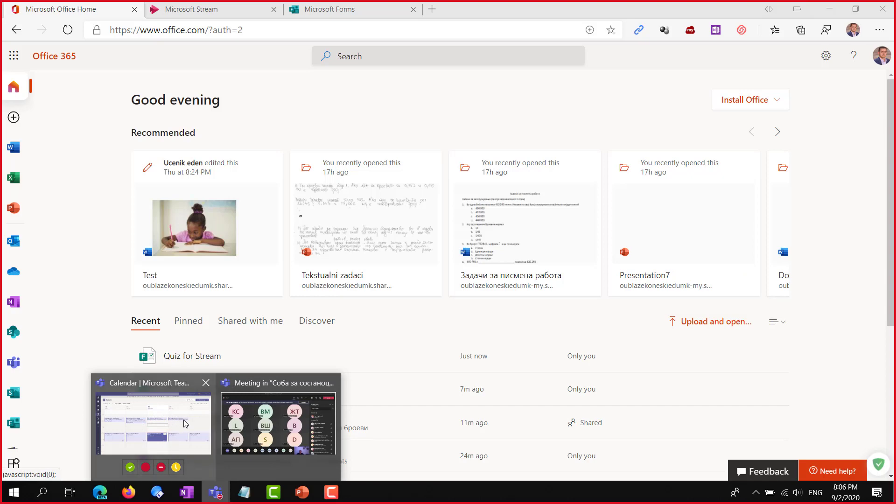
pyautogui.click(329, 9)
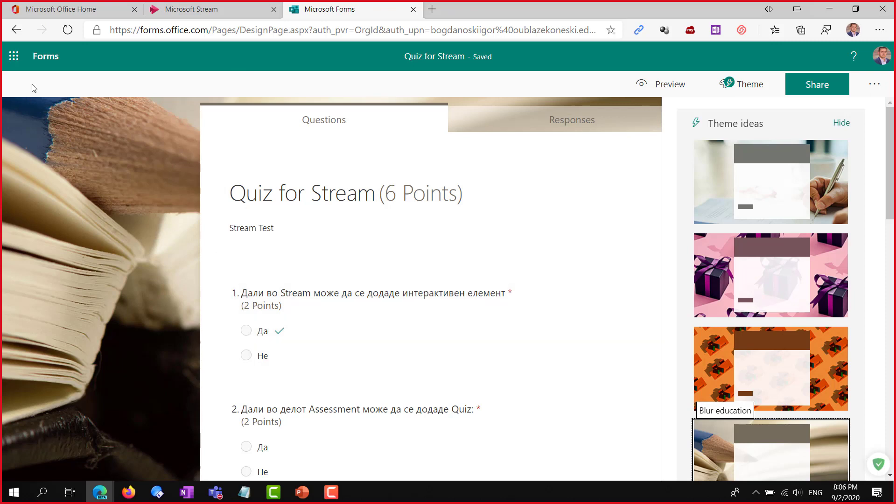
pyautogui.click(61, 11)
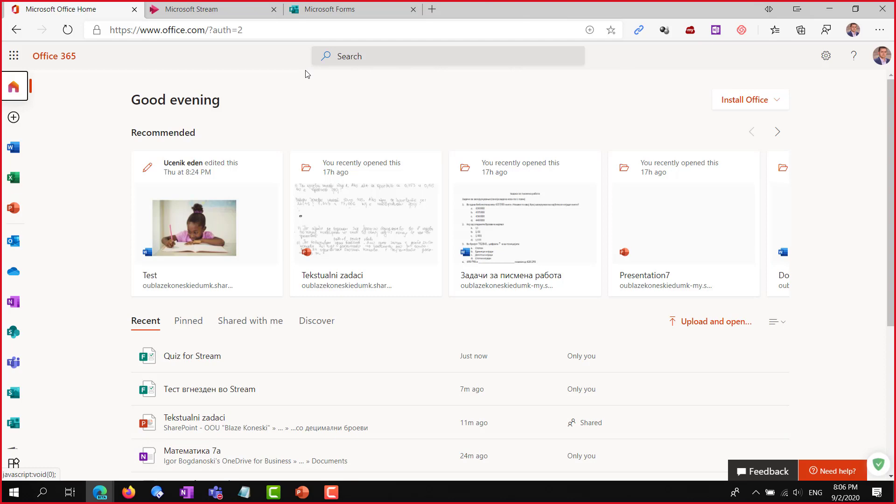
pyautogui.click(157, 493)
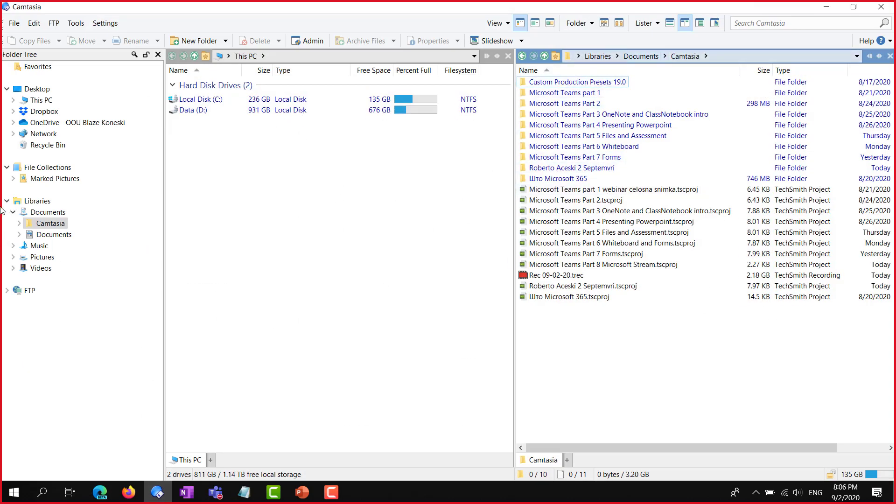
# In Directory Opus, open OneDrive > Rabotilnici Microsoft 365 > ZoomIt
pyautogui.click(65, 123)
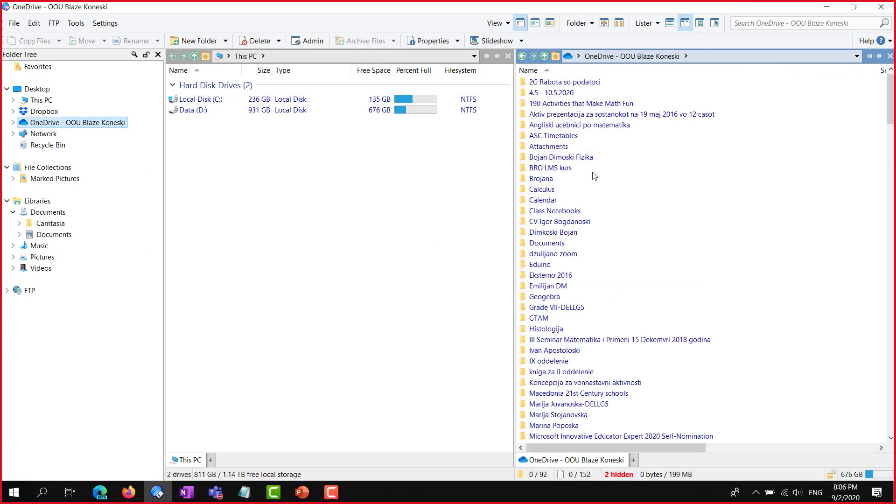
pyautogui.scroll(-11, 594, 176)
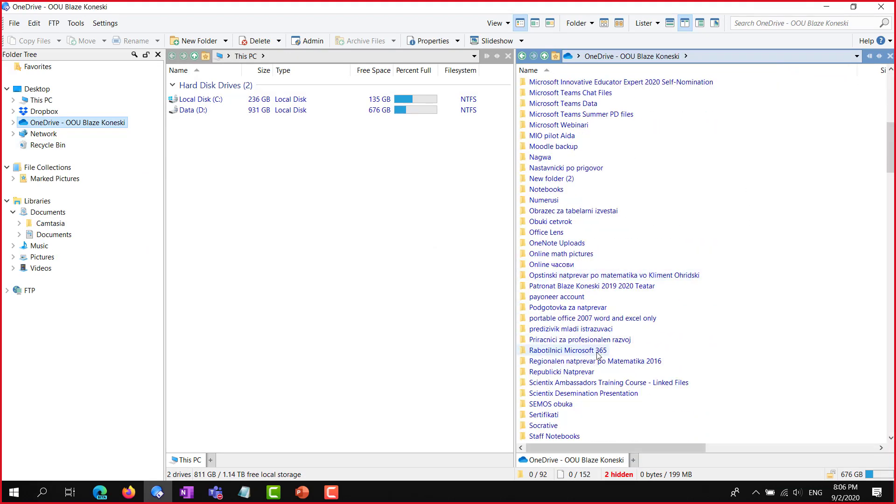
pyautogui.click(596, 353)
pyautogui.click(600, 350)
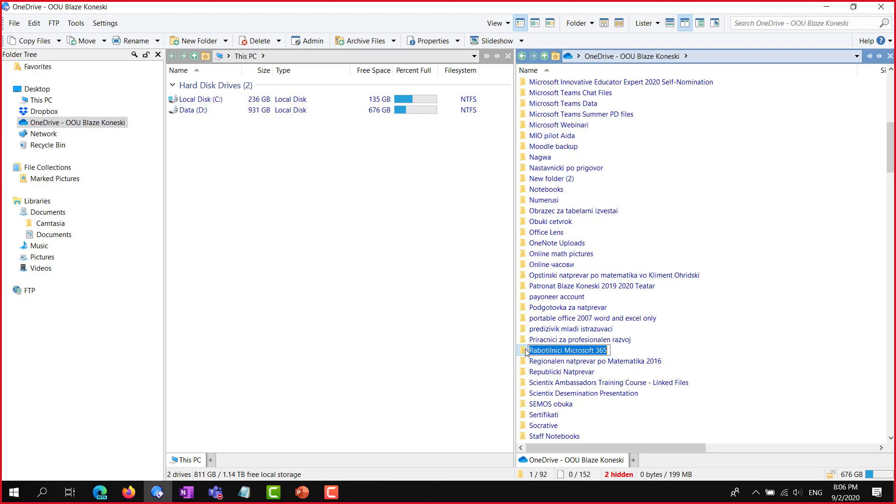
pyautogui.doubleClick(526, 350)
pyautogui.doubleClick(537, 82)
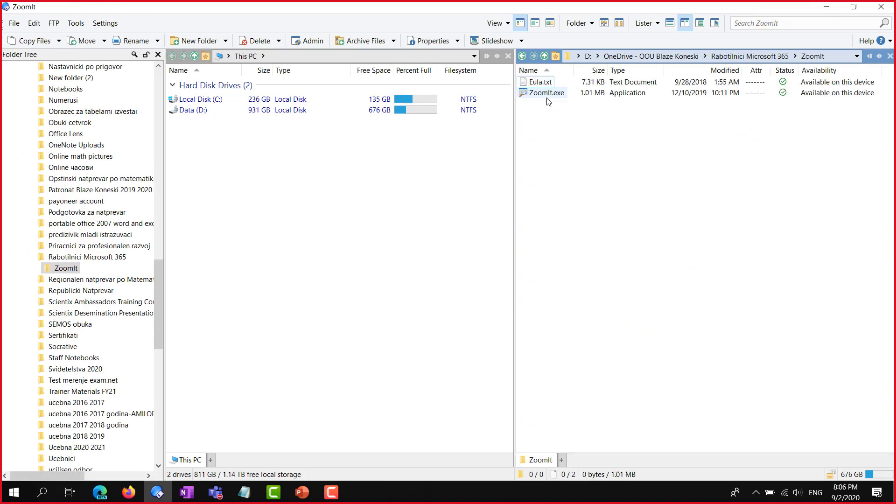
# Select ZoomIt.exe and minimize Directory Opus to return to the Office 365 home page
pyautogui.click(546, 93)
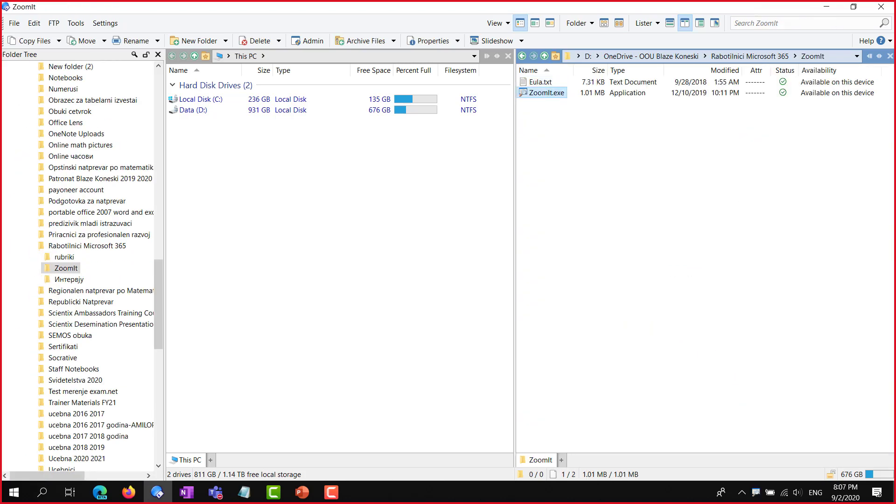
pyautogui.hotkey('alt', 'Tab')
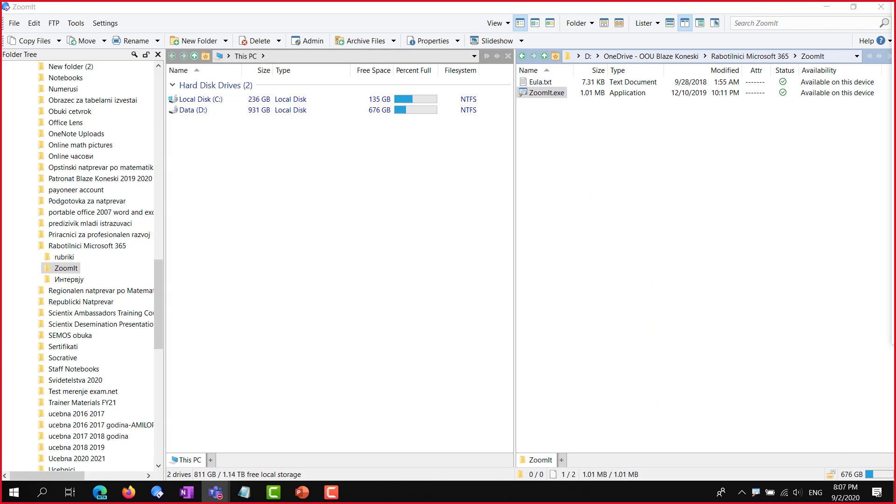
pyautogui.click(830, 6)
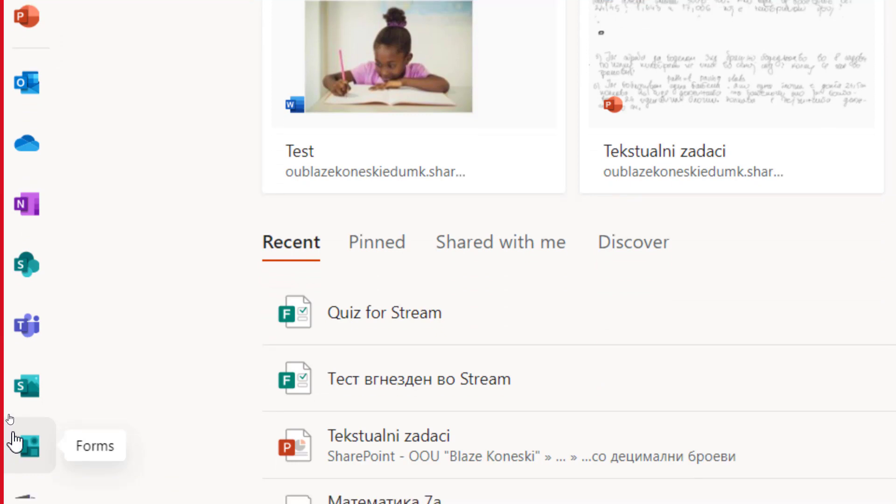
# Open Microsoft Forms from the app bar, reopening its page through the Stream tab's menu
pyautogui.click(26, 443)
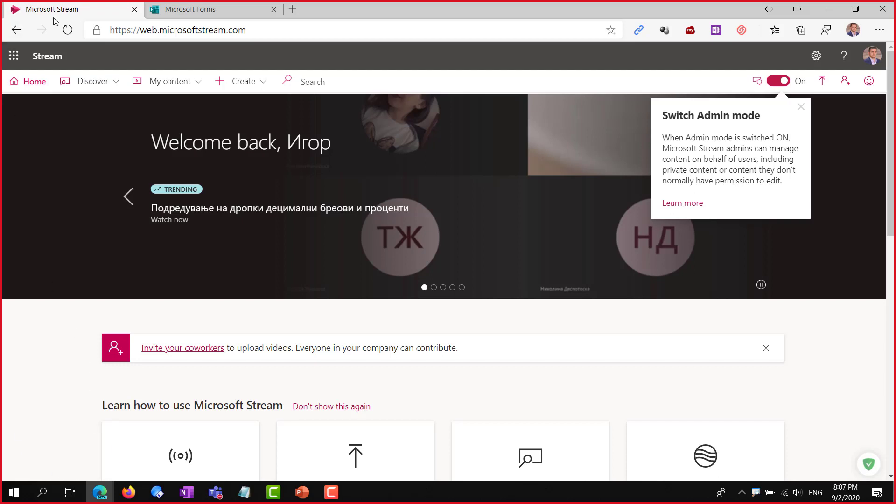
pyautogui.rightClick(104, 7)
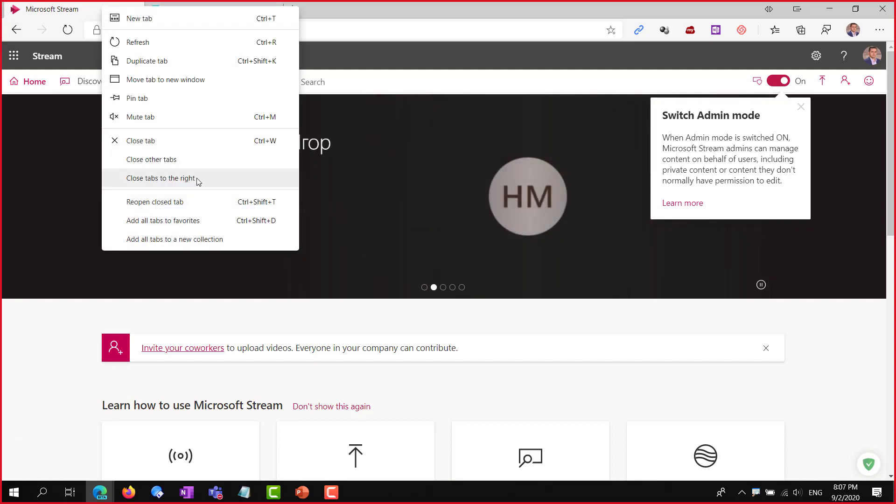
pyautogui.click(194, 198)
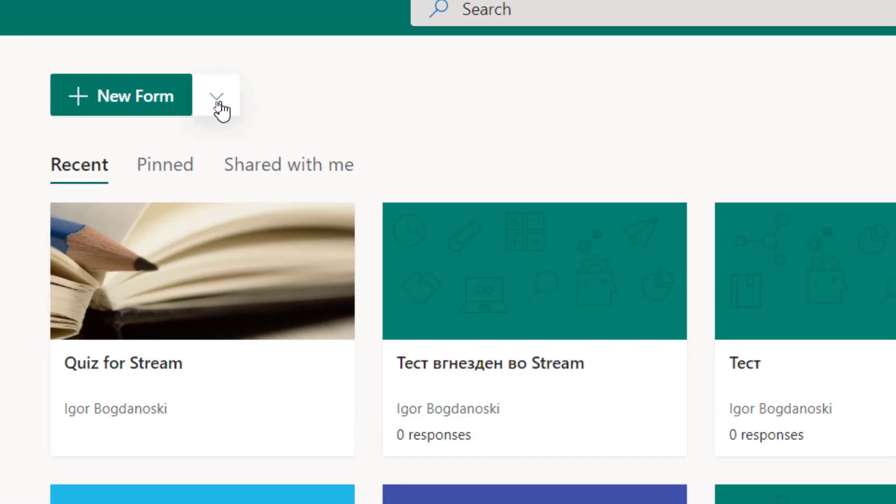
# Create a new quiz titled 'kviz 1' and move to its description field
pyautogui.click(218, 101)
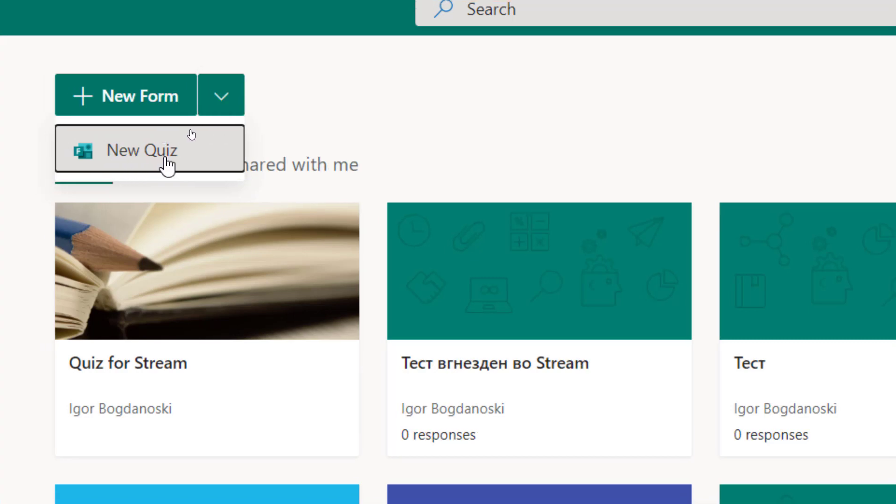
pyautogui.click(190, 151)
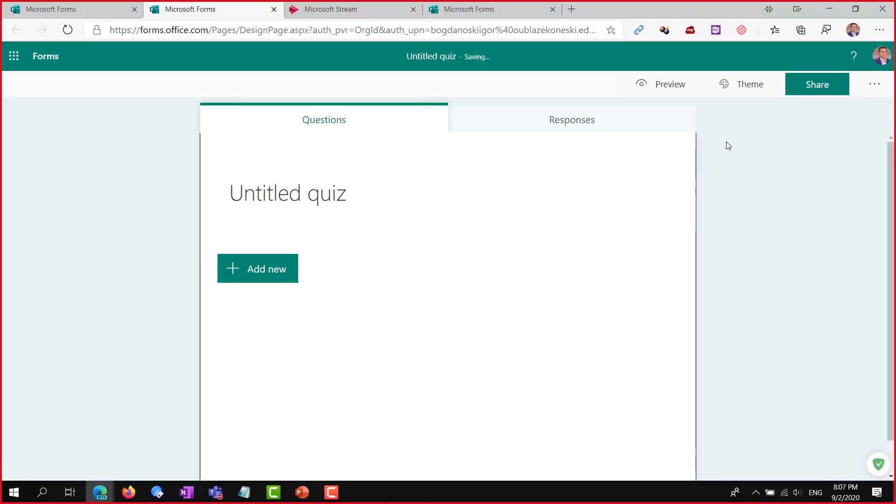
pyautogui.click(354, 208)
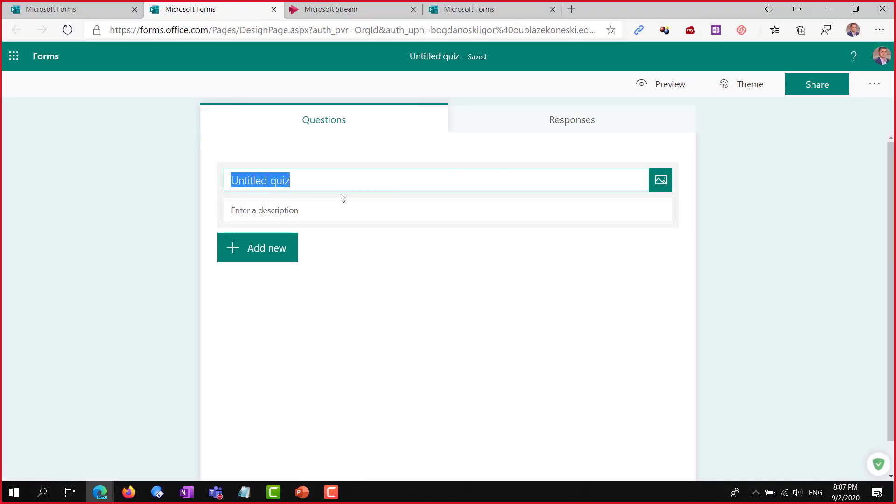
pyautogui.write('kvi')
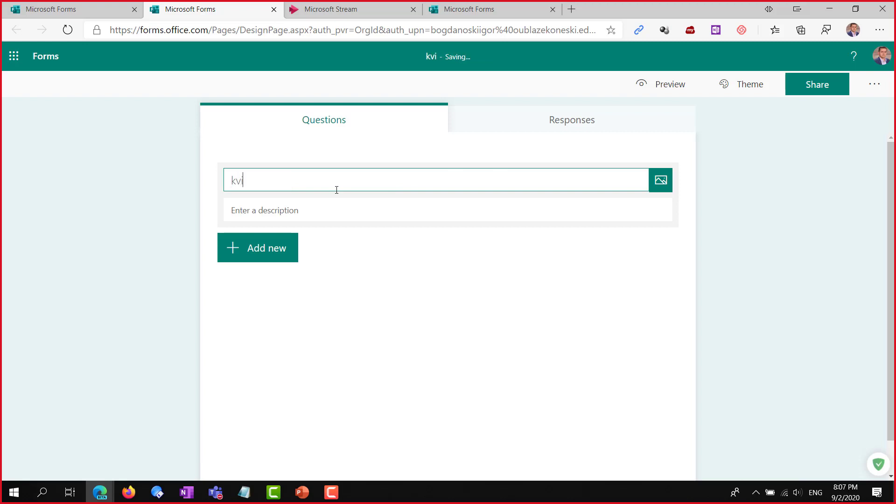
pyautogui.write('z 1')
pyautogui.click(300, 202)
# Type 'oop' in the description, then add choice question 'prasanje 1' with options da and ne, worth 2 points
pyautogui.write('oopis')
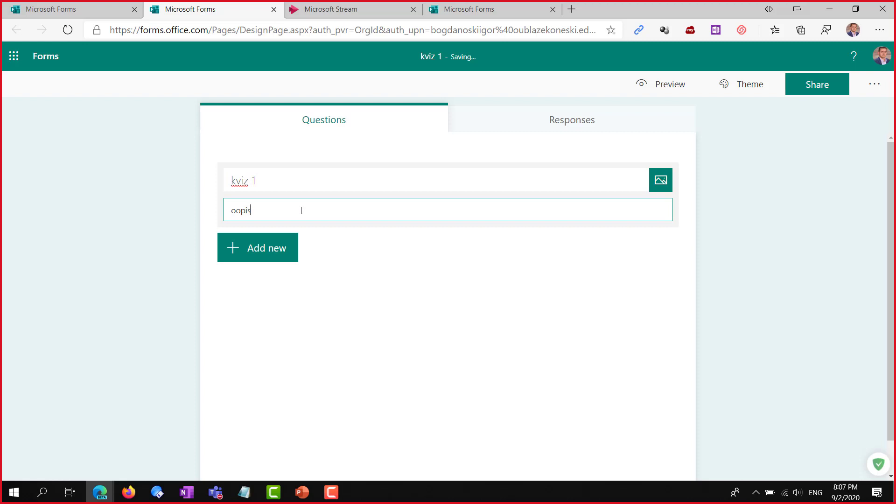
pyautogui.click(270, 249)
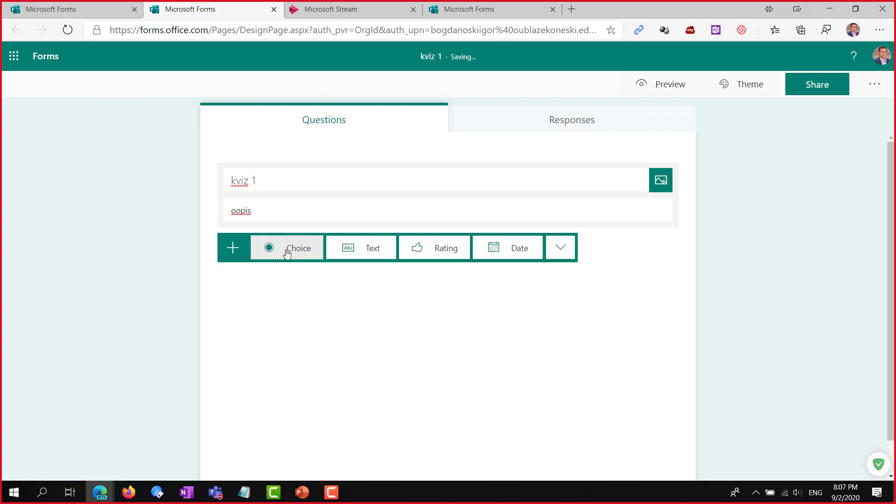
pyautogui.click(287, 253)
pyautogui.write('pra')
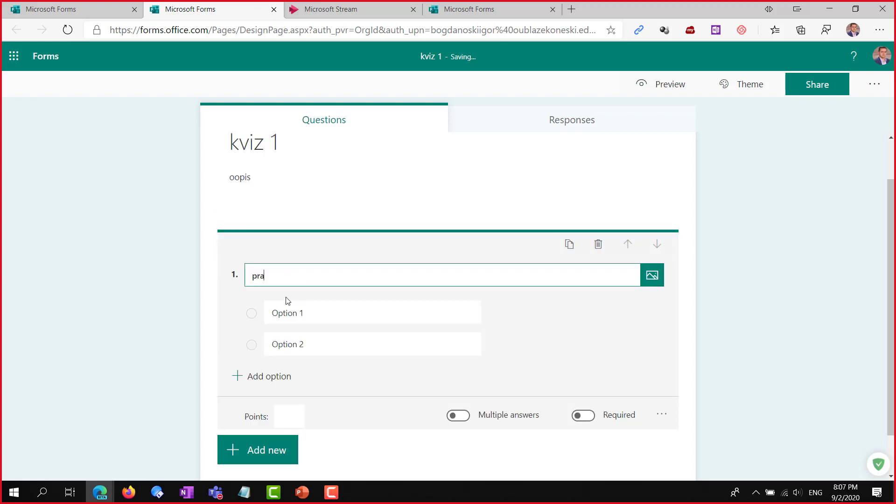
pyautogui.write('sanje 1')
pyautogui.click(326, 313)
pyautogui.write('da')
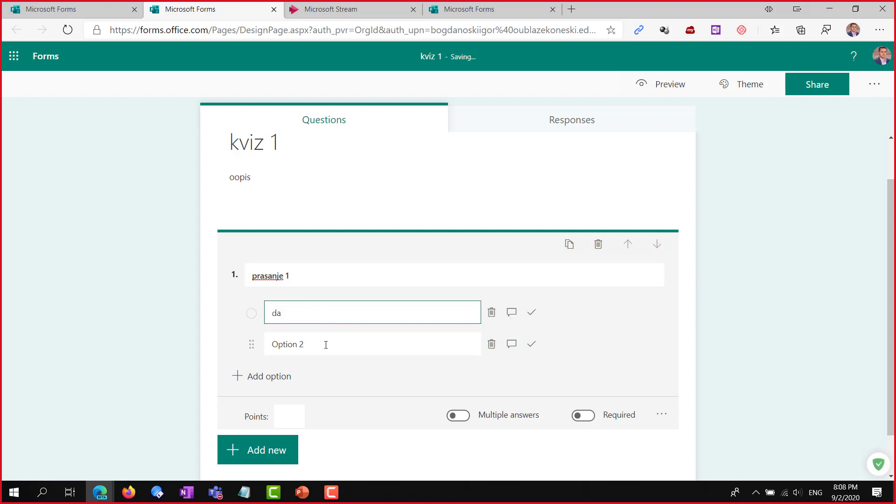
pyautogui.click(326, 344)
pyautogui.write('ne')
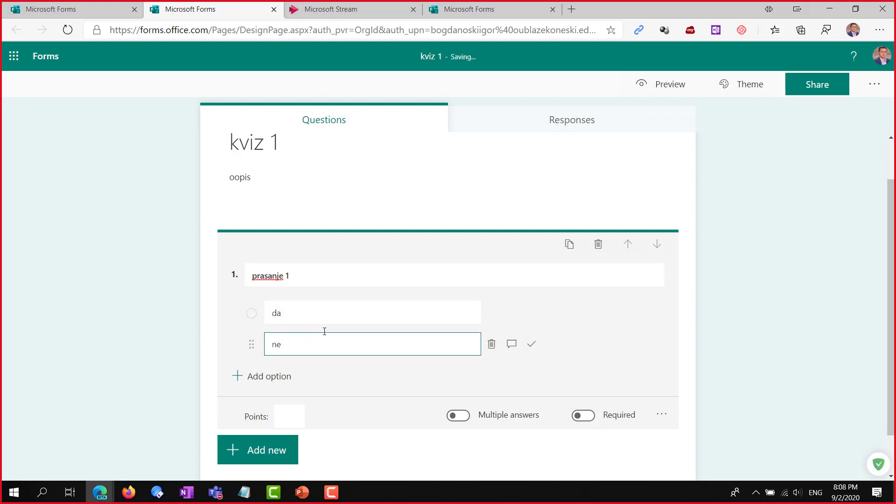
pyautogui.click(279, 418)
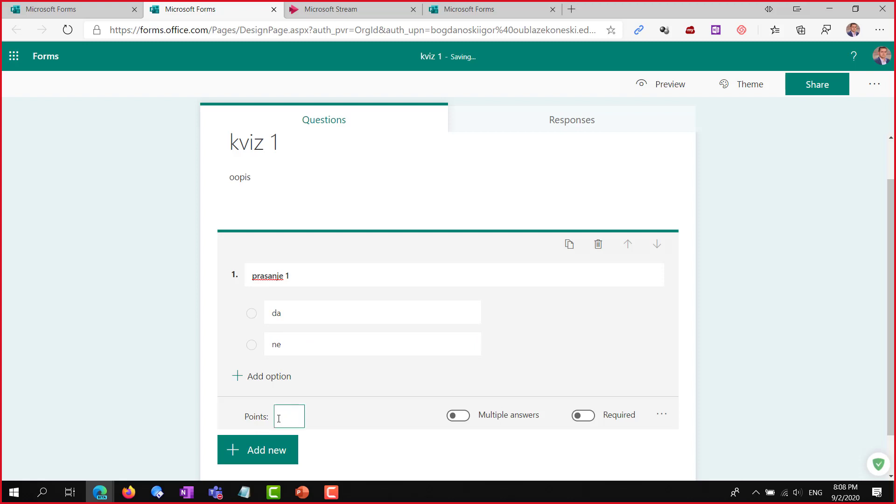
pyautogui.write('2')
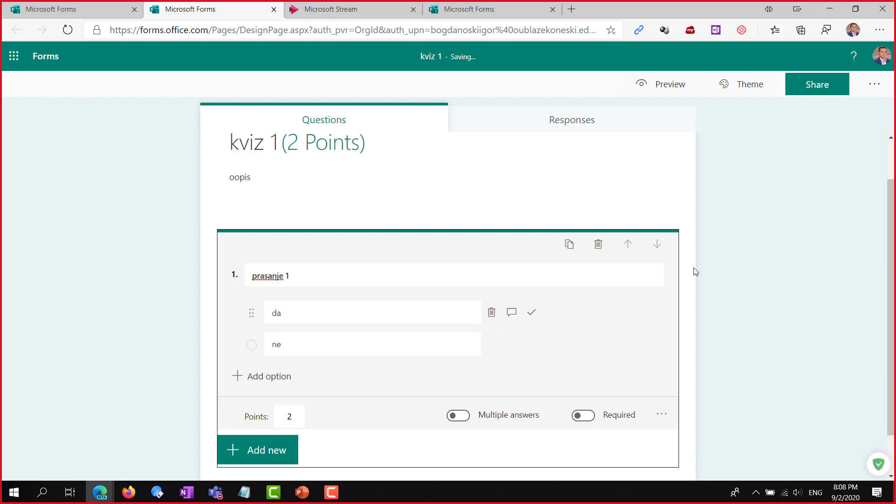
pyautogui.click(826, 240)
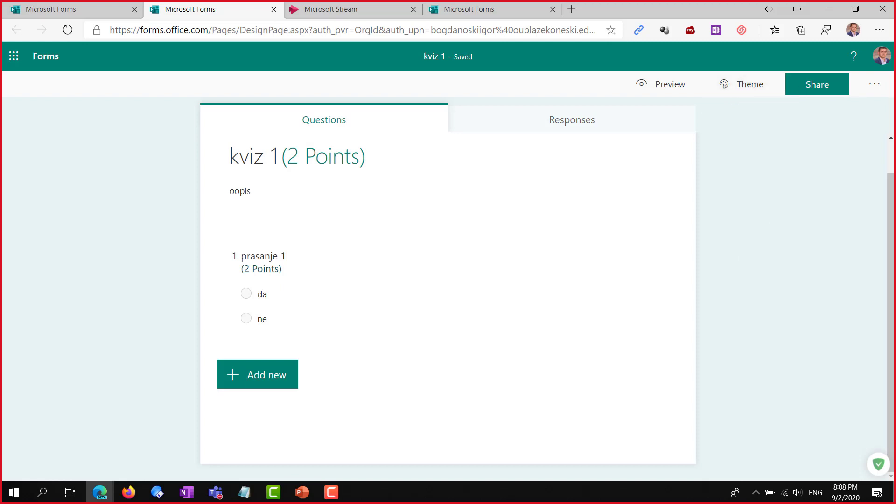
pyautogui.hotkey('alt', 'Tab')
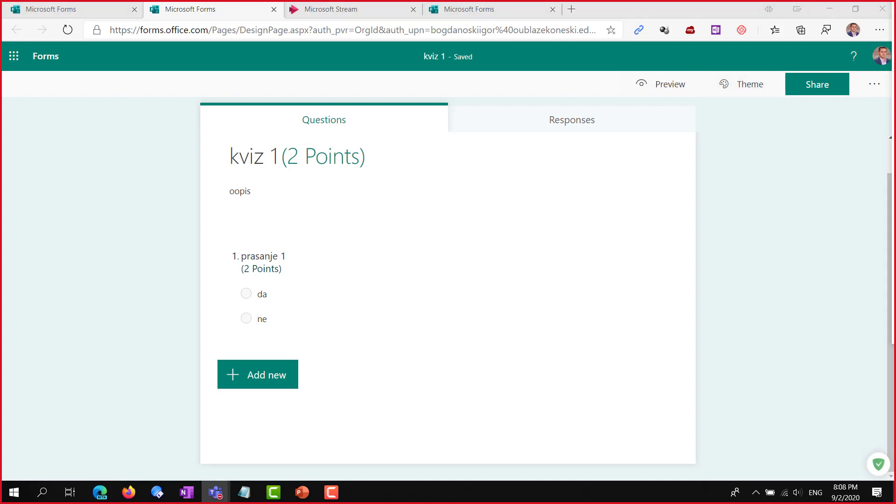
# Switch to the Quiz for Stream form and browse its theme ideas and colour choices
pyautogui.click(747, 85)
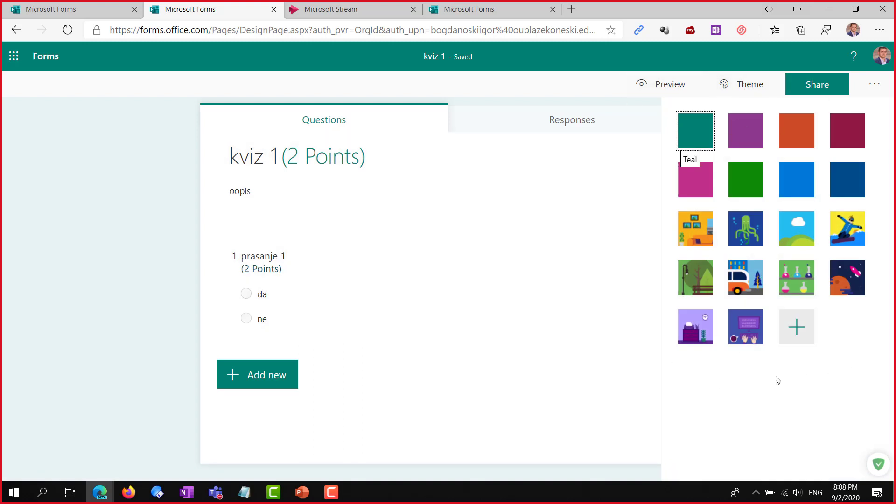
pyautogui.click(462, 11)
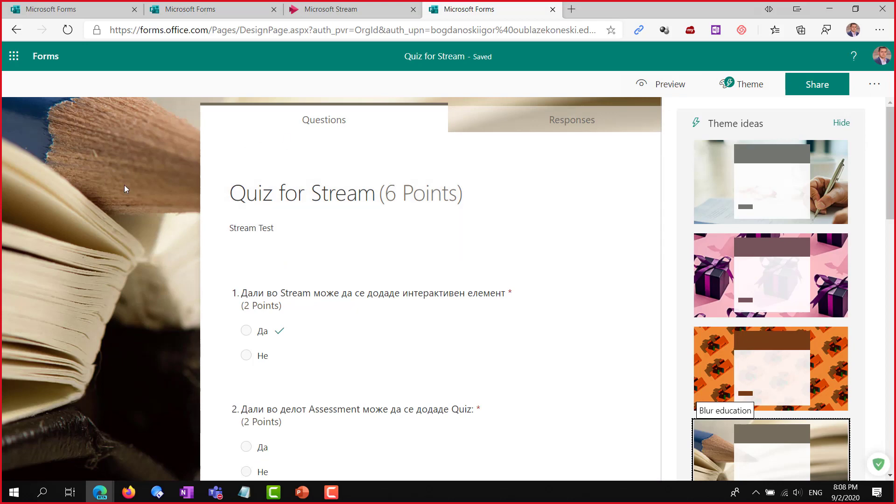
pyautogui.scroll(-5, 334, 215)
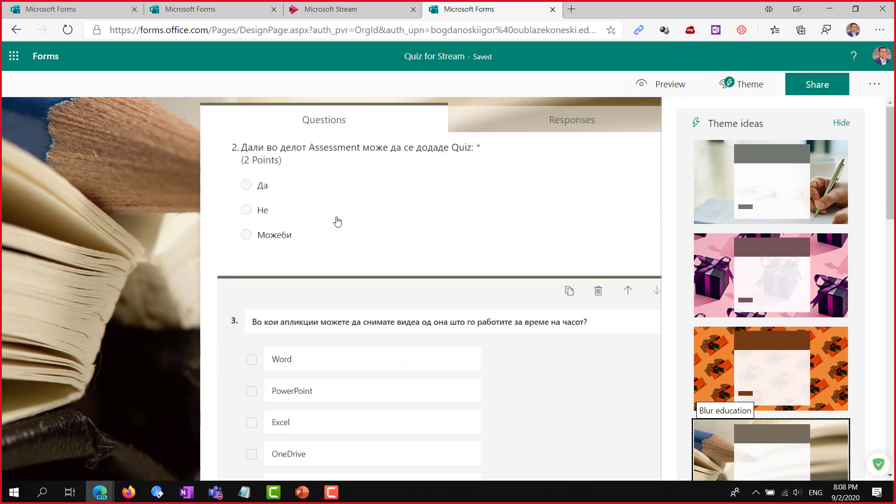
pyautogui.scroll(-5, 337, 221)
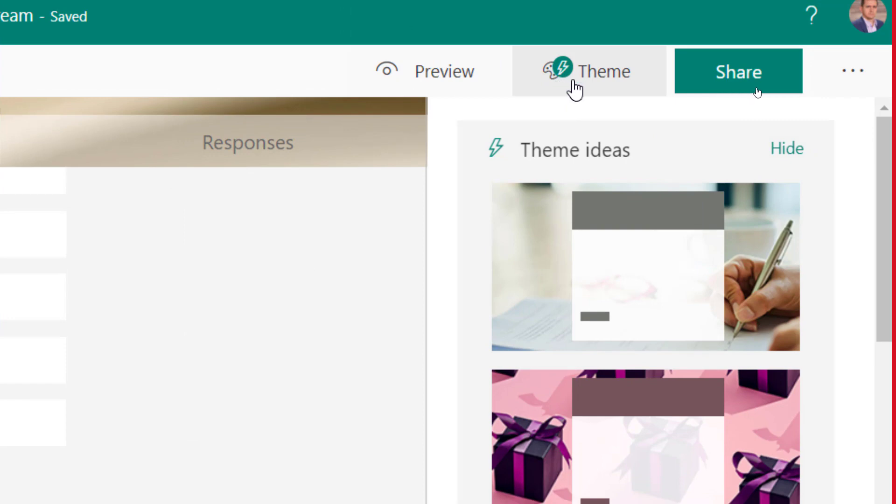
pyautogui.scroll(-5, 663, 364)
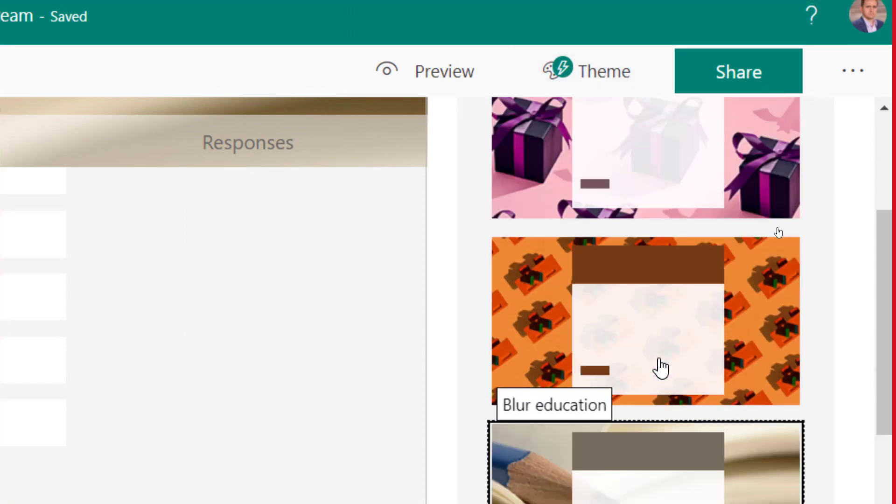
pyautogui.scroll(-10, 660, 377)
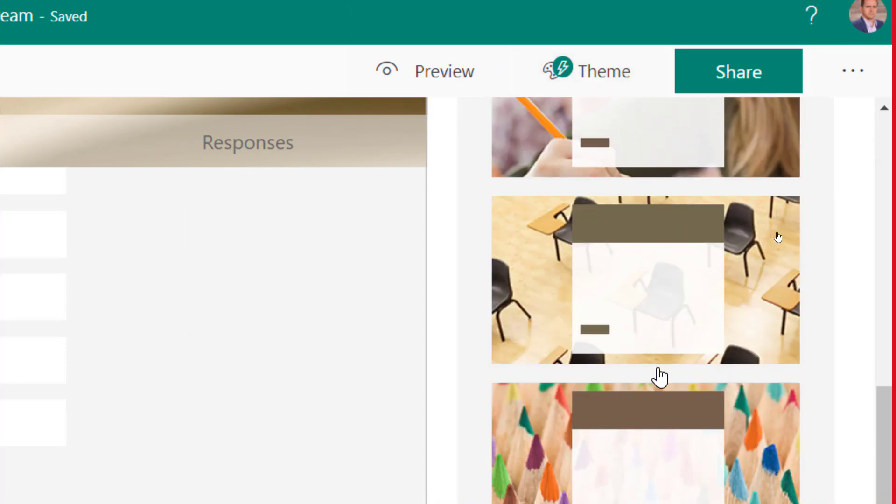
pyautogui.scroll(-7, 659, 377)
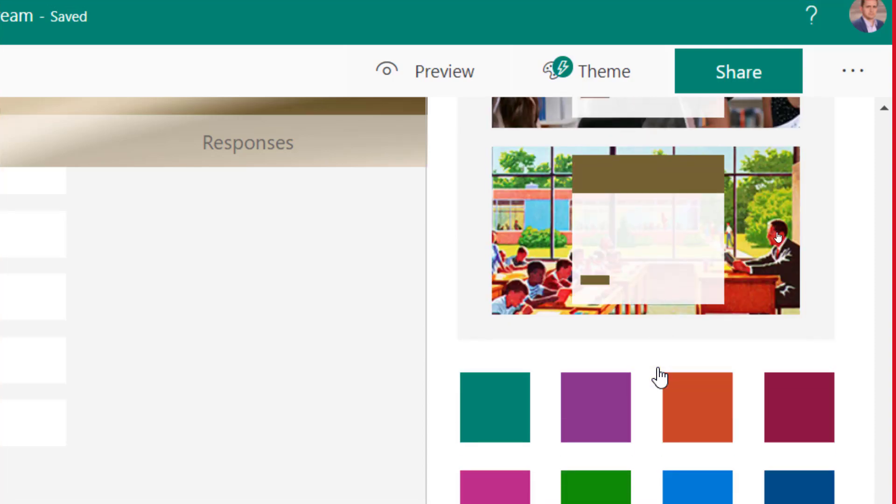
pyautogui.scroll(3, 648, 385)
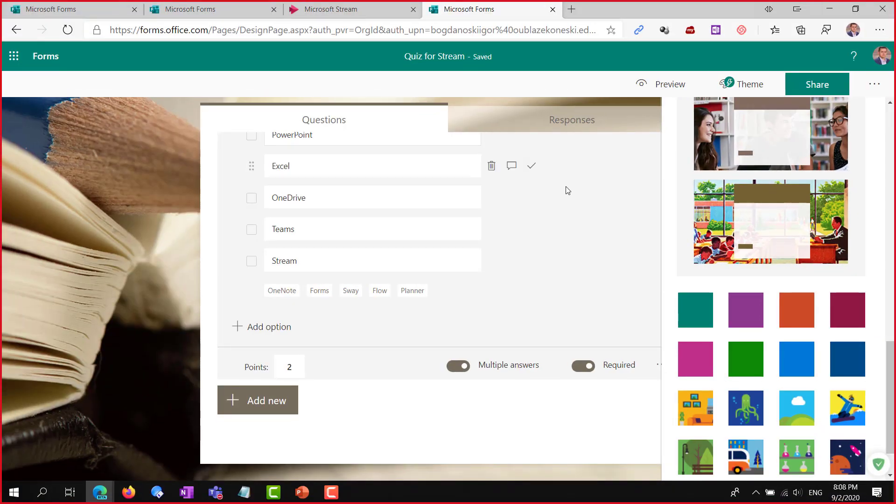
# Bring Teams forward and open the General channel of the Matematika7a team
pyautogui.moveTo(215, 493)
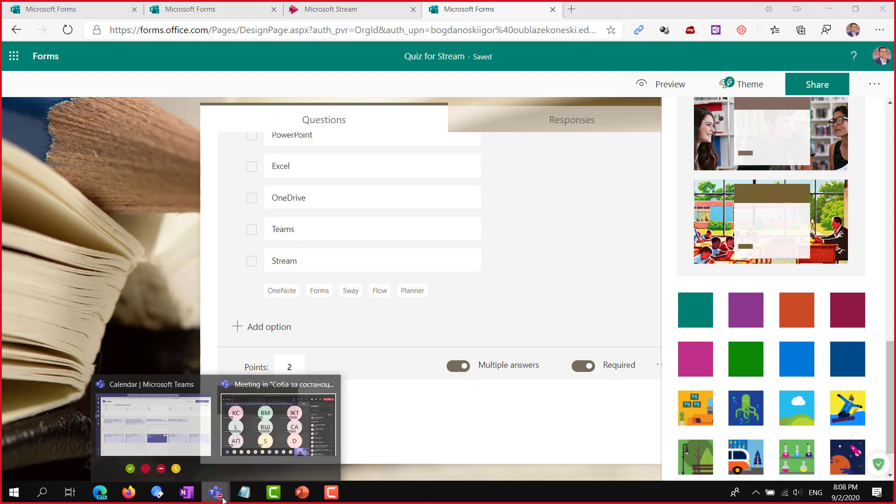
pyautogui.click(180, 426)
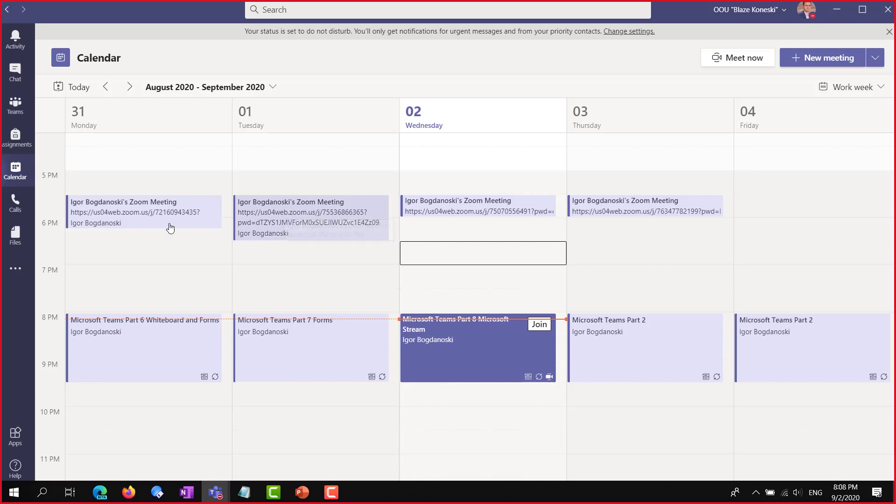
pyautogui.click(15, 106)
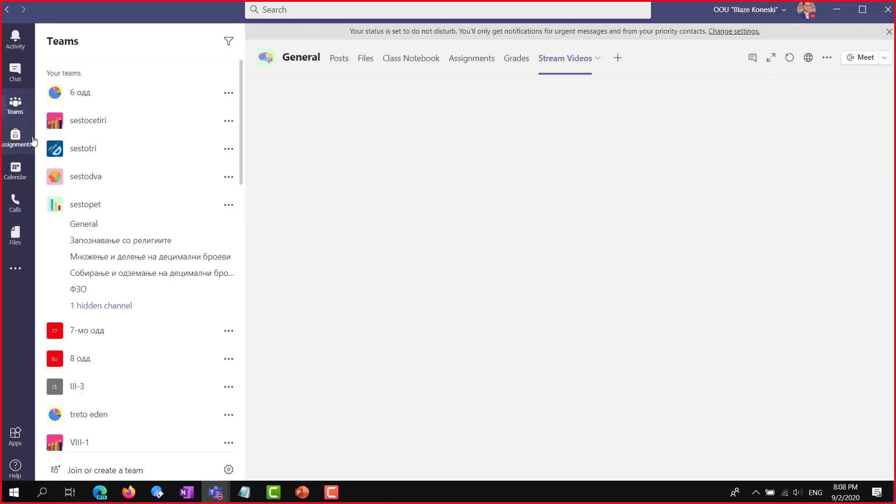
pyautogui.scroll(-3, 210, 174)
pyautogui.scroll(-15, 174, 173)
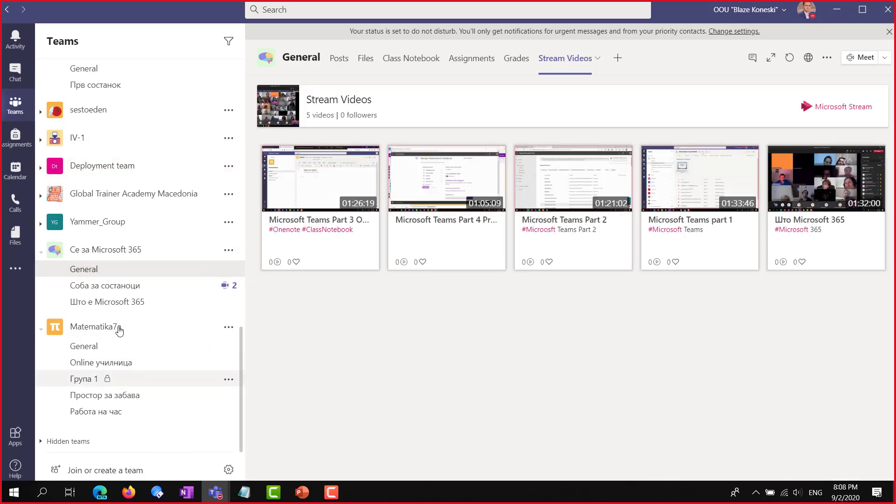
pyautogui.click(96, 328)
pyautogui.click(110, 409)
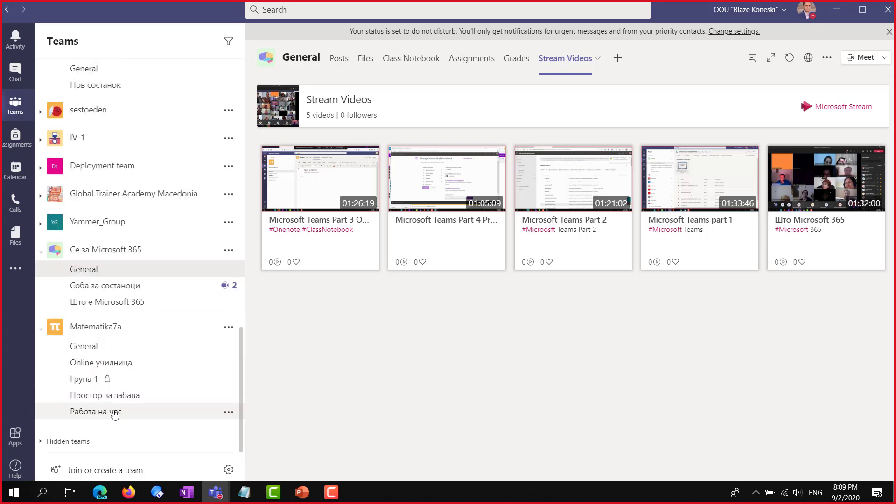
pyautogui.click(92, 350)
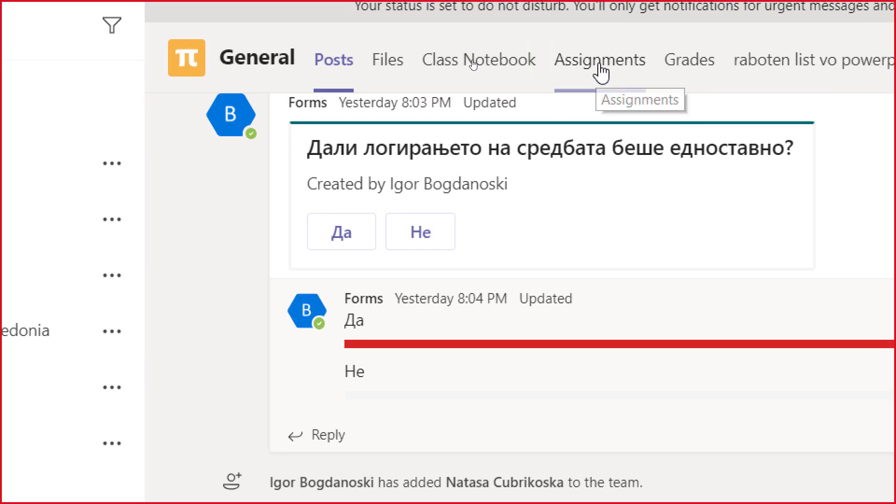
# Go to the Matematika7a Assignments tab and show the Create choices: Assignment, Quiz, From existing
pyautogui.click(599, 65)
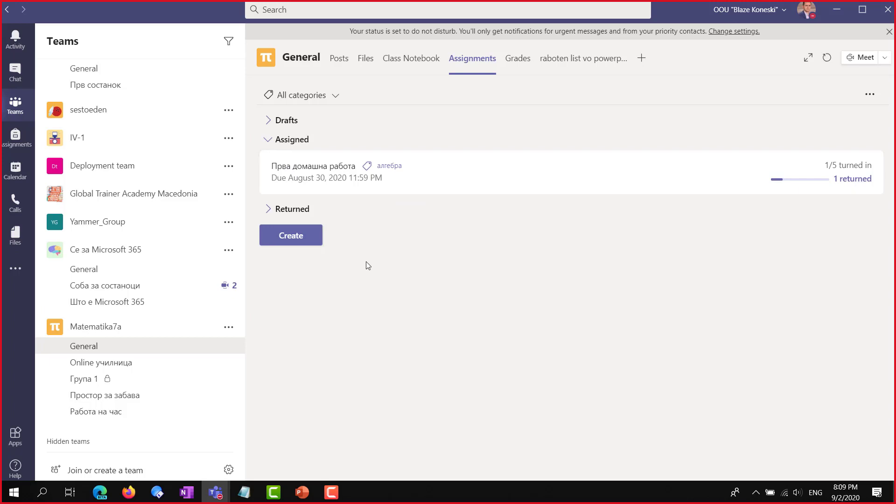
pyautogui.click(299, 243)
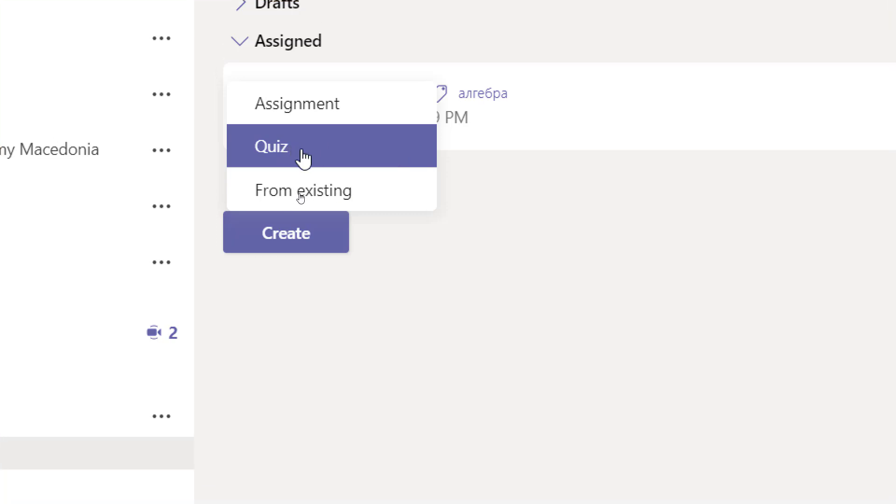
# Choose a Forms quiz for the assignment and scroll the list to pick Дропки и степени (2)
pyautogui.click(317, 154)
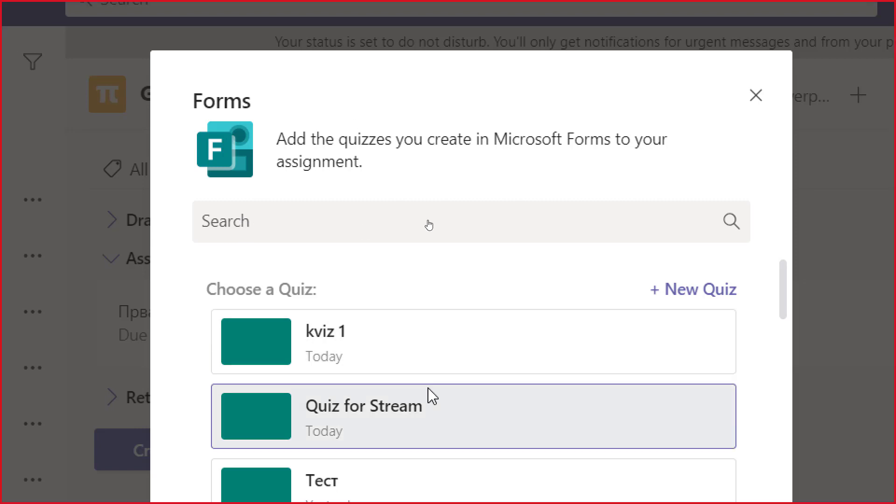
pyautogui.scroll(-10, 430, 366)
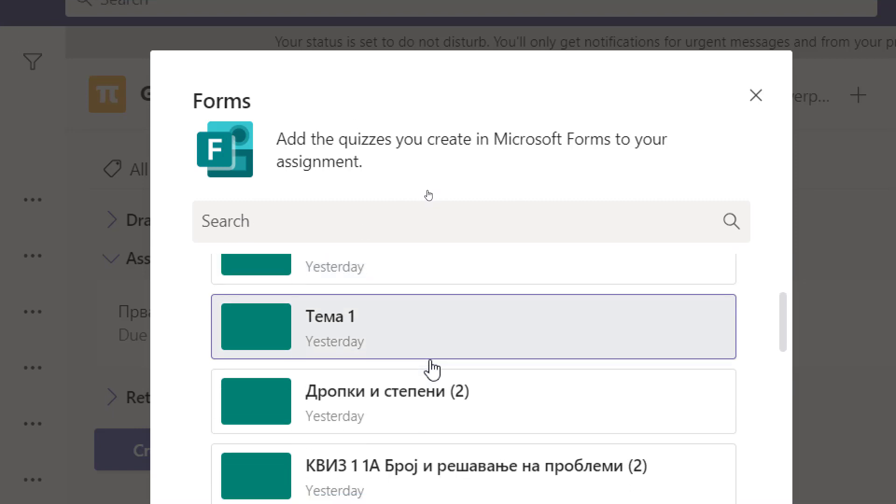
pyautogui.scroll(-10, 432, 374)
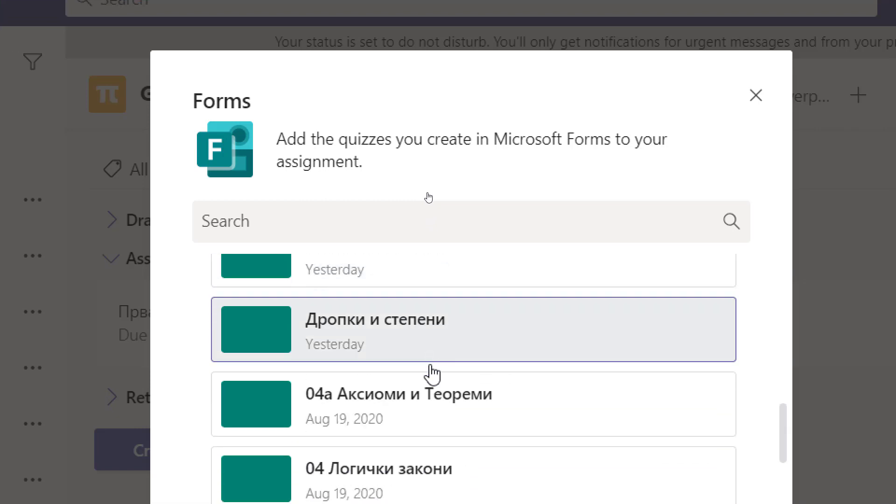
pyautogui.scroll(-10, 432, 373)
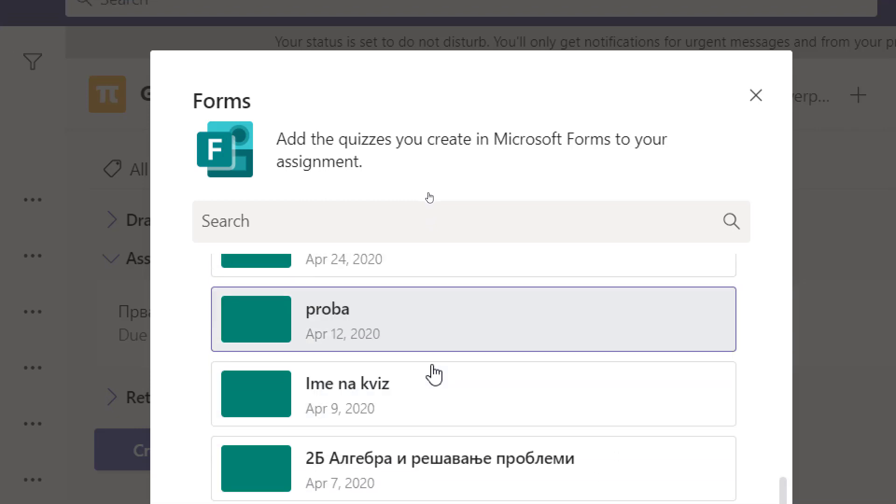
pyautogui.scroll(20, 434, 373)
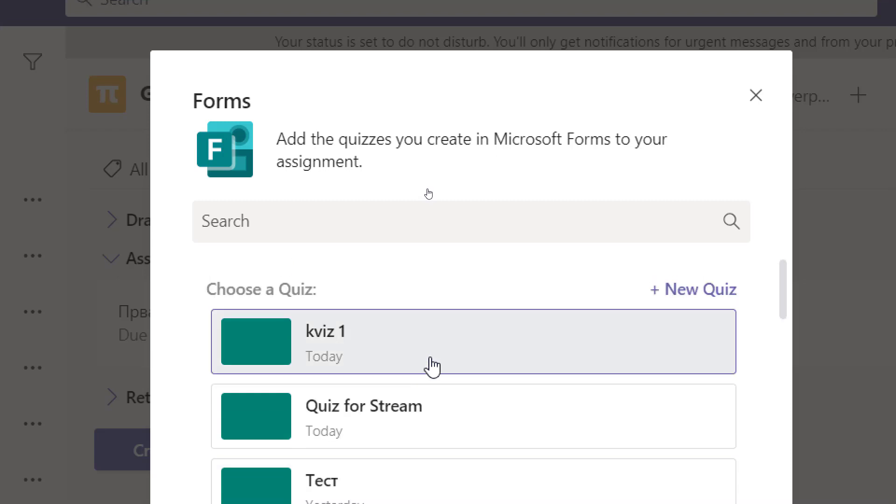
pyautogui.scroll(-5, 455, 420)
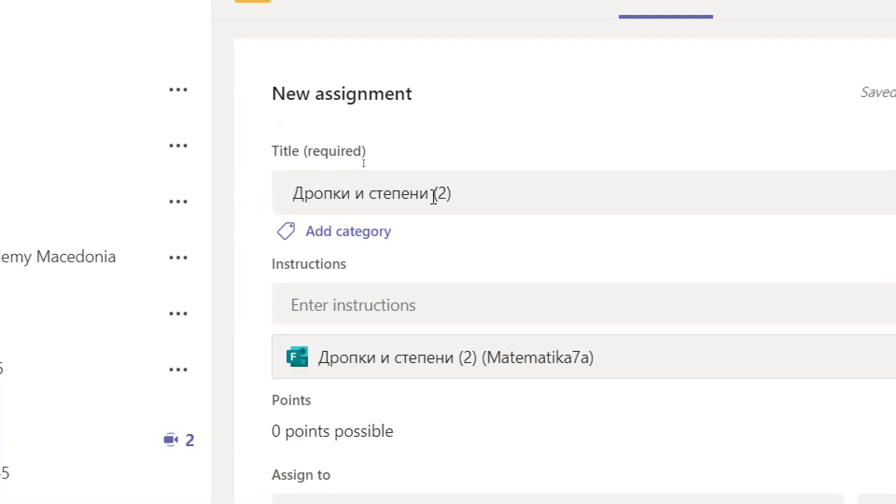
# Shorten the title to 'Дропки и степени', tag it алгебра, and move into Instructions
pyautogui.click(467, 192)
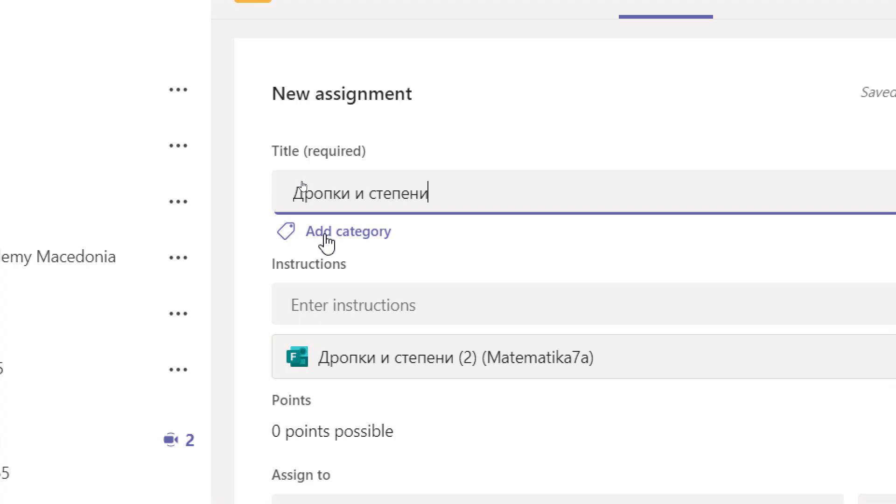
pyautogui.click(327, 238)
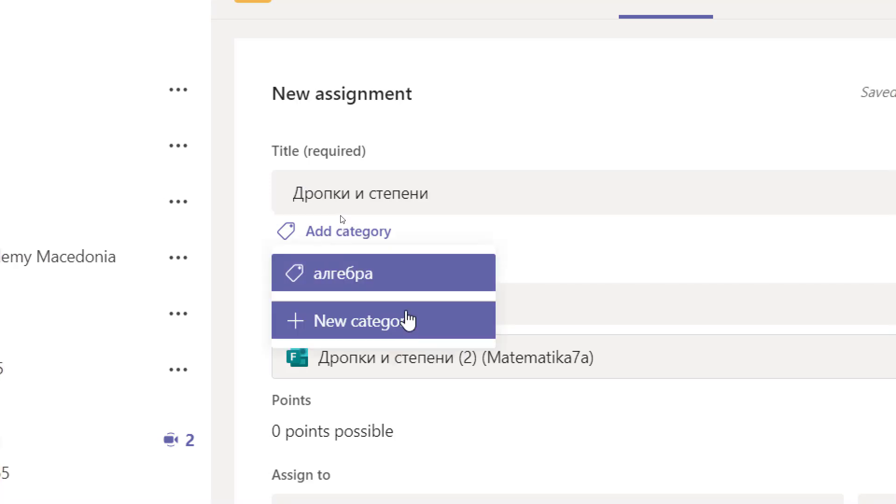
pyautogui.click(357, 285)
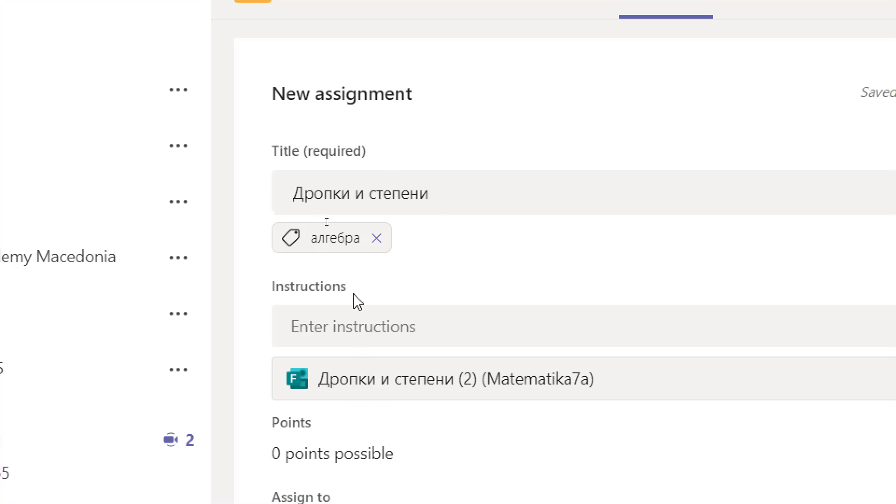
pyautogui.click(460, 330)
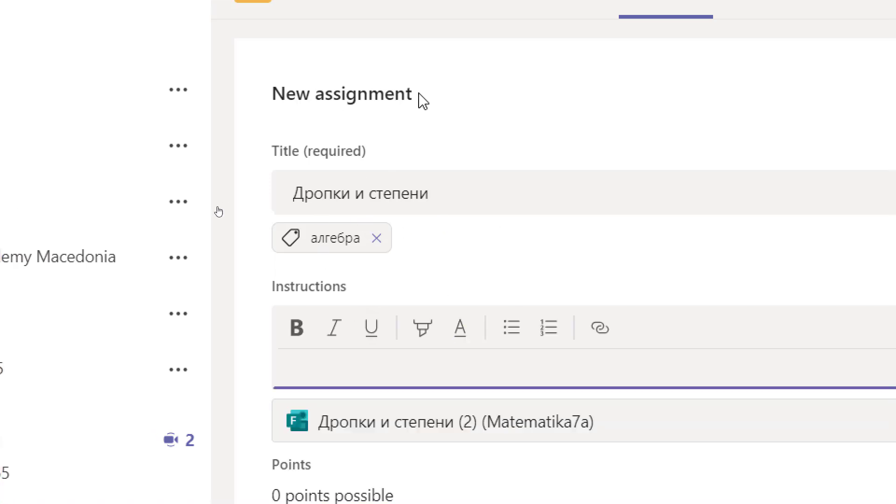
pyautogui.scroll(-5, 390, 177)
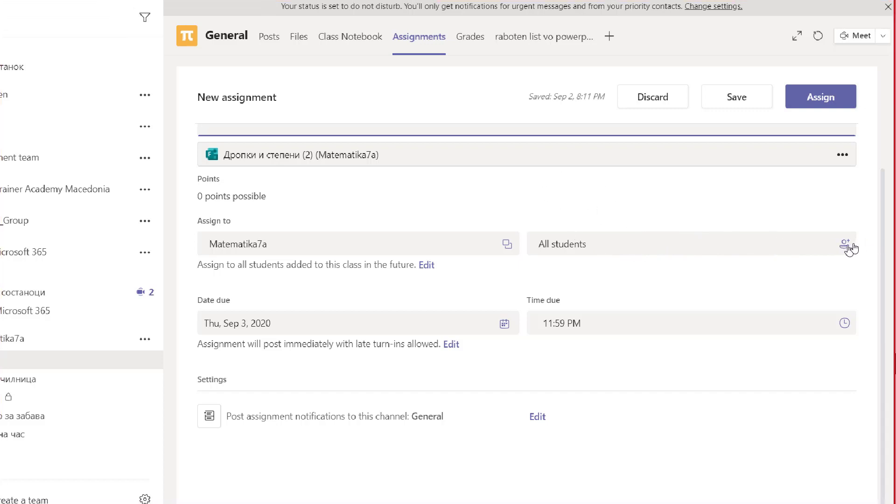
pyautogui.click(849, 247)
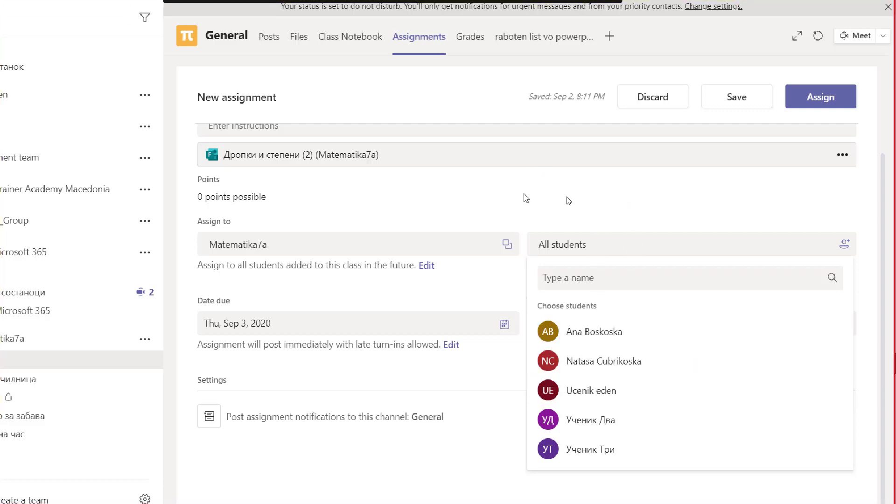
pyautogui.click(527, 195)
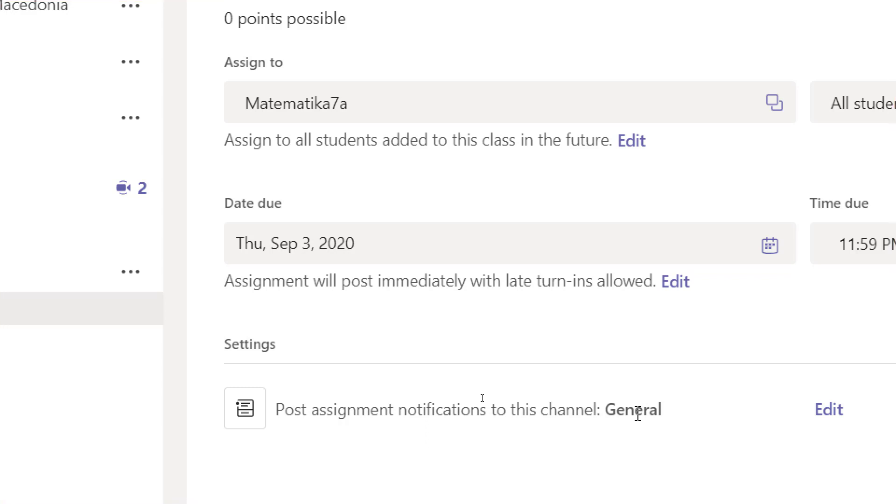
# Keep General as the notification channel, check the attached quiz's options, and assign Дропки и степени
pyautogui.click(778, 419)
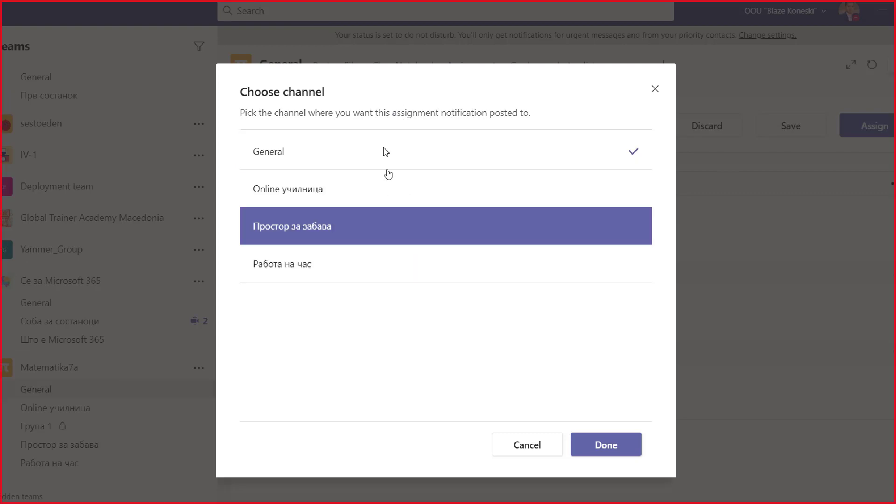
pyautogui.click(539, 422)
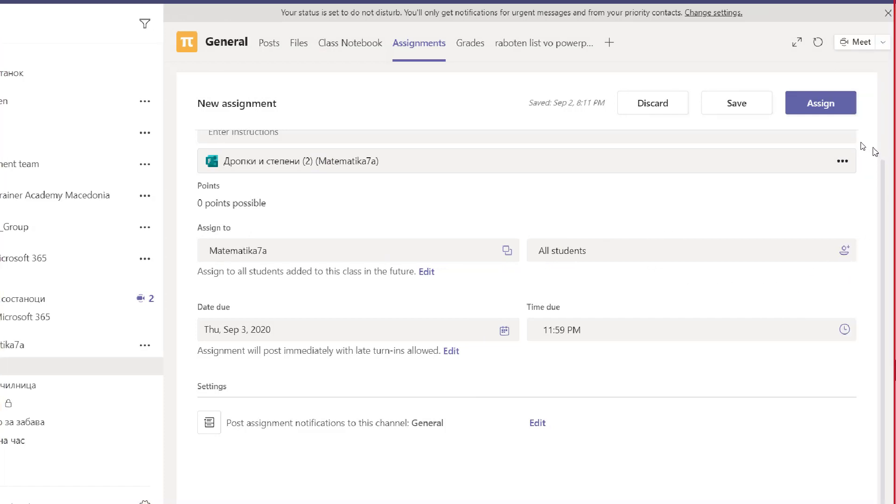
pyautogui.scroll(3, 784, 219)
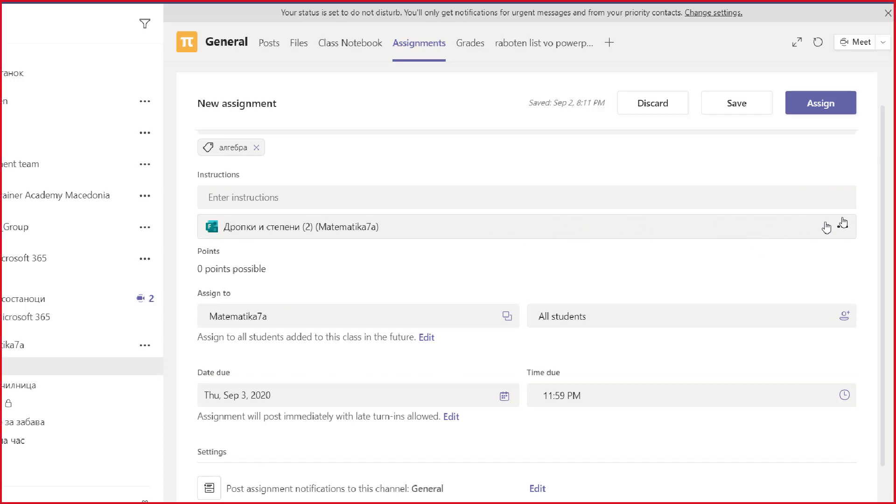
pyautogui.click(842, 227)
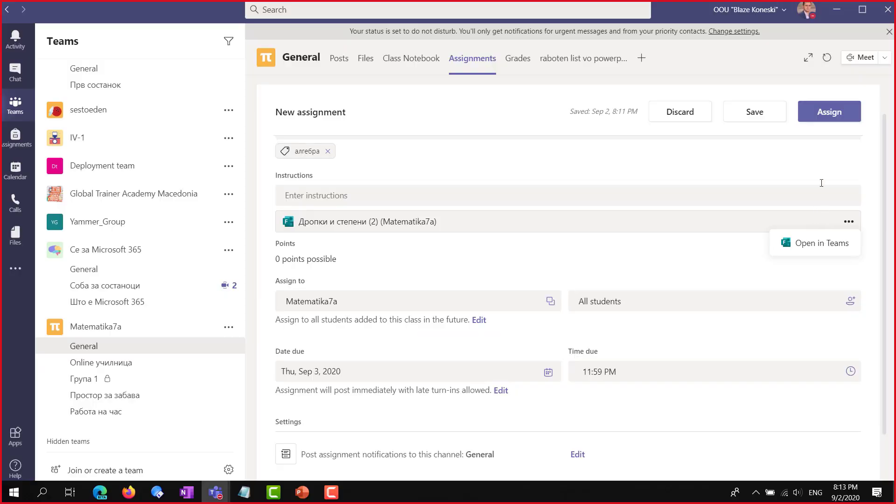
pyautogui.click(833, 116)
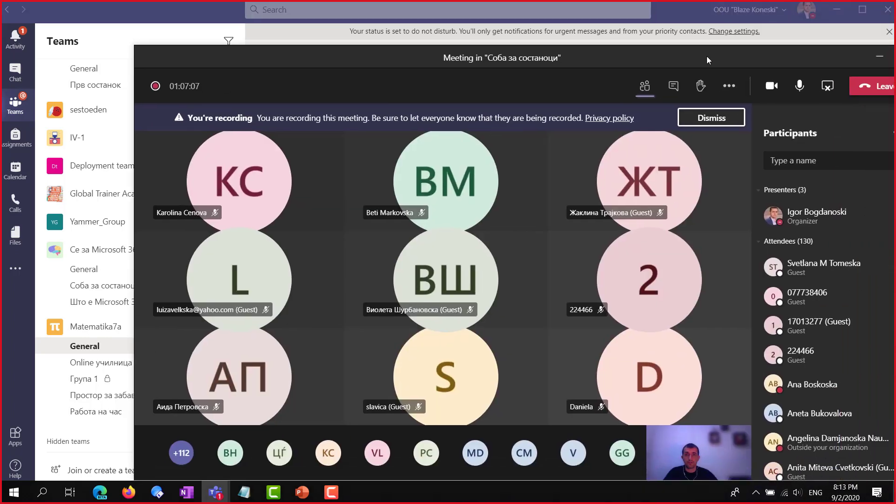
# Maximise the meeting window, stop and confirm the recording, and show the meeting chat
pyautogui.doubleClick(706, 56)
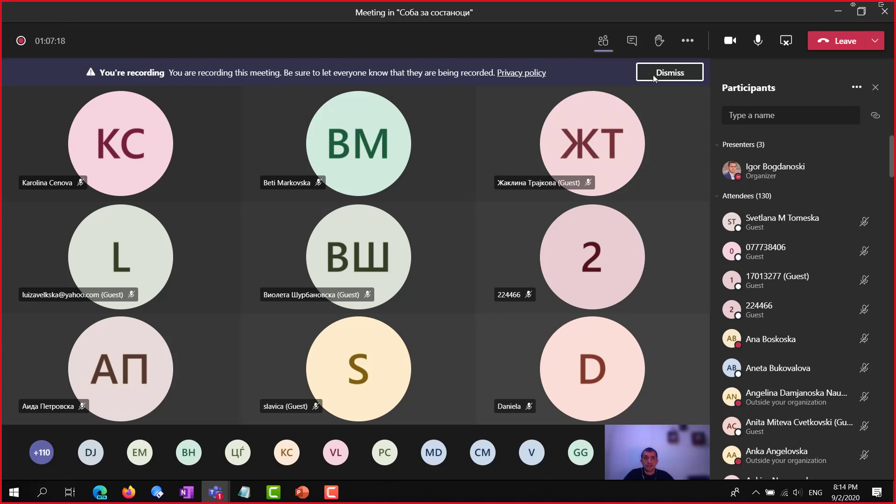
pyautogui.click(687, 41)
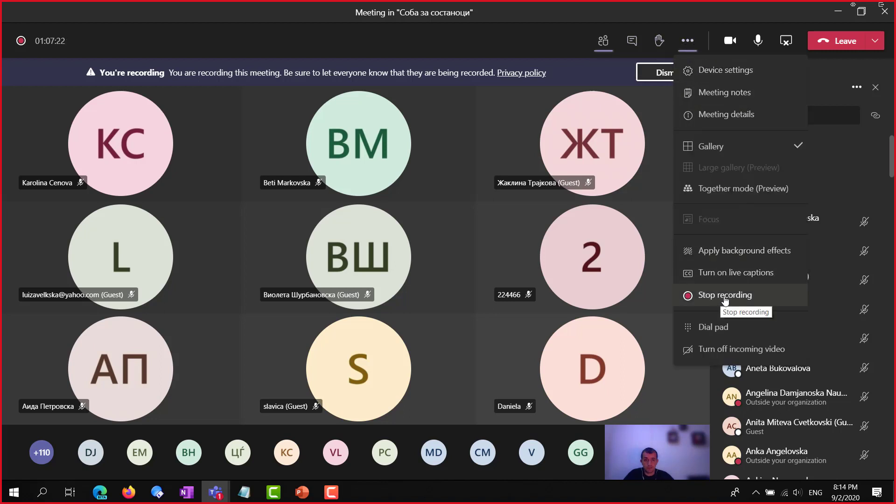
pyautogui.click(725, 295)
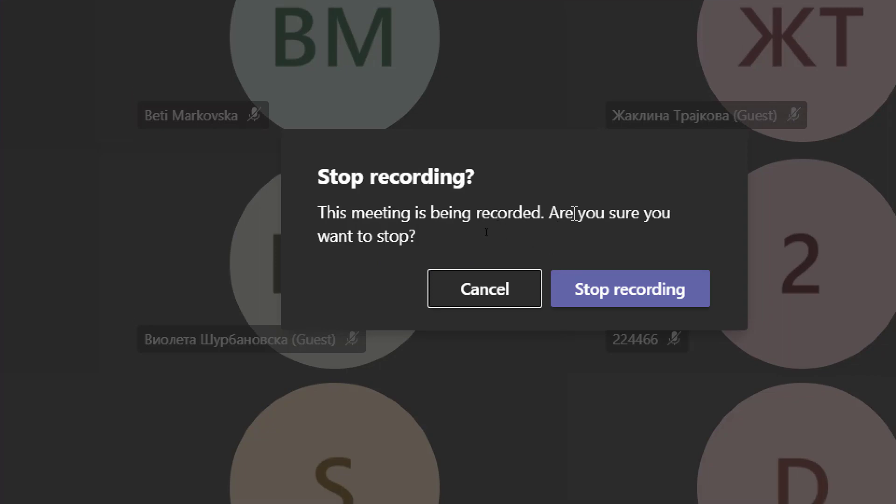
pyautogui.click(644, 303)
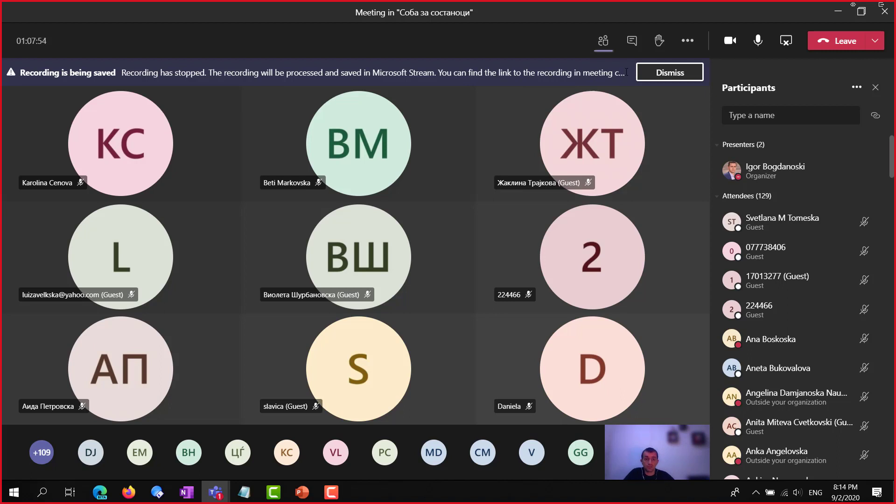
pyautogui.click(632, 41)
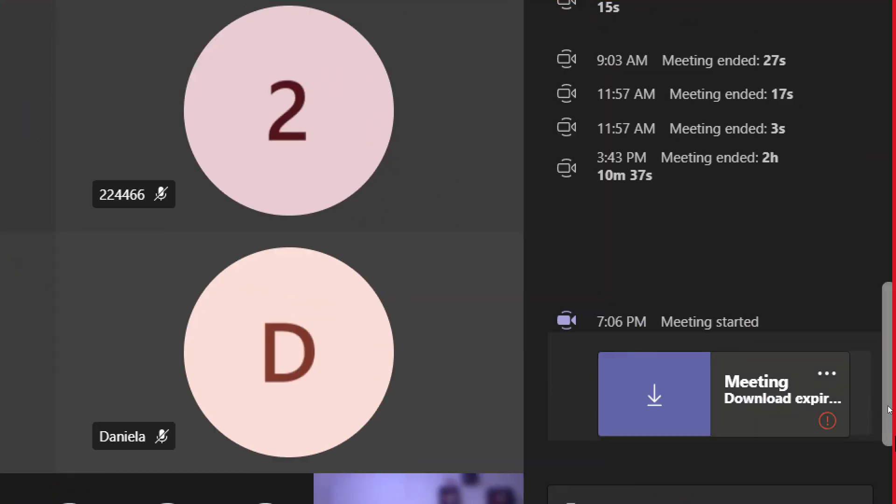
# Close the meeting window after viewing the recording card in the chat
pyautogui.moveTo(895, 409)
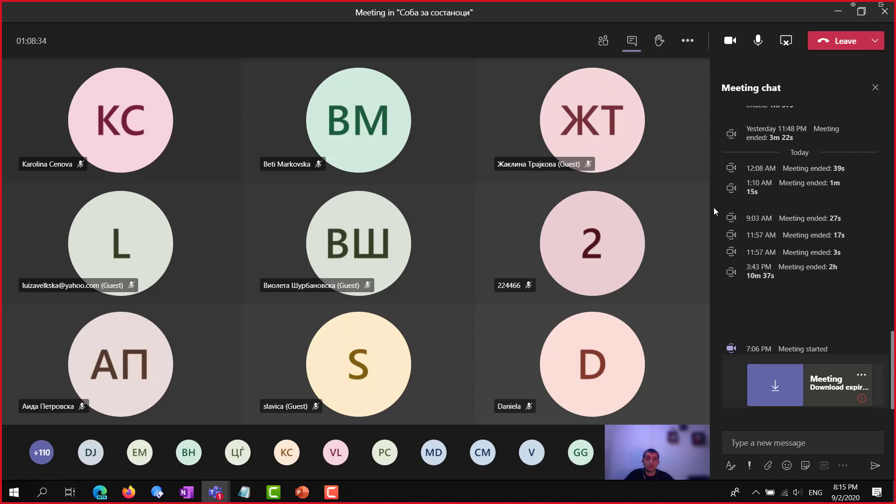
pyautogui.click(881, 10)
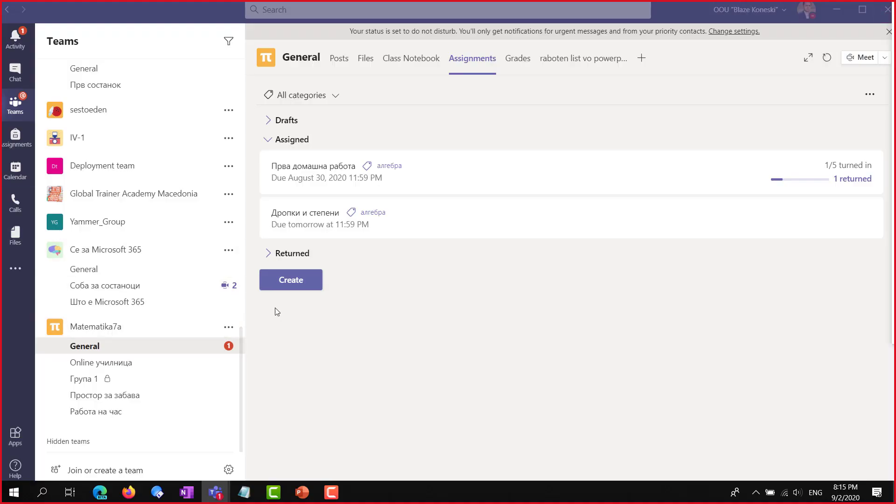
# Go from the Matematika7a General channel to the Соба за состаноци channel posts
pyautogui.click(97, 351)
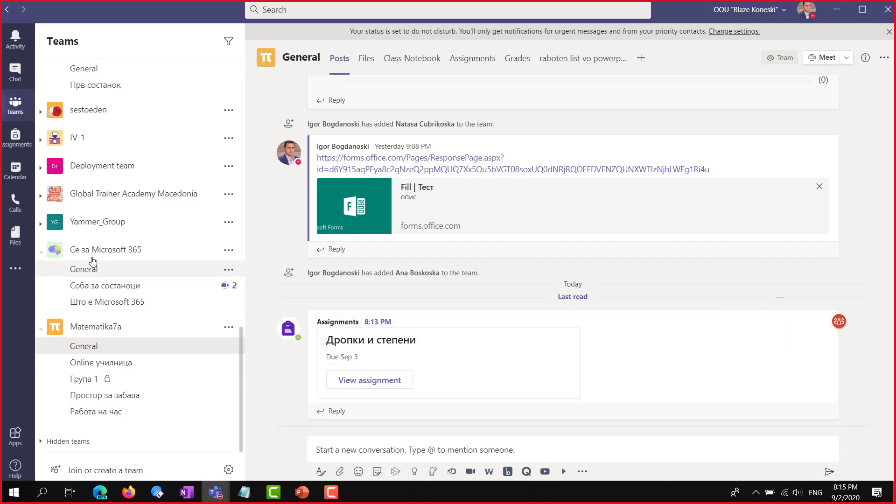
pyautogui.click(89, 286)
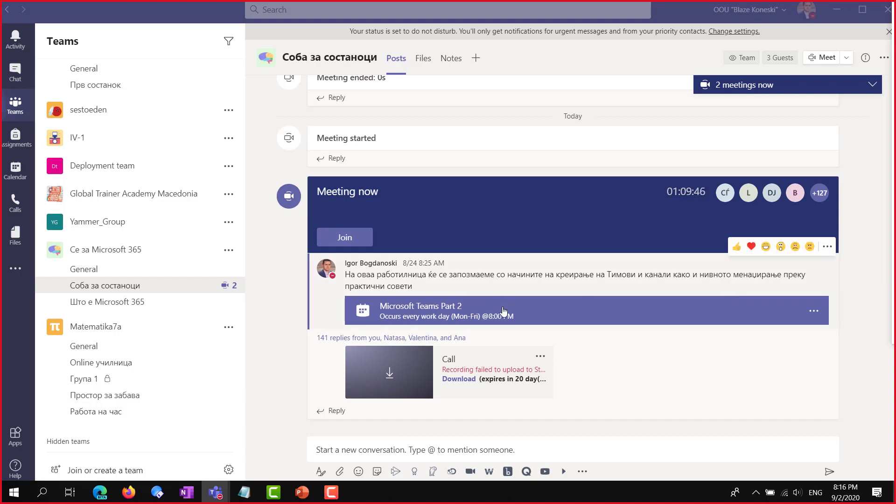
# Download the failed-upload meeting recording, check its options menu, then move Teams aside to show Edge
pyautogui.click(460, 385)
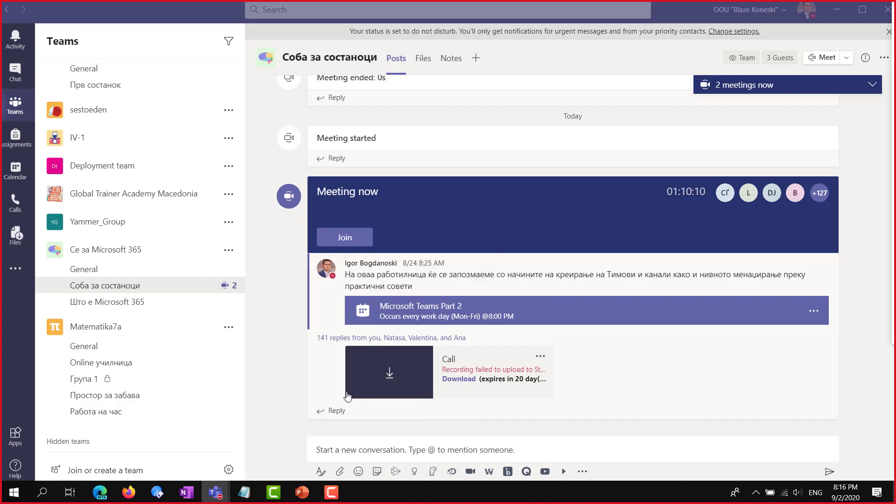
pyautogui.click(388, 381)
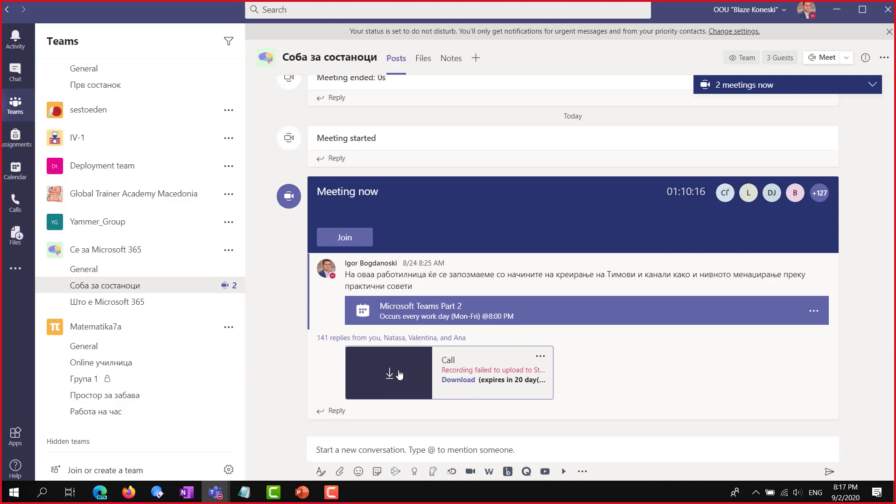
pyautogui.click(540, 356)
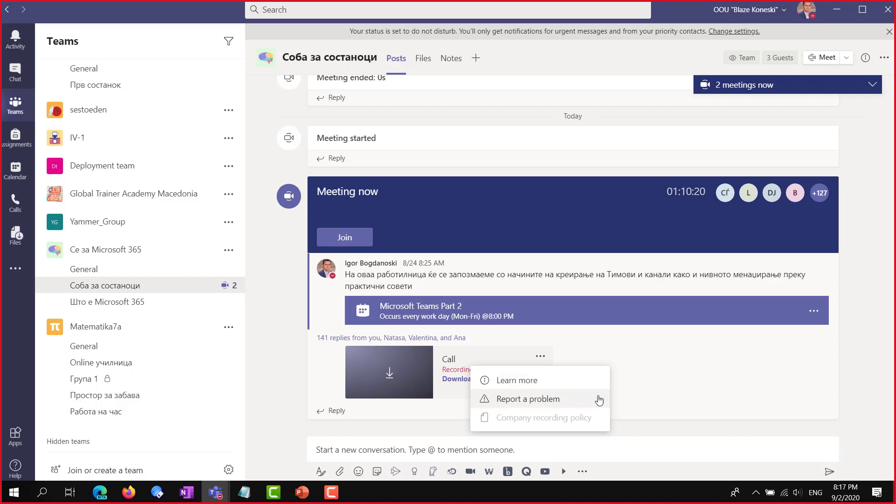
pyautogui.click(675, 375)
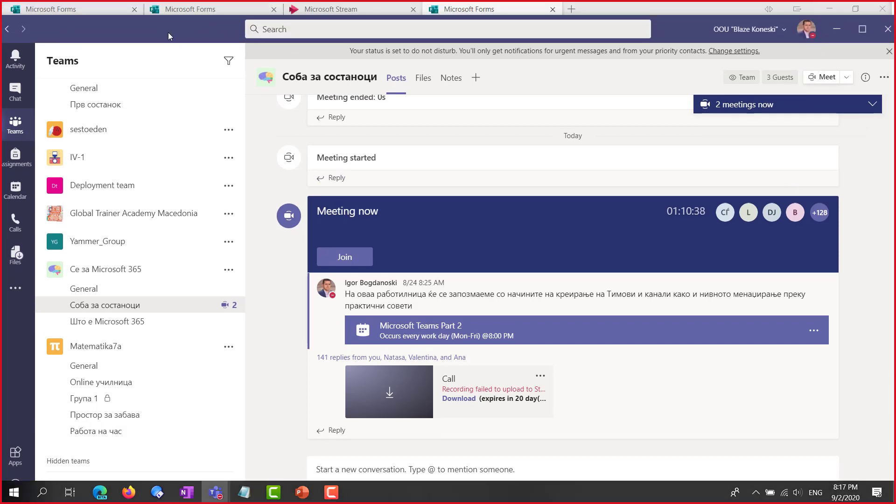
pyautogui.moveTo(655, 11); pyautogui.dragTo(895, 33)
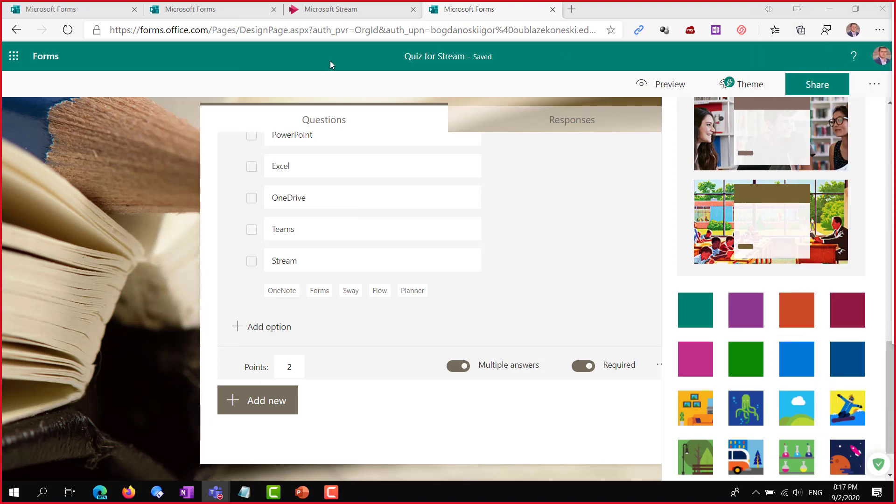
# Leave Forms for the Office 365 home page and scroll the app rail down to Stream
pyautogui.click(38, 10)
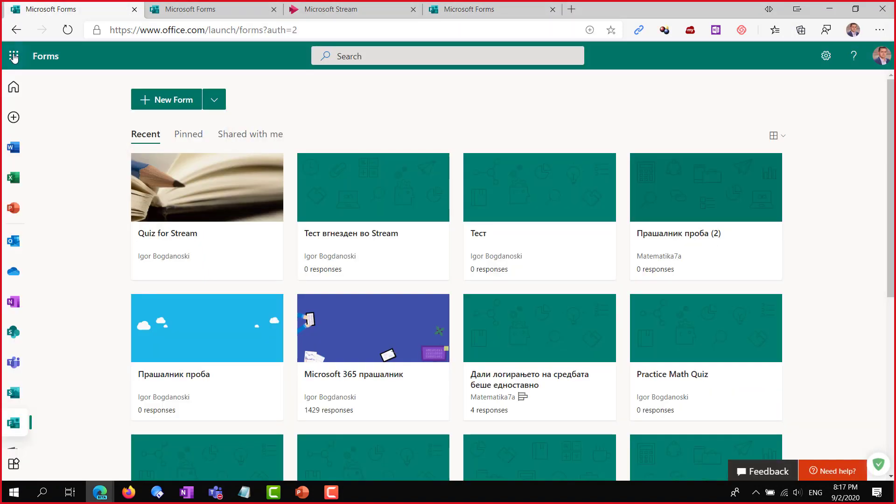
pyautogui.click(14, 55)
pyautogui.click(320, 100)
pyautogui.click(14, 86)
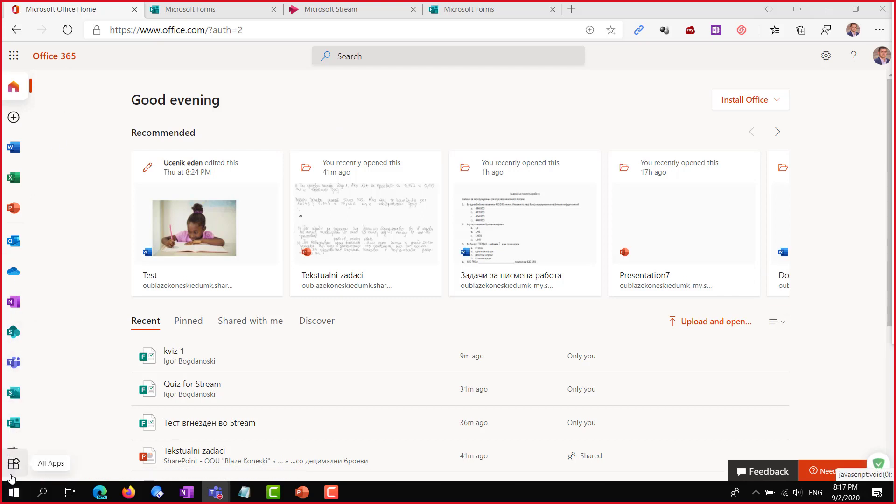
pyautogui.scroll(-2, 12, 410)
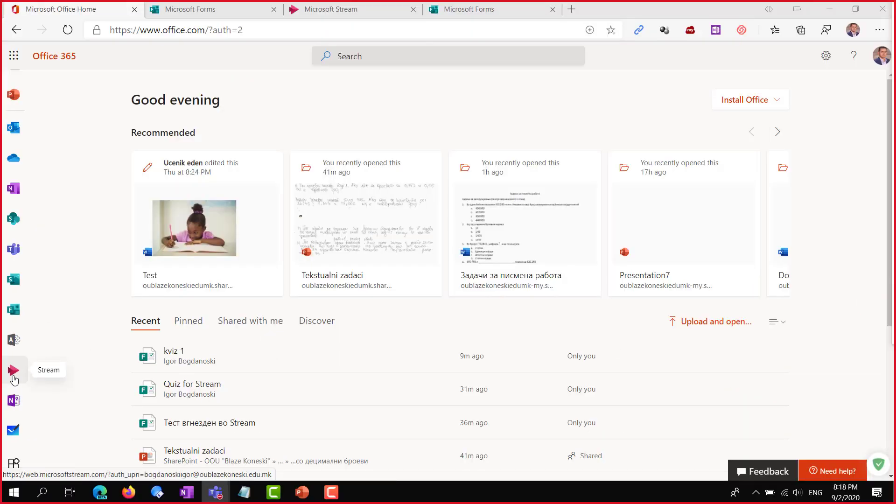
# On the Microsoft Stream page, toggle Admin mode off and back on
pyautogui.click(355, 12)
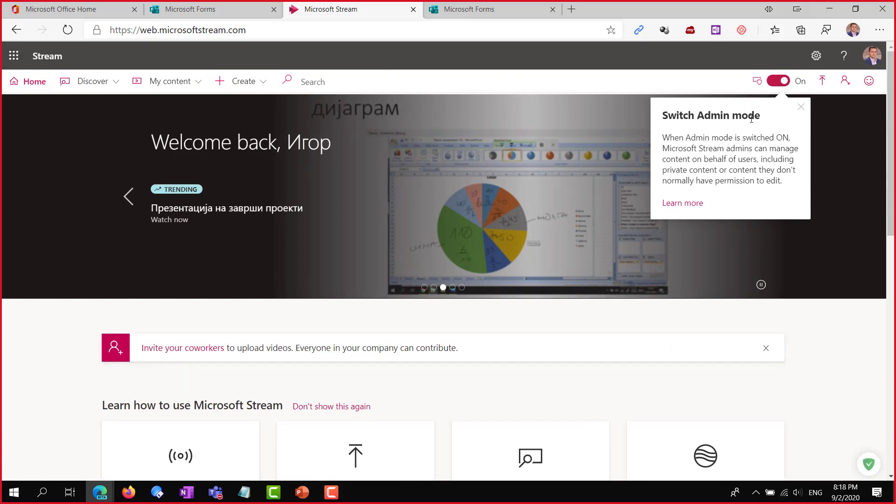
pyautogui.click(782, 83)
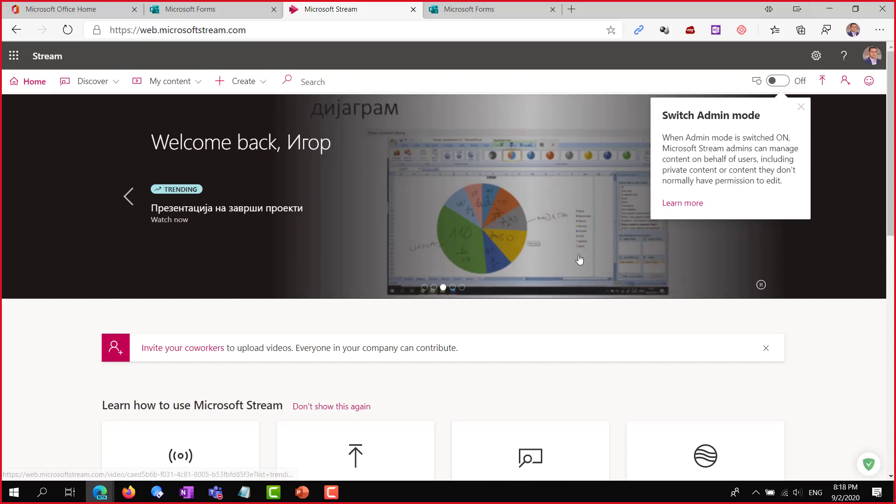
pyautogui.click(780, 83)
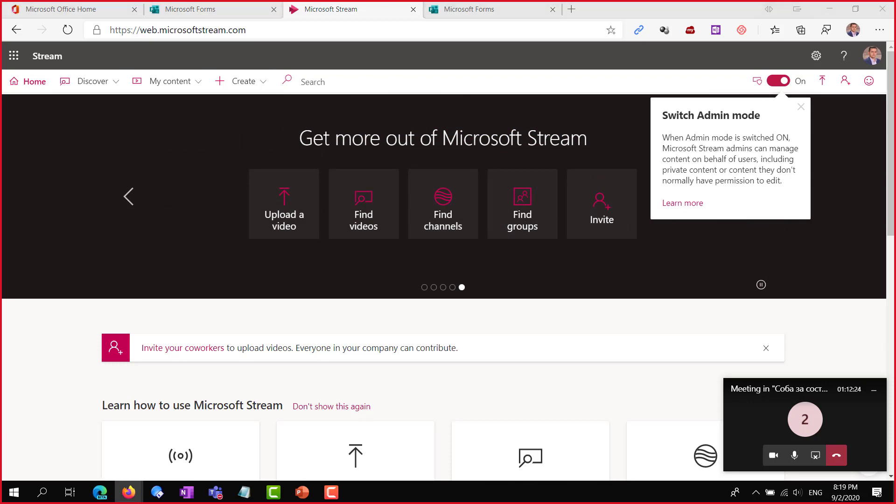
# Bring up Firefox showing Office 365 for the second account and maximise it
pyautogui.click(128, 492)
pyautogui.moveTo(482, 72); pyautogui.dragTo(280, 41)
pyautogui.doubleClick(297, 45)
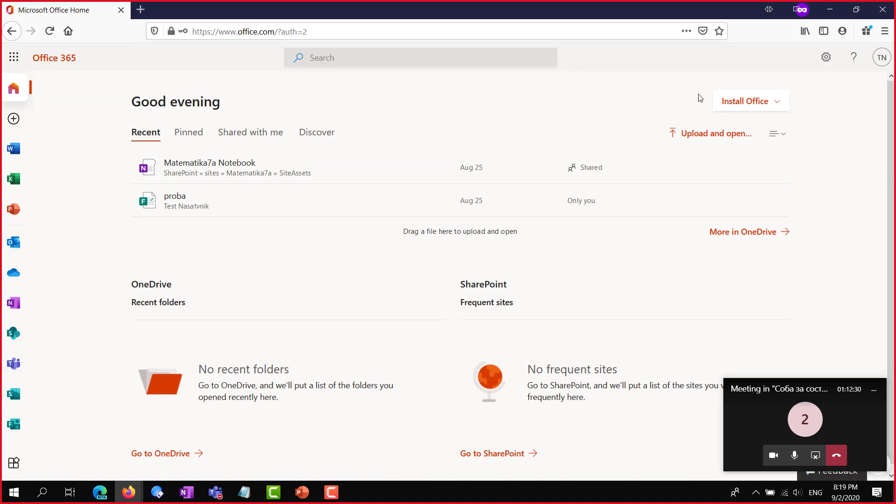
# Confirm the signed-in student account, then open Stream from All Apps
pyautogui.click(882, 60)
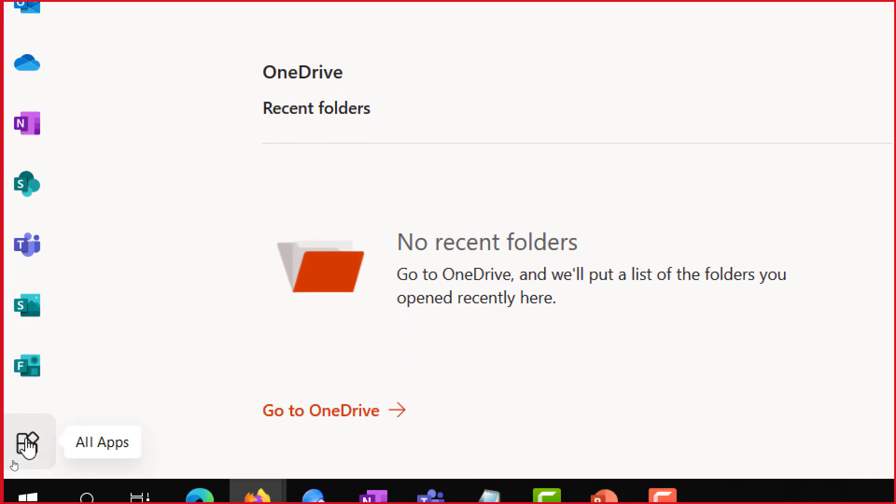
pyautogui.click(27, 444)
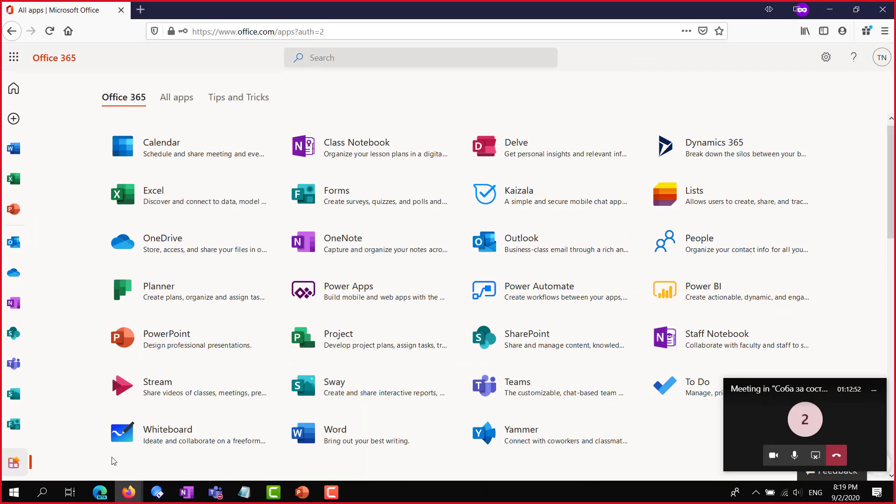
pyautogui.click(873, 391)
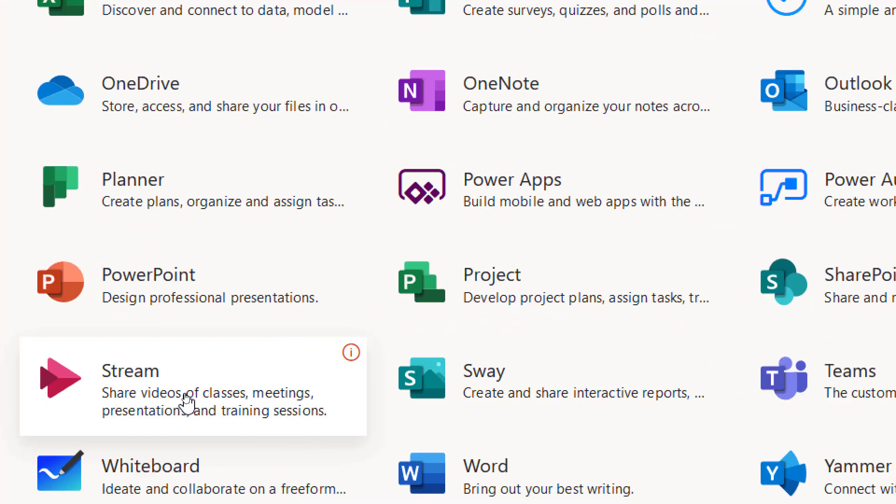
pyautogui.click(126, 390)
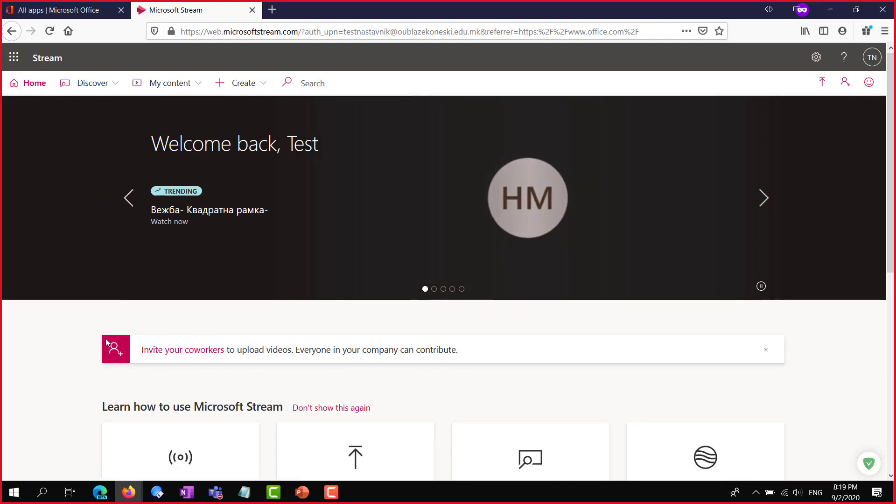
pyautogui.scroll(-8, 185, 372)
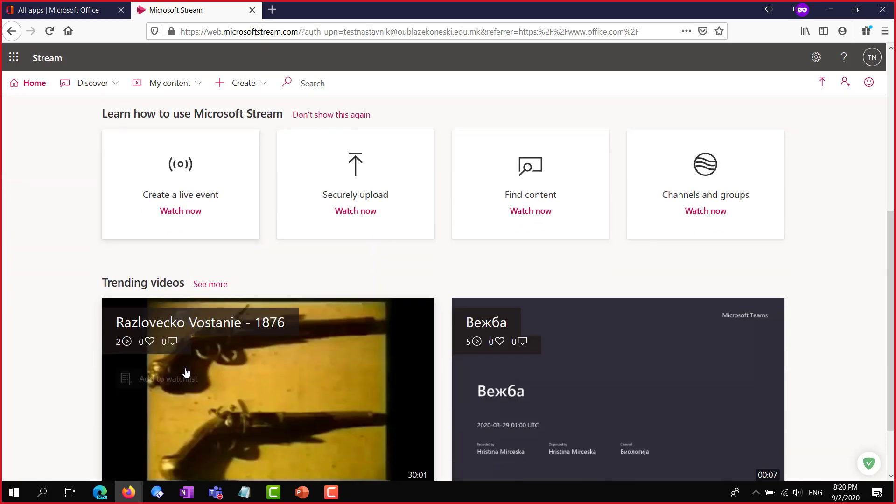
pyautogui.scroll(8, 572, 396)
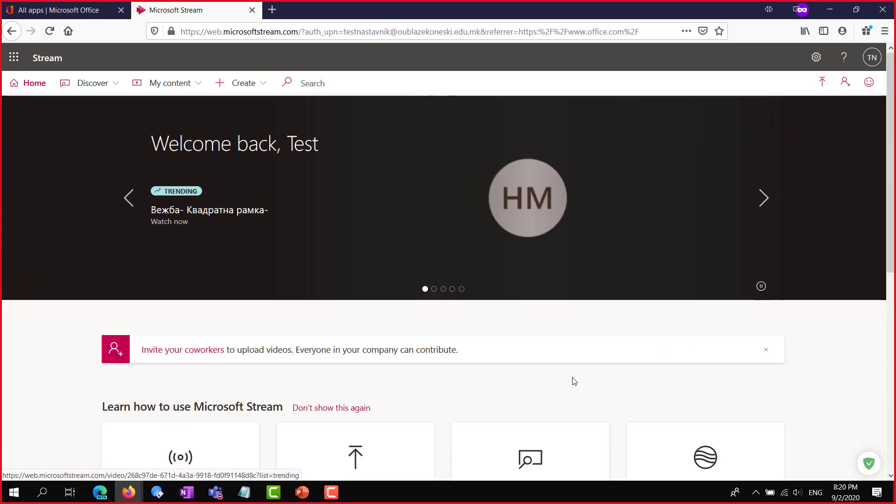
pyautogui.scroll(-8, 106, 229)
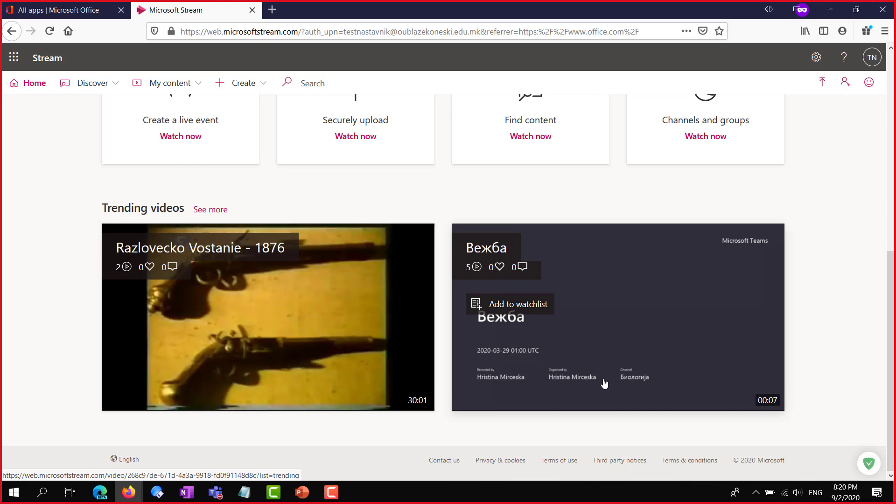
pyautogui.scroll(8, 603, 383)
pyautogui.scroll(-3, 572, 330)
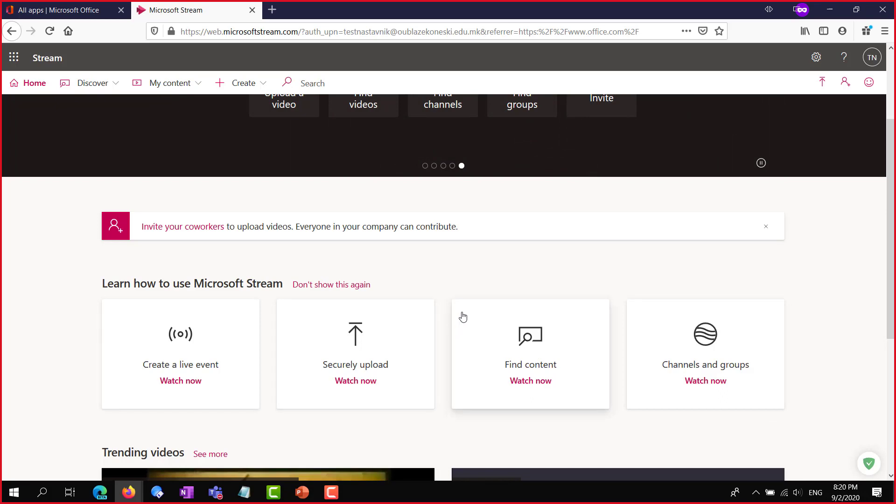
pyautogui.scroll(3, 461, 318)
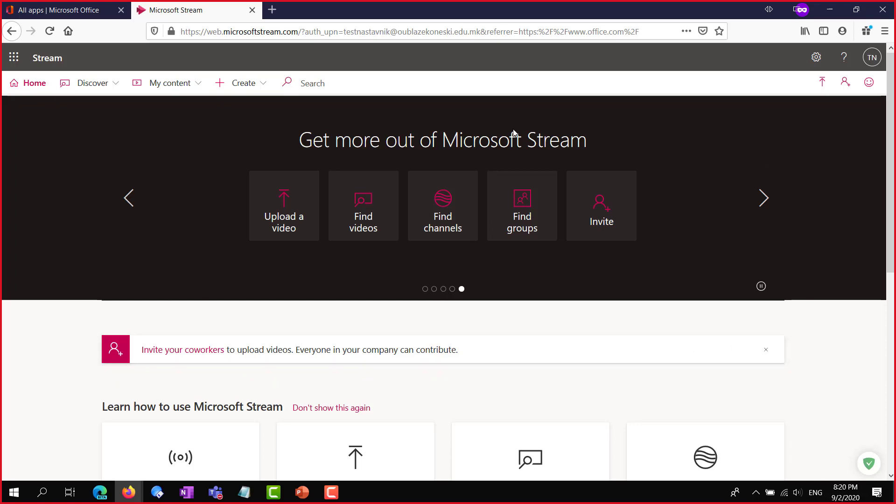
# Return to the admin's Stream window in Edge and expand the Discover dropdown
pyautogui.click(425, 290)
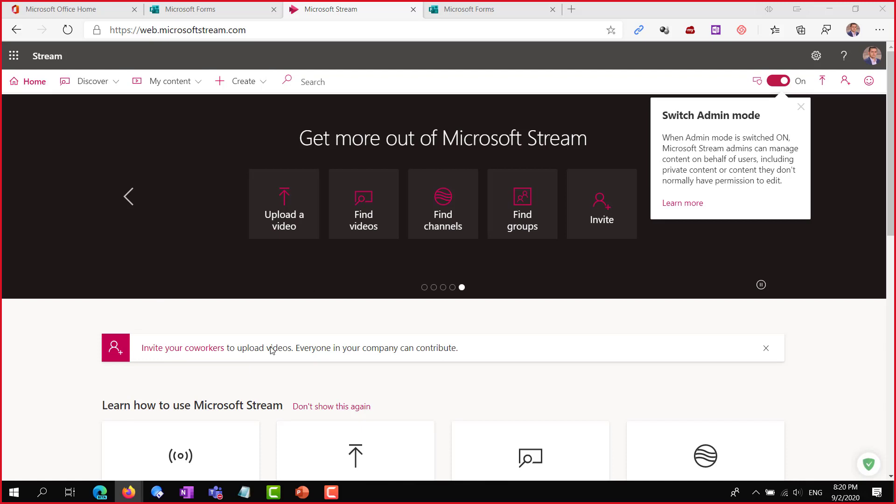
pyautogui.click(801, 107)
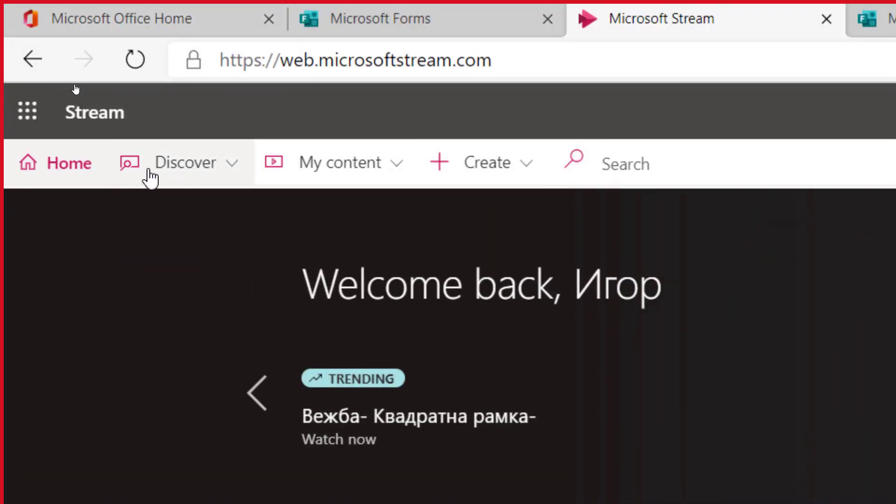
pyautogui.click(235, 172)
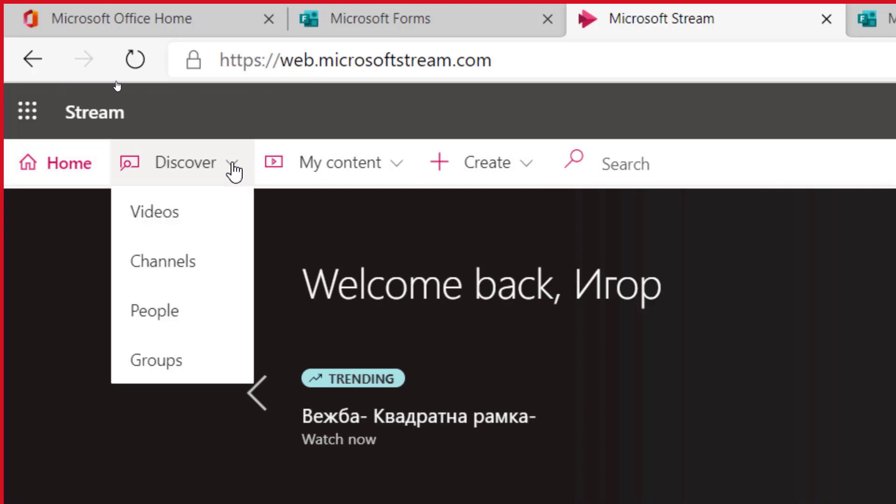
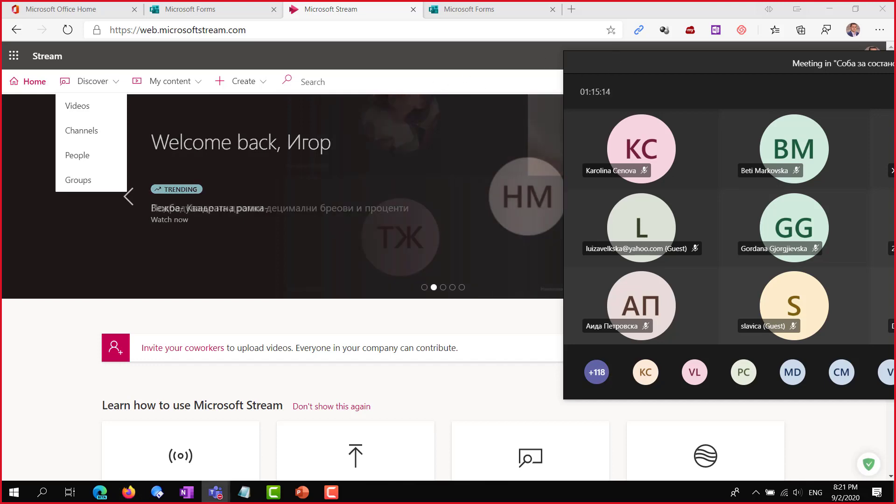
# Move the Teams meeting window to the right edge and switch to the Office Home page
pyautogui.moveTo(613, 58); pyautogui.dragTo(895, 52)
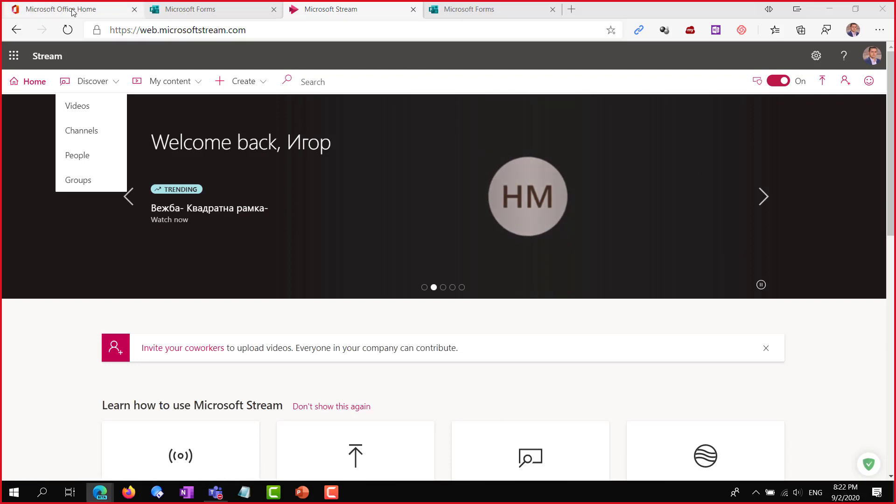
pyautogui.hotkey('ctrl', '1')
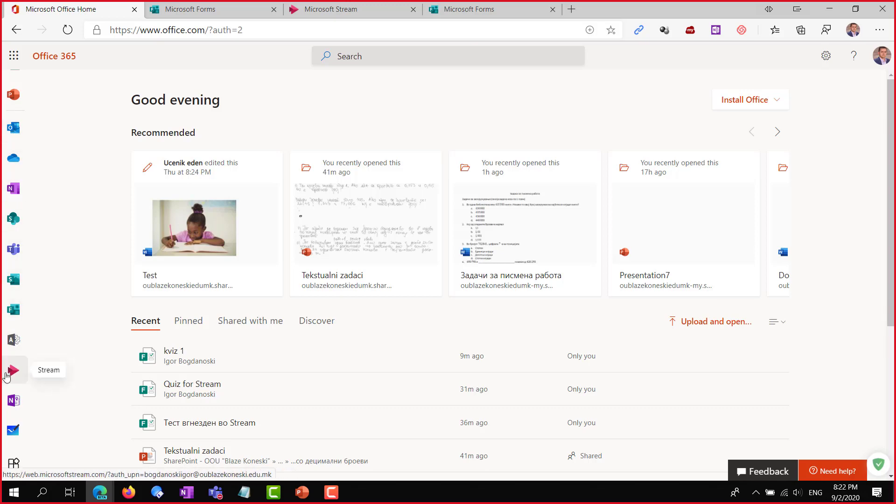
# Look through the Office 365 All apps grid, then go back to Microsoft Stream
pyautogui.click(13, 463)
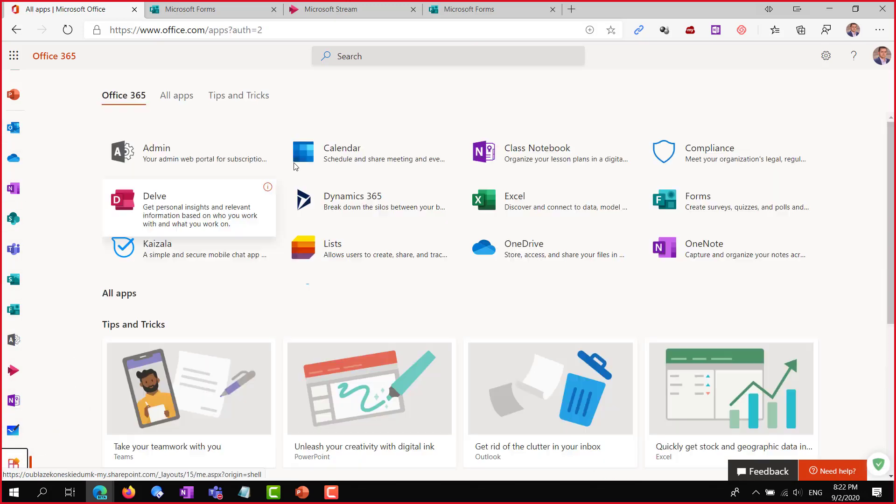
pyautogui.scroll(-4, 536, 219)
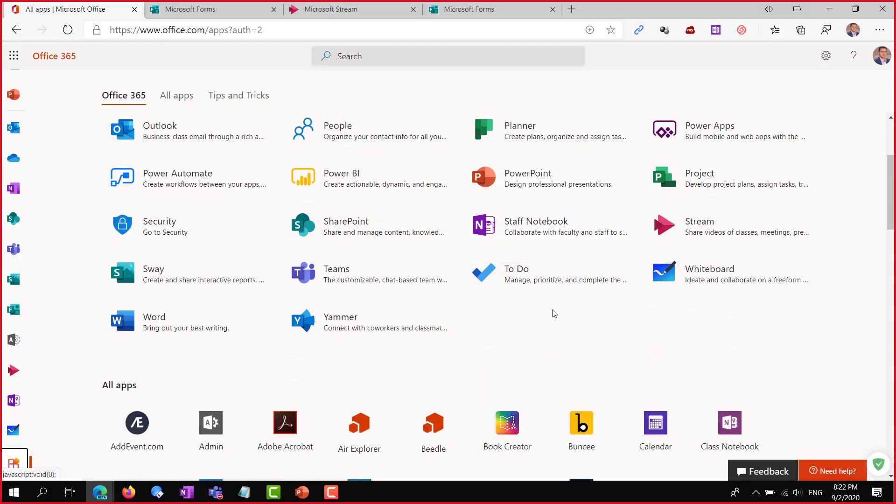
pyautogui.scroll(1, 554, 314)
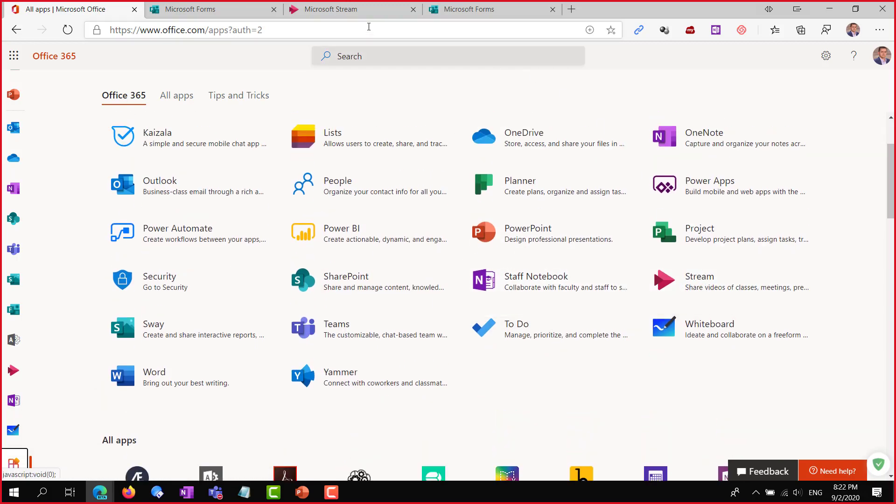
pyautogui.click(354, 11)
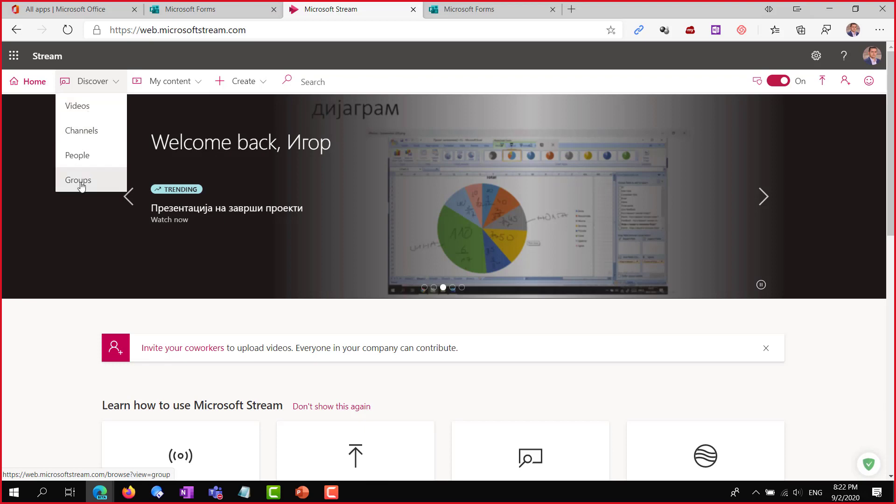
# Open the Browse videos page from Discover and dismiss the categories list
pyautogui.click(83, 111)
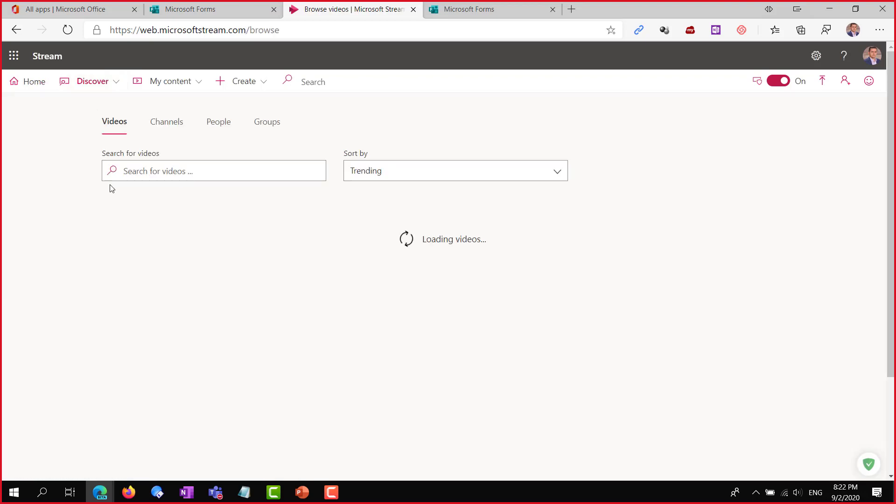
pyautogui.click(119, 86)
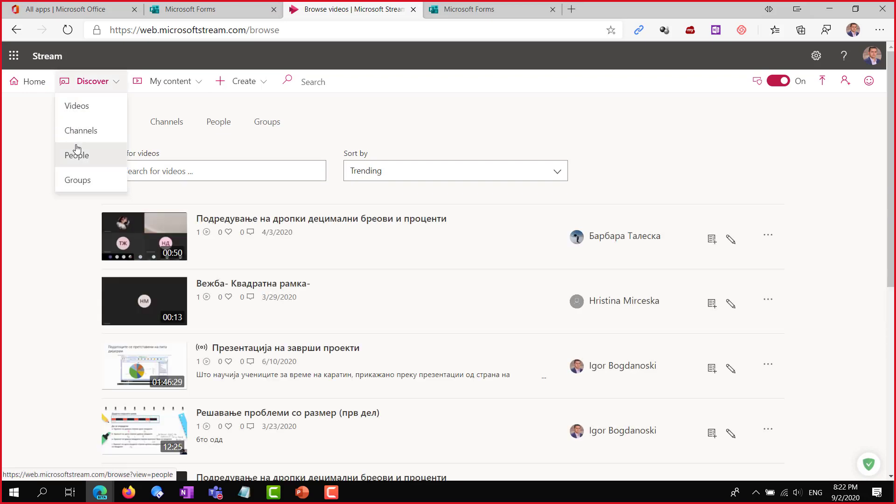
pyautogui.click(420, 116)
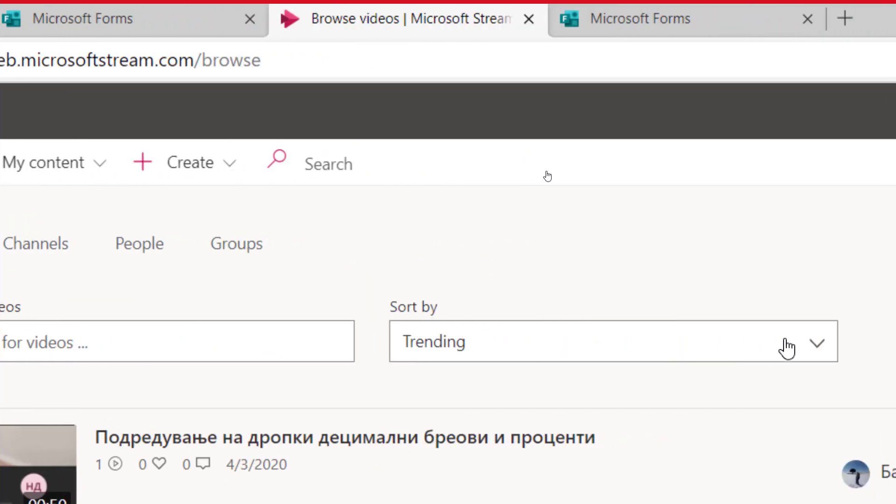
# Keep the videos sorted by Trending and load more with Show more
pyautogui.click(835, 348)
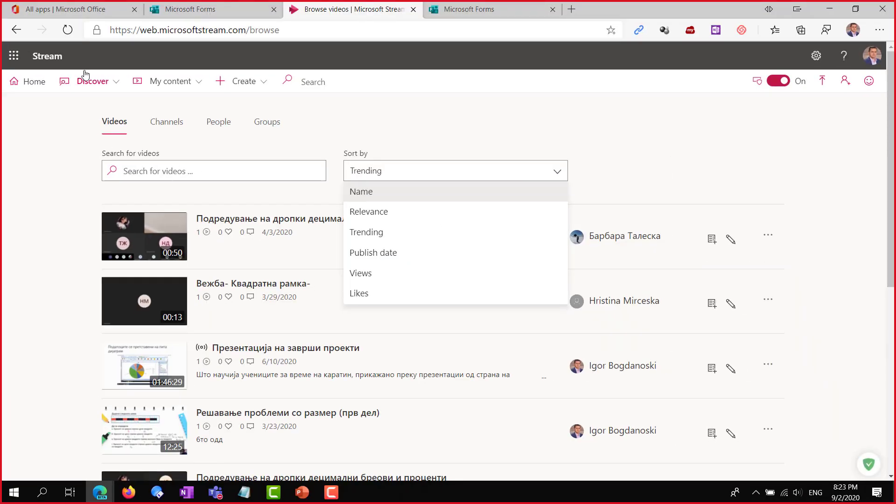
pyautogui.click(616, 126)
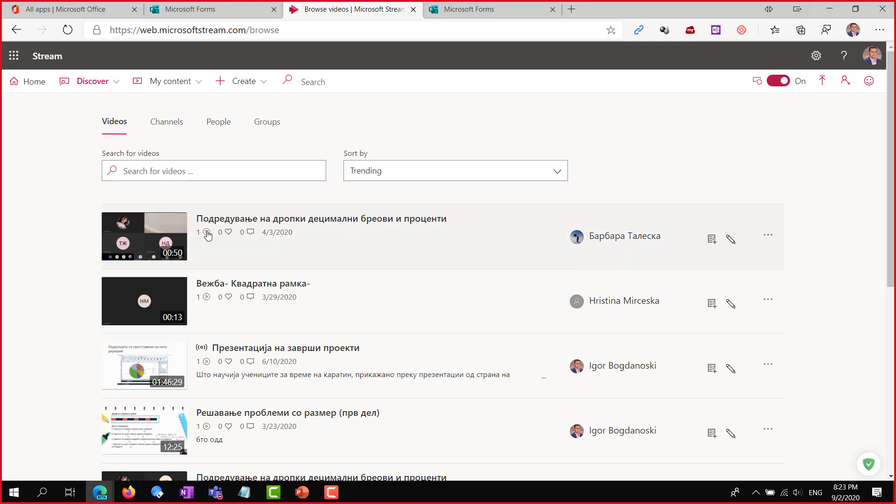
pyautogui.scroll(-3, 366, 272)
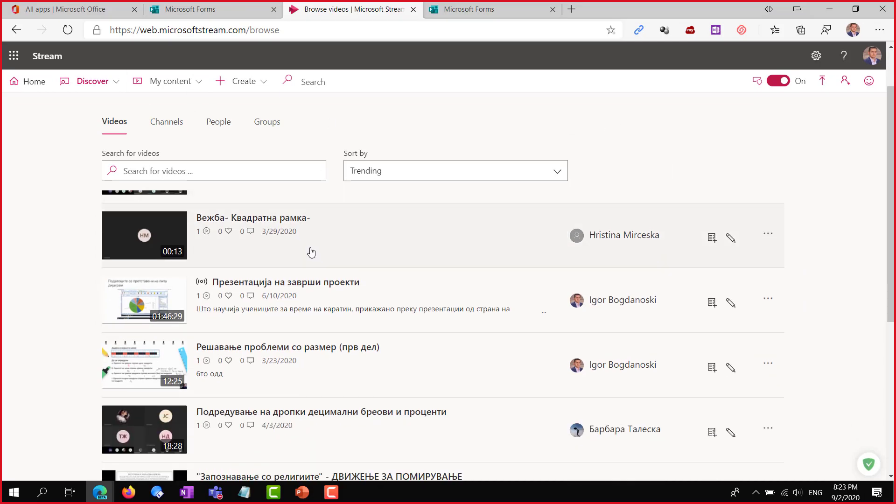
pyautogui.scroll(-3, 209, 255)
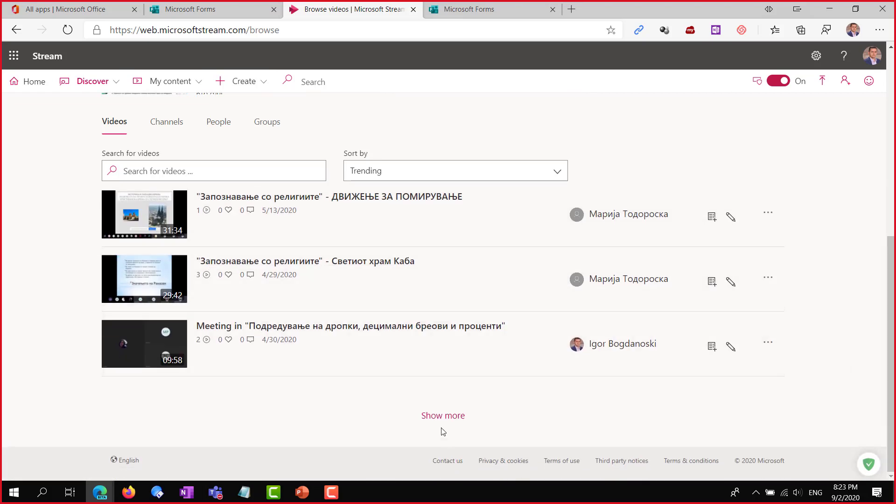
pyautogui.click(442, 418)
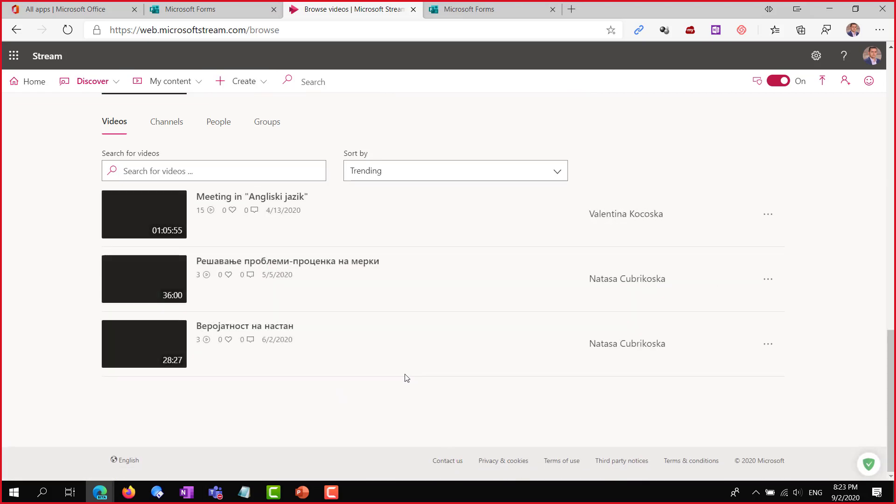
pyautogui.scroll(10, 390, 360)
pyautogui.scroll(9, 388, 360)
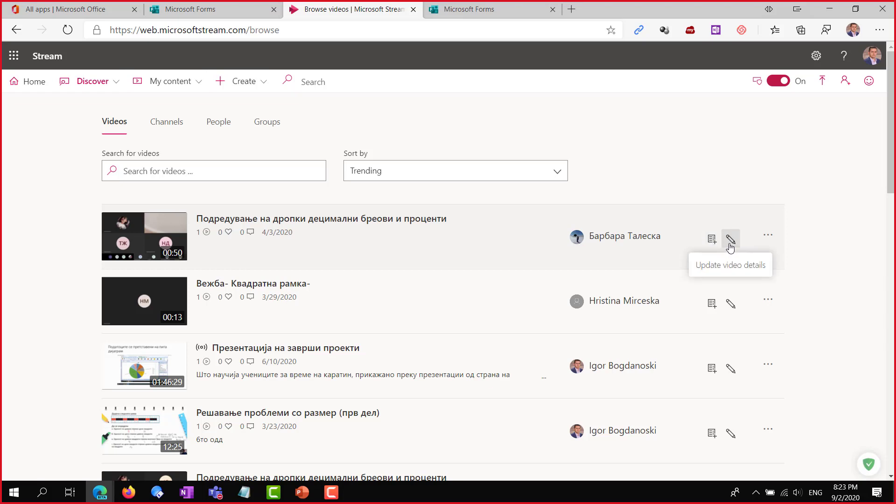
# Check the first video's actions menu, scroll the video list, then switch to browsing Channels
pyautogui.click(766, 238)
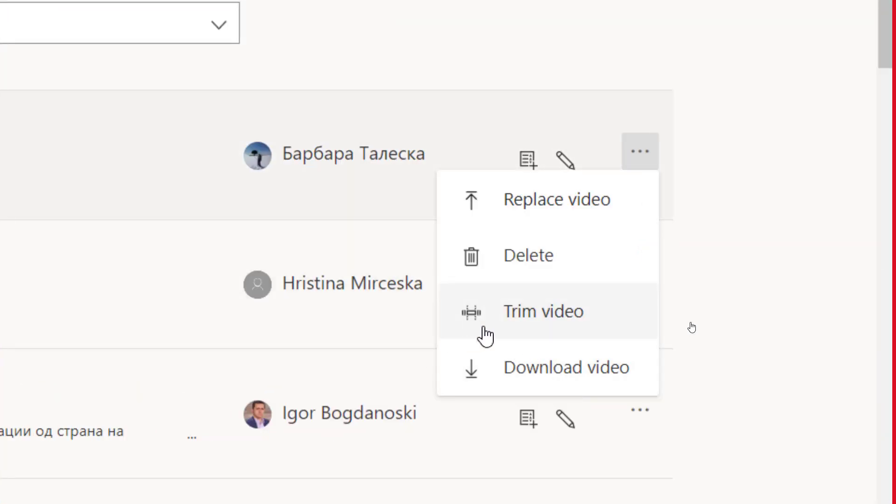
pyautogui.click(640, 151)
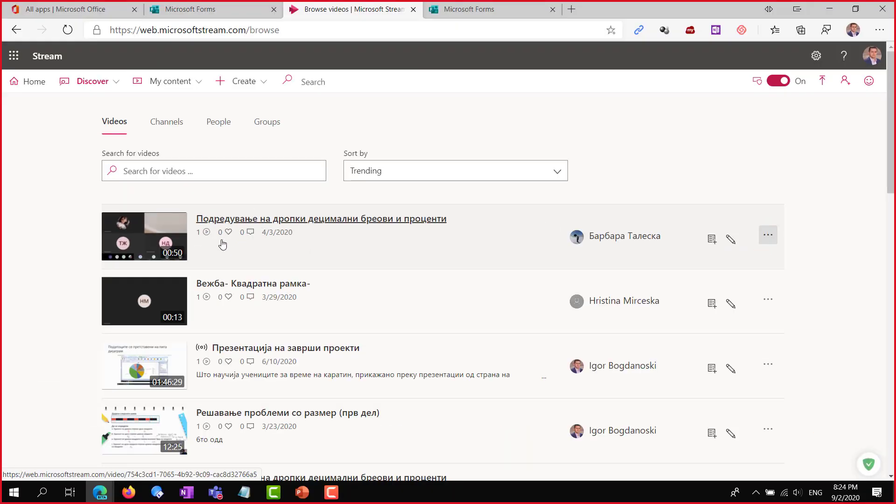
pyautogui.scroll(-10, 222, 244)
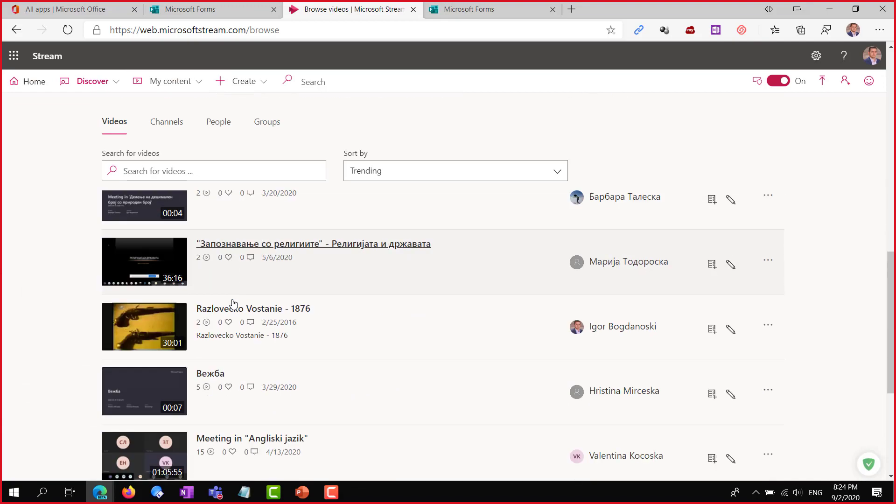
pyautogui.scroll(-5, 234, 306)
pyautogui.scroll(10, 297, 346)
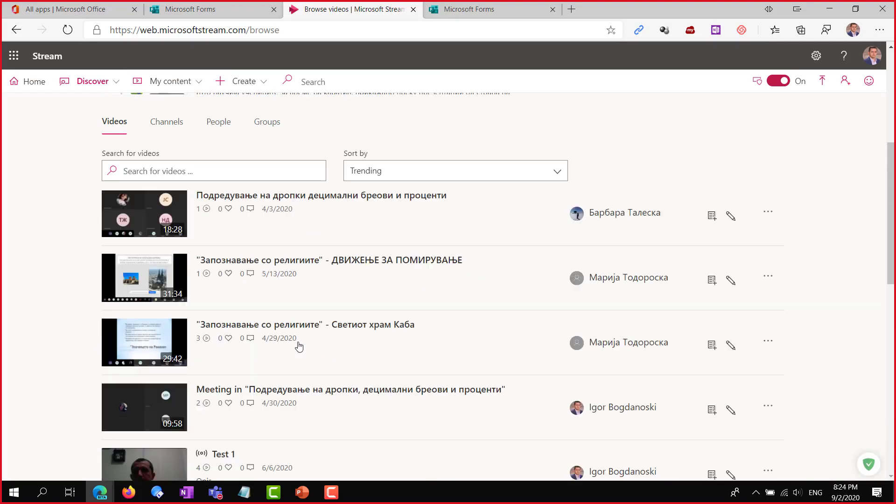
pyautogui.scroll(1, 298, 346)
pyautogui.scroll(-7, 467, 394)
pyautogui.scroll(3, 516, 394)
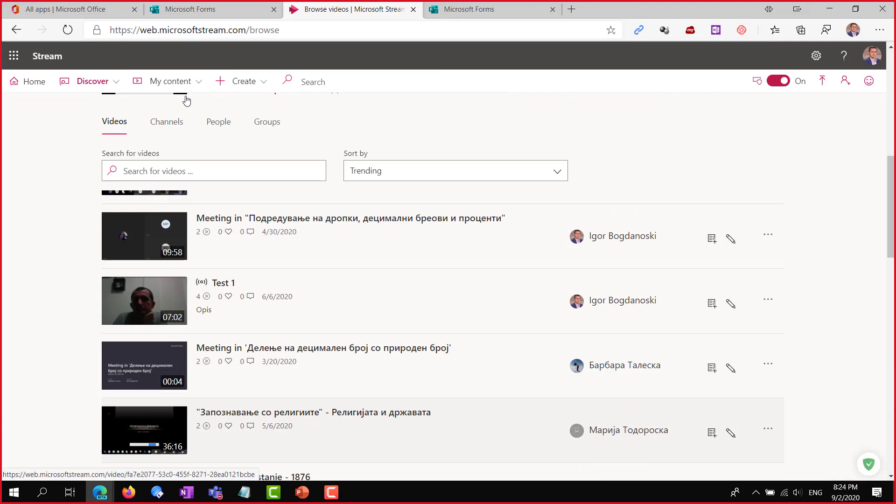
pyautogui.scroll(3, 186, 100)
pyautogui.click(158, 123)
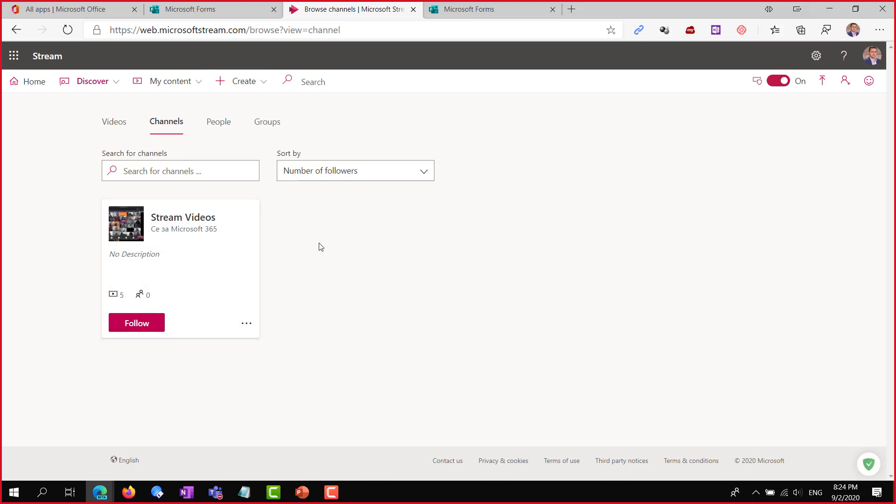
# View People, then Groups, scrolling through group cards like 6 одд and VIII-1
pyautogui.click(218, 129)
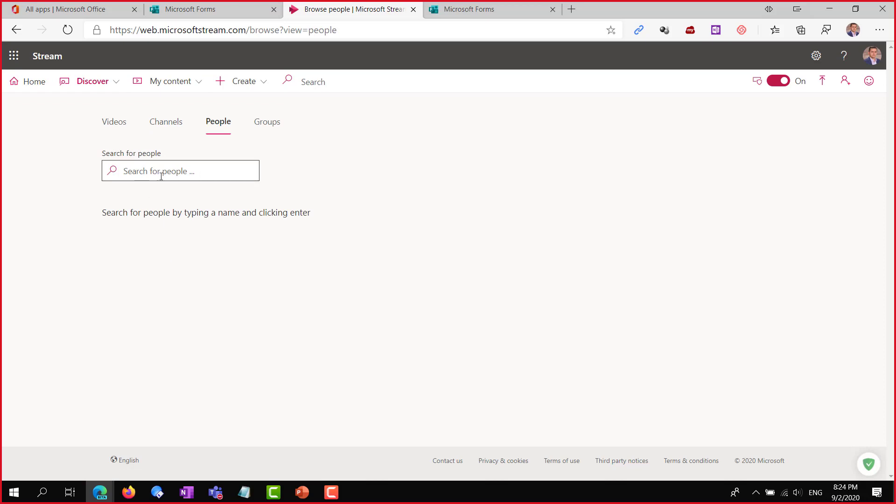
pyautogui.click(273, 129)
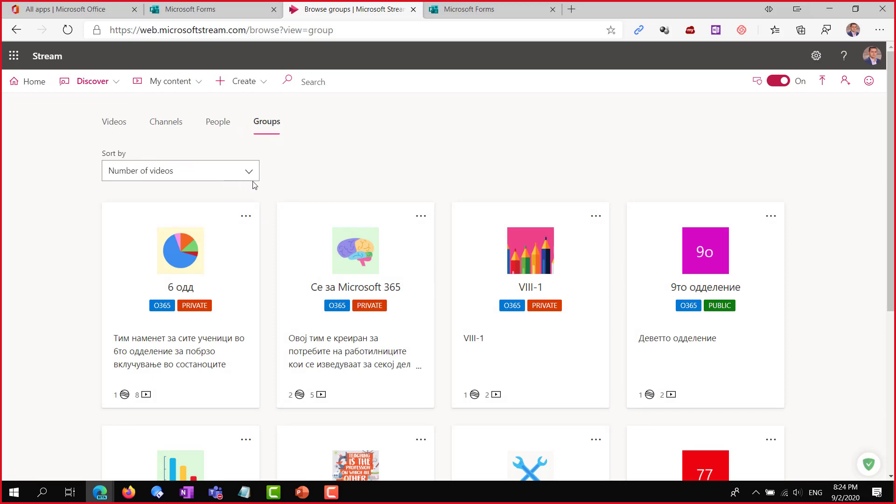
pyautogui.scroll(-5, 255, 255)
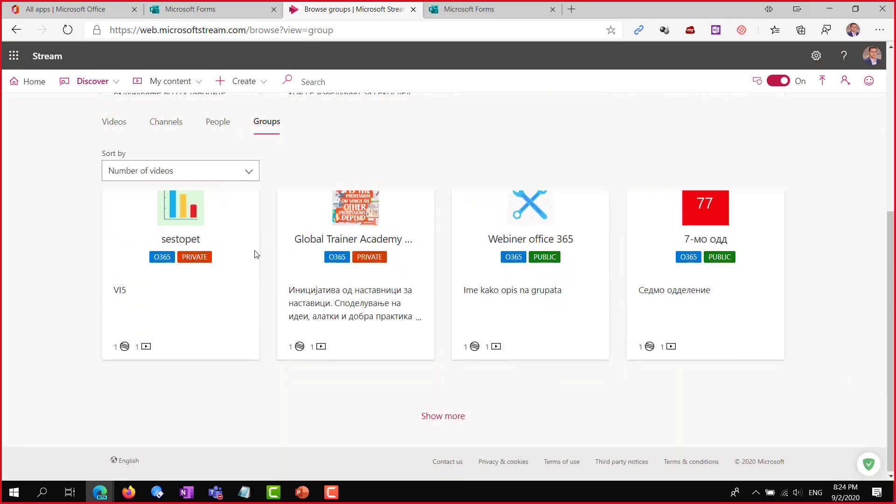
pyautogui.scroll(5, 262, 258)
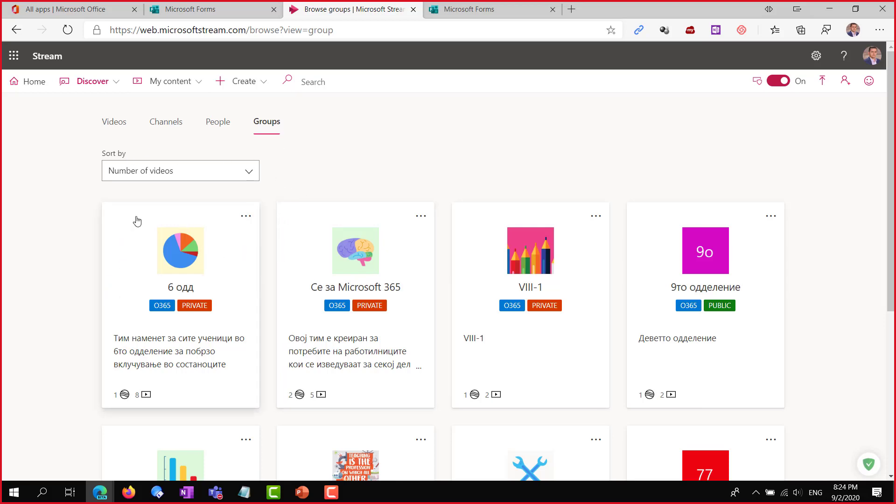
pyautogui.scroll(-3, 149, 212)
pyautogui.scroll(-3, 176, 276)
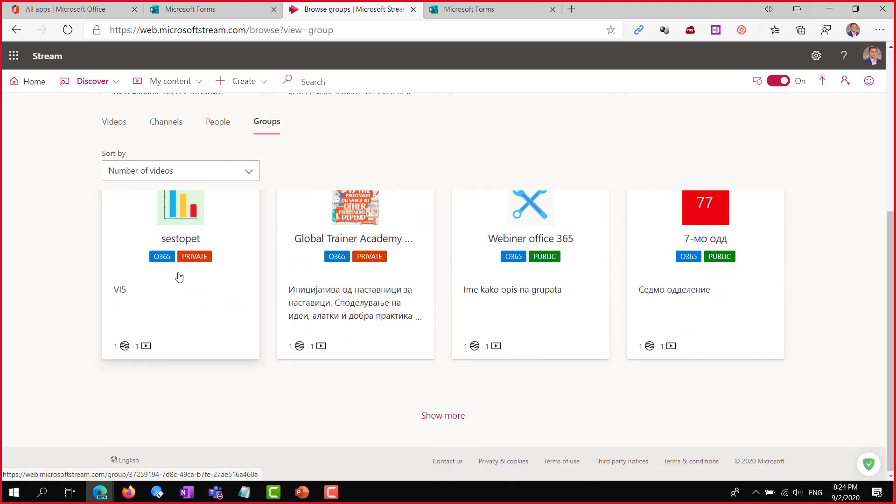
pyautogui.scroll(5, 294, 287)
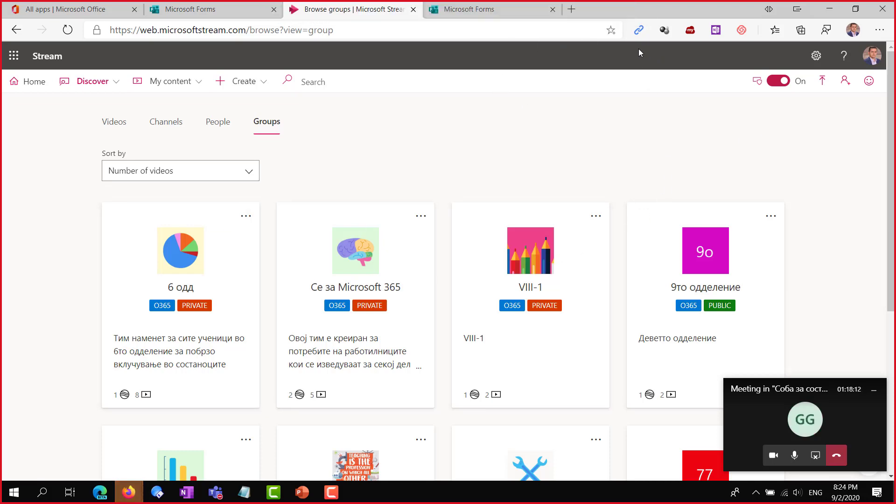
# Hide the extra windows, browse Discover > Groups, then move the browser aside to show OneNote
pyautogui.click(829, 13)
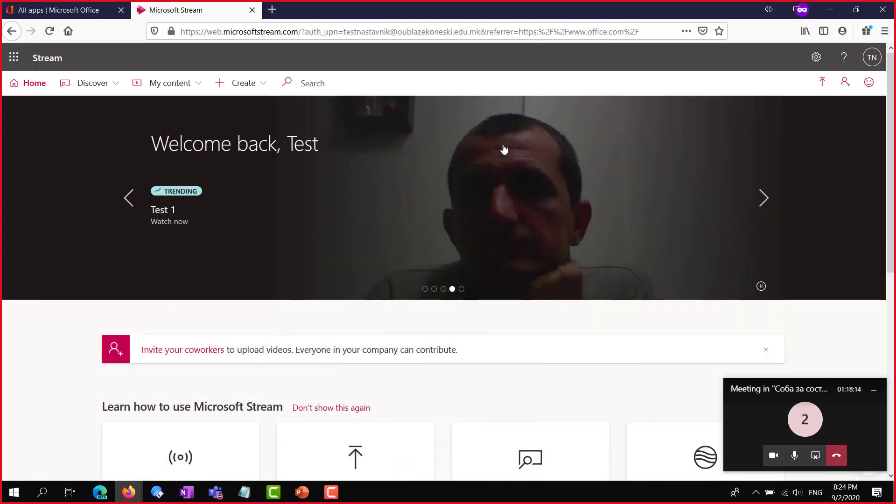
pyautogui.click(873, 396)
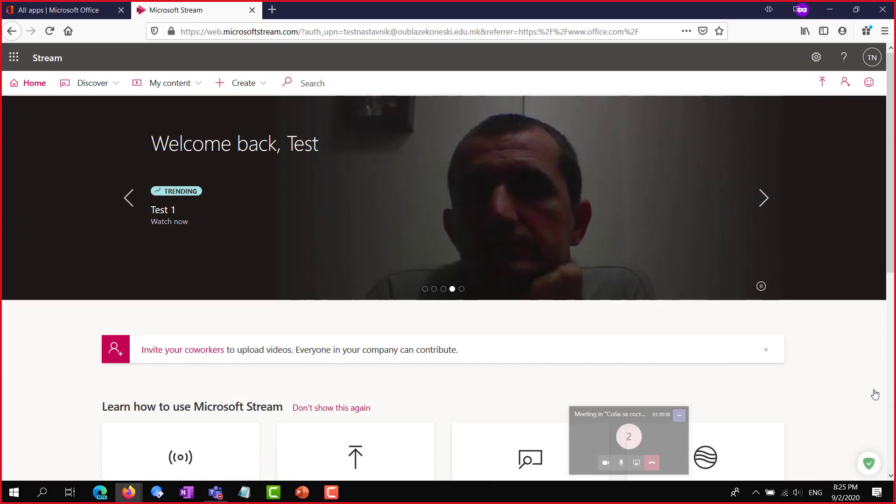
pyautogui.click(99, 84)
pyautogui.click(90, 184)
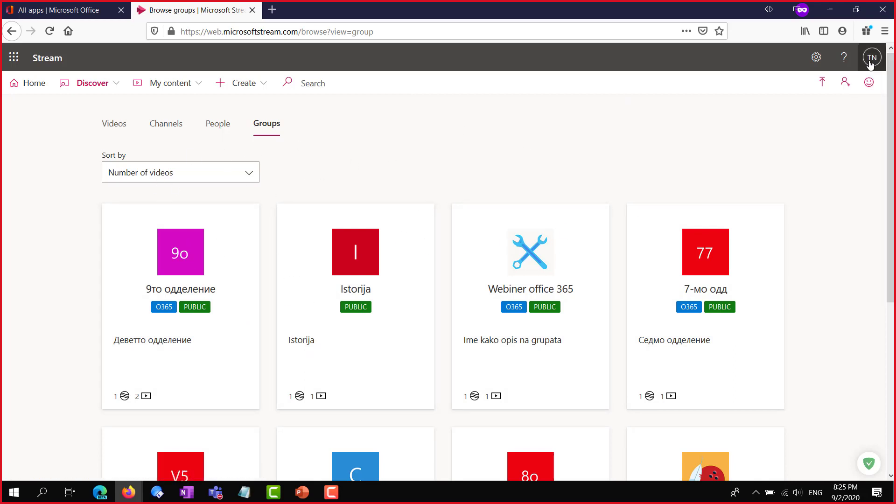
pyautogui.scroll(-5, 612, 272)
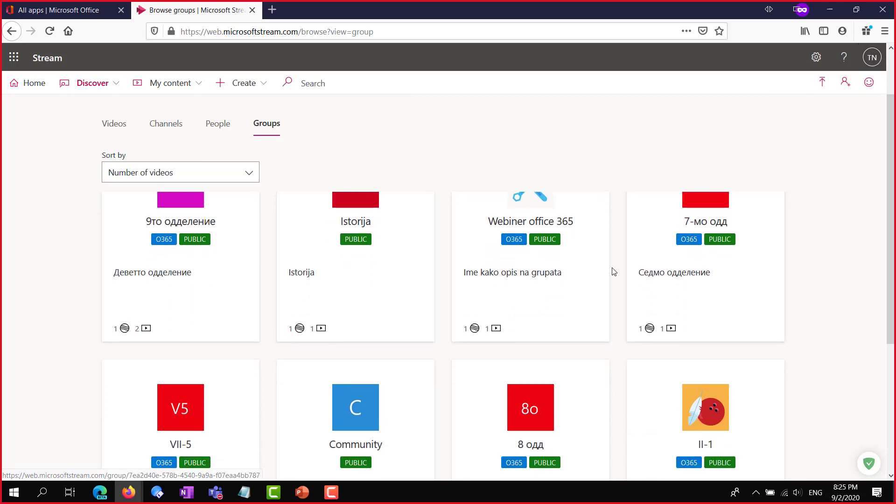
pyautogui.scroll(5, 613, 272)
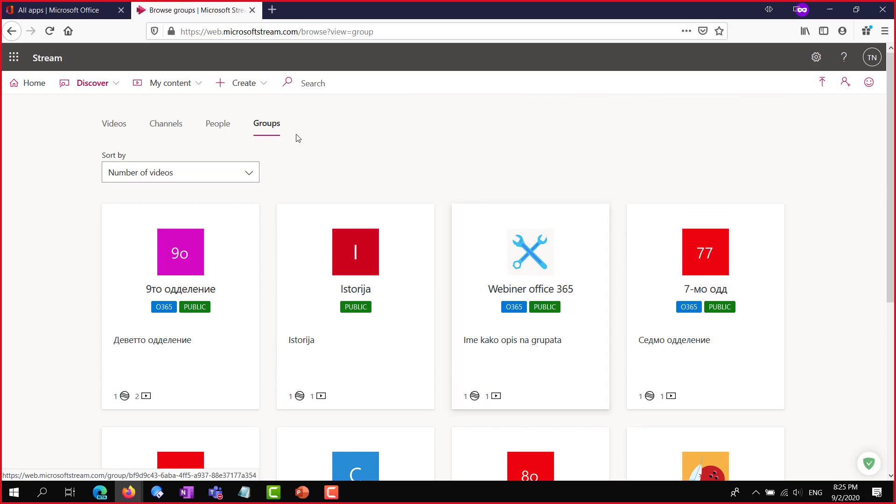
pyautogui.moveTo(578, 14); pyautogui.dragTo(653, 1)
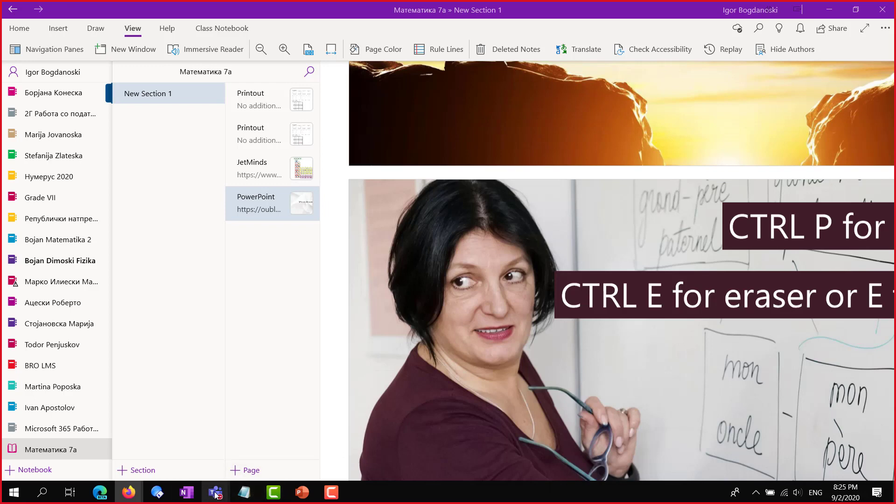
# Bring back the Stream groups browser, then switch to Teams' Соба за состаноци channel
pyautogui.moveTo(216, 494)
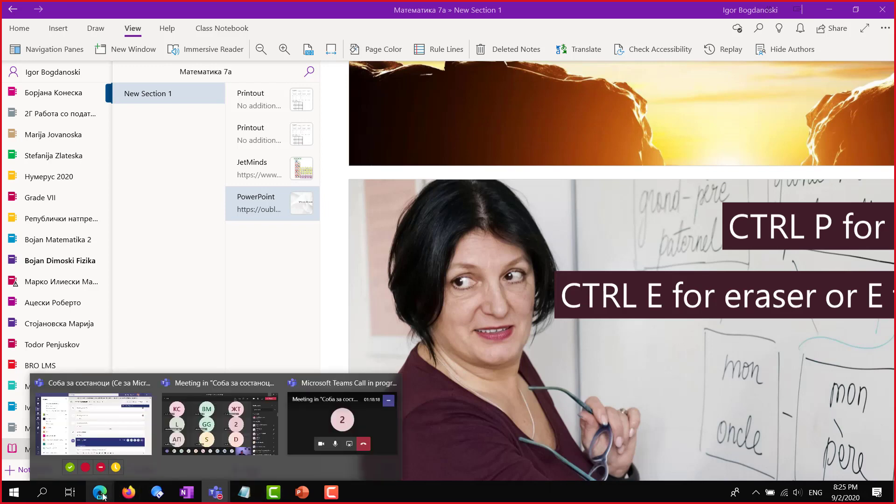
pyautogui.moveTo(99, 492)
pyautogui.click(79, 463)
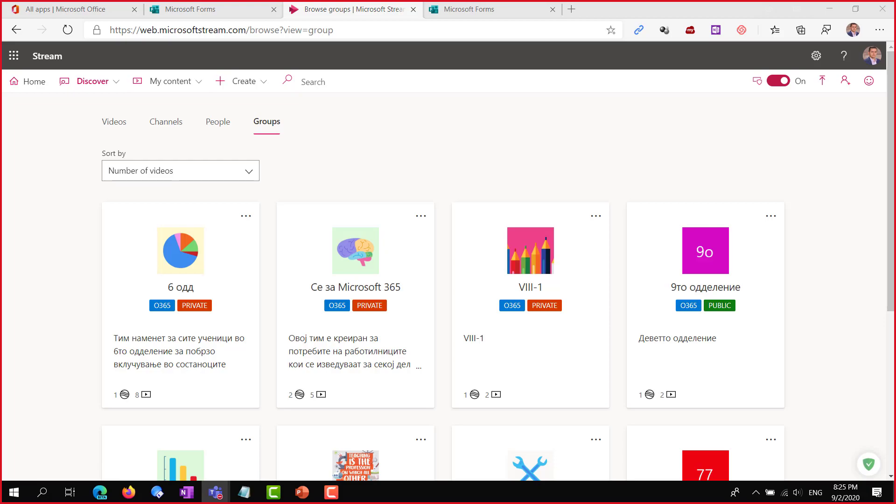
pyautogui.click(215, 492)
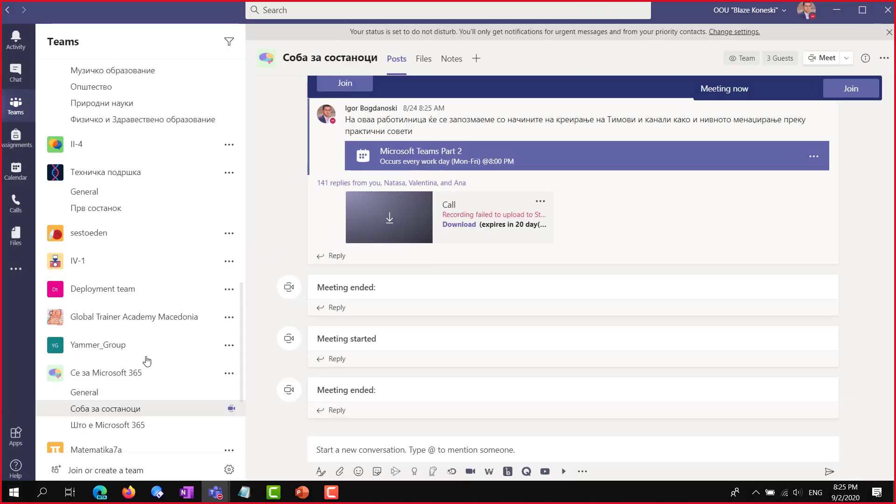
pyautogui.scroll(-3, 107, 337)
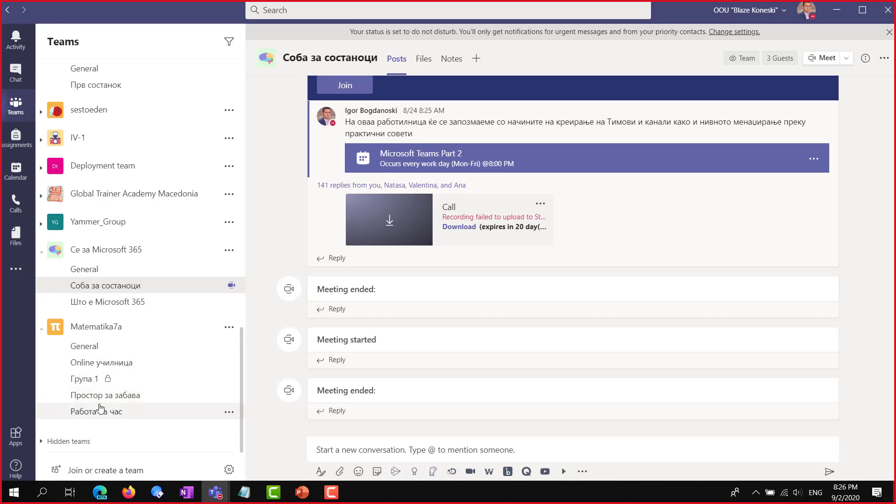
pyautogui.click(862, 10)
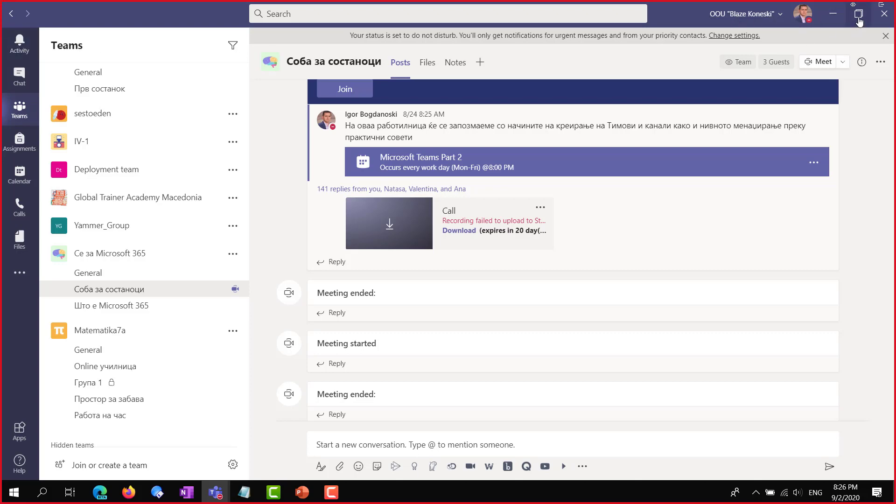
pyautogui.moveTo(665, 14); pyautogui.dragTo(780, 172)
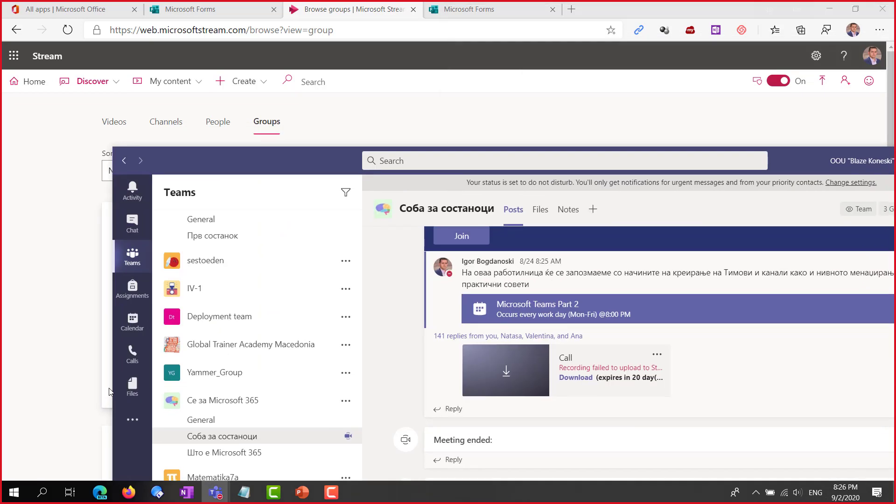
pyautogui.moveTo(113, 387); pyautogui.dragTo(545, 388)
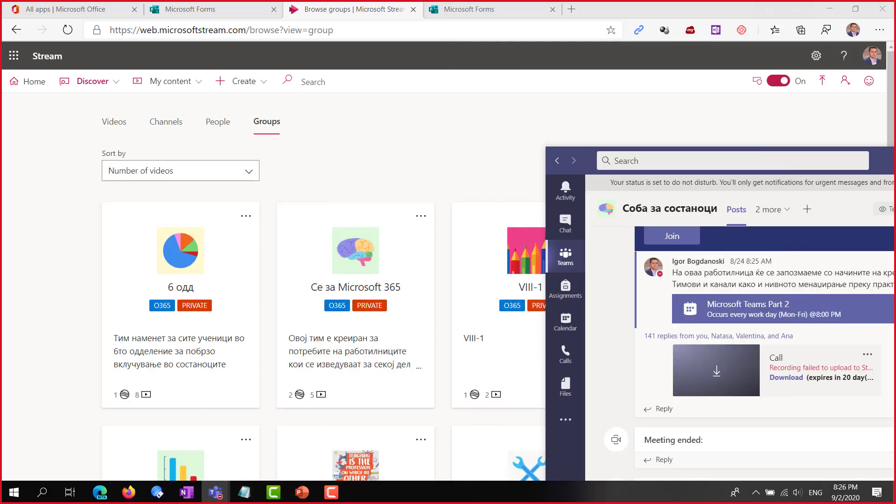
pyautogui.moveTo(882, 166); pyautogui.dragTo(736, 39)
pyautogui.click(159, 127)
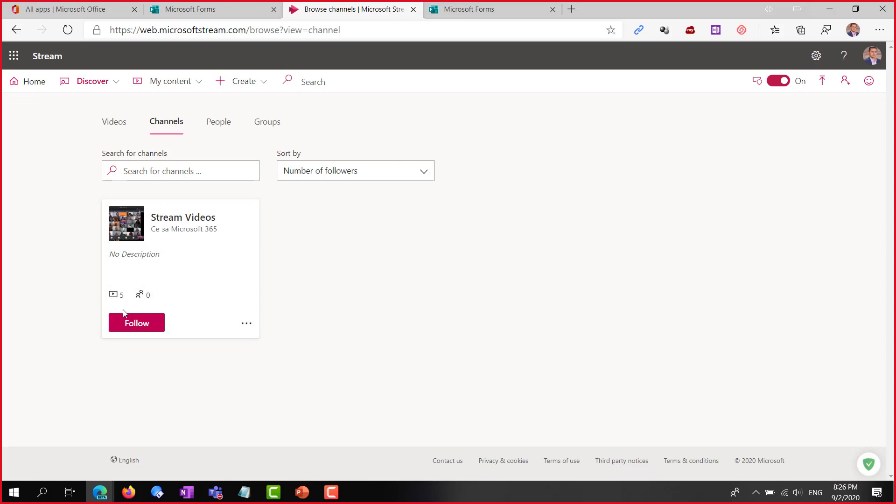
pyautogui.click(216, 492)
pyautogui.click(94, 422)
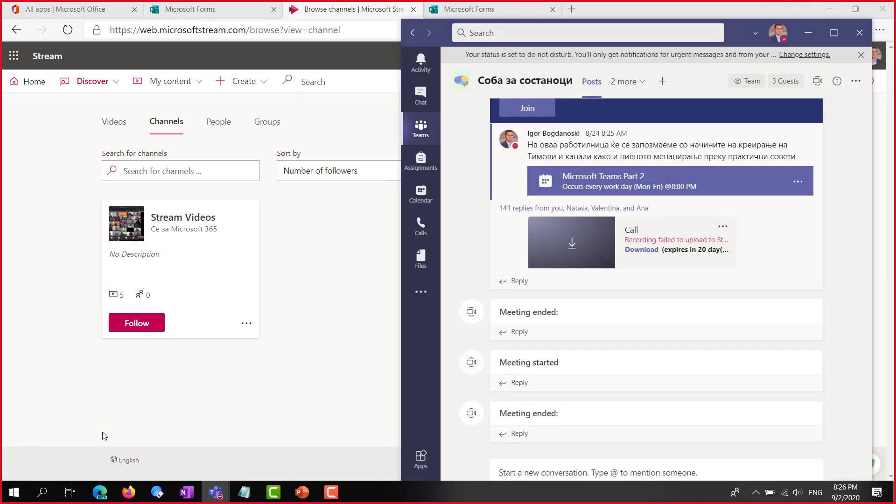
pyautogui.moveTo(740, 32); pyautogui.dragTo(728, 20)
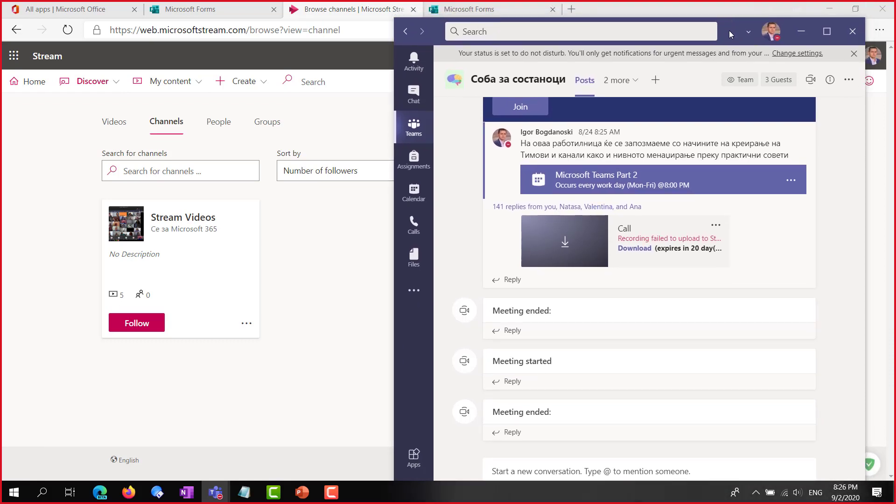
pyautogui.moveTo(729, 30); pyautogui.dragTo(710, 23)
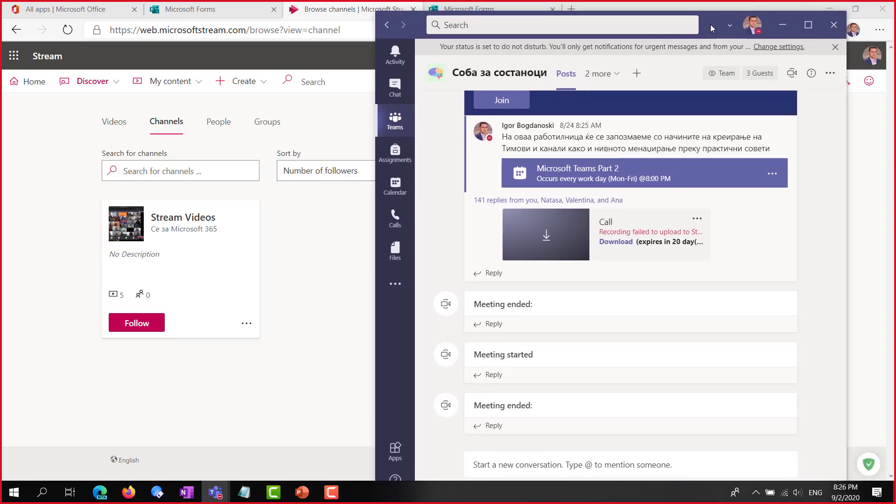
pyautogui.click(395, 121)
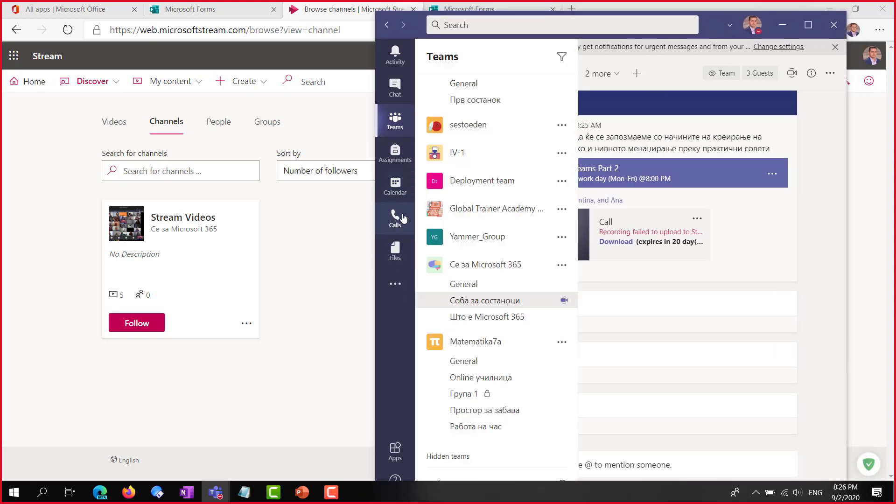
pyautogui.click(809, 26)
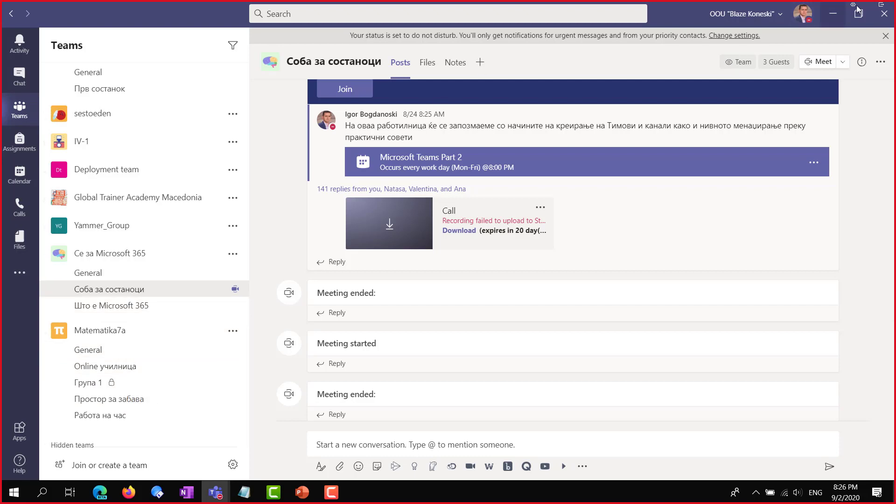
# Close the Teams window and return to browsing Groups in Stream
pyautogui.click(880, 7)
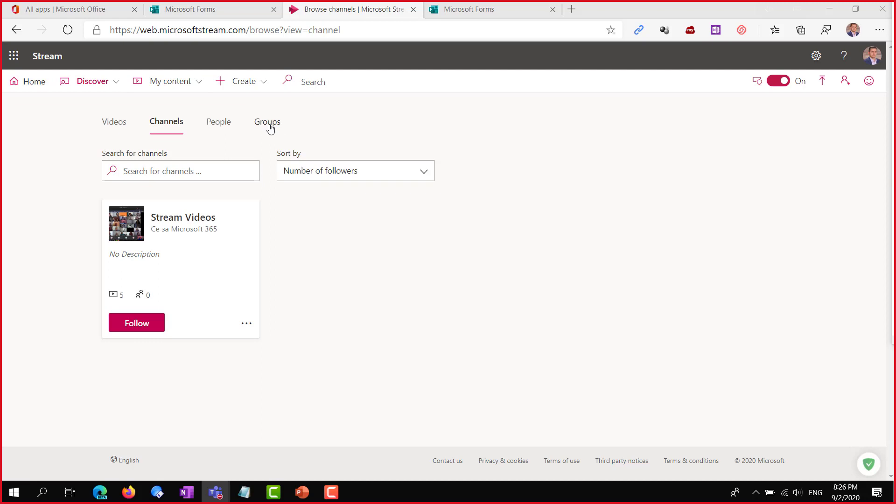
pyautogui.click(270, 129)
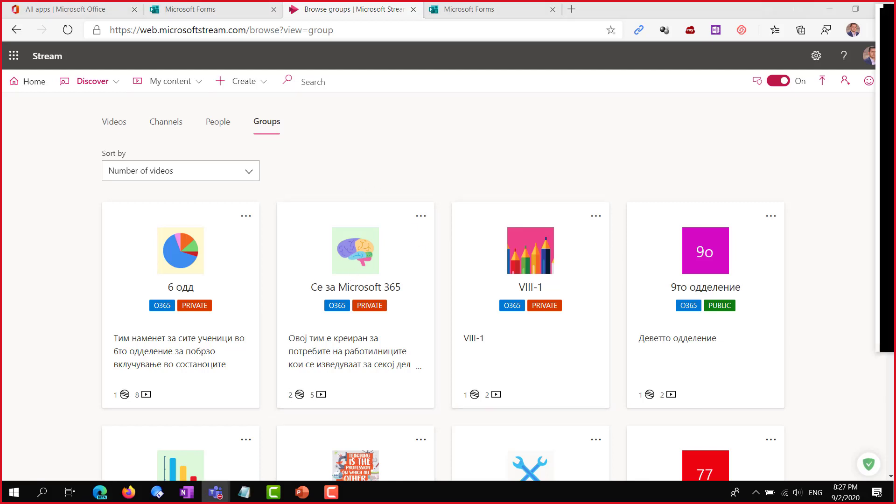
pyautogui.hotkey('alt', 'Tab')
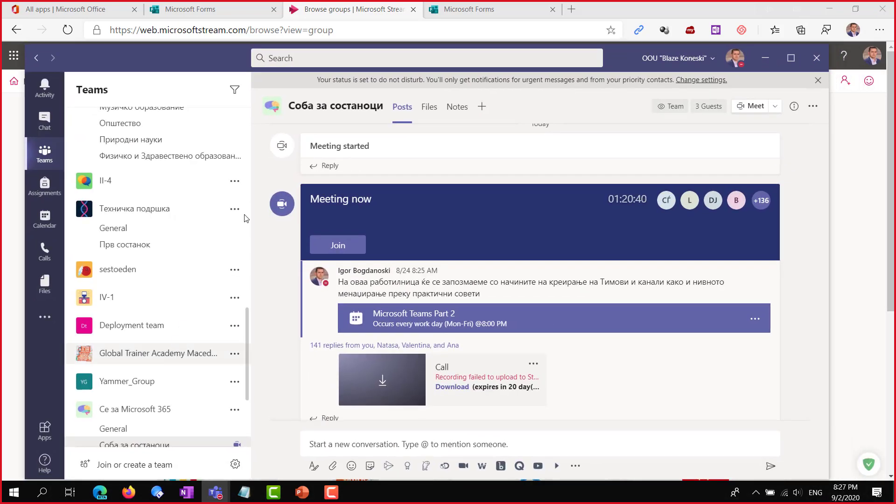
pyautogui.click(791, 57)
pyautogui.scroll(-3, 128, 391)
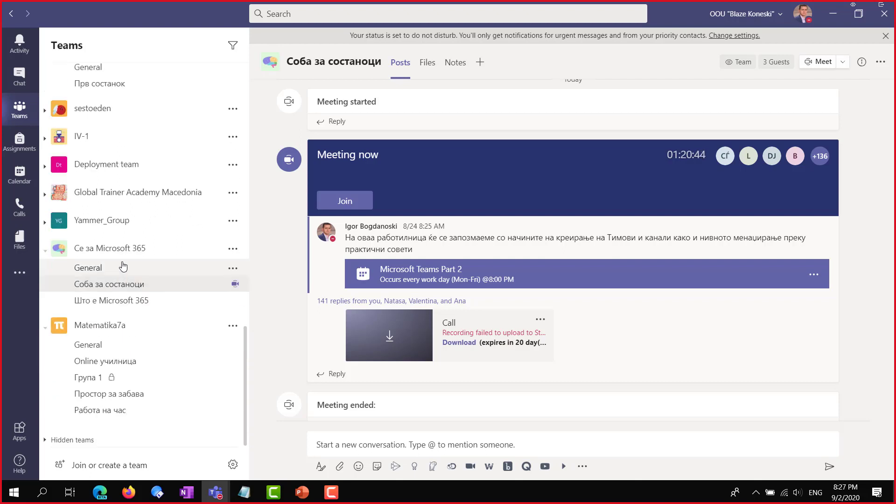
pyautogui.click(126, 252)
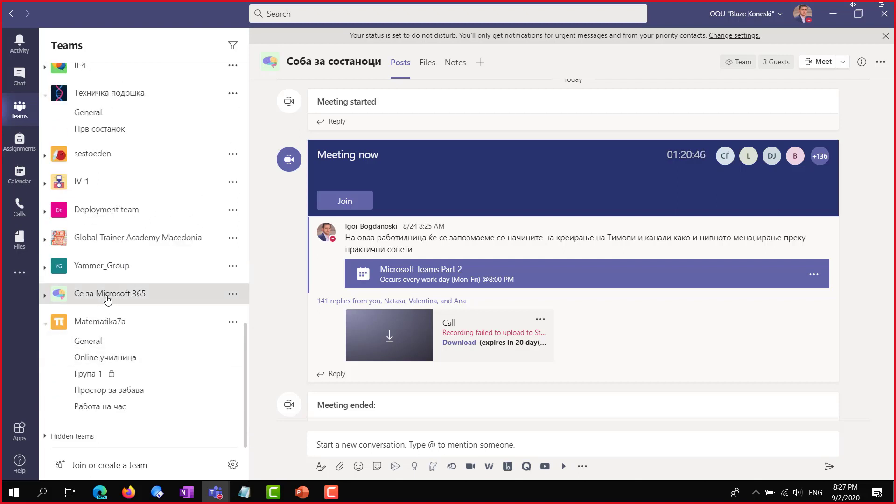
pyautogui.click(91, 293)
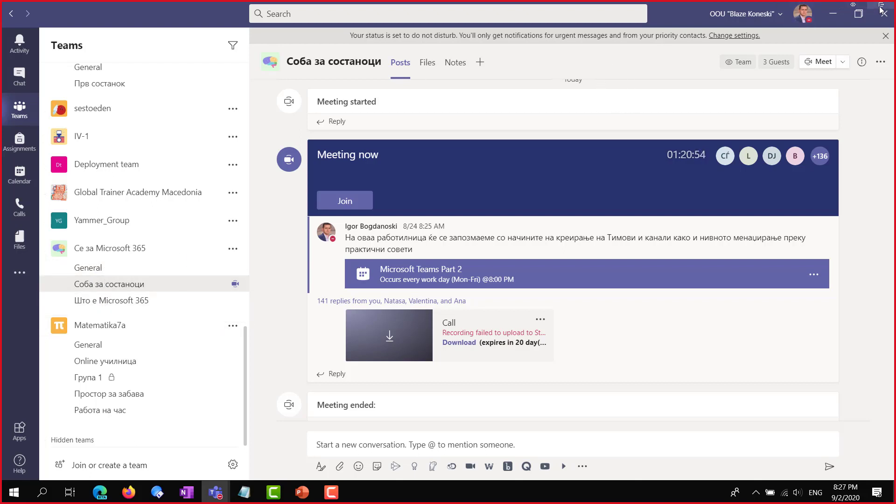
pyautogui.click(832, 13)
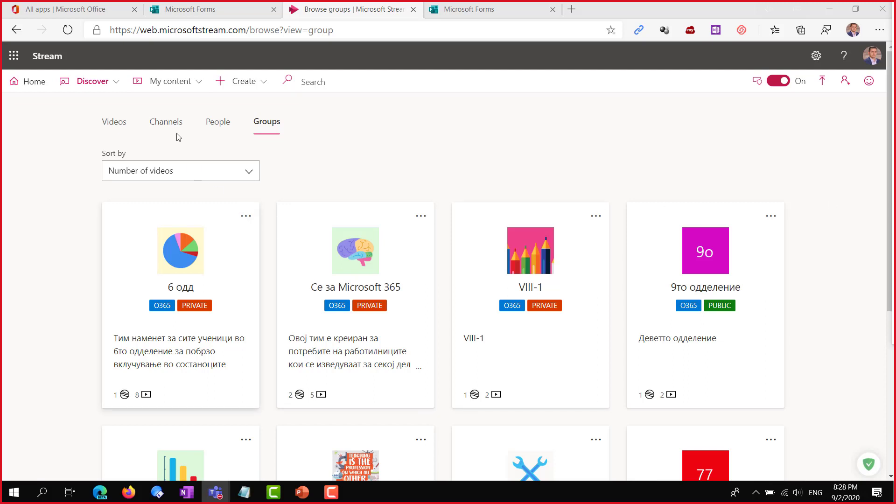
# Open Discover, then My content > Videos to list your own uploads
pyautogui.click(116, 88)
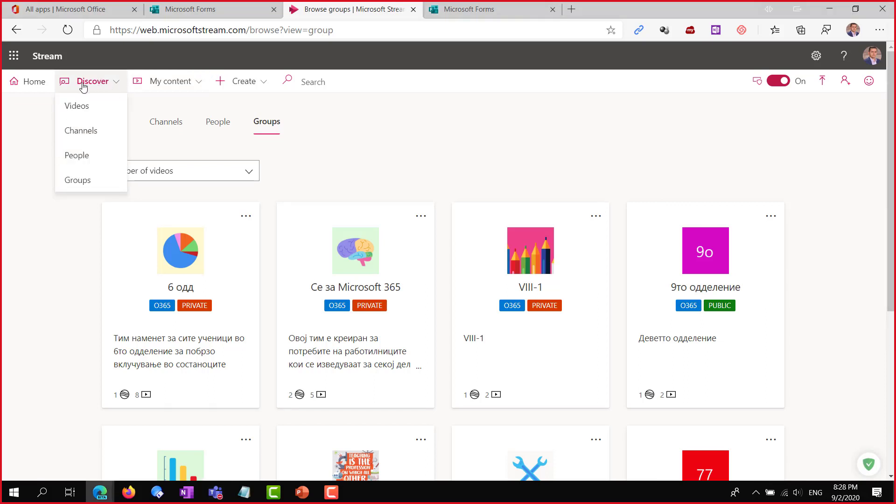
pyautogui.click(200, 84)
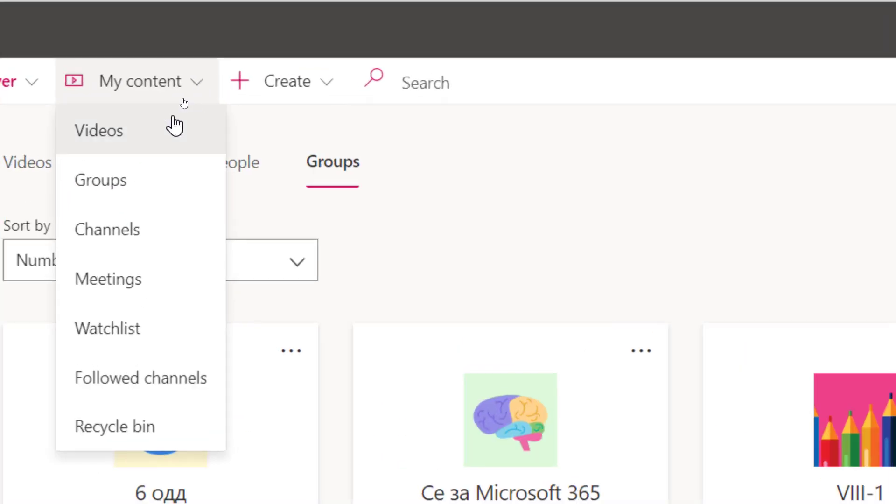
pyautogui.click(125, 133)
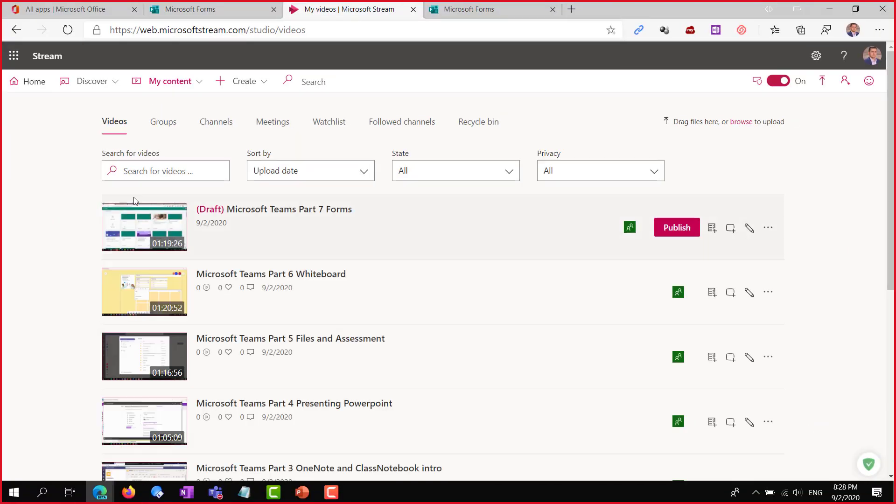
# Scroll your uploads, check the Part 7 Forms draft's options menu, then switch to My groups
pyautogui.scroll(-7, 140, 289)
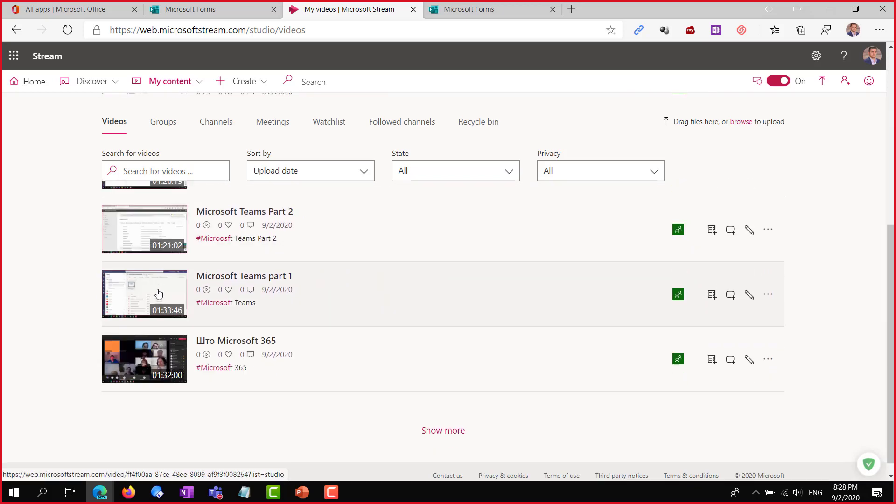
pyautogui.scroll(3, 192, 359)
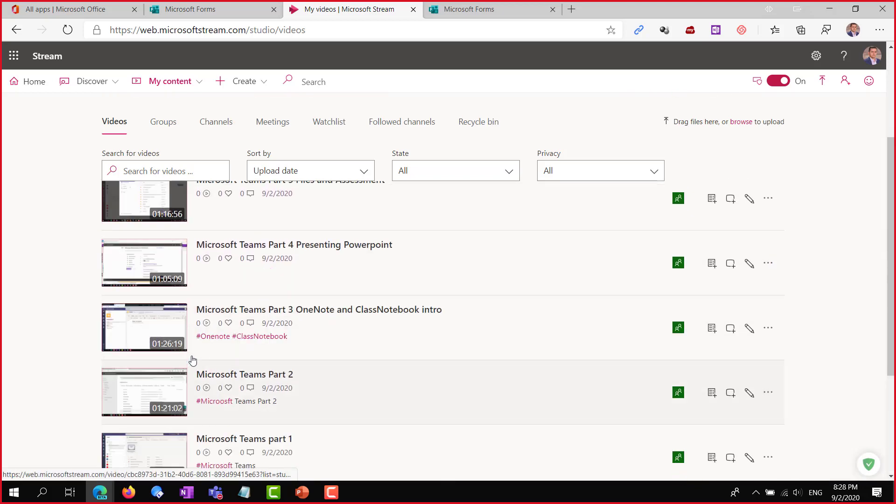
pyautogui.scroll(3, 192, 360)
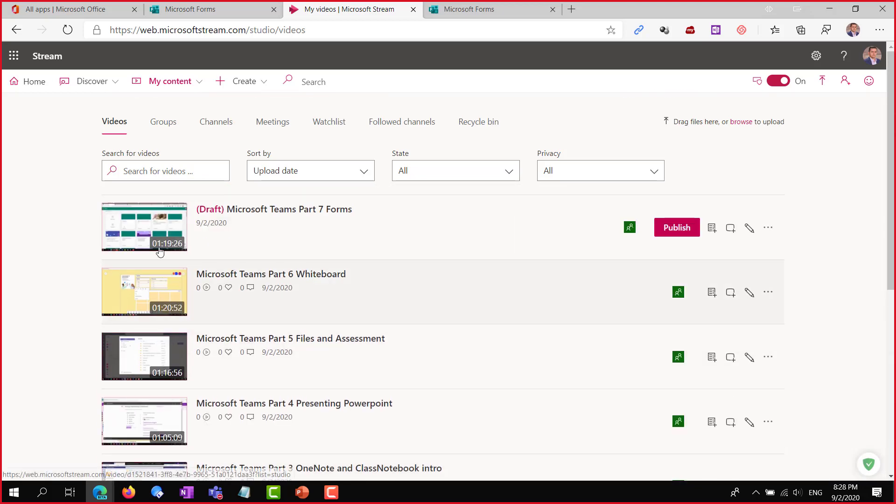
pyautogui.scroll(-5, 171, 414)
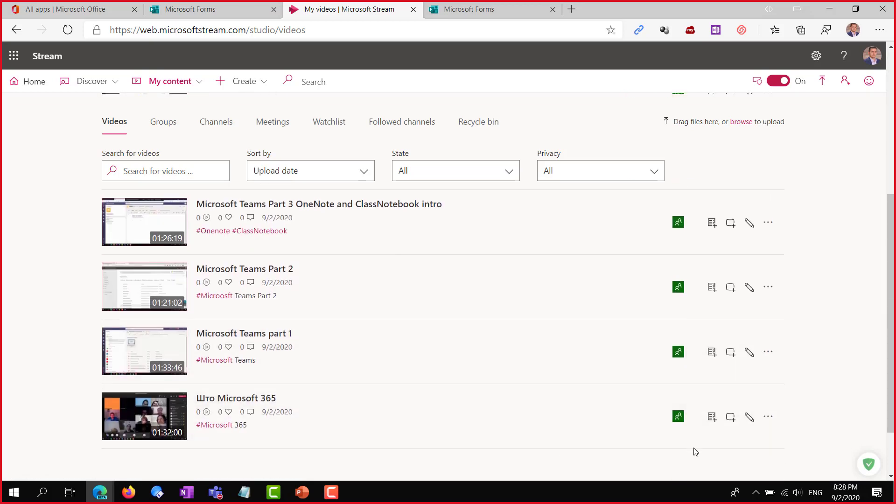
pyautogui.scroll(4, 694, 420)
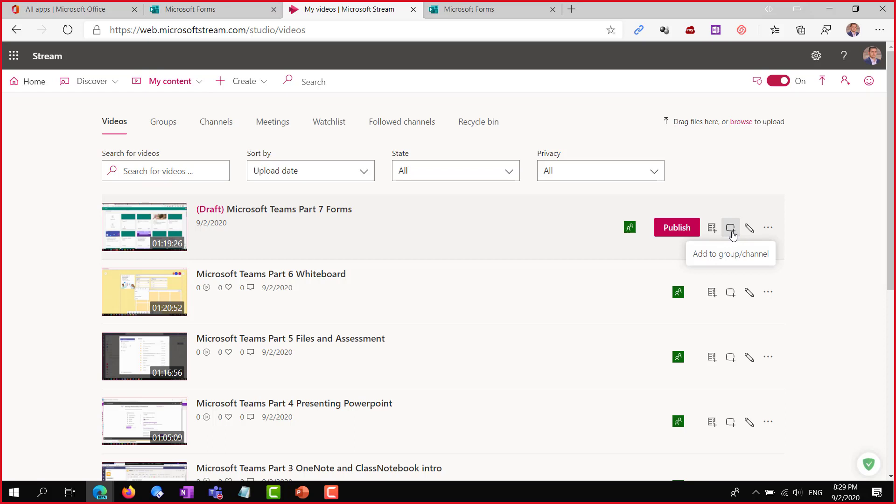
pyautogui.click(768, 229)
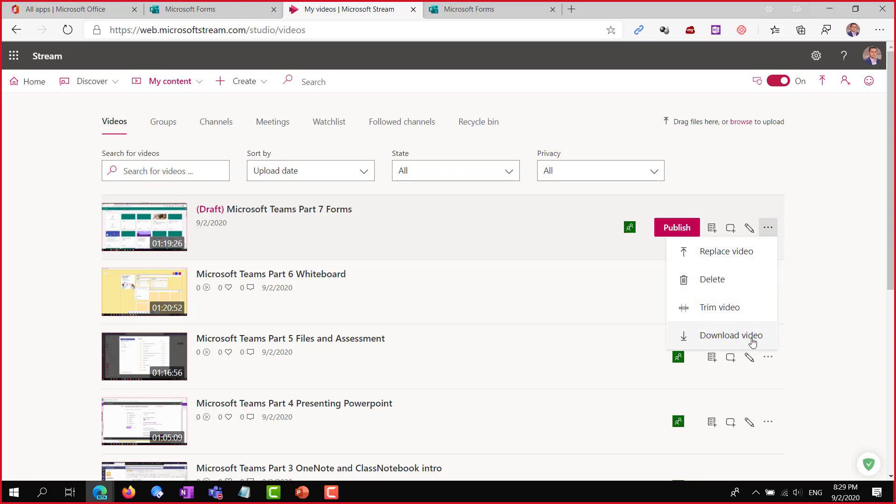
pyautogui.click(803, 162)
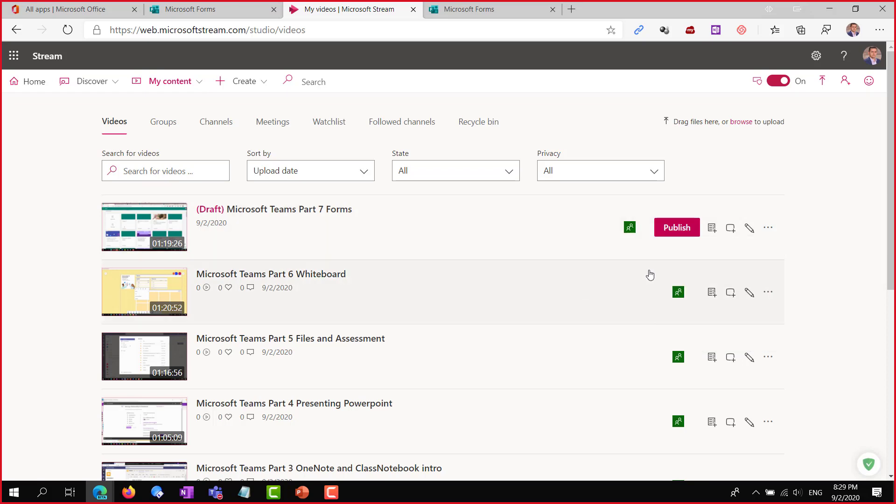
pyautogui.click(165, 125)
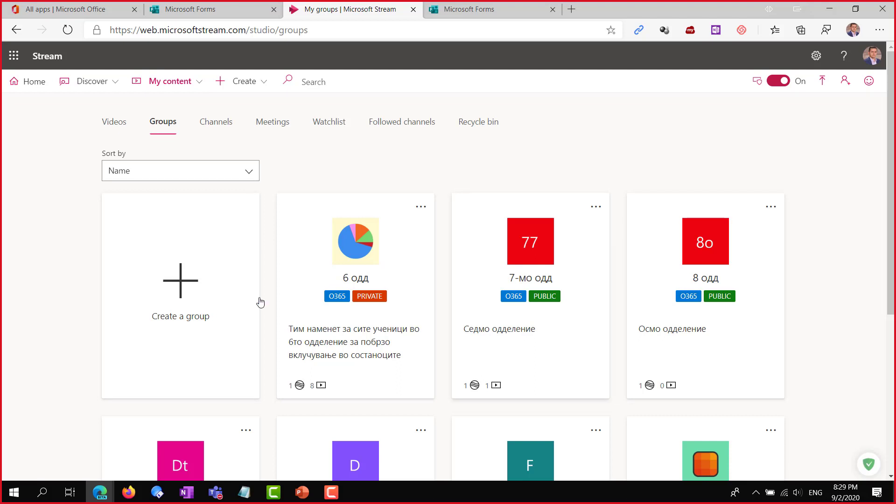
# Check the Sort by options on My groups, keeping the groups sorted by name
pyautogui.click(149, 171)
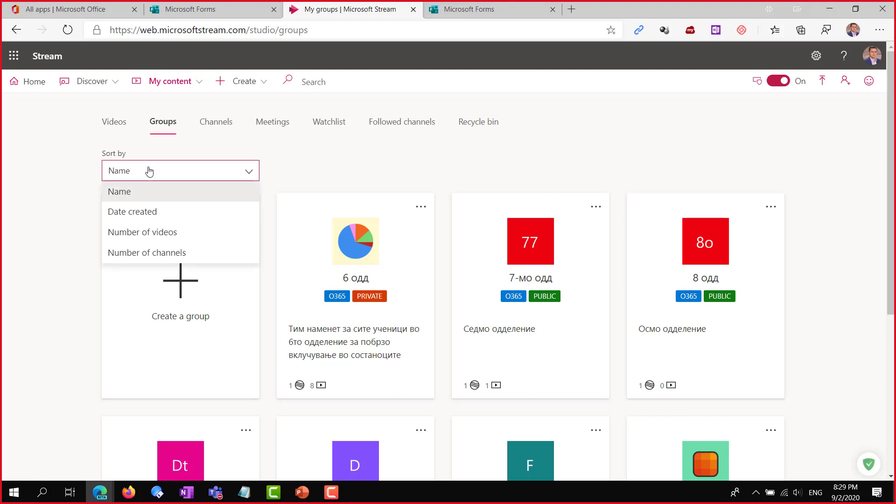
pyautogui.click(300, 150)
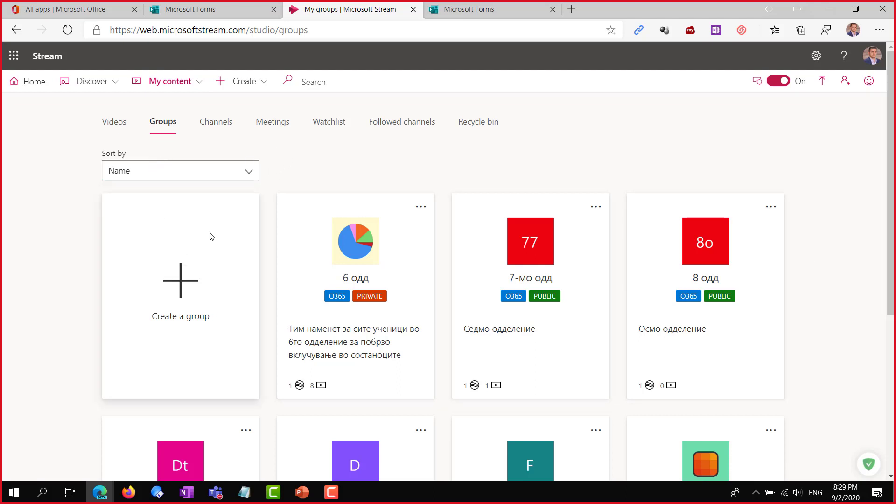
pyautogui.scroll(-2, 439, 291)
pyautogui.scroll(-2, 441, 297)
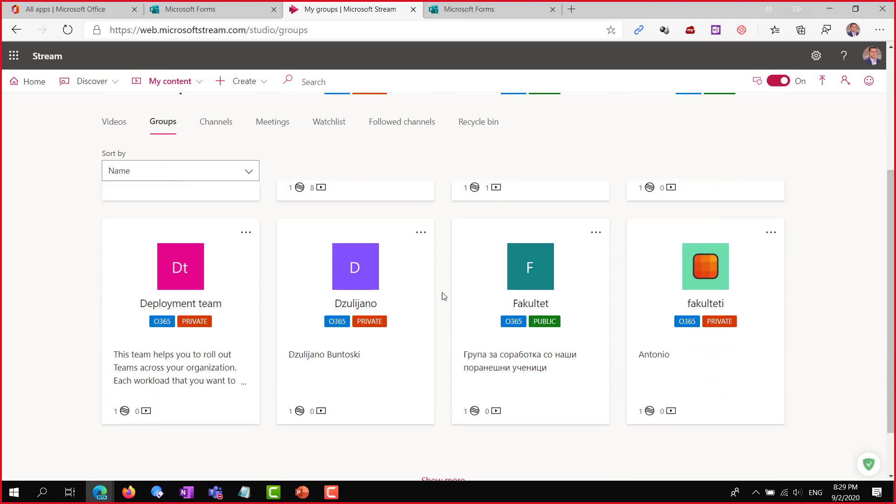
pyautogui.scroll(4, 442, 301)
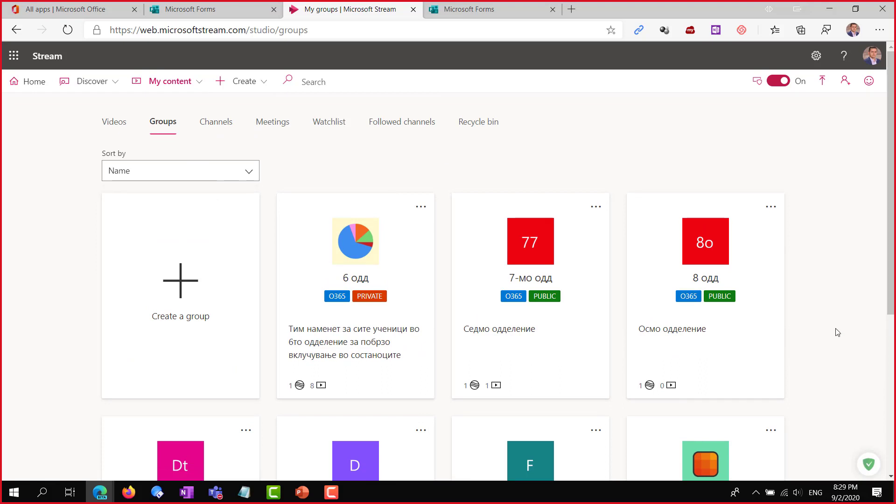
# Look at the Channels tab, return to Groups, and start creating a new group
pyautogui.click(210, 124)
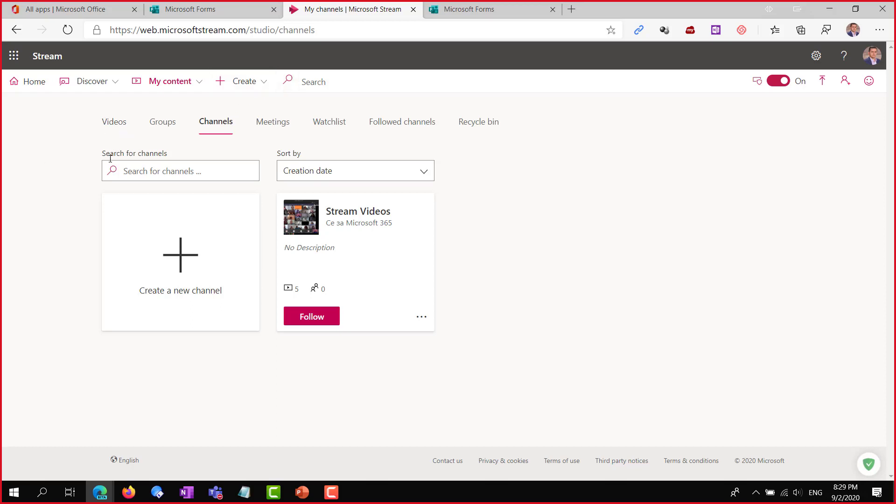
pyautogui.click(168, 124)
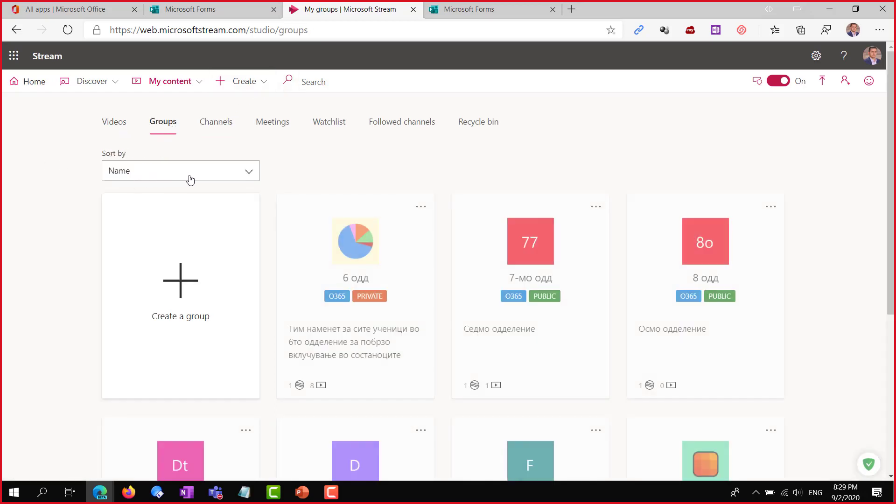
pyautogui.click(182, 286)
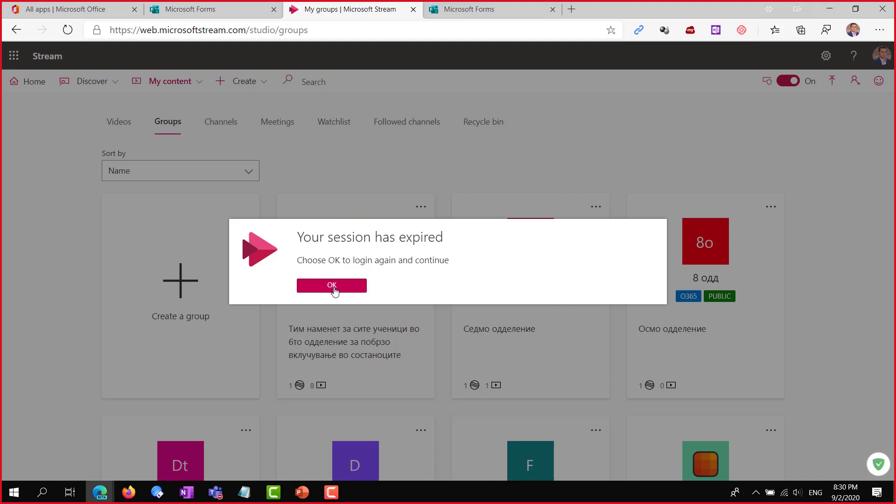
# Dismiss the expired-session notice, sign back in, and open the New group form
pyautogui.click(334, 288)
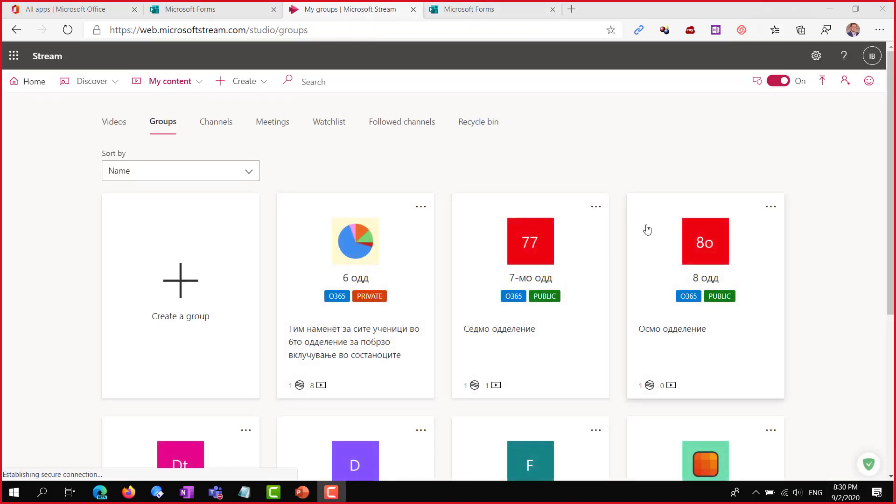
pyautogui.click(182, 283)
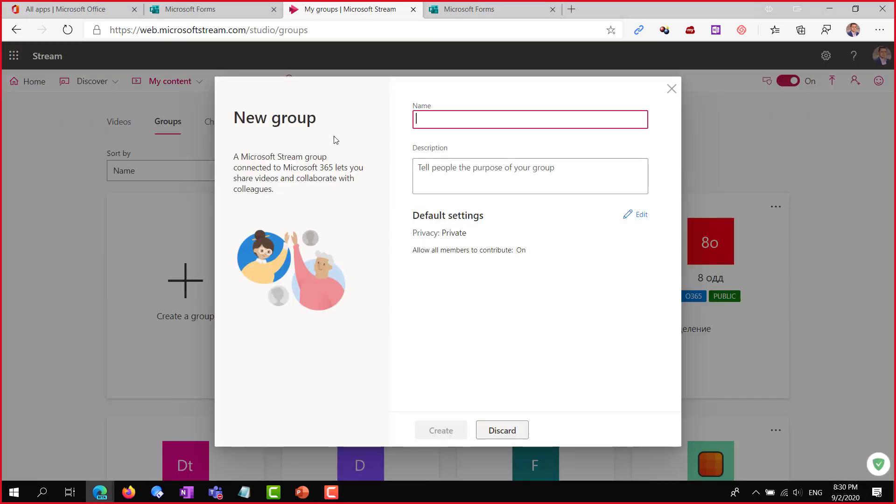
# Enter Matematika7a as the new group's name, which triggers the address-in-use warning
pyautogui.click(324, 100)
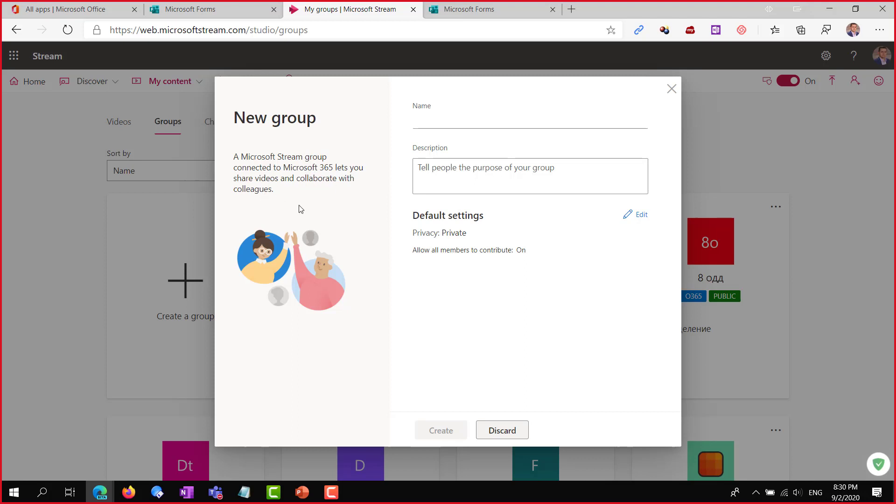
pyautogui.click(434, 122)
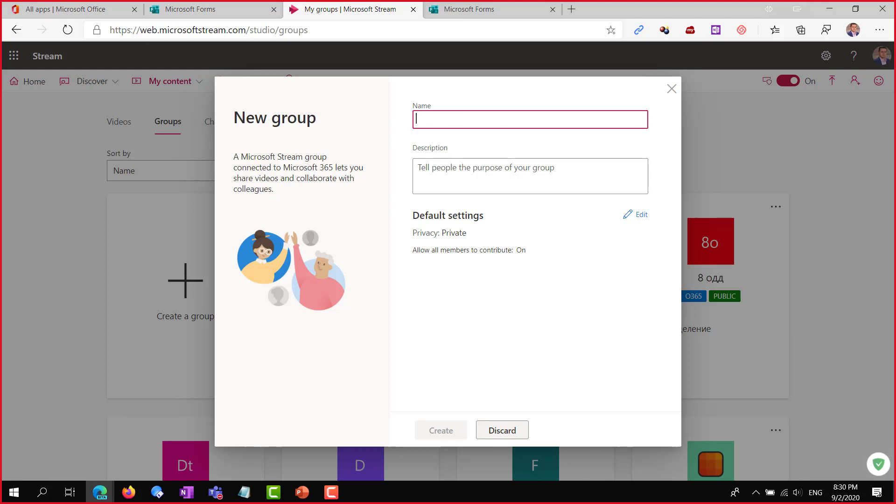
pyautogui.write('Matema')
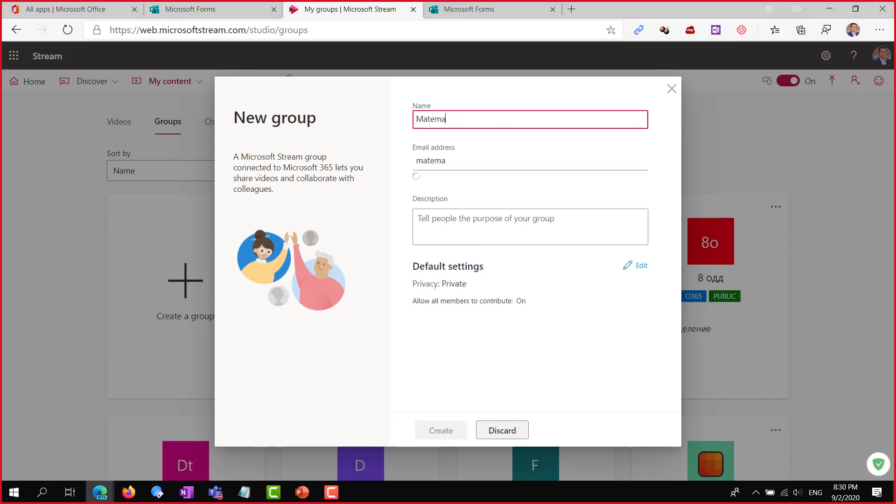
pyautogui.write('tika')
pyautogui.hotkey('ctrl', 'a')
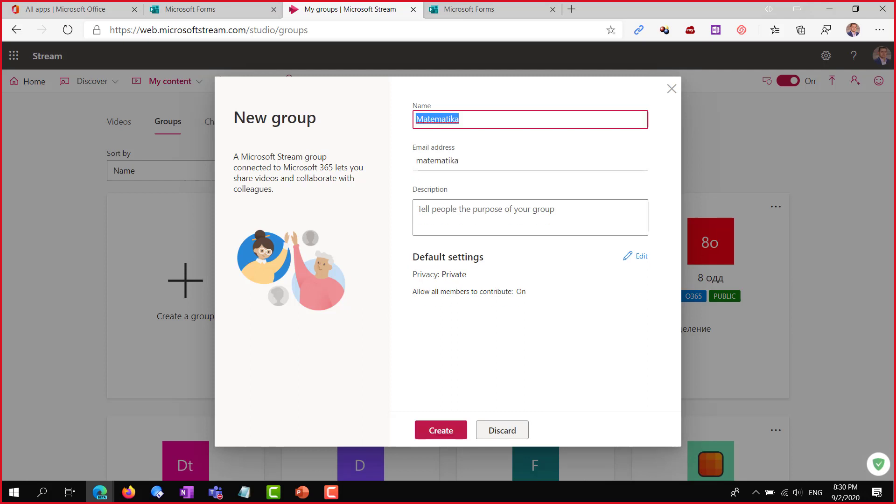
pyautogui.press('End')
pyautogui.write('7a')
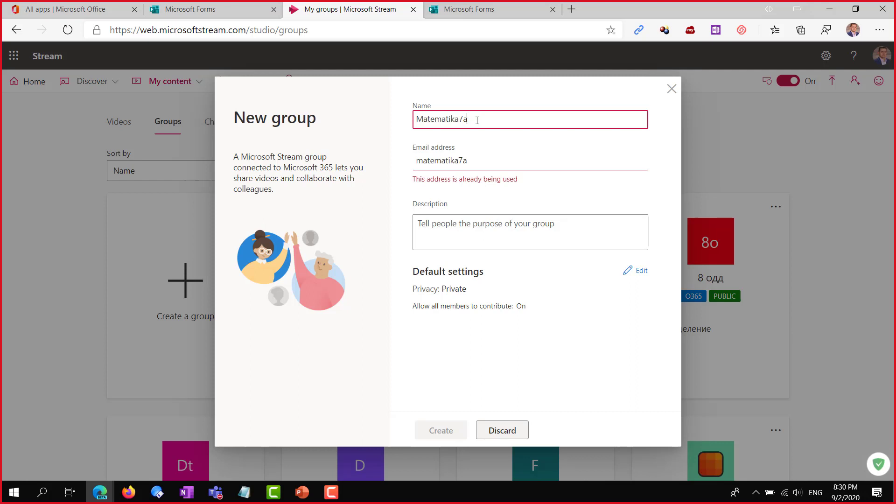
pyautogui.moveTo(477, 120); pyautogui.dragTo(406, 123)
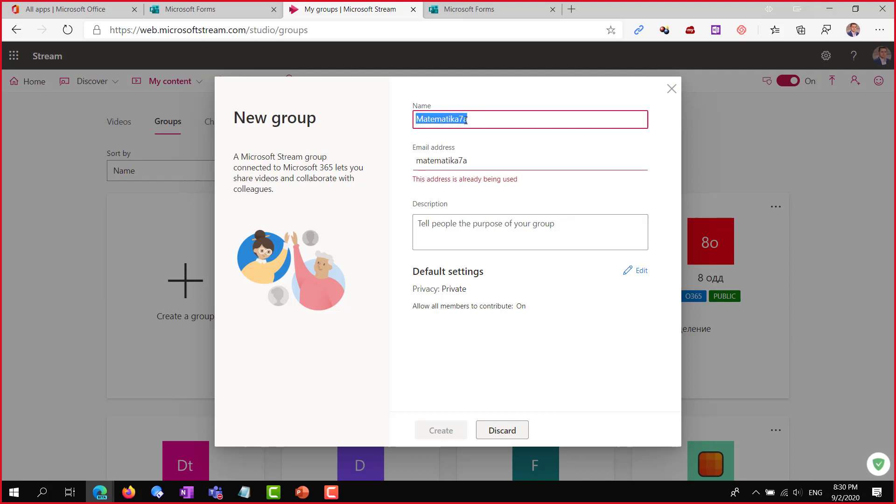
# Close the New group form and discard the unfinished Matematika7a group
pyautogui.click(672, 89)
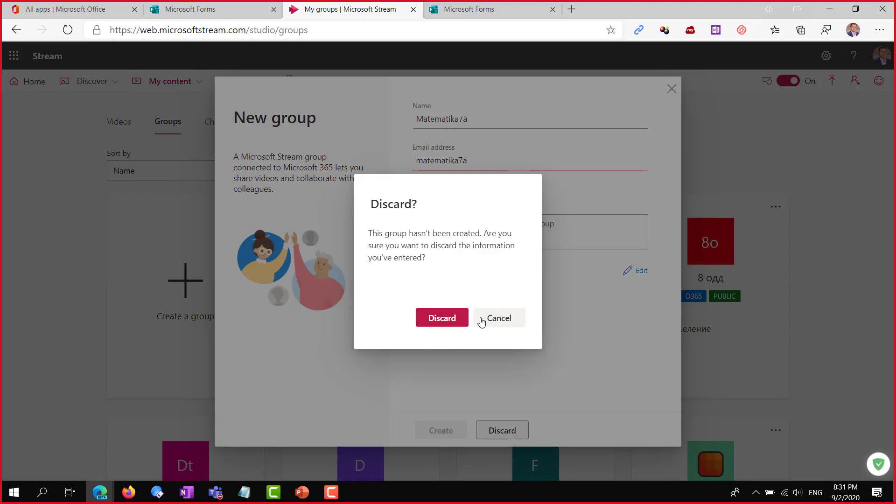
pyautogui.click(504, 322)
pyautogui.click(670, 91)
pyautogui.click(500, 318)
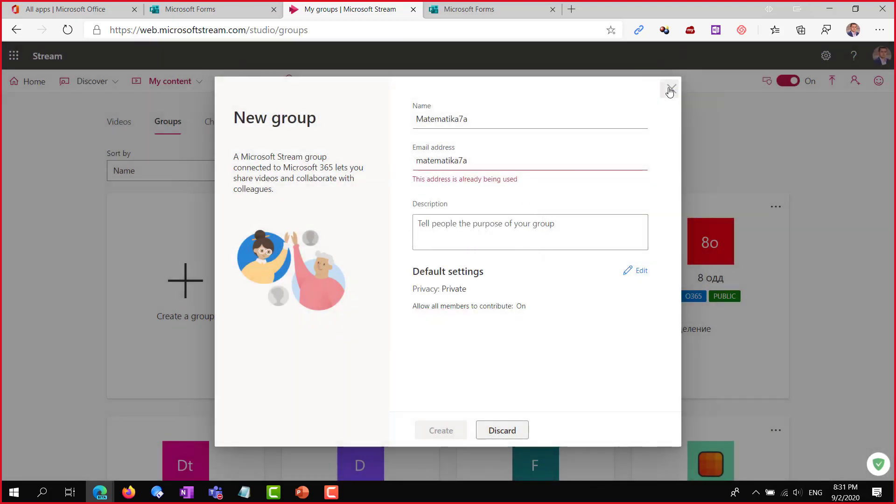
pyautogui.click(670, 89)
pyautogui.click(436, 316)
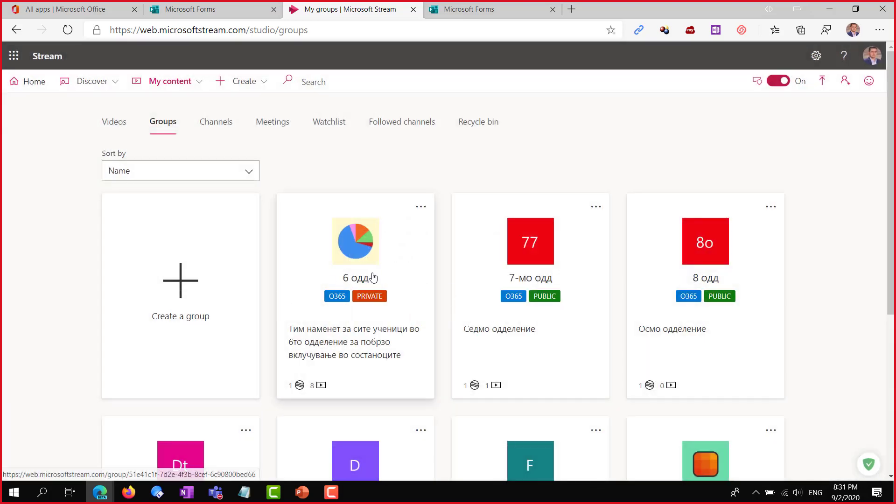
# Load more group cards and scroll to the existing private Matematika7a group with 0 videos
pyautogui.scroll(-5, 500, 286)
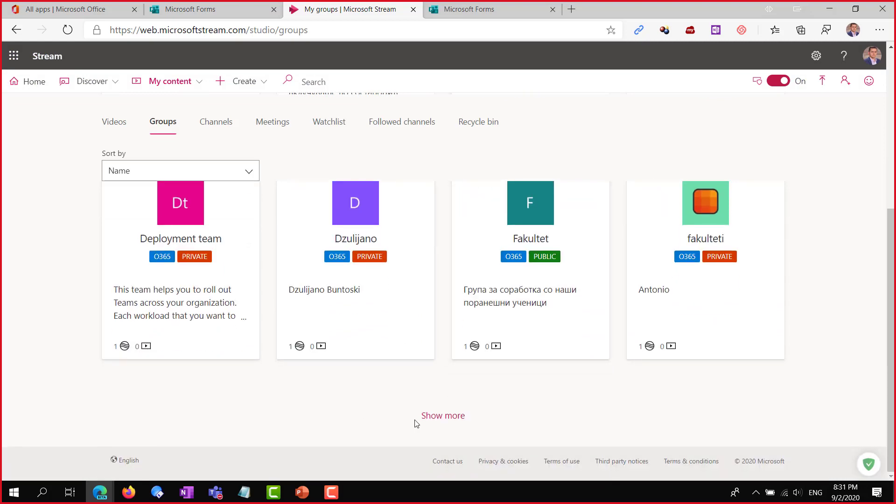
pyautogui.click(435, 418)
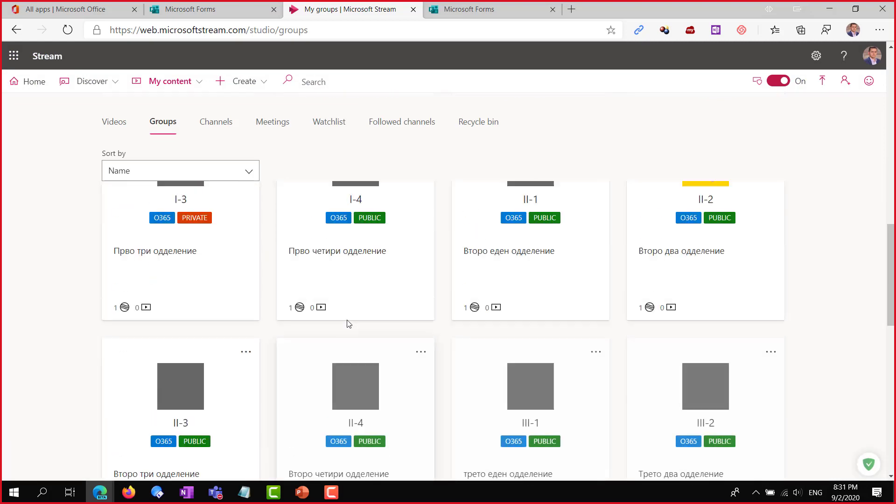
pyautogui.scroll(15, 340, 293)
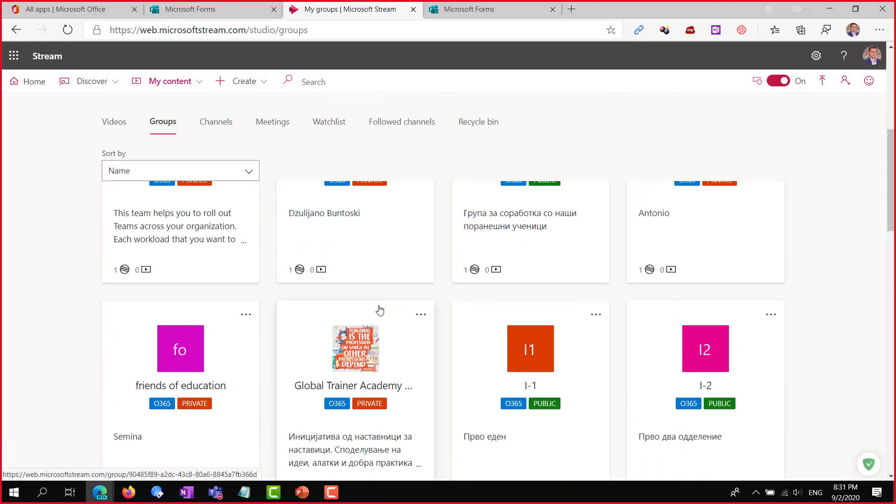
pyautogui.scroll(4, 381, 312)
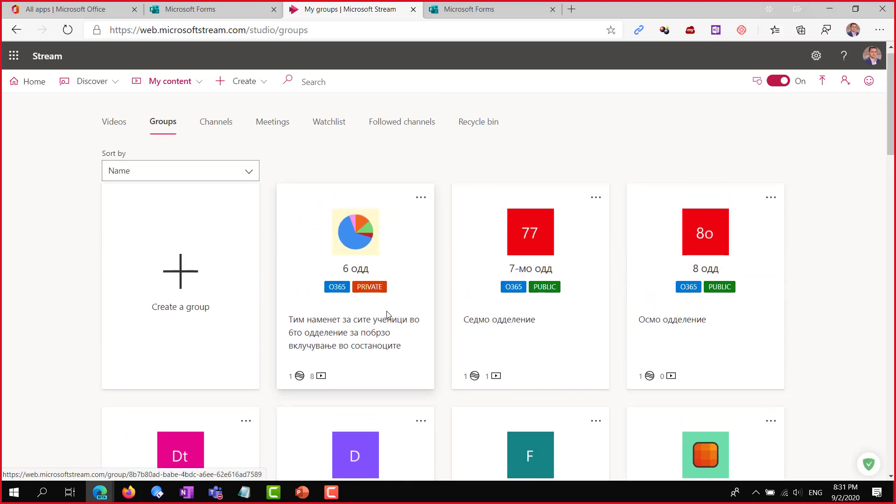
pyautogui.scroll(-4, 405, 315)
pyautogui.scroll(-5, 484, 314)
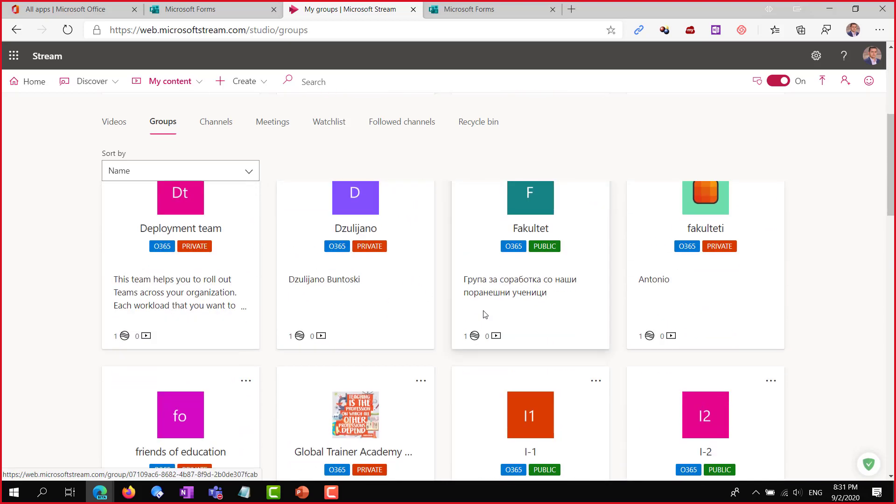
pyautogui.scroll(-11, 483, 316)
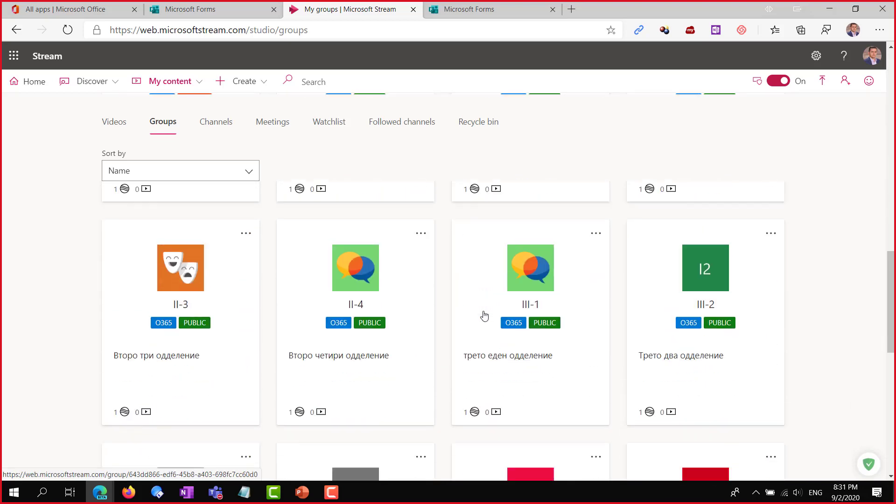
pyautogui.scroll(-11, 484, 316)
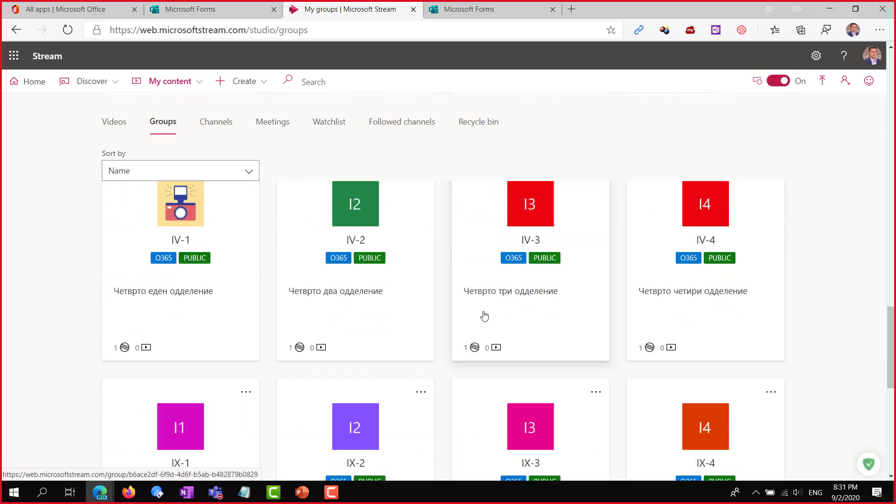
pyautogui.scroll(-7, 484, 316)
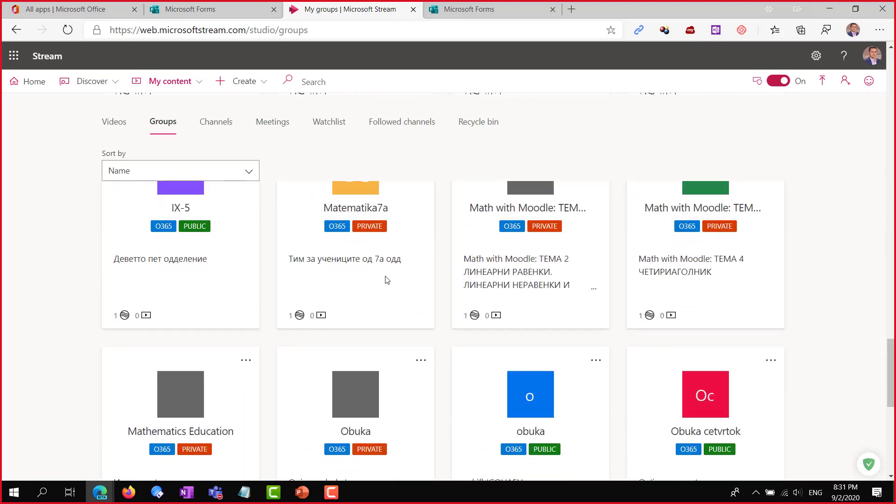
pyautogui.scroll(3, 348, 215)
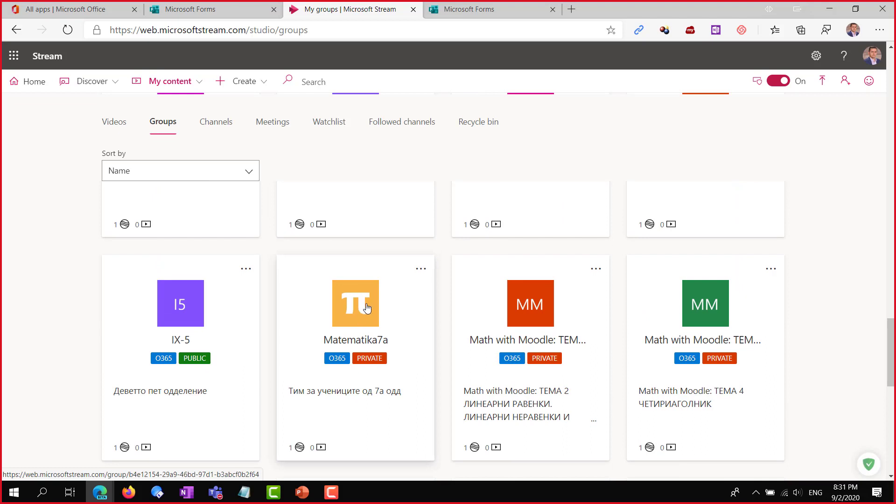
pyautogui.click(420, 270)
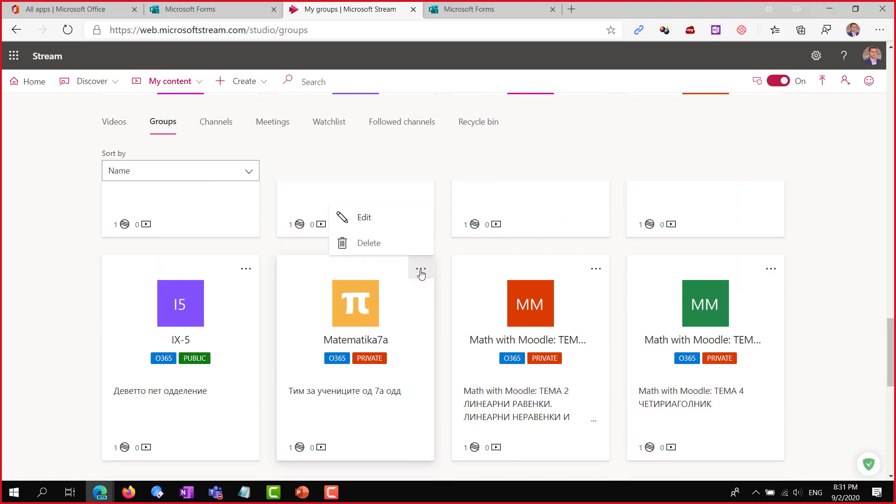
pyautogui.click(368, 218)
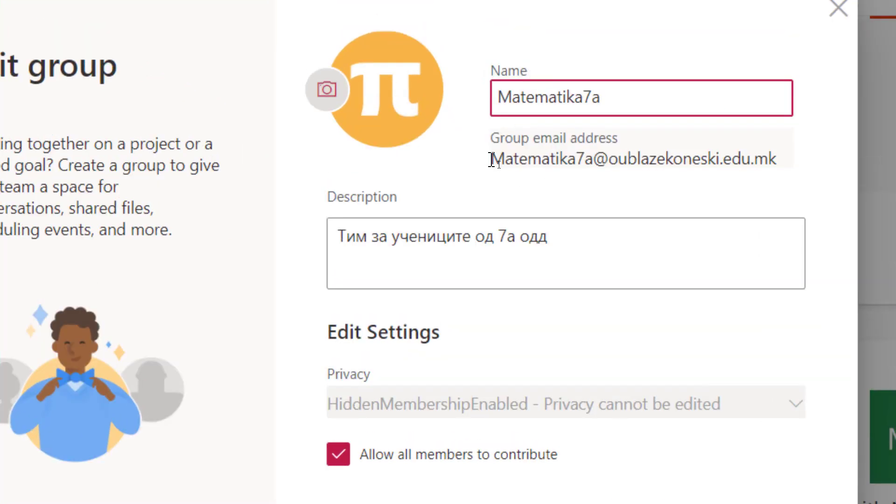
pyautogui.moveTo(496, 160); pyautogui.dragTo(819, 172)
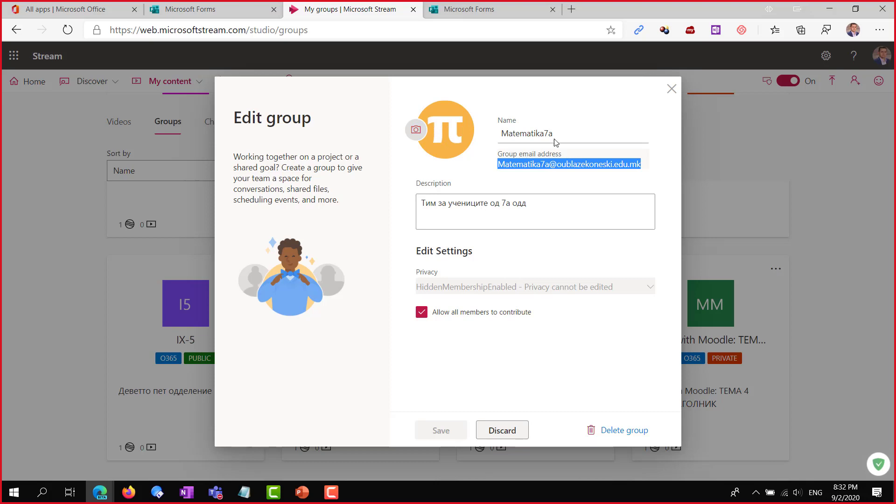
pyautogui.click(671, 88)
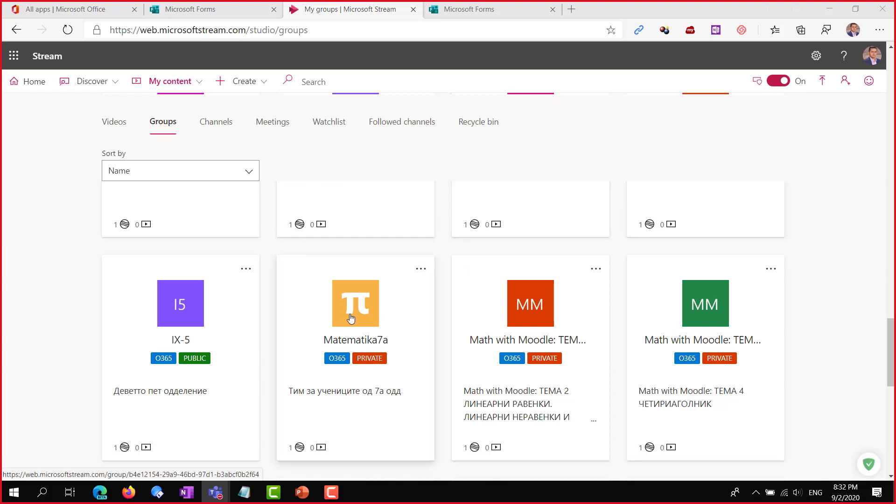
# Open the Matematika7a group, view its Videos tab, then its empty Channels tab
pyautogui.click(322, 314)
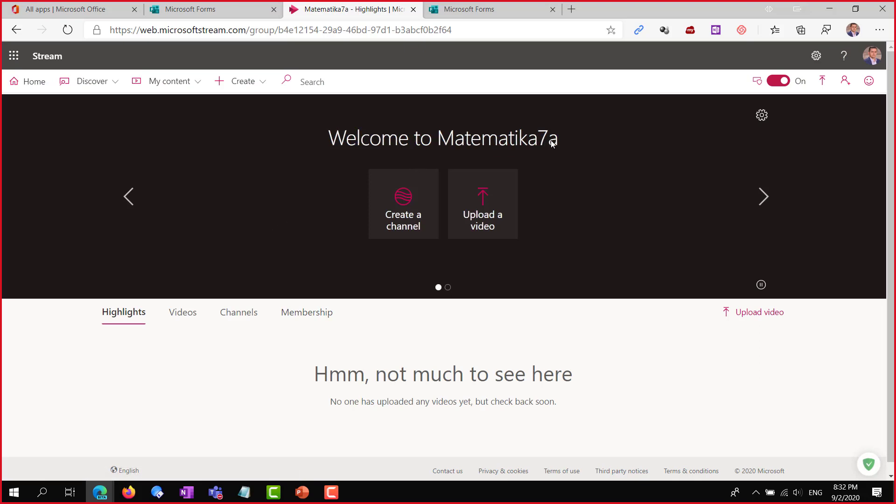
pyautogui.scroll(-1, 398, 297)
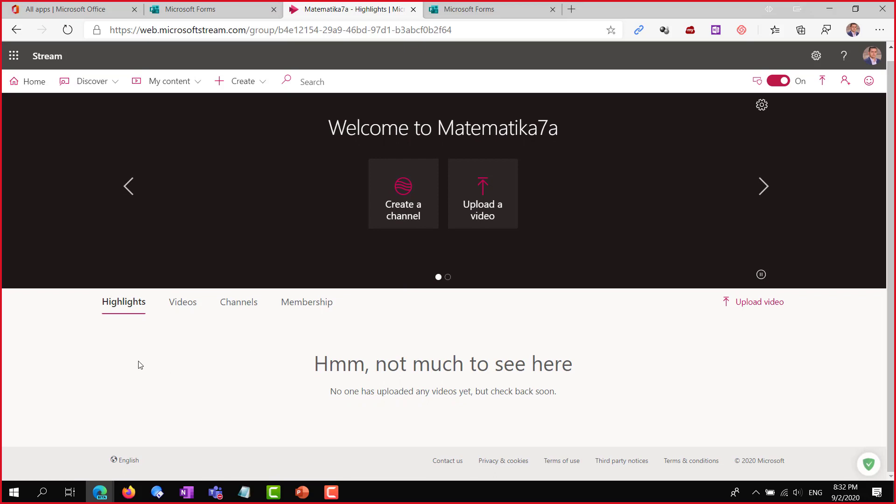
pyautogui.scroll(1, 826, 377)
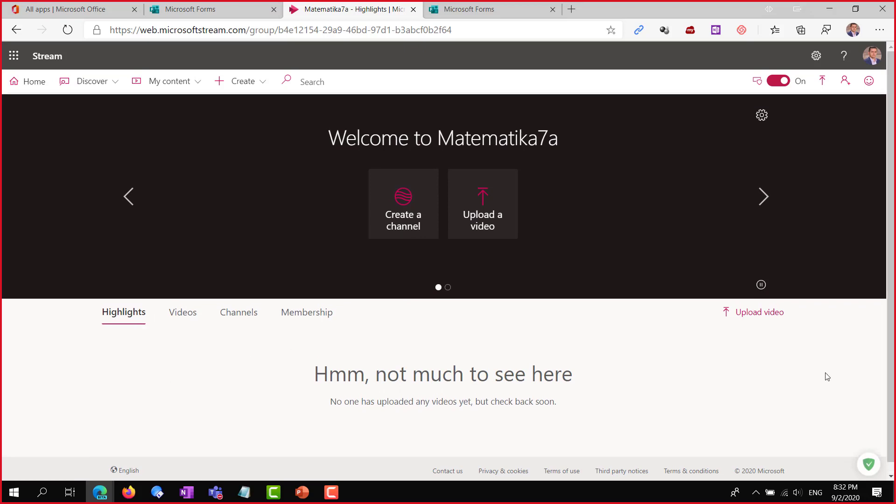
pyautogui.scroll(-1, 530, 279)
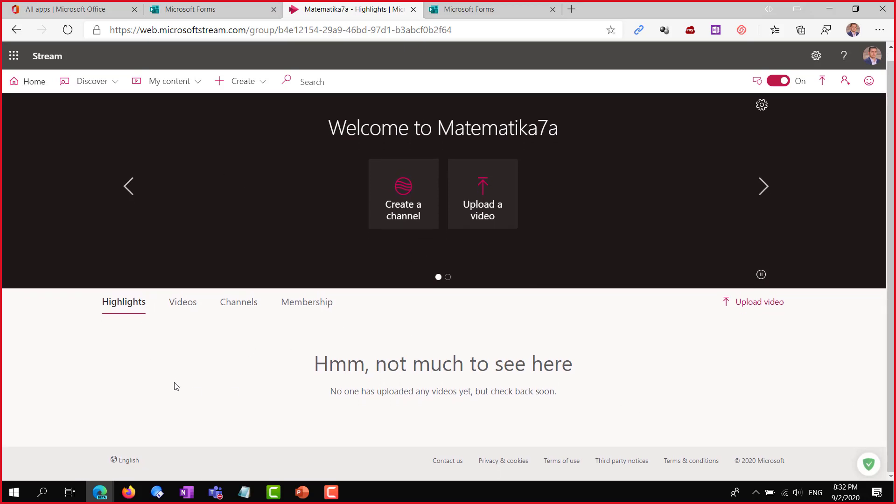
pyautogui.click(183, 304)
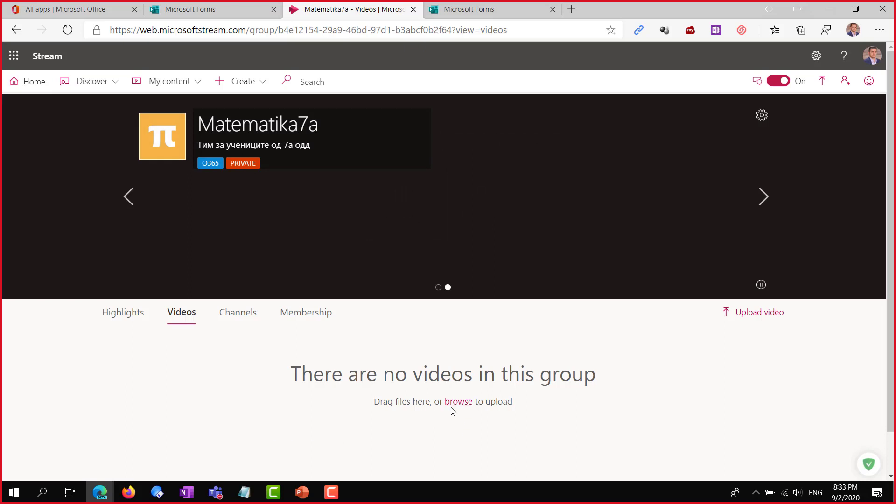
pyautogui.scroll(-1, 620, 410)
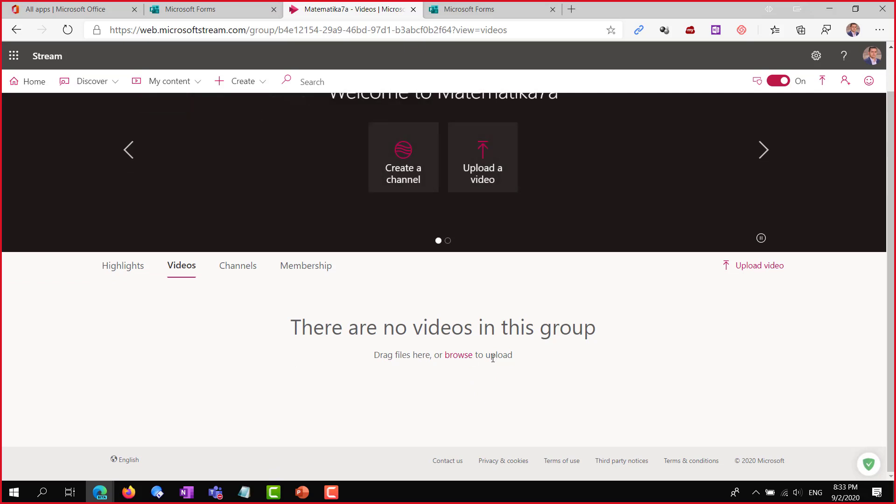
pyautogui.scroll(1, 488, 358)
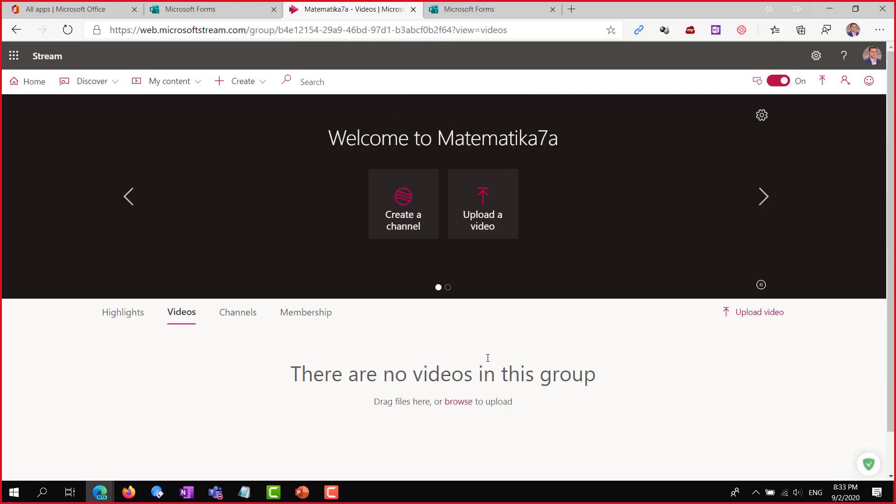
pyautogui.click(245, 314)
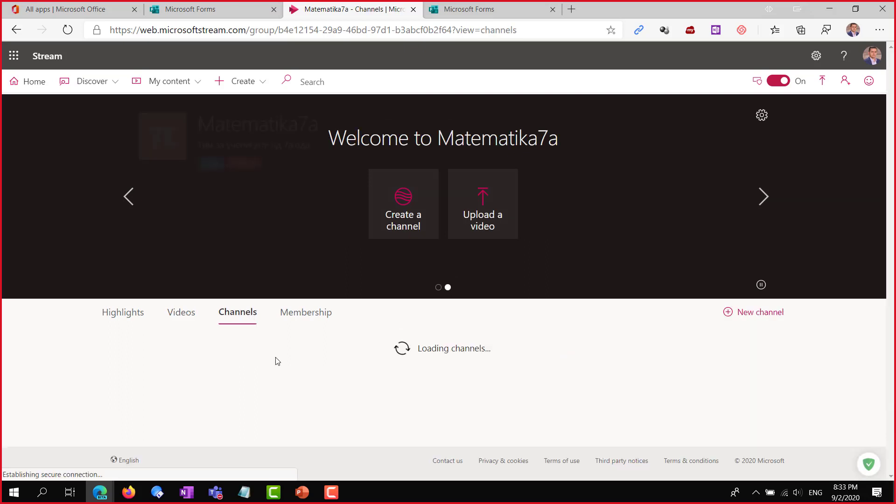
pyautogui.scroll(-1, 398, 380)
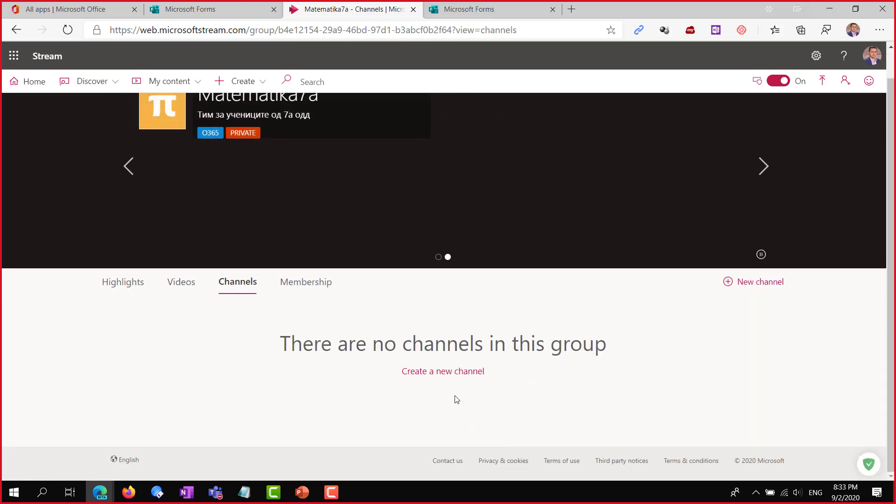
# Start a channel named Stream with description 'Во овој канал ќе се наоѓаат сите снимки од нашите часови'
pyautogui.click(449, 372)
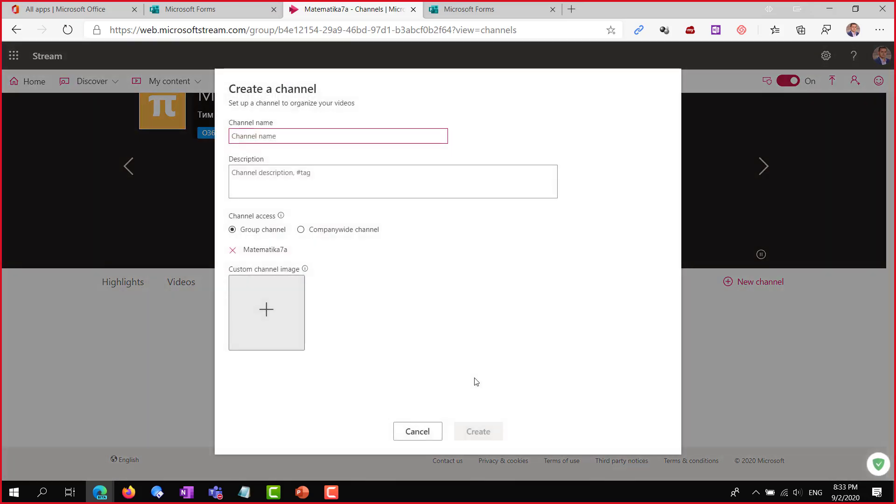
pyautogui.write('Stream')
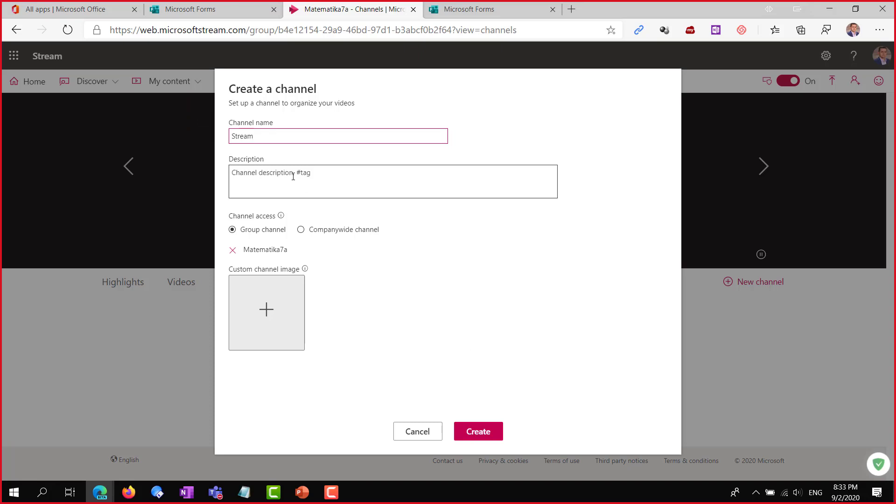
pyautogui.click(322, 179)
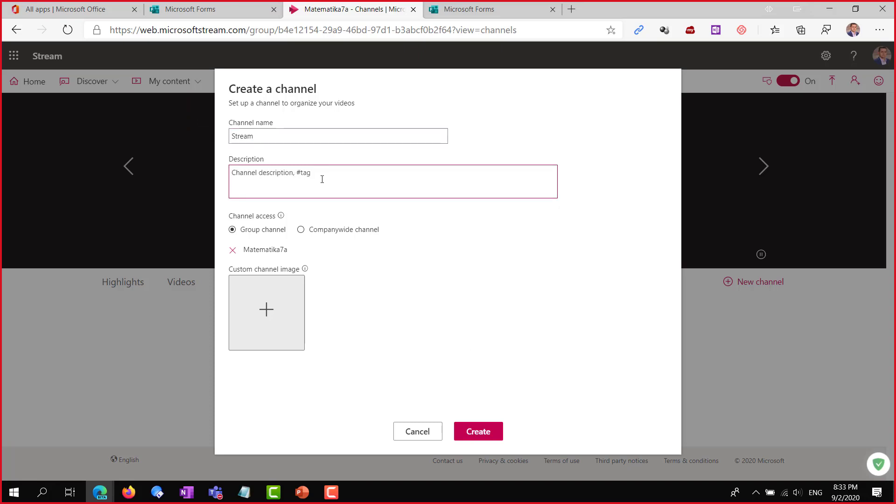
pyautogui.write('Vo o')
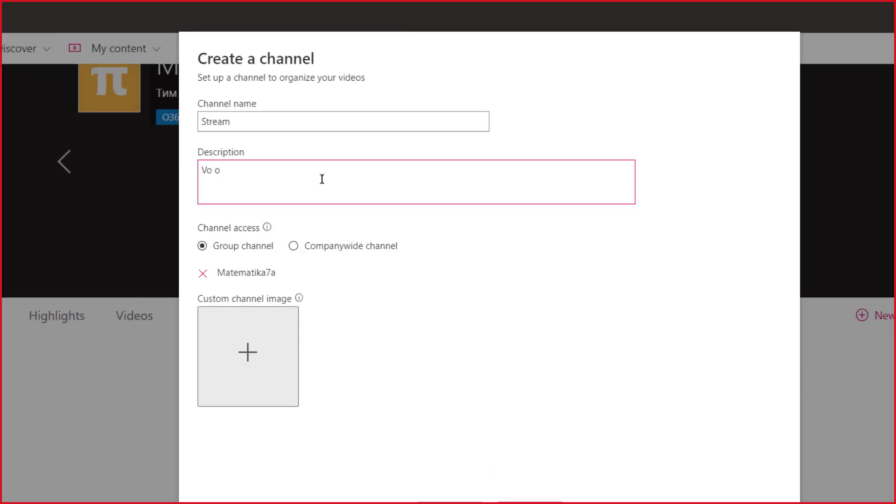
pyautogui.hotkey('shift', 'Left')
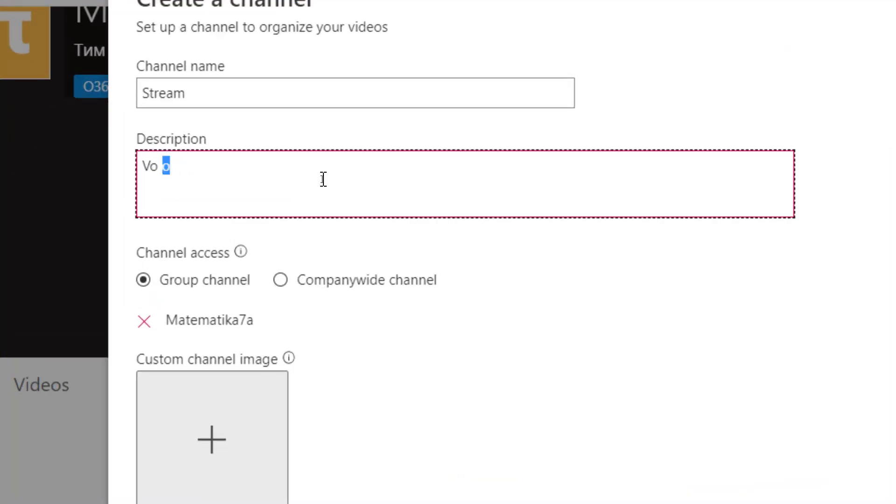
pyautogui.hotkey('shift', 'Home')
pyautogui.write('Во овој канал ')
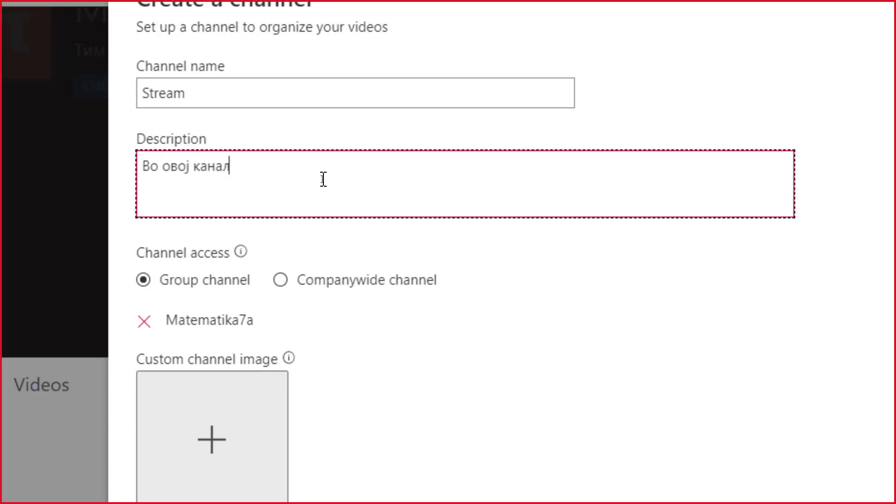
pyautogui.write('ќе се ')
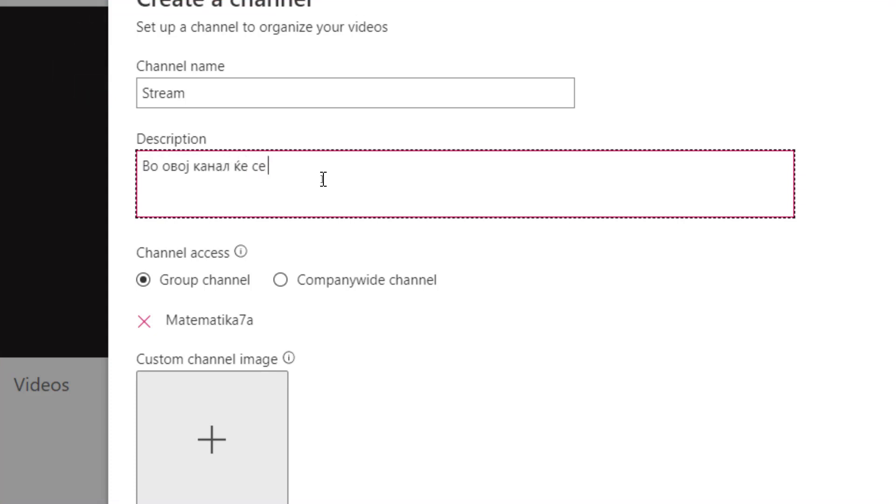
pyautogui.write('наоѓаат с')
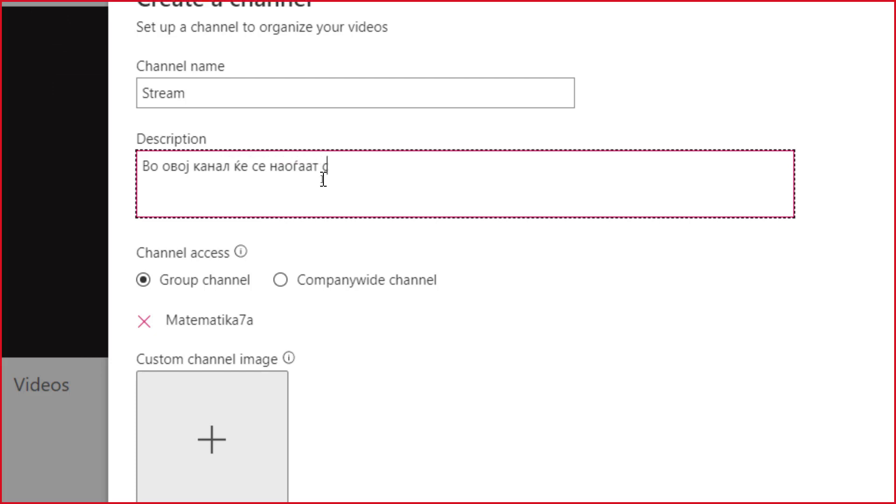
pyautogui.write('ите снимки ')
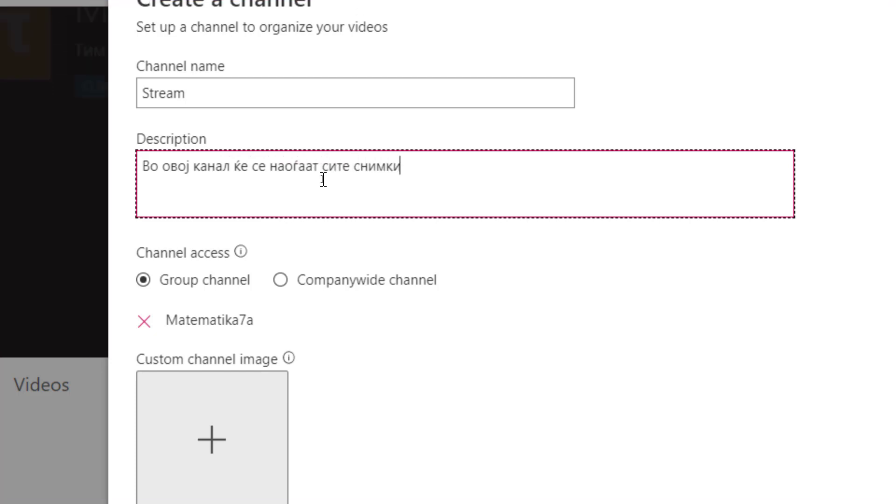
pyautogui.write('од наши')
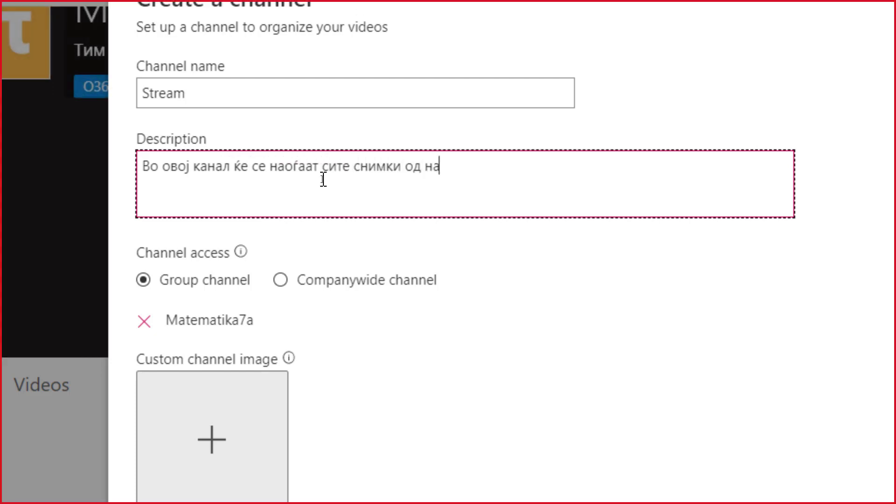
pyautogui.write('те часови')
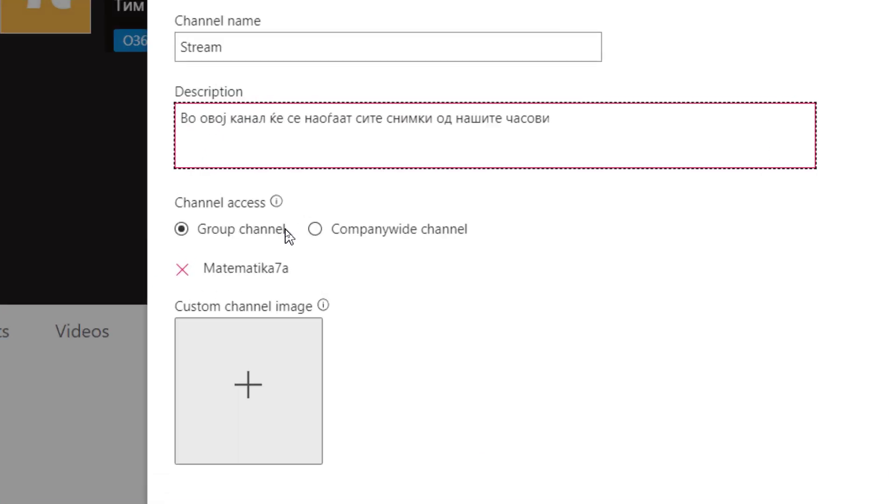
# Set the channel access to Group channel instead of Companywide
pyautogui.click(316, 229)
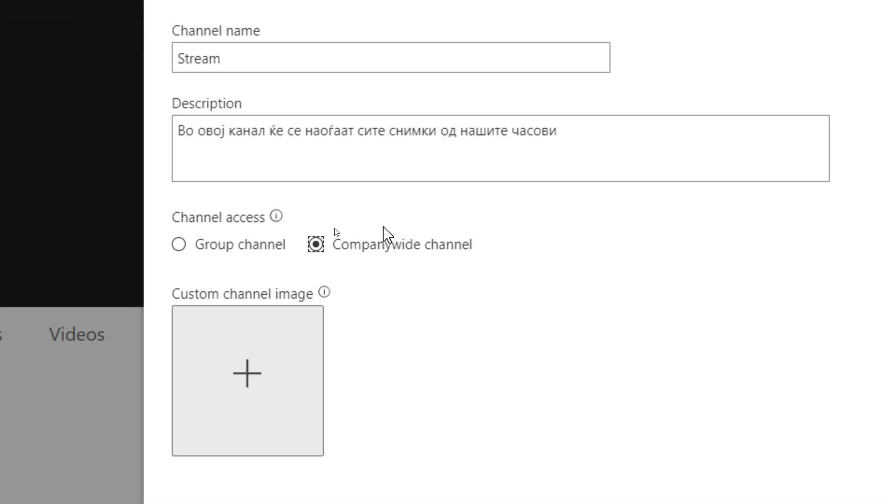
pyautogui.moveTo(327, 290)
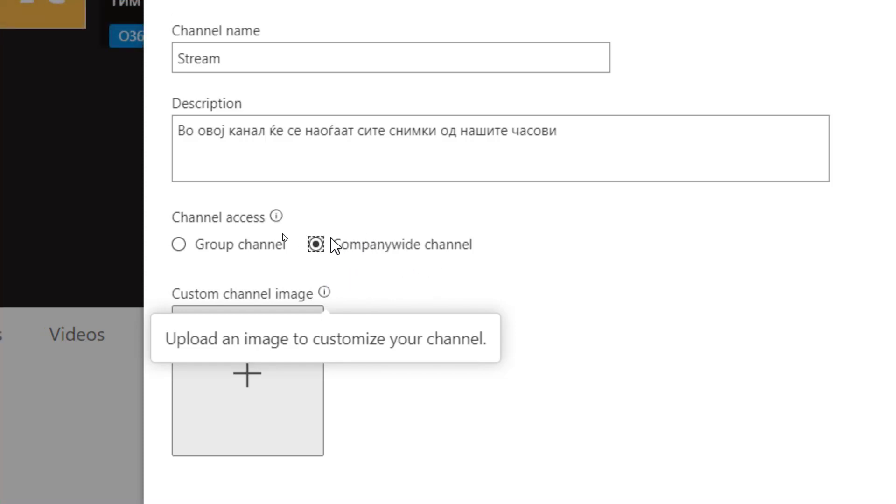
pyautogui.click(181, 244)
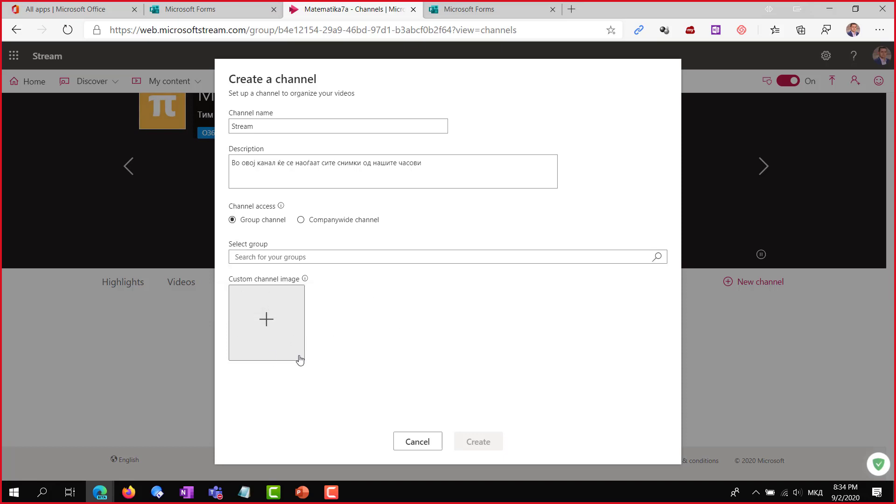
# Search 'M' under Select group, pick Matematika7a, and create the Stream channel
pyautogui.click(232, 254)
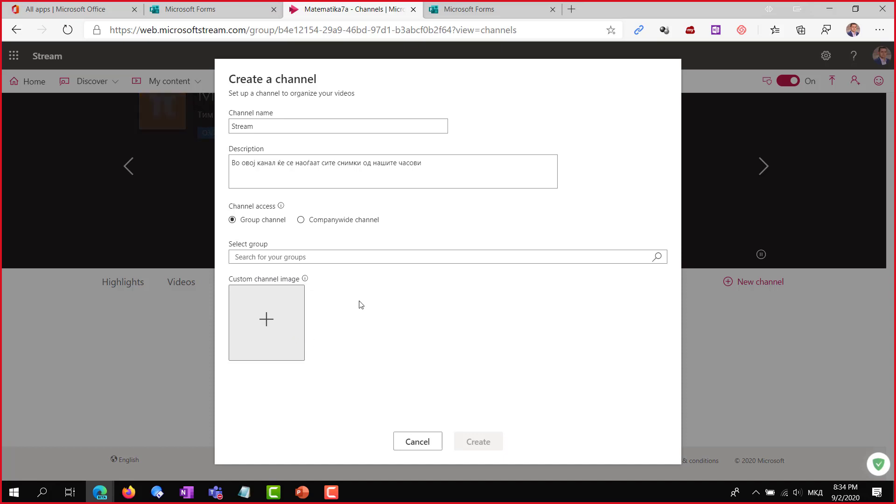
pyautogui.click(283, 125)
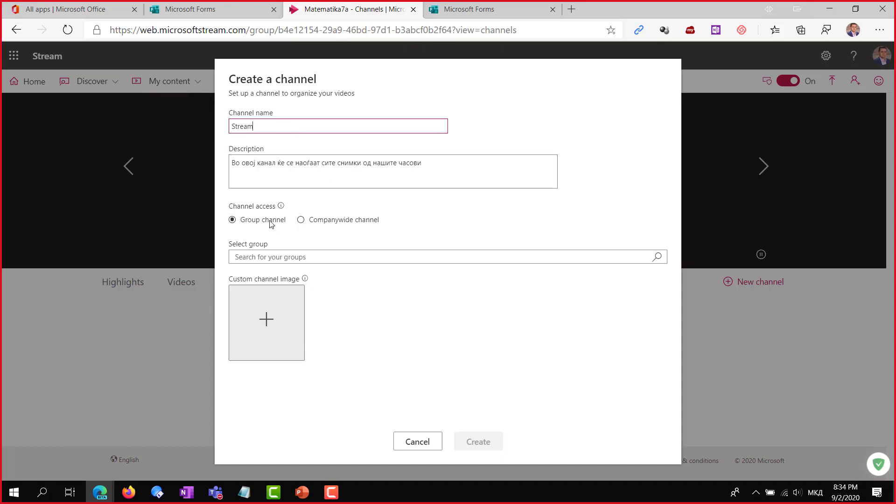
pyautogui.click(251, 258)
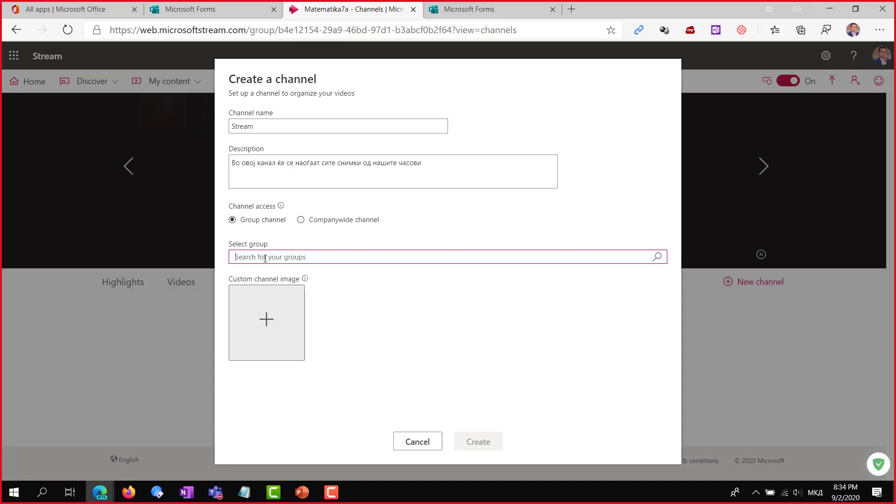
pyautogui.write('Ma')
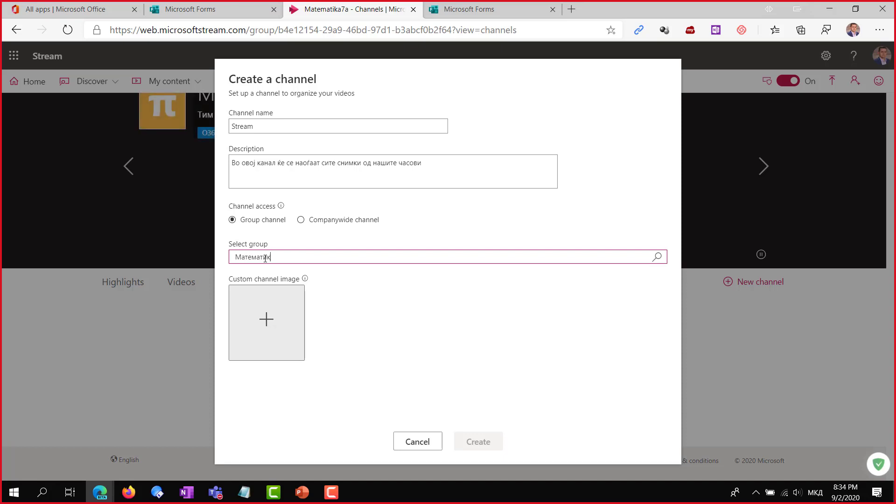
pyautogui.hotkey('ctrl', 'a')
pyautogui.hotkey('alt', 'shift')
pyautogui.write('M')
pyautogui.click(657, 258)
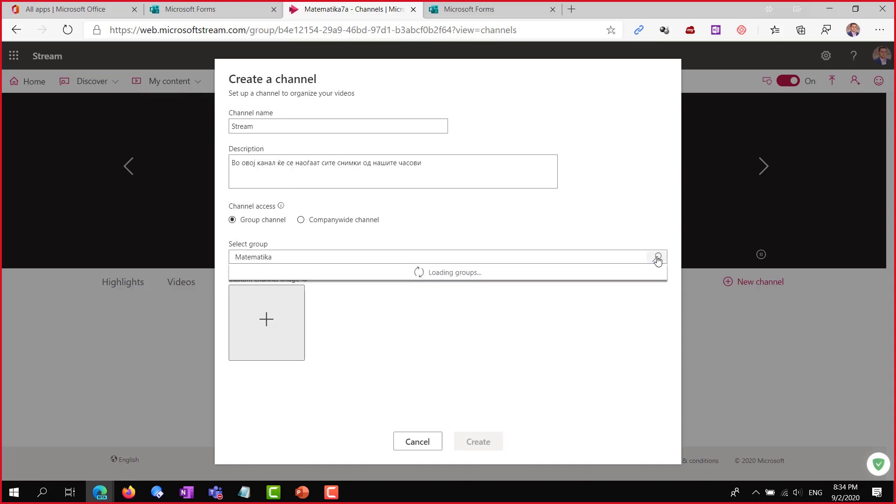
pyautogui.click(285, 274)
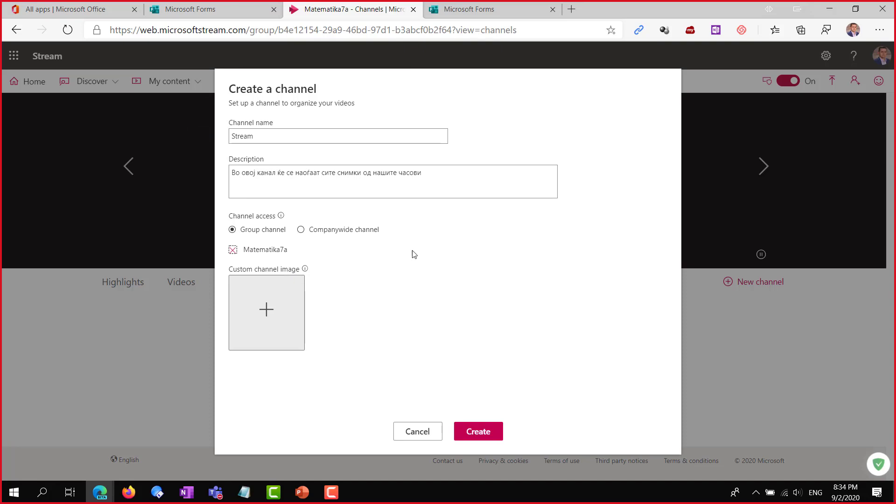
pyautogui.click(480, 436)
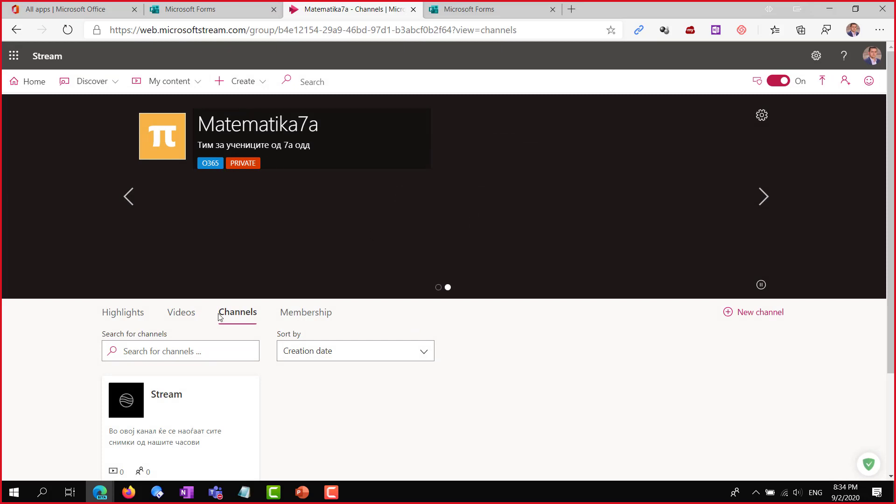
# Open the Membership tab and inspect the third member's Role dropdown without changing it
pyautogui.scroll(-2, 166, 329)
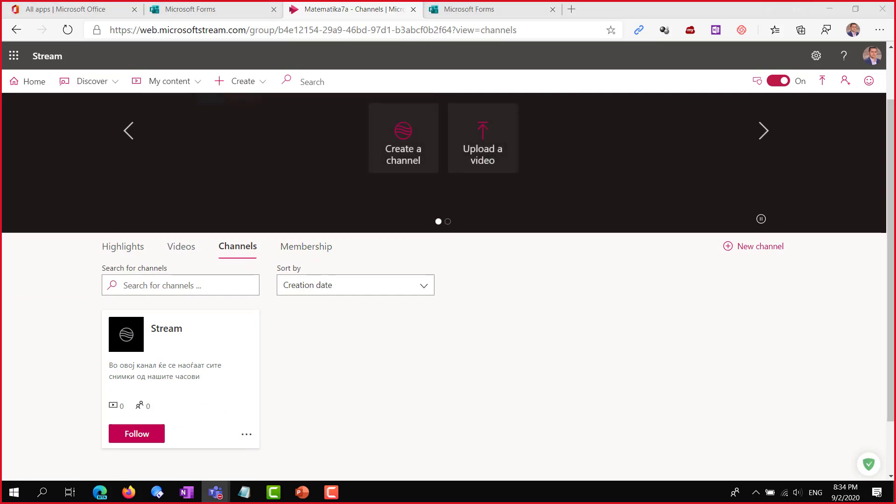
pyautogui.click(305, 247)
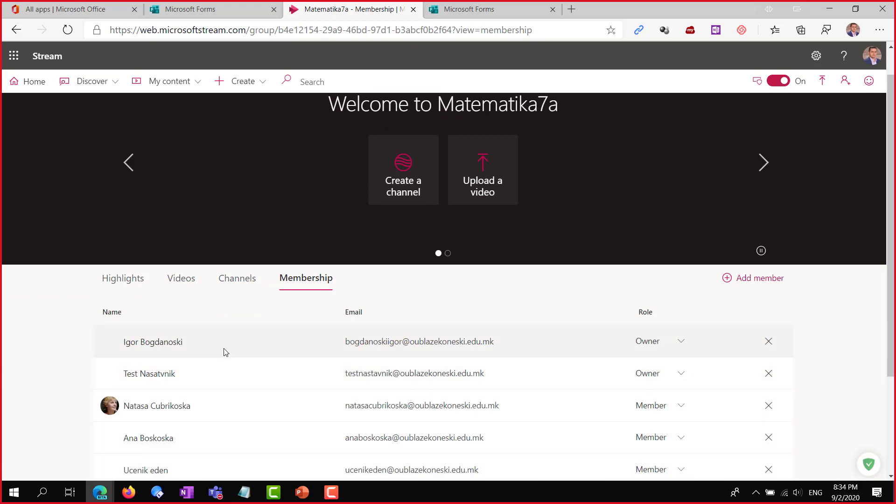
pyautogui.scroll(-3, 219, 349)
pyautogui.scroll(3, 449, 369)
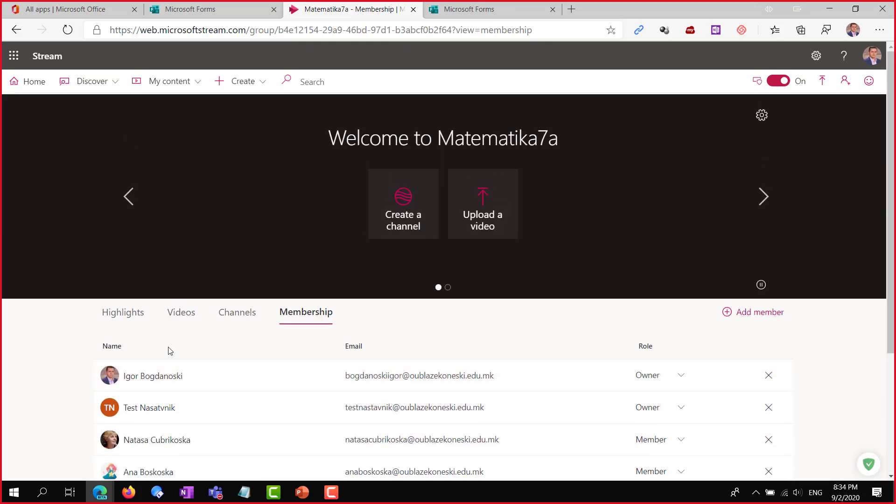
pyautogui.scroll(-3, 170, 351)
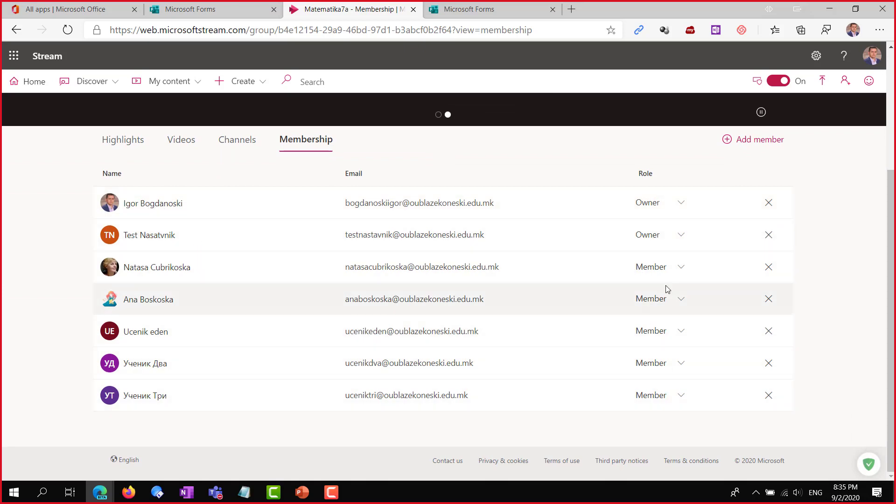
pyautogui.click(680, 272)
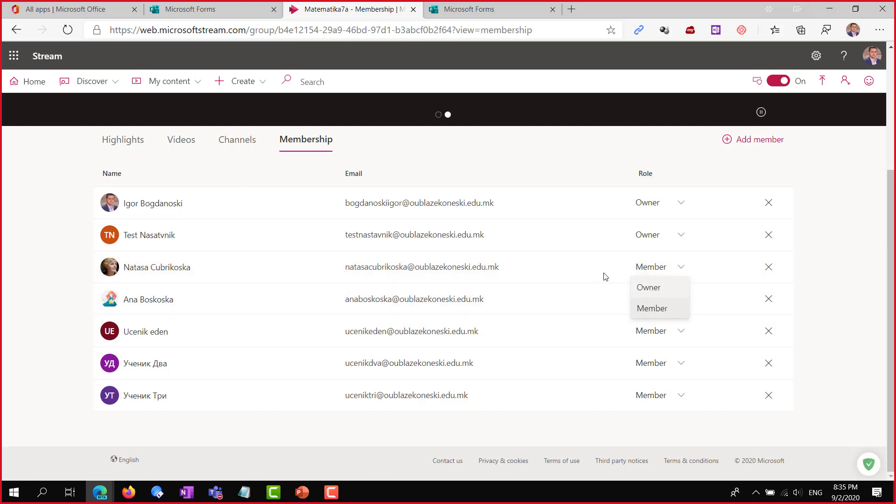
pyautogui.press('Escape')
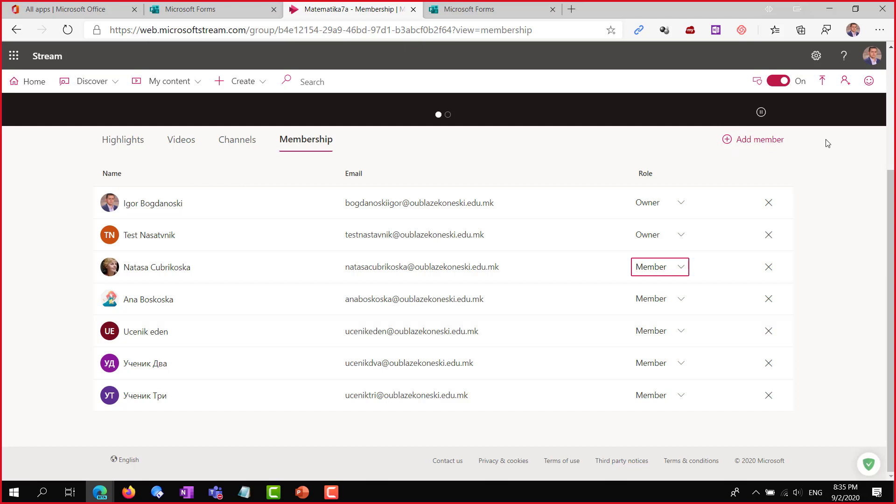
pyautogui.scroll(4, 448, 226)
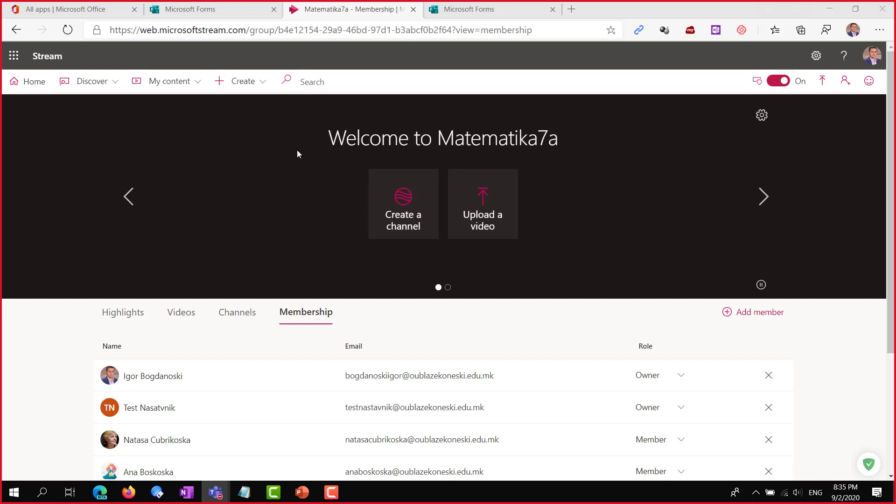
# Open the My content menu, then the Create menu in the top bar
pyautogui.click(197, 86)
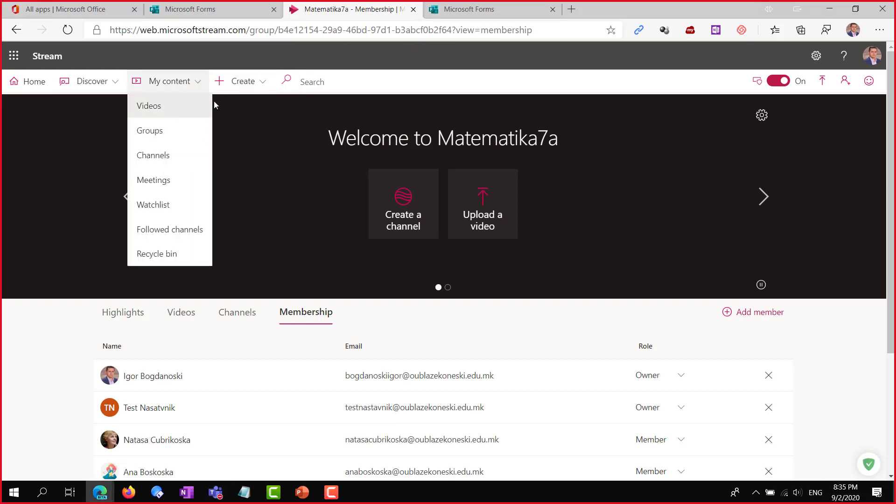
pyautogui.click(267, 88)
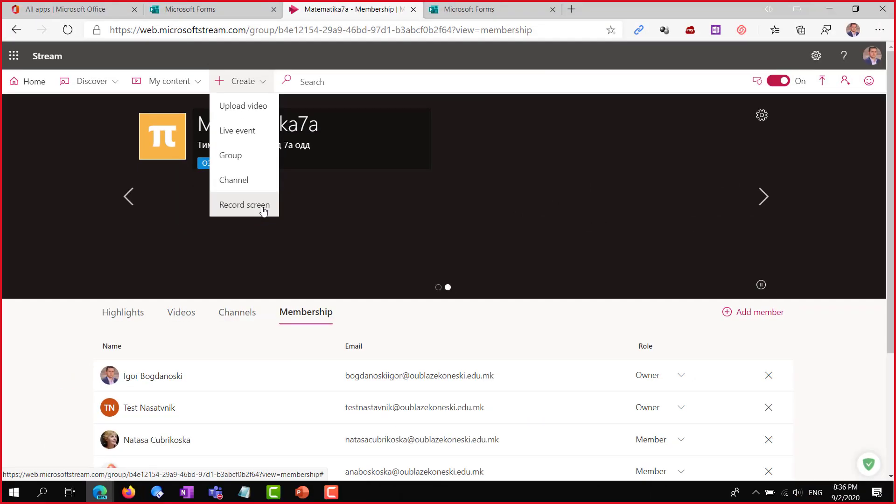
# Start Record screen, allow camera and microphone access, dismiss the terms notice, then close the recorder
pyautogui.click(263, 208)
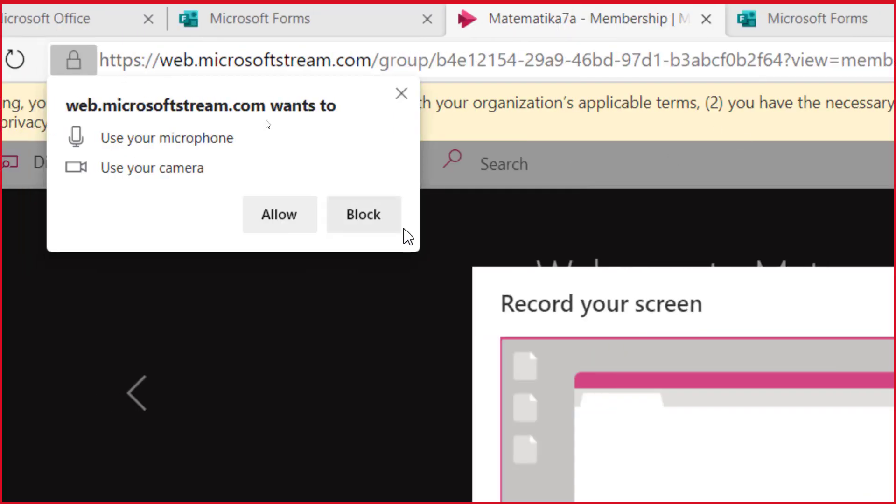
pyautogui.click(279, 215)
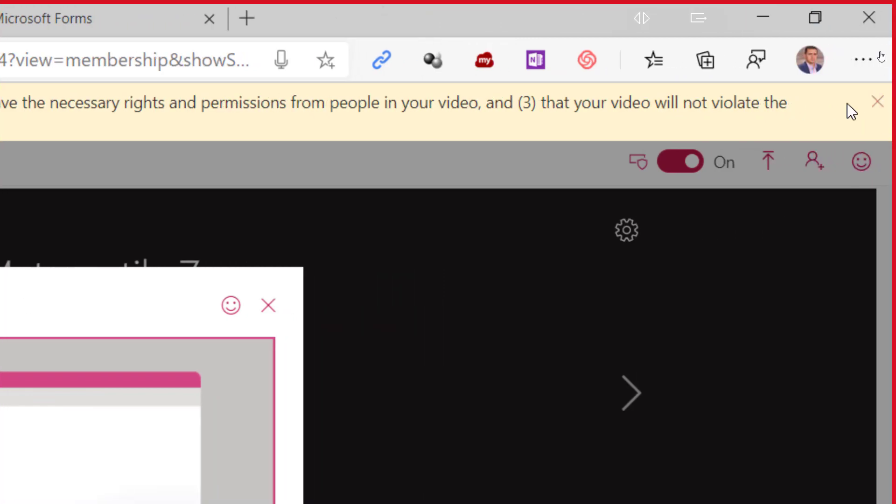
pyautogui.click(878, 108)
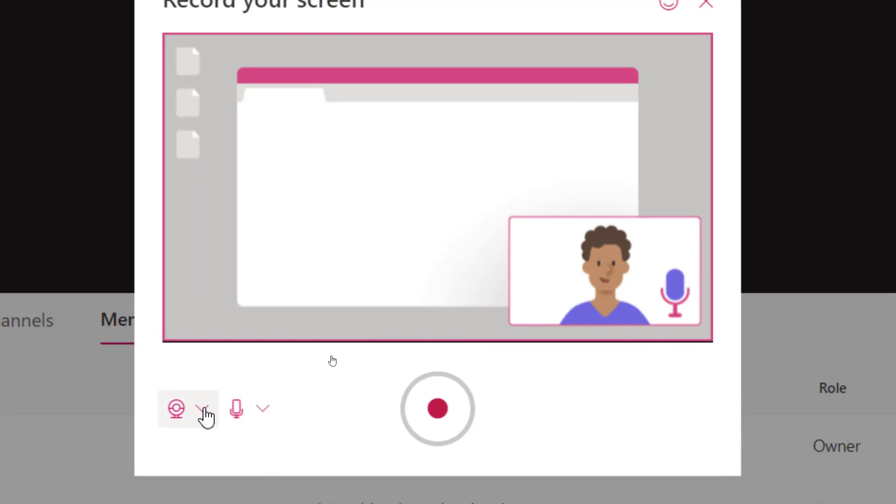
pyautogui.click(204, 412)
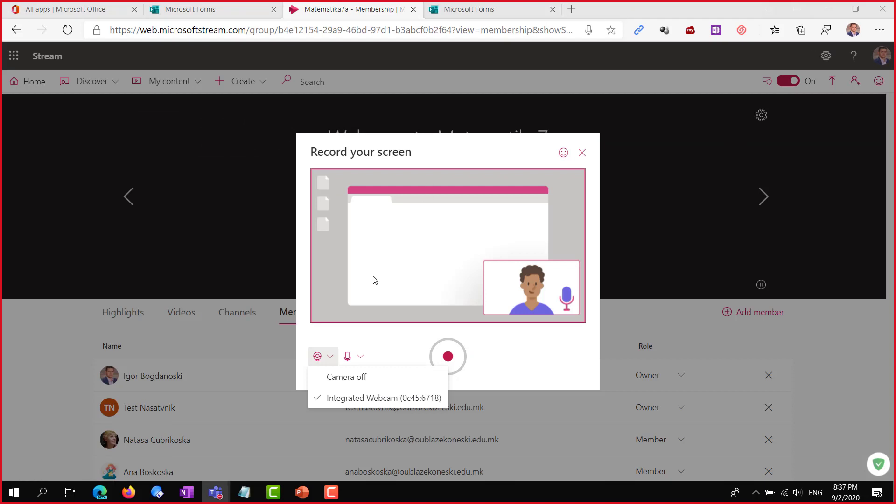
pyautogui.click(582, 153)
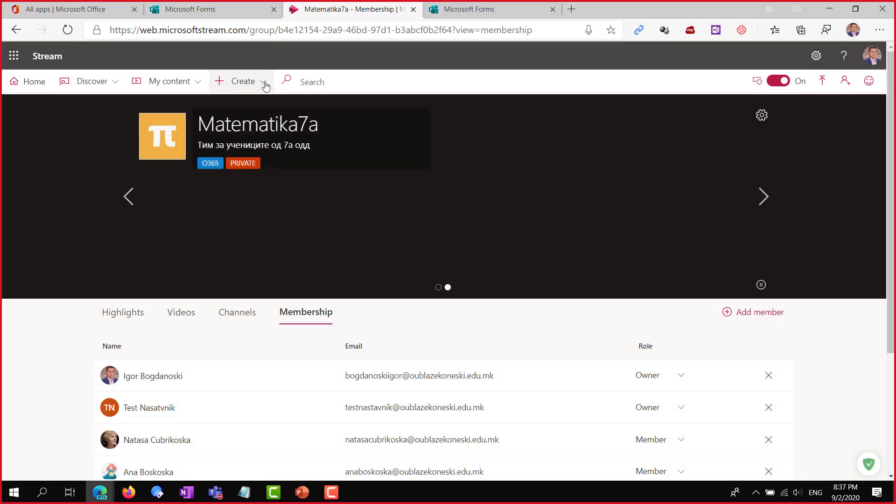
# Reopen Record screen, keeping the integrated webcam and the default microphone
pyautogui.click(265, 86)
pyautogui.click(252, 205)
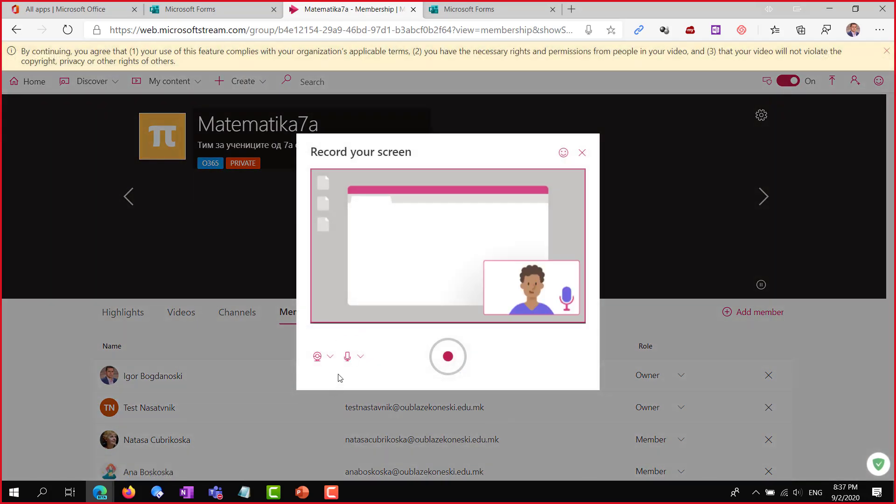
pyautogui.click(329, 357)
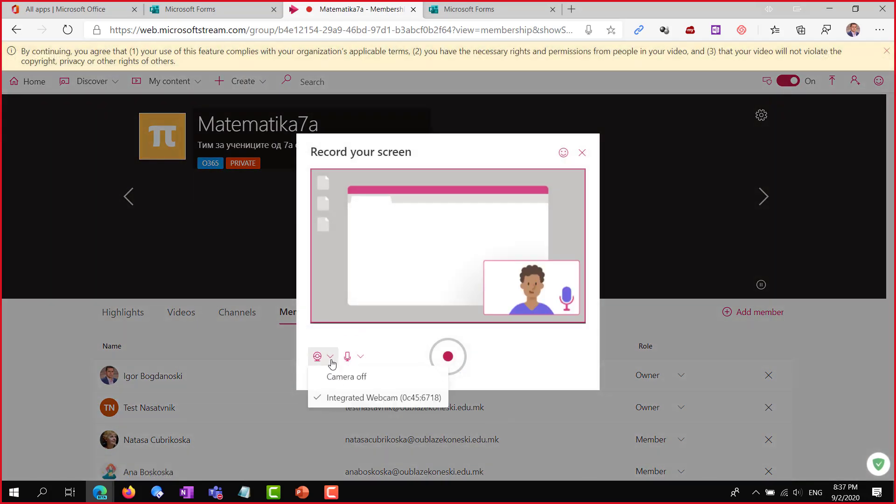
pyautogui.click(354, 401)
pyautogui.click(360, 358)
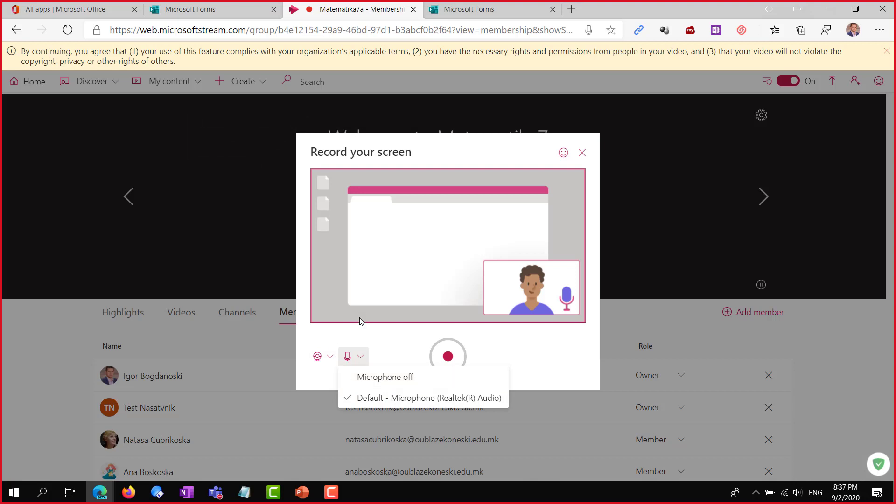
pyautogui.click(457, 156)
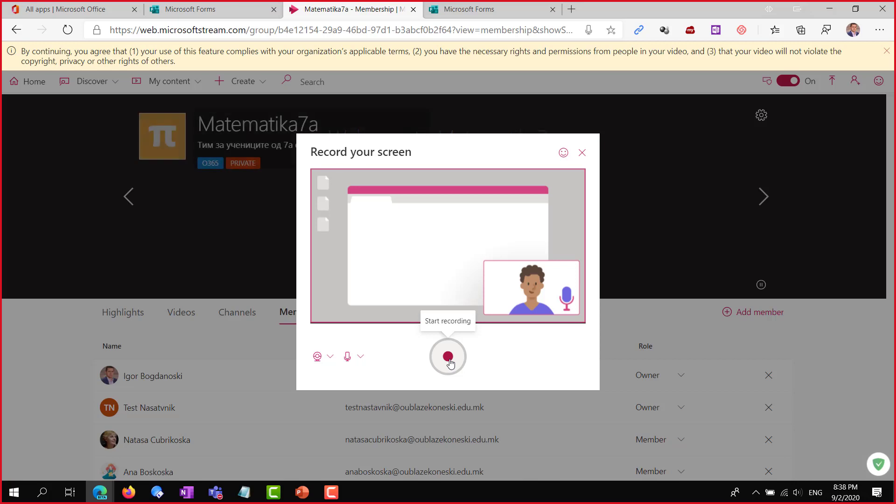
# Start the Stream screen recording and move the webcam preview into the bottom-left corner
pyautogui.click(448, 358)
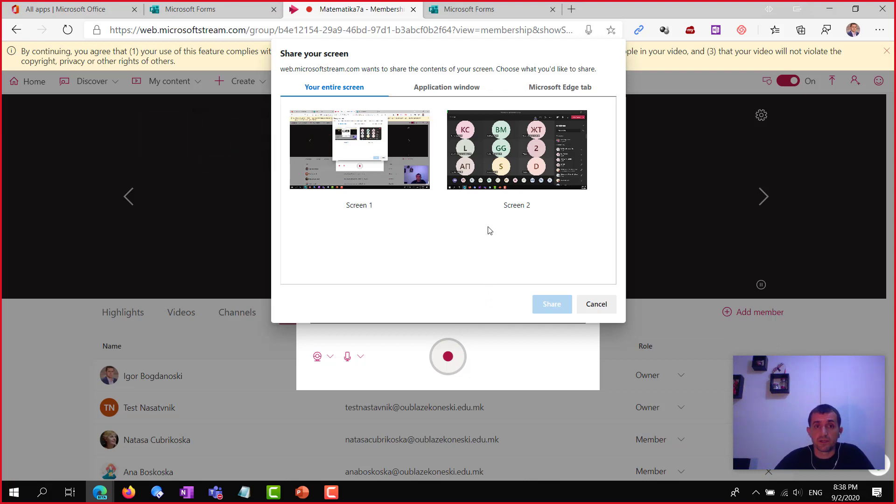
pyautogui.moveTo(810, 413); pyautogui.dragTo(96, 387)
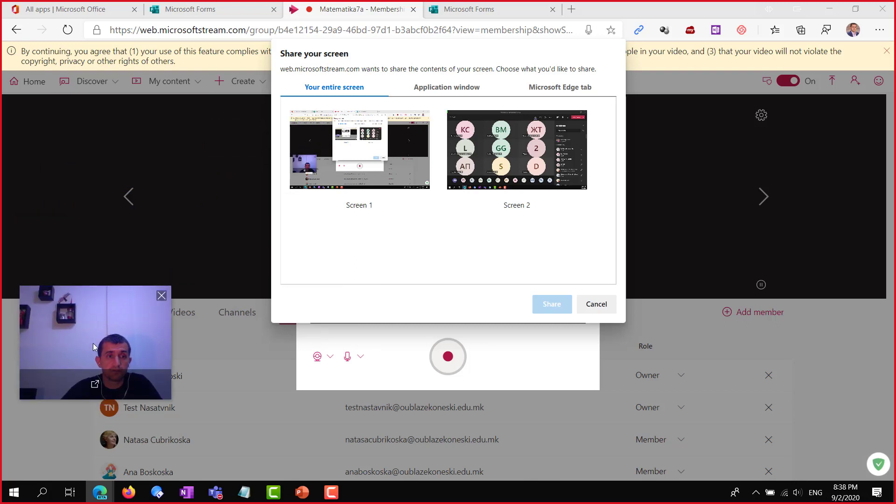
pyautogui.moveTo(96, 388); pyautogui.dragTo(80, 412)
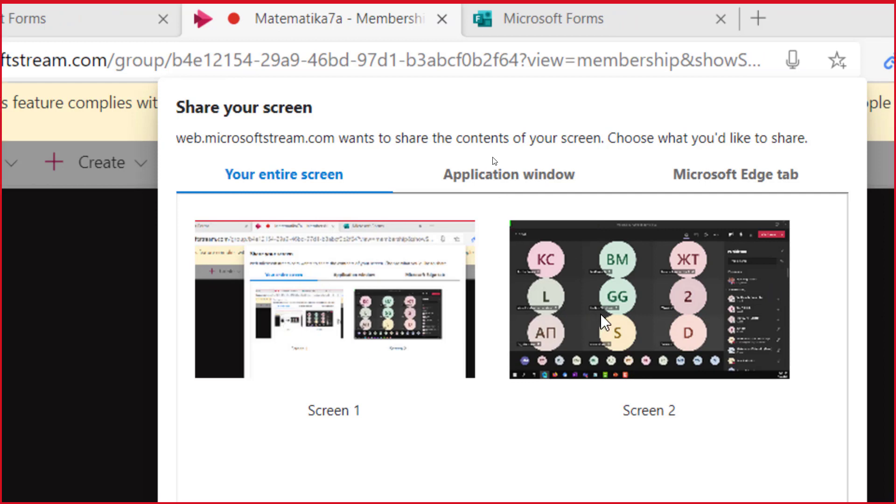
# Browse the Application window and Microsoft Edge tab options, then return to Your entire screen
pyautogui.click(626, 299)
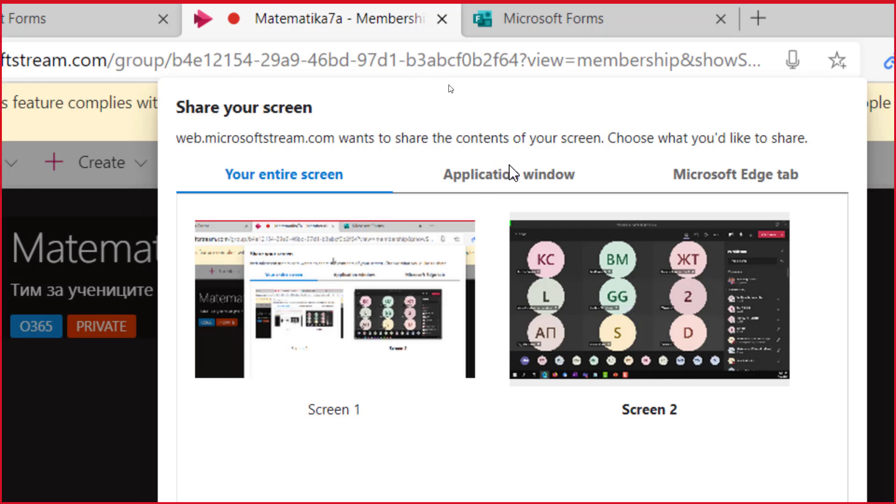
pyautogui.click(516, 175)
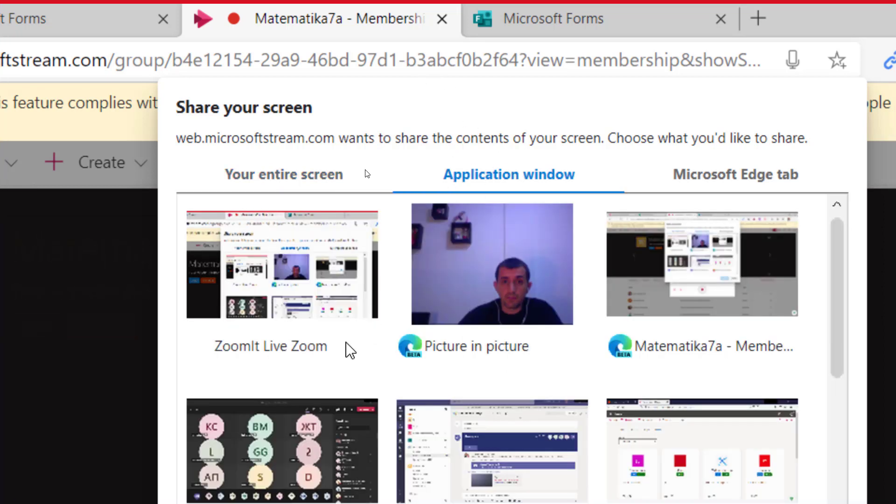
pyautogui.scroll(-6, 349, 351)
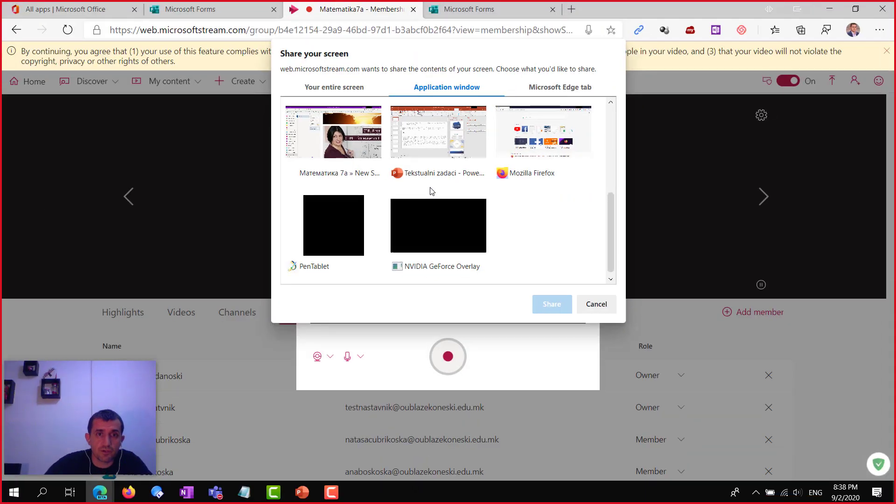
pyautogui.scroll(-3, 266, 366)
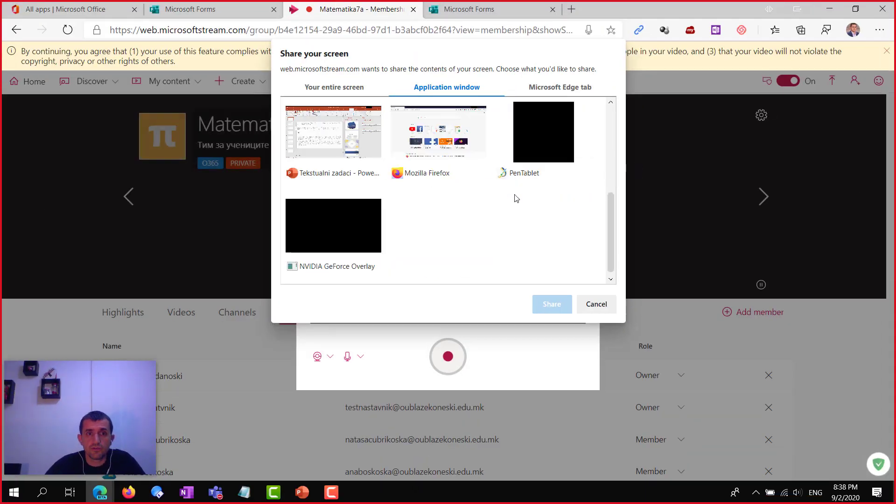
pyautogui.scroll(6, 516, 200)
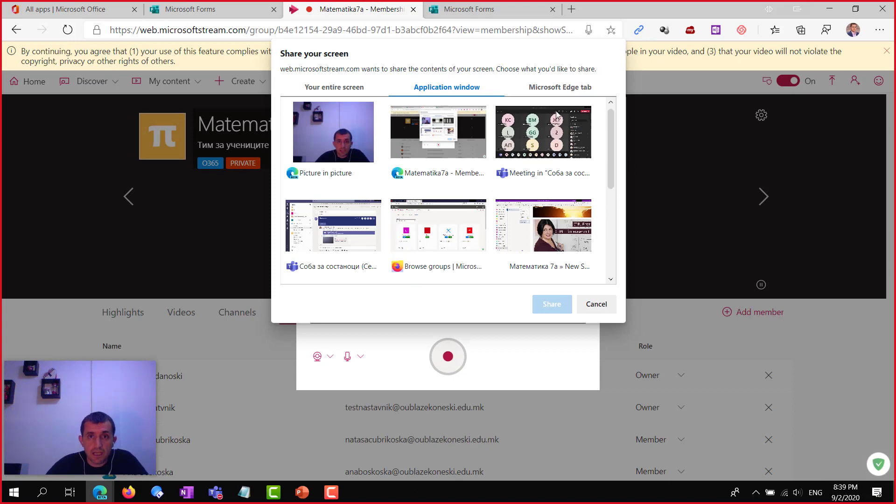
pyautogui.click(562, 91)
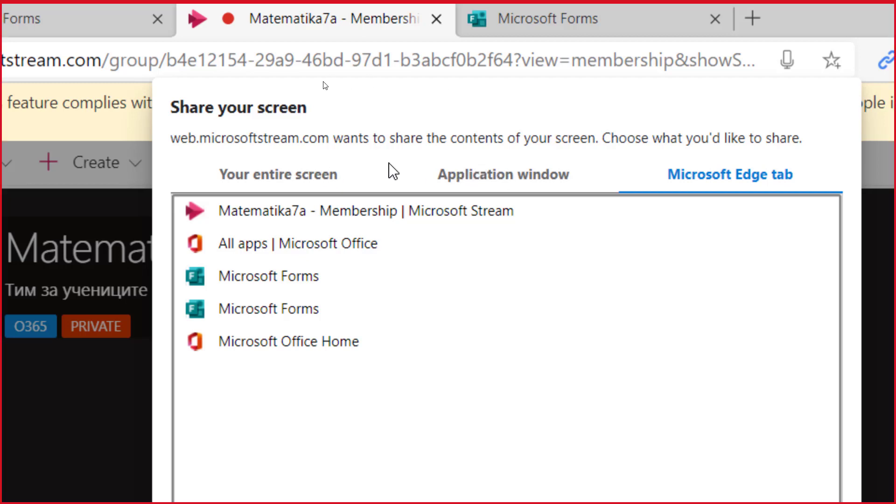
pyautogui.click(269, 178)
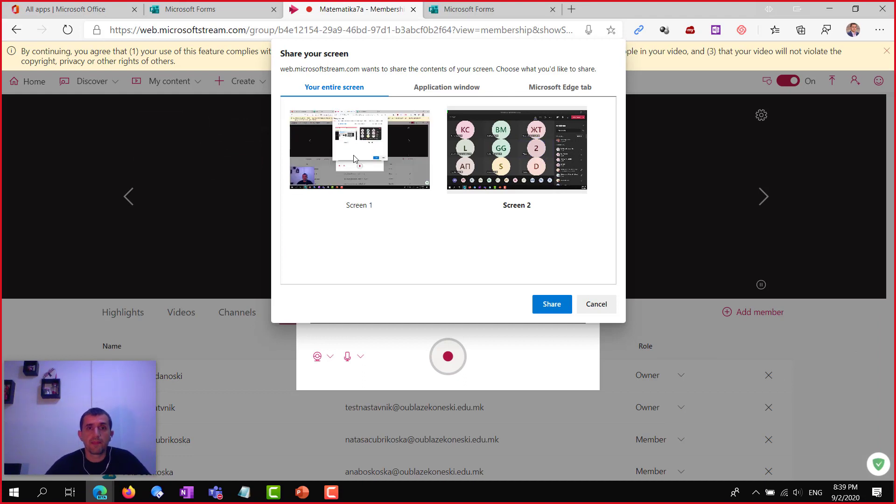
# Share Screen 1, record for about 21 seconds, pause, then bring OneNote forward
pyautogui.click(357, 155)
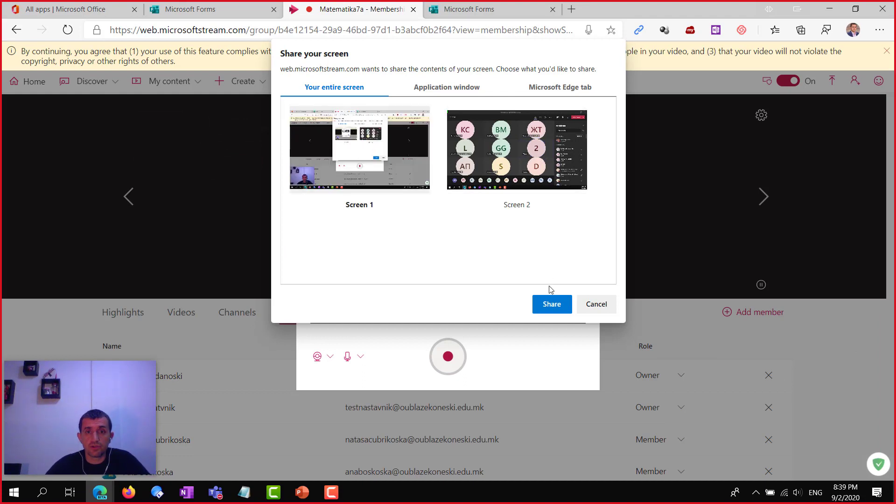
pyautogui.click(553, 306)
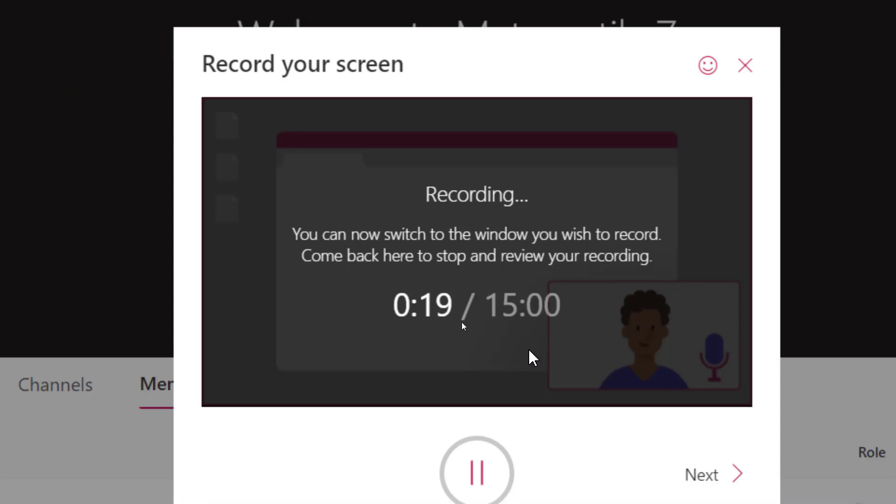
pyautogui.click(477, 432)
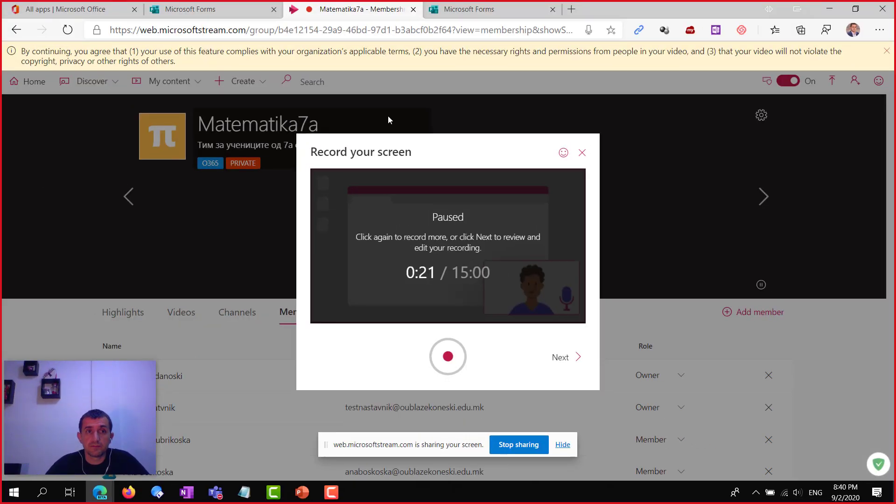
pyautogui.click(187, 493)
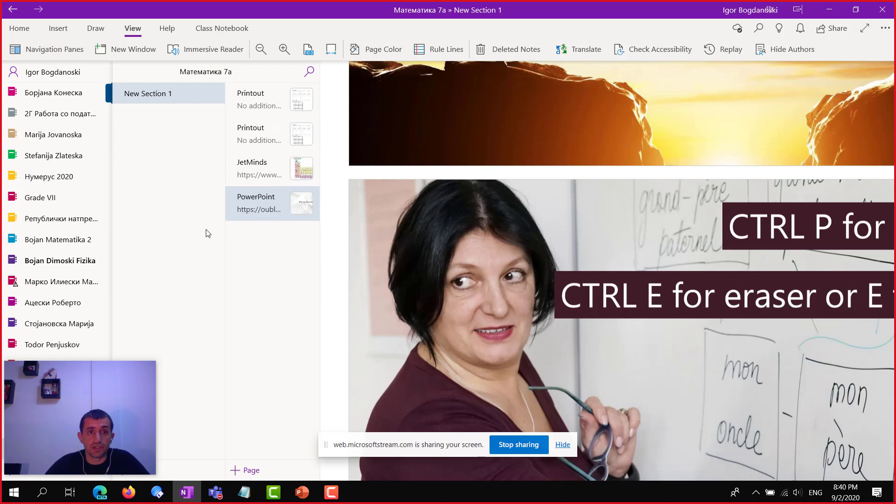
# Open the JetMinds page and resume the Stream recording from the Edge window
pyautogui.click(263, 164)
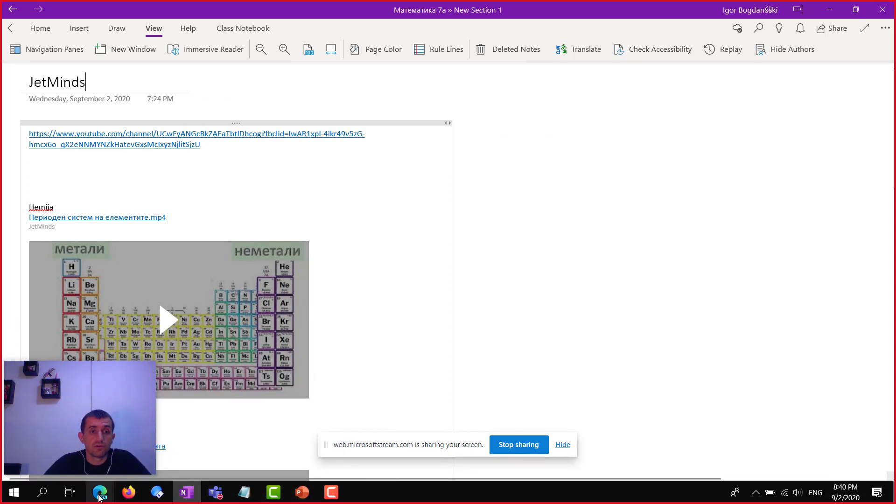
pyautogui.moveTo(99, 492)
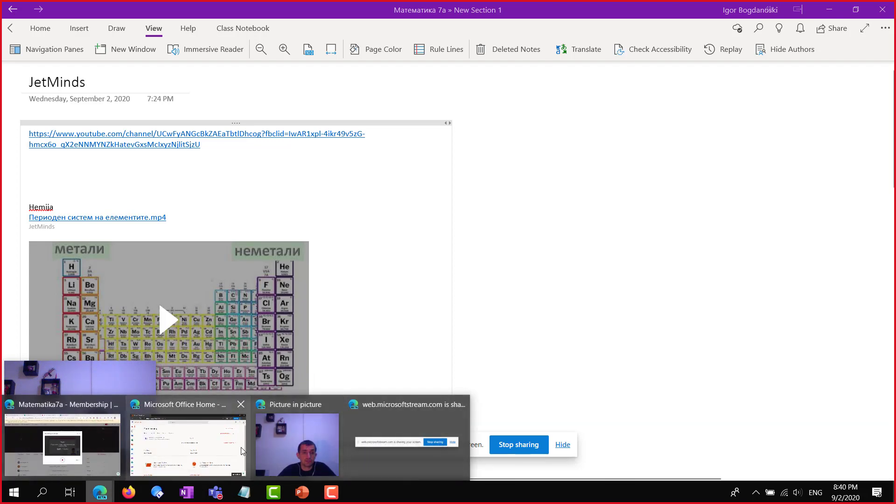
pyautogui.click(88, 448)
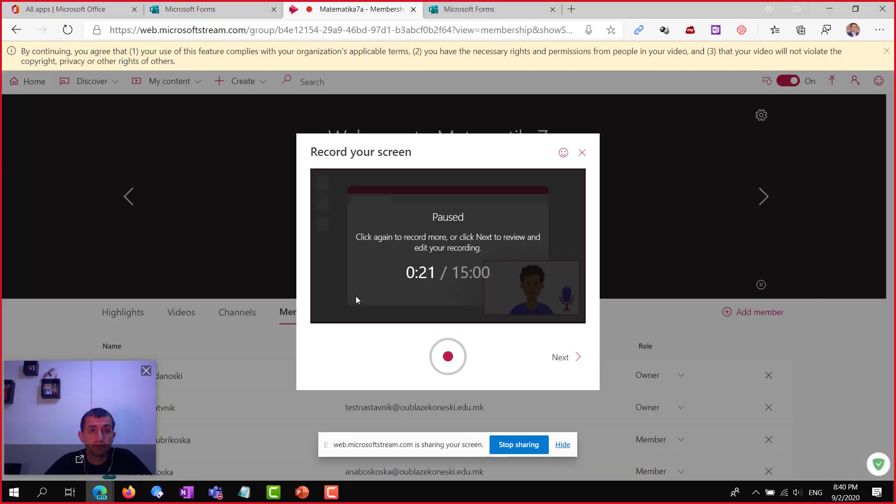
pyautogui.click(448, 357)
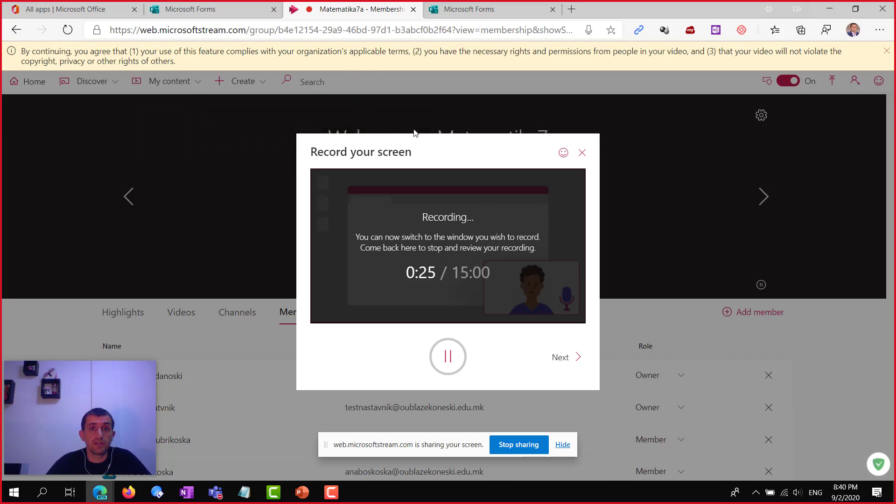
pyautogui.click(187, 495)
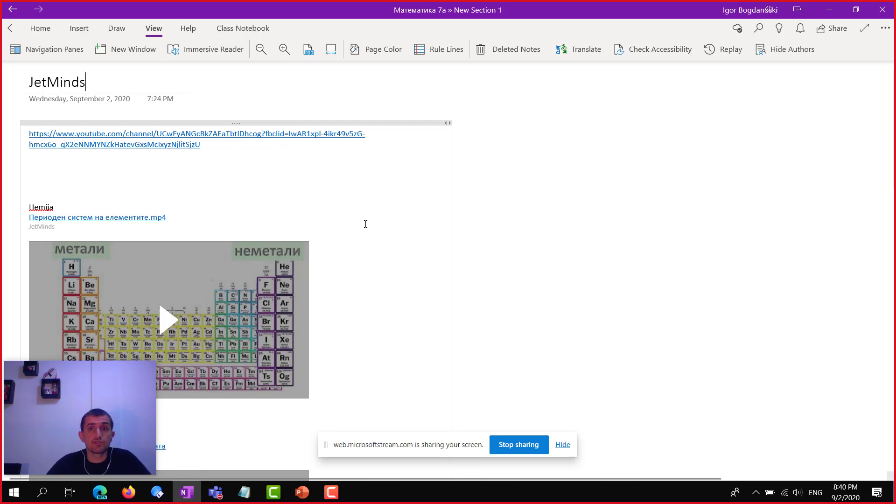
# Move the webcam preview to the right and scroll through the JetMinds page's links and video
pyautogui.scroll(-1, 484, 210)
pyautogui.scroll(1, 468, 218)
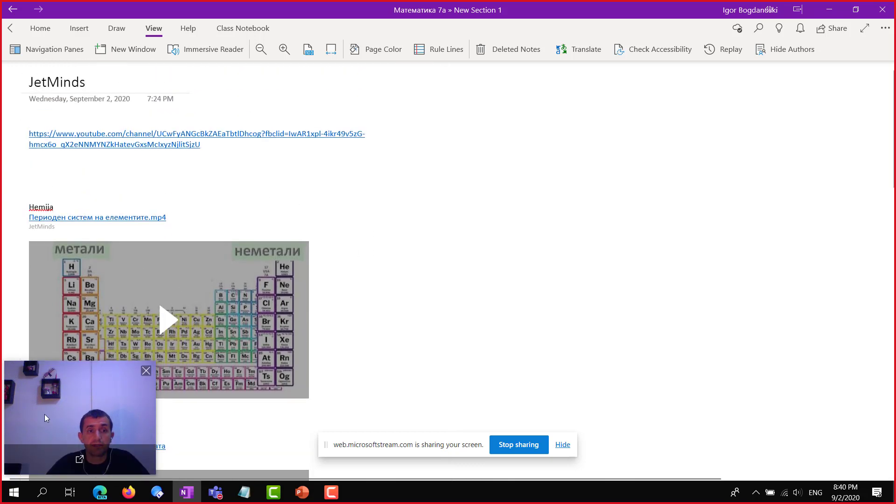
pyautogui.moveTo(77, 404); pyautogui.dragTo(810, 399)
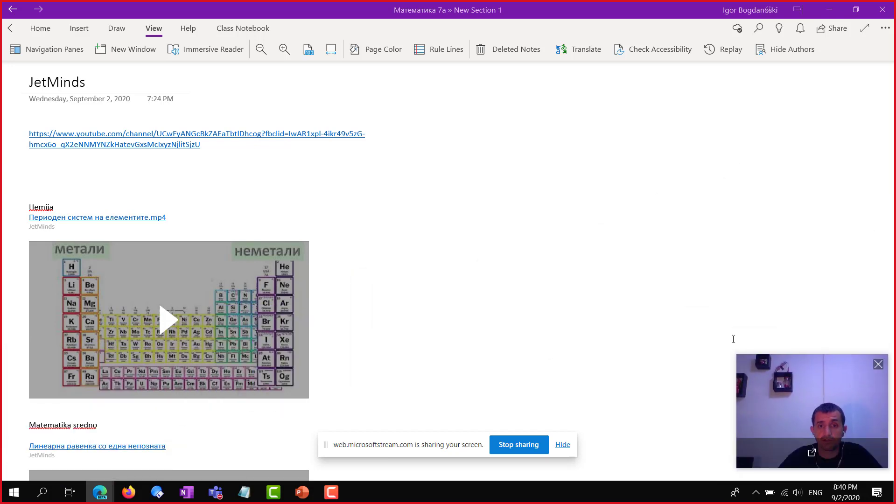
pyautogui.scroll(-5, 444, 231)
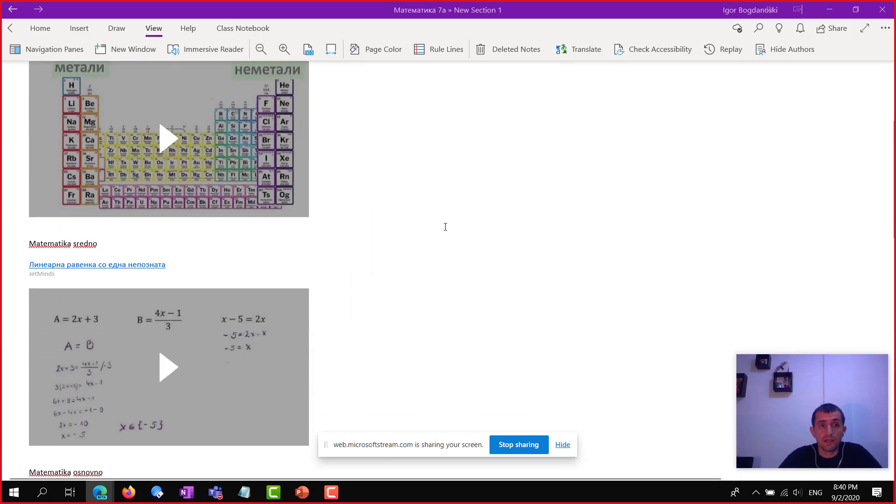
pyautogui.scroll(-7, 445, 223)
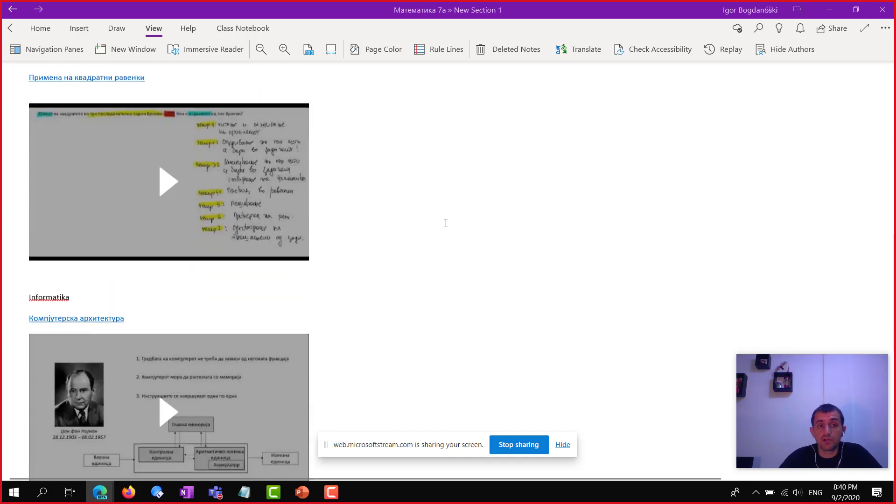
pyautogui.scroll(-2, 446, 223)
pyautogui.scroll(10, 448, 222)
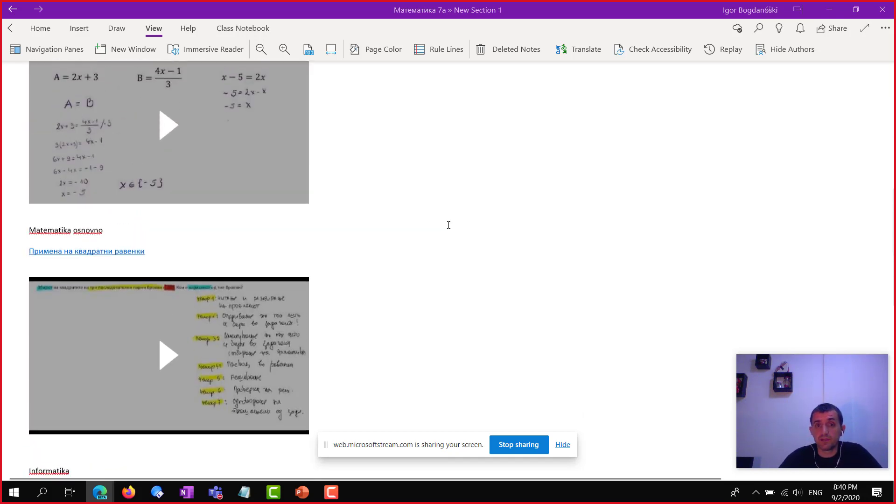
pyautogui.scroll(4, 451, 221)
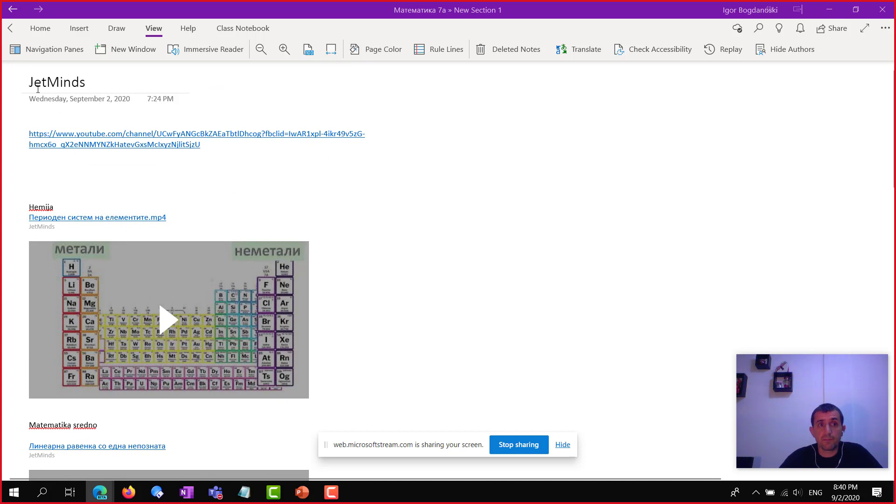
pyautogui.click(54, 87)
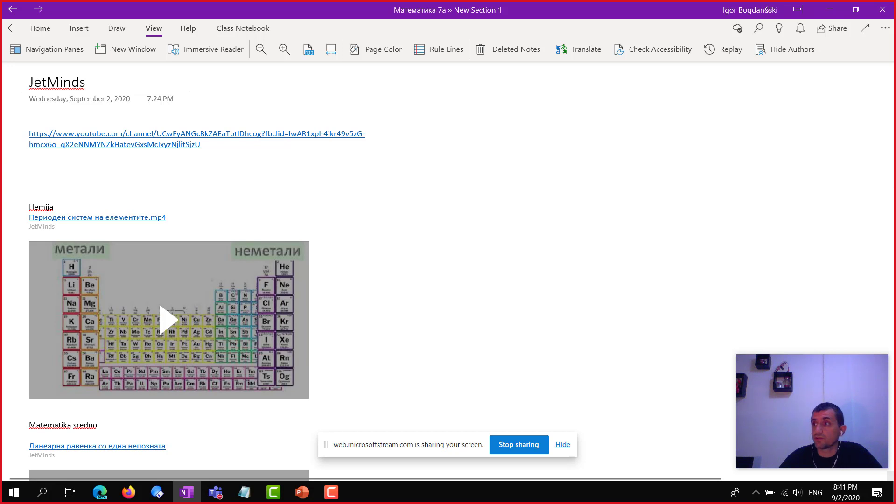
pyautogui.hotkey('alt', 'Tab')
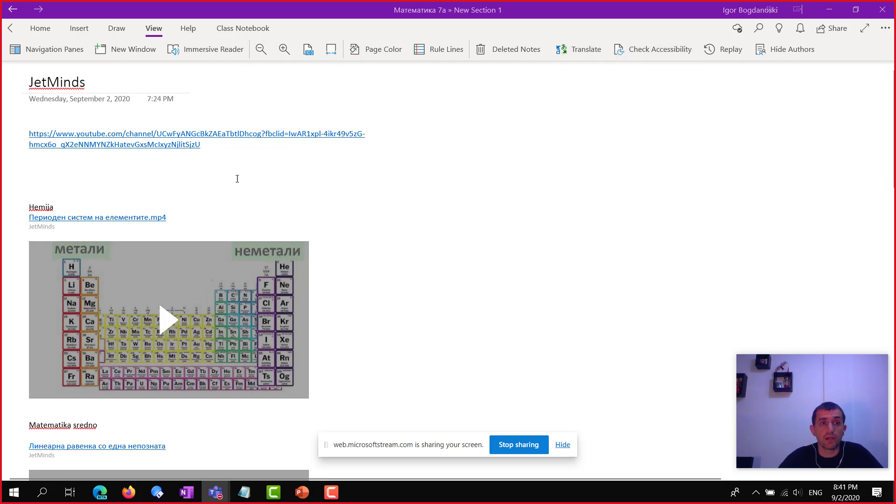
# Play the periodic-table video, enlarge its embed, pause it and scroll down the page
pyautogui.scroll(-3, 84, 144)
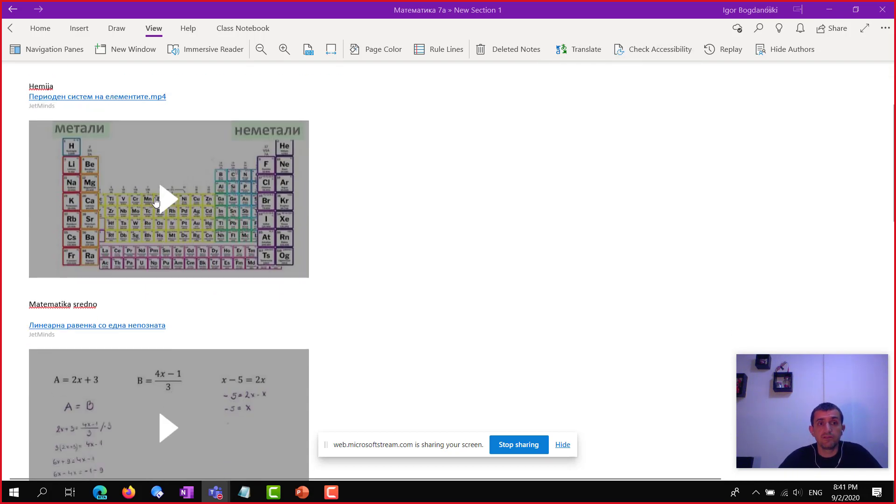
pyautogui.click(162, 202)
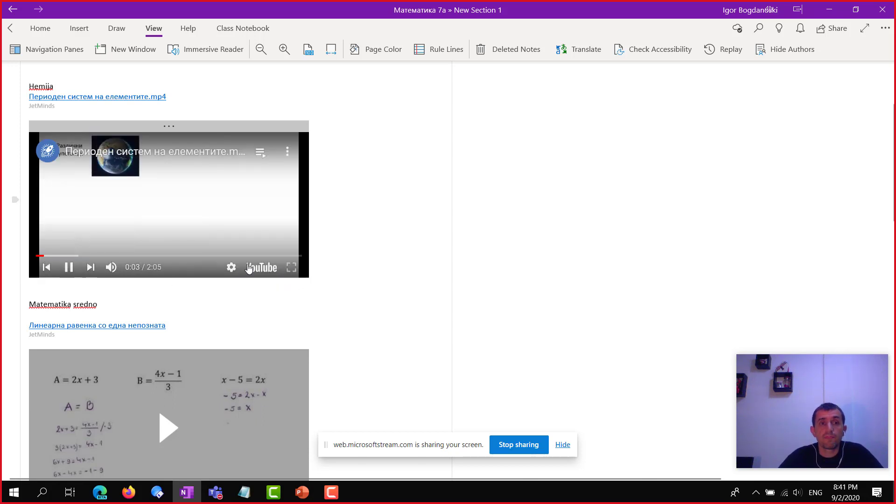
pyautogui.click(301, 279)
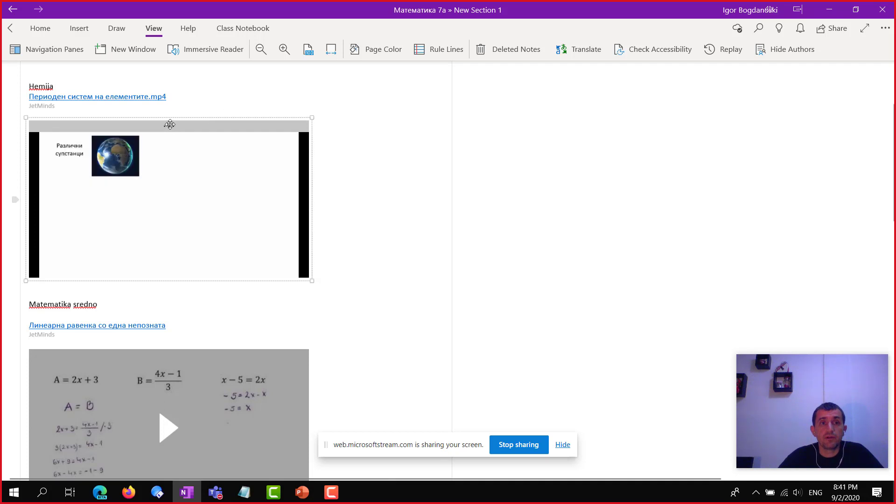
pyautogui.moveTo(311, 281); pyautogui.dragTo(394, 294)
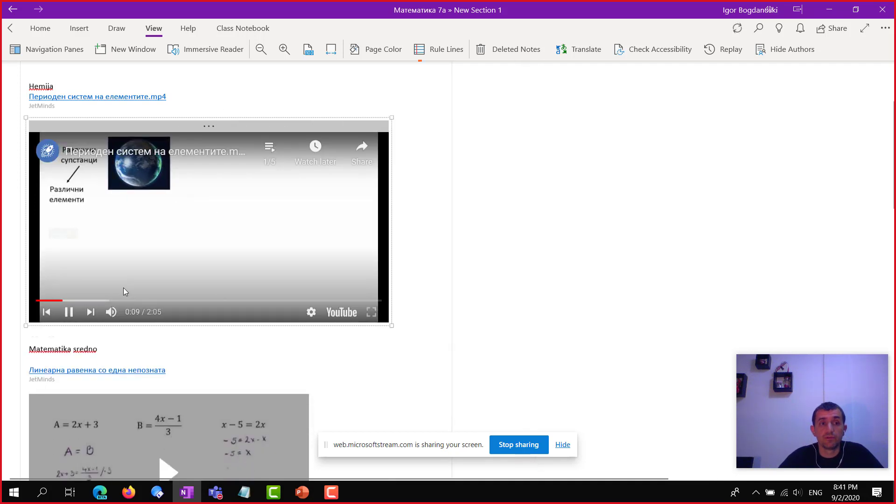
pyautogui.click(68, 315)
pyautogui.scroll(-5, 460, 330)
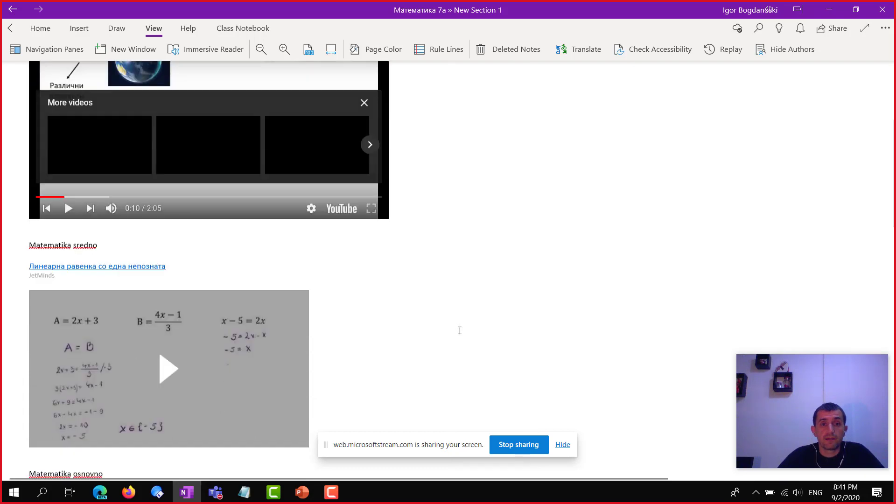
pyautogui.scroll(1, 444, 317)
pyautogui.scroll(-5, 442, 317)
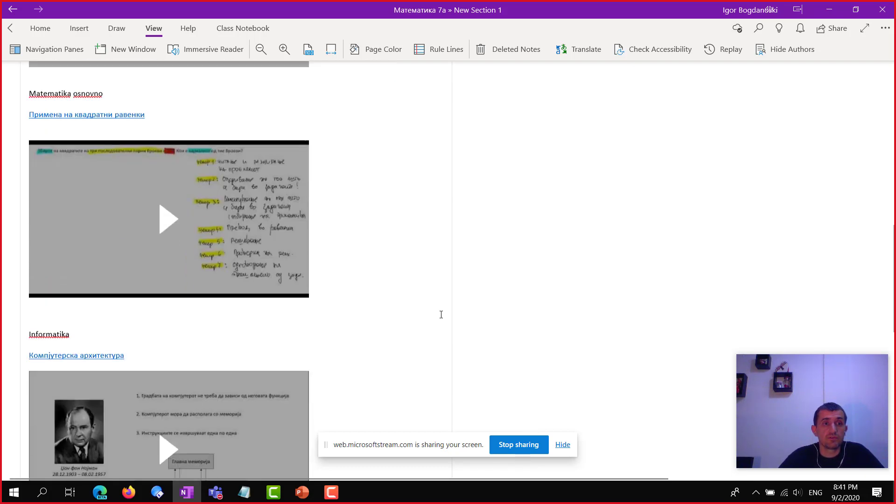
pyautogui.scroll(-4, 434, 310)
pyautogui.scroll(9, 422, 304)
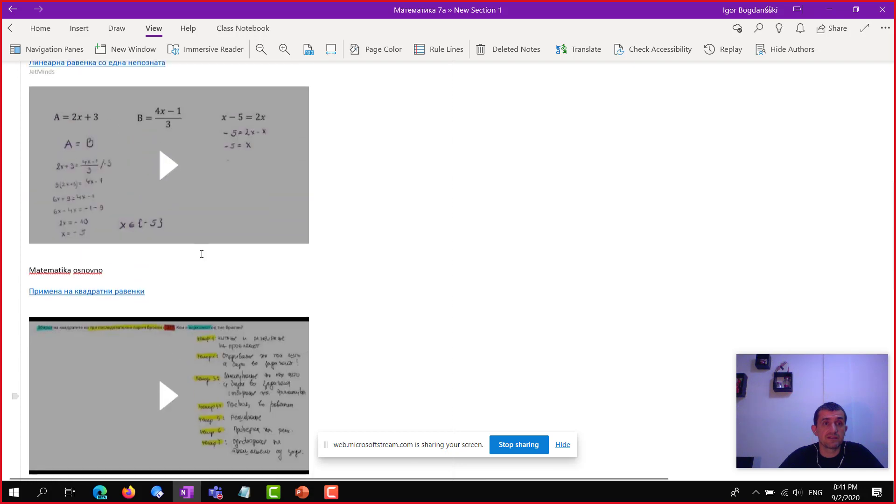
pyautogui.scroll(-1, 169, 231)
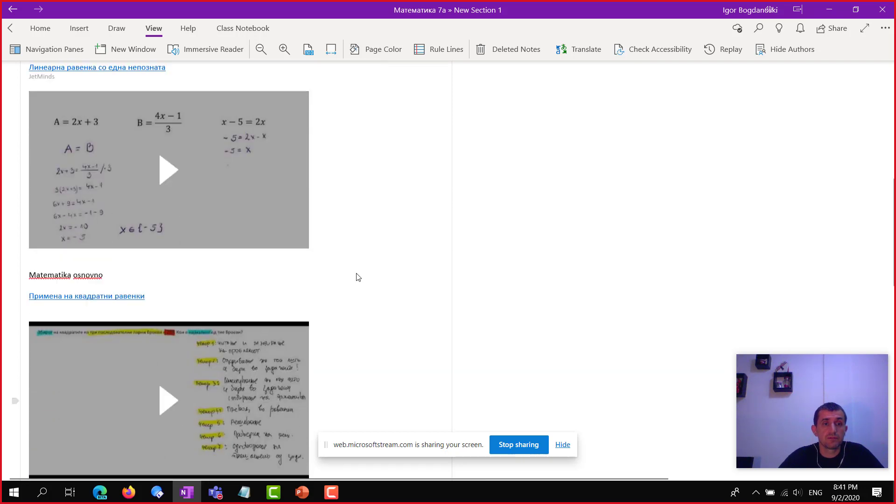
pyautogui.scroll(-3, 366, 264)
pyautogui.scroll(-3, 377, 250)
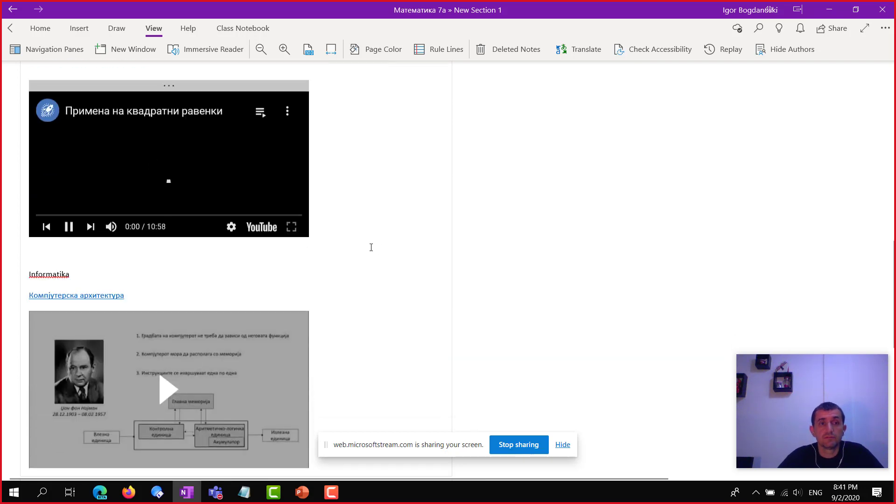
# Enlarge the Примена на квадратни равенки video embed and pause it
pyautogui.click(166, 87)
pyautogui.moveTo(310, 242); pyautogui.dragTo(472, 330)
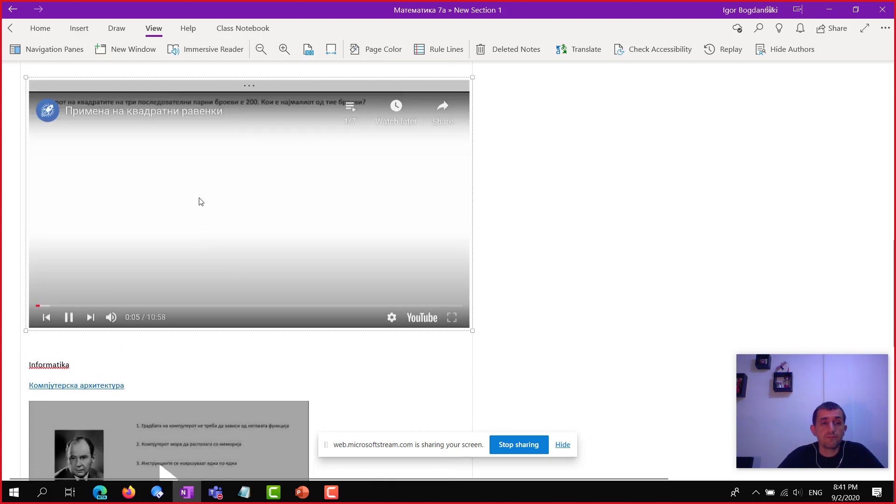
pyautogui.click(69, 318)
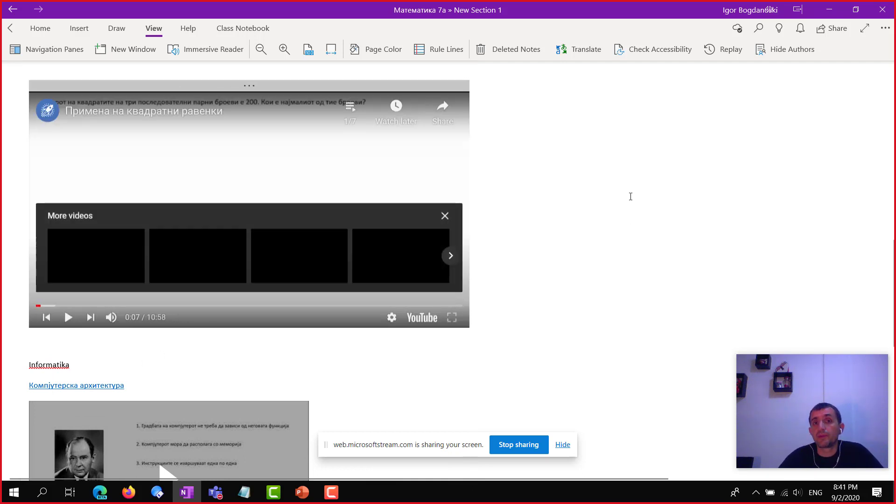
pyautogui.scroll(-3, 537, 196)
# Open the notebook's PowerPoint page from the Navigation pane
pyautogui.click(46, 49)
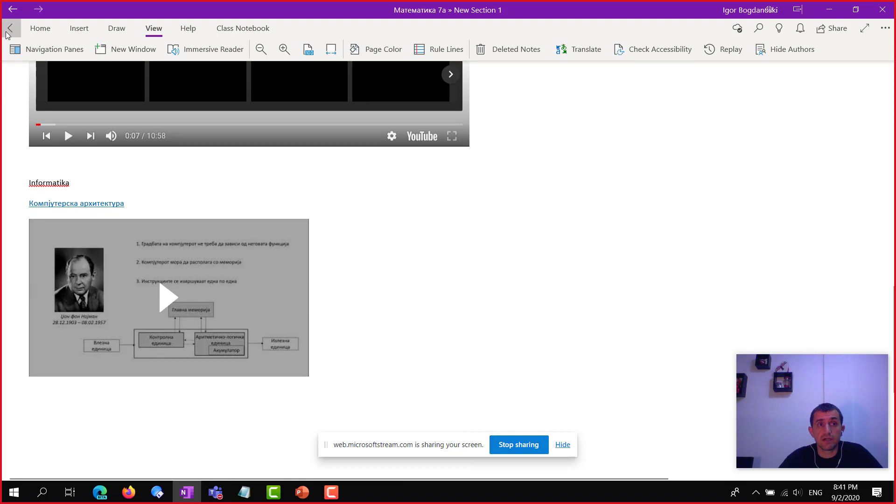
pyautogui.click(216, 203)
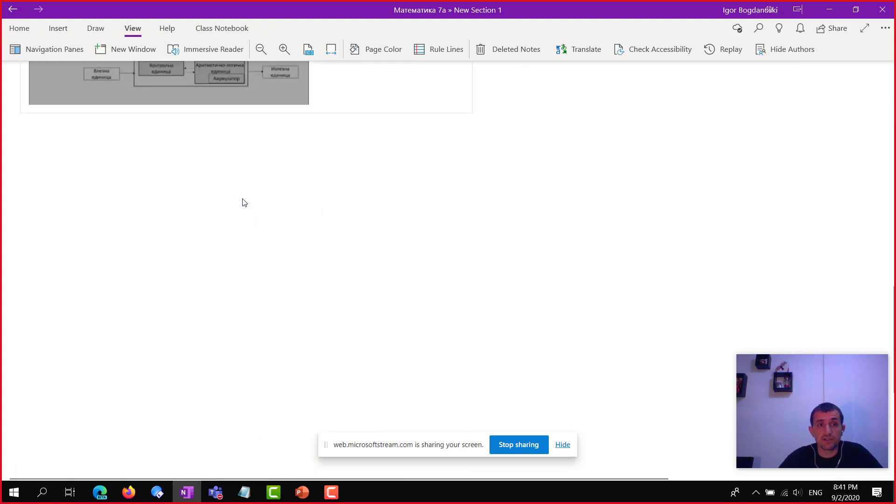
pyautogui.scroll(20, 206, 229)
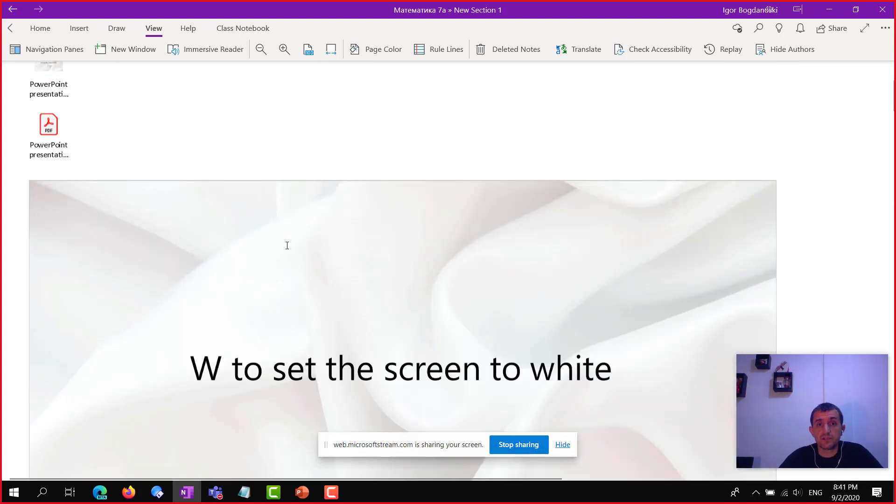
pyautogui.scroll(2, 287, 245)
# Move the webcam preview to the top right and scroll through the slide images
pyautogui.moveTo(823, 415)
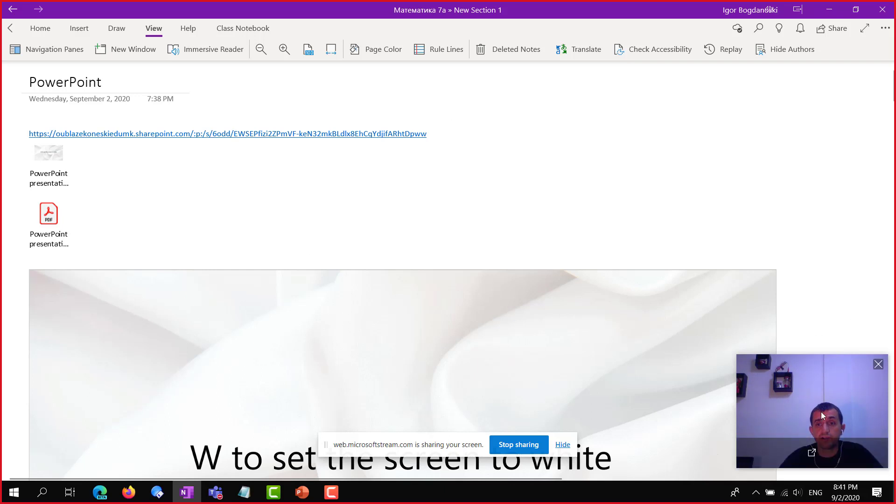
pyautogui.moveTo(826, 397); pyautogui.dragTo(817, 119)
pyautogui.scroll(-2, 704, 320)
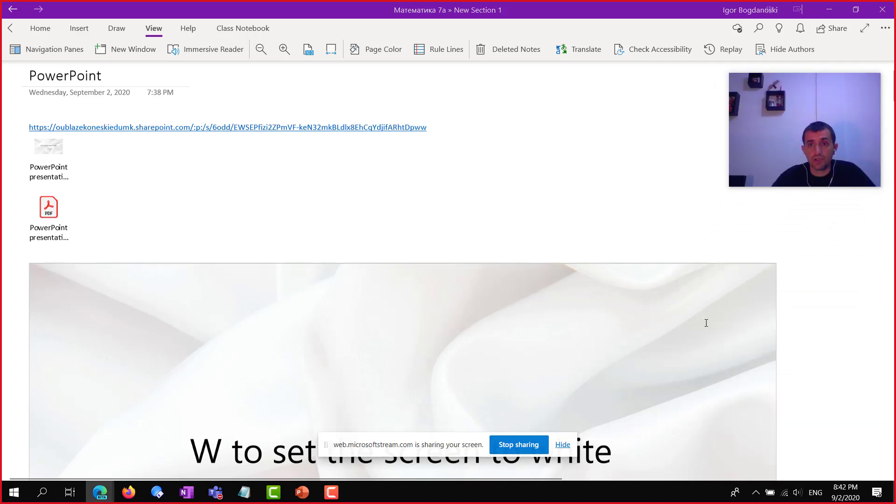
pyautogui.scroll(-1, 668, 302)
pyautogui.scroll(-4, 560, 275)
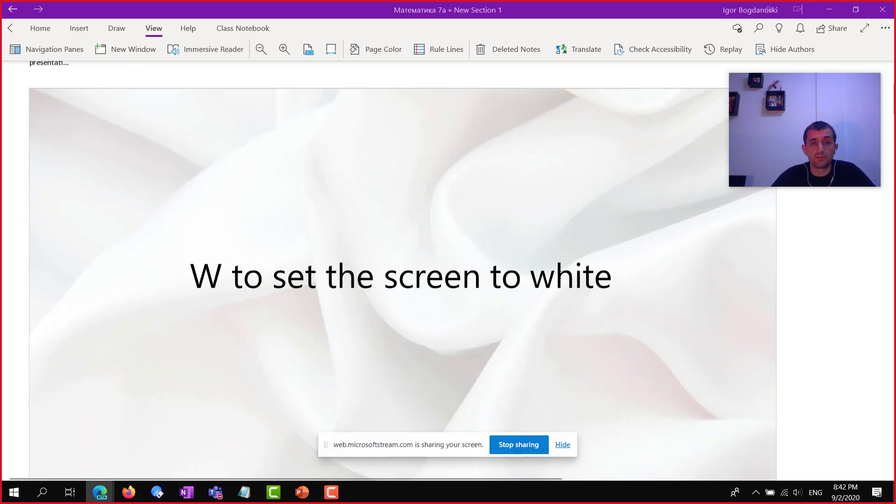
pyautogui.scroll(6, 249, 232)
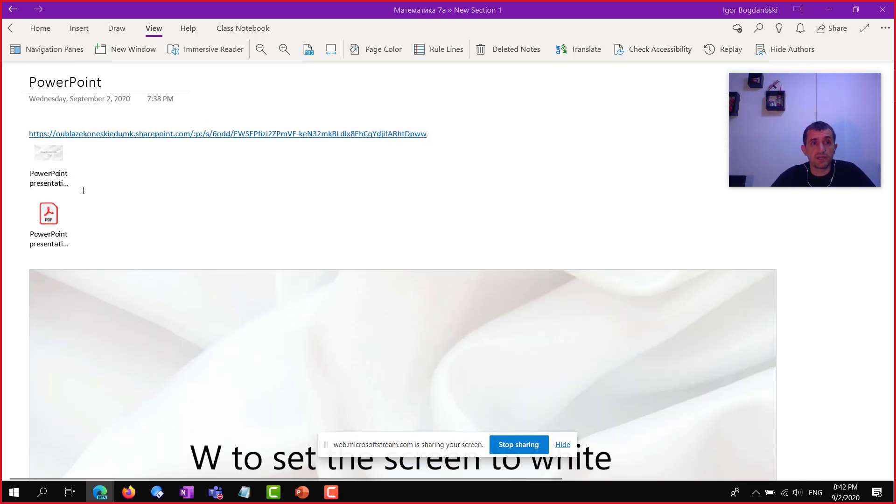
pyautogui.scroll(-2, 238, 265)
pyautogui.scroll(-15, 239, 267)
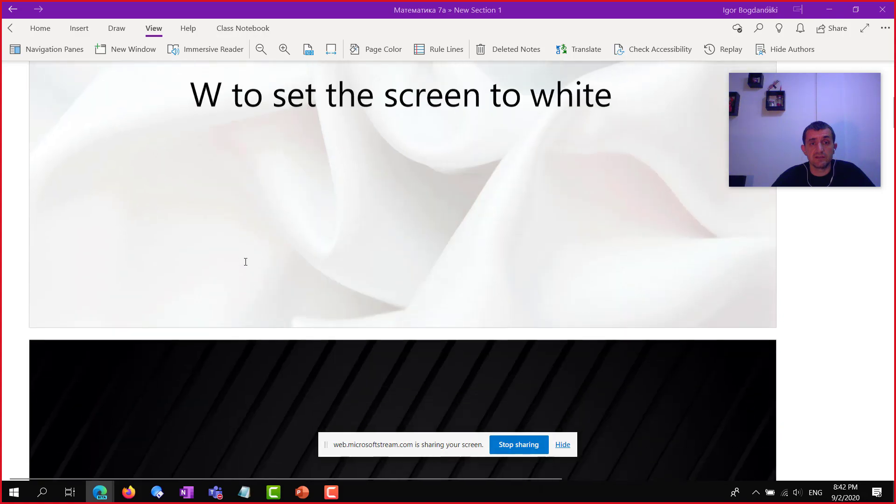
pyautogui.scroll(-18, 247, 264)
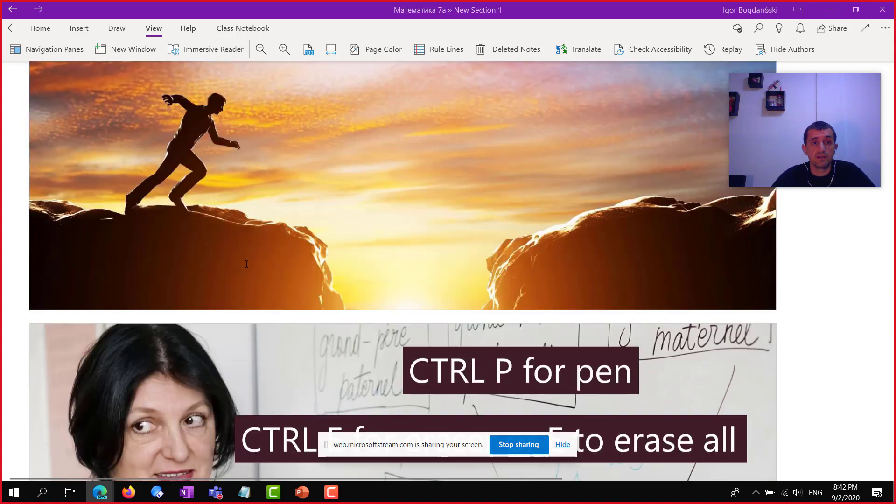
pyautogui.scroll(-18, 253, 261)
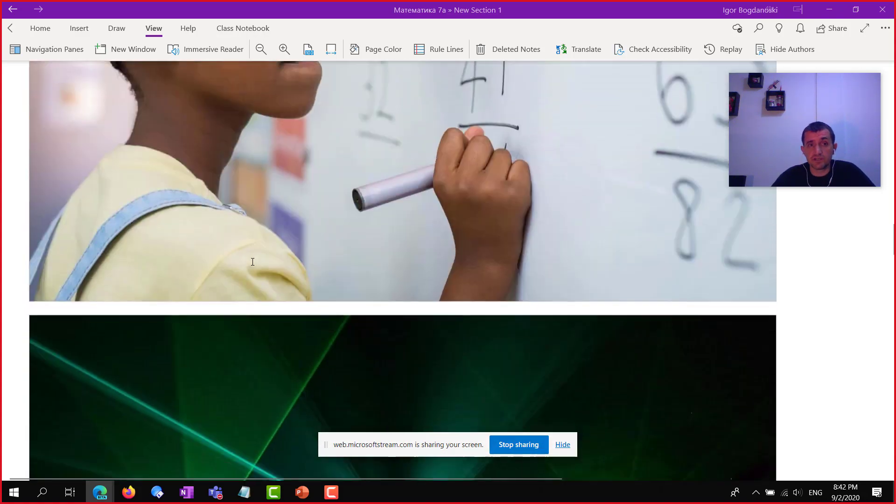
pyautogui.scroll(-18, 252, 262)
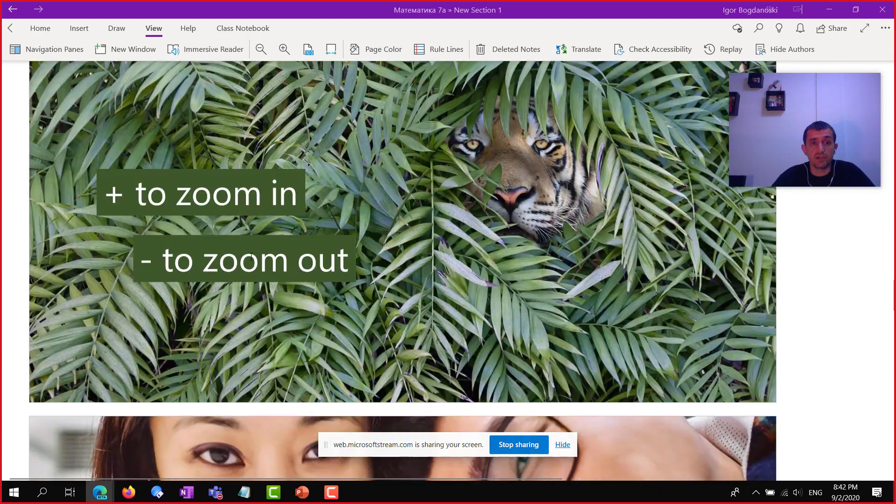
pyautogui.scroll(5, 336, 176)
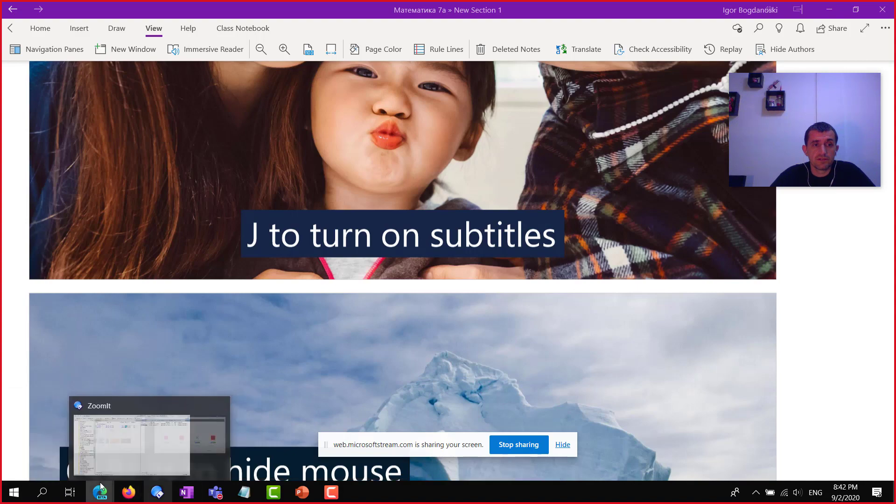
# Return to the Stream recorder and stop the 2:14 recording to review it
pyautogui.click(84, 444)
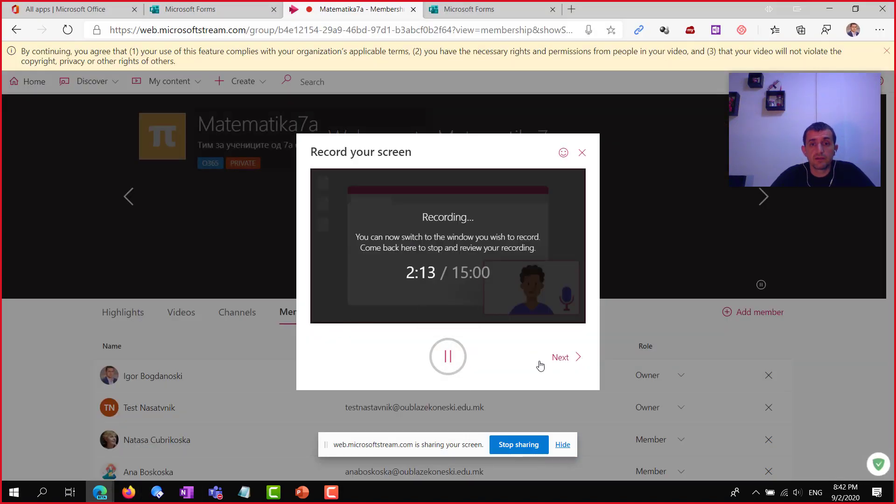
pyautogui.click(516, 447)
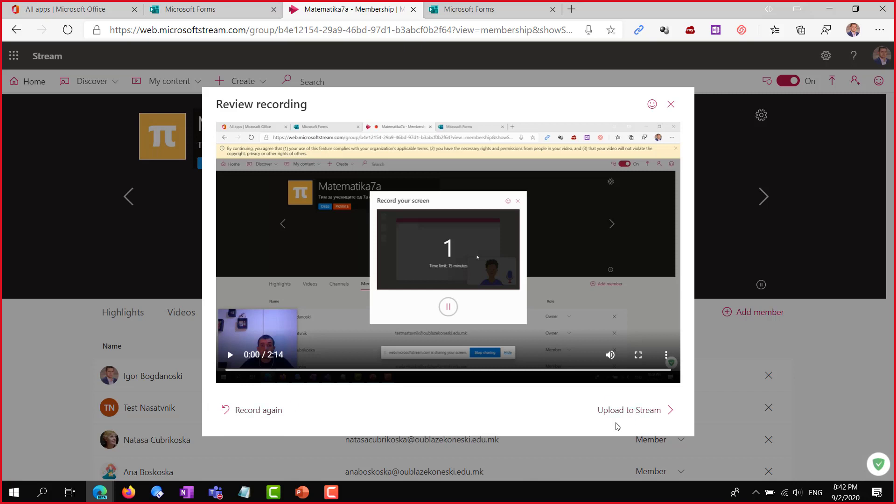
pyautogui.click(230, 355)
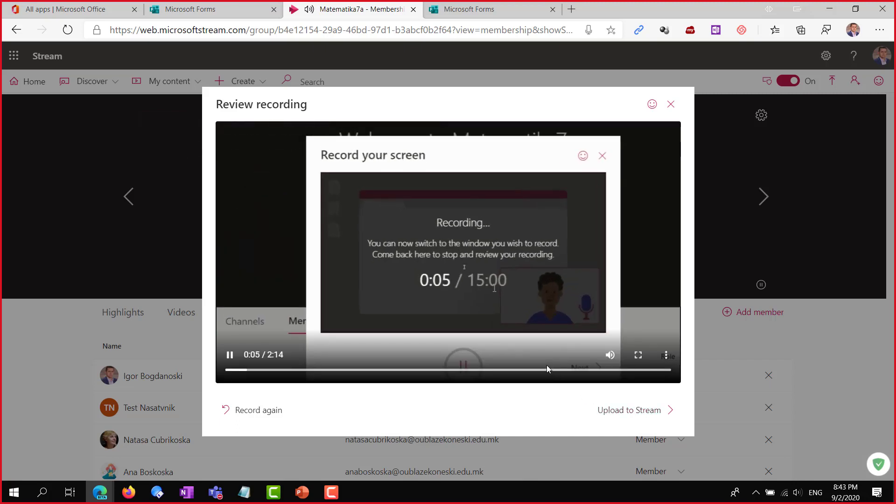
pyautogui.click(230, 355)
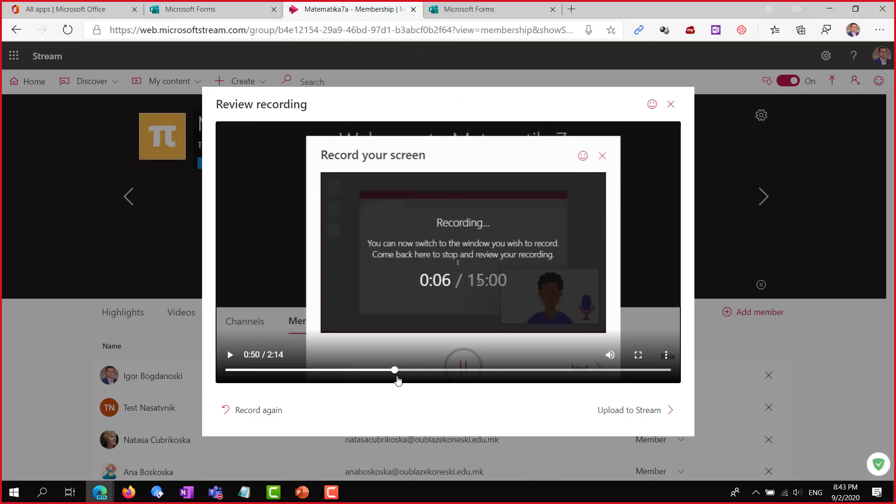
pyautogui.click(395, 370)
pyautogui.click(486, 371)
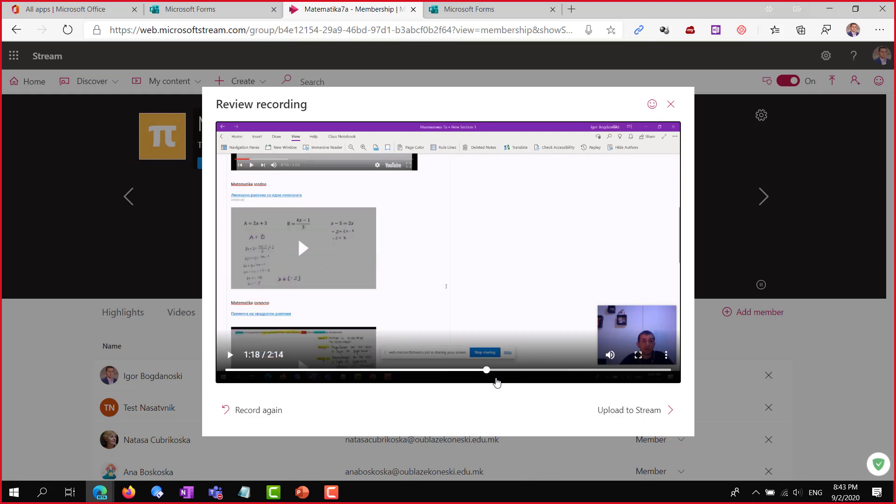
pyautogui.click(550, 371)
pyautogui.click(610, 371)
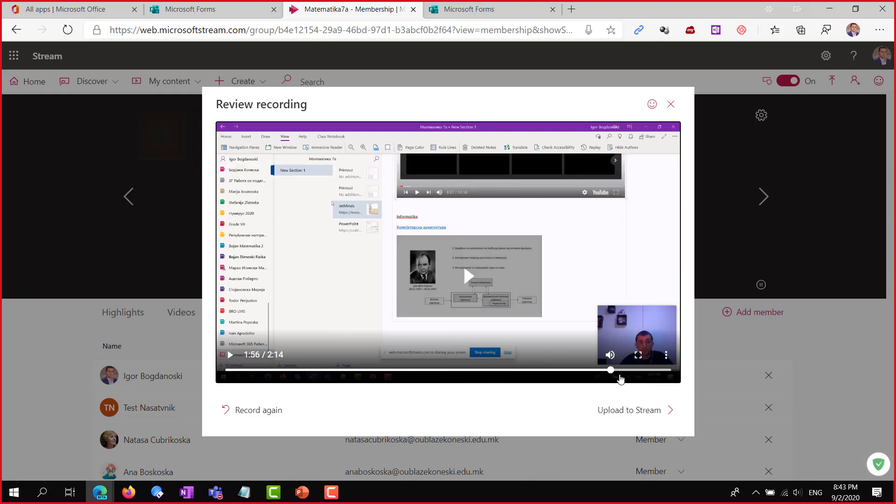
pyautogui.click(640, 371)
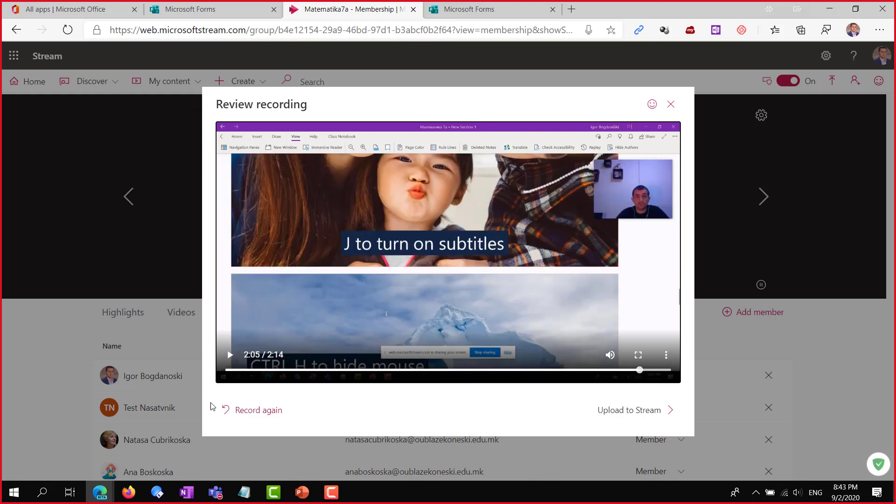
pyautogui.click(227, 371)
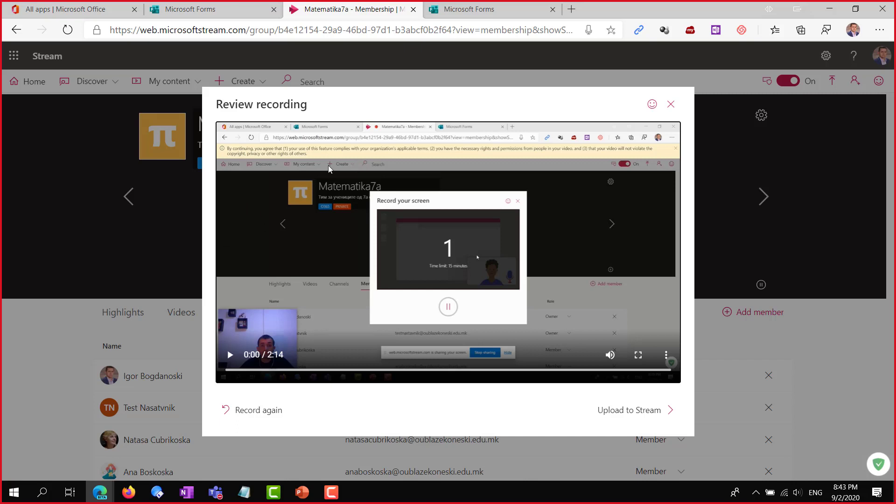
# Open the upload form and change the video name from 'Test snimkia' to 'Snimka 1'
pyautogui.click(639, 411)
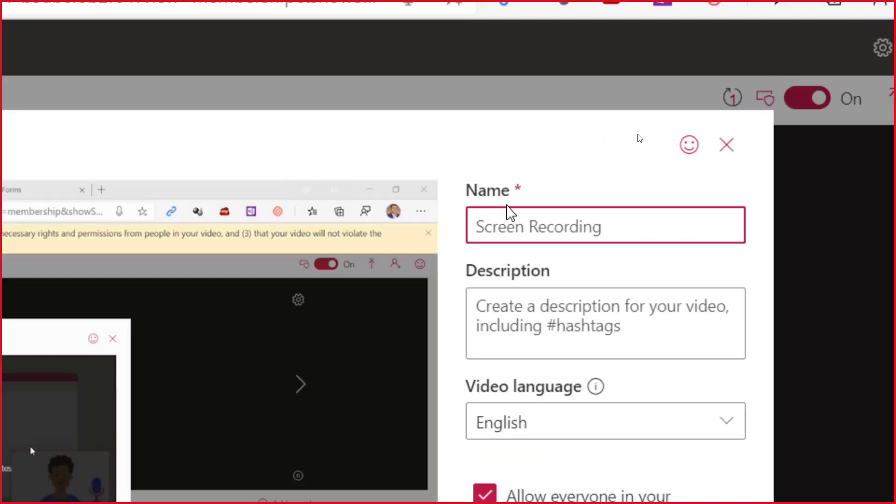
pyautogui.write('Test')
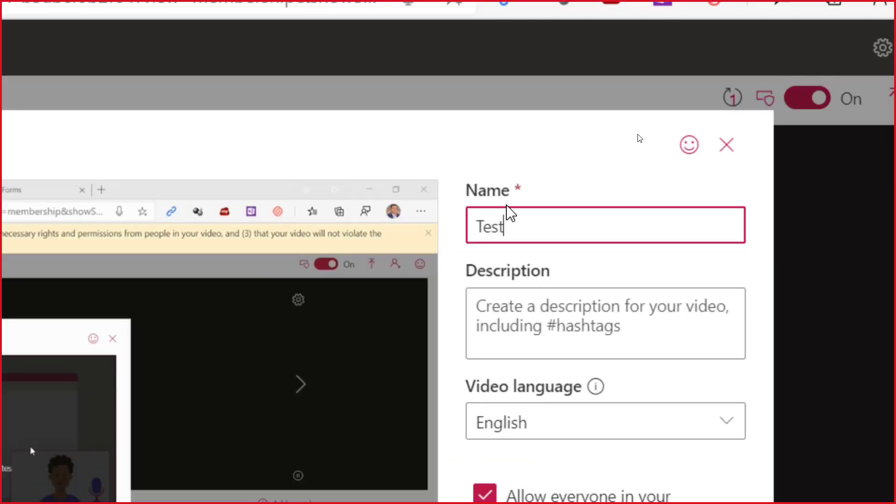
pyautogui.write(' s')
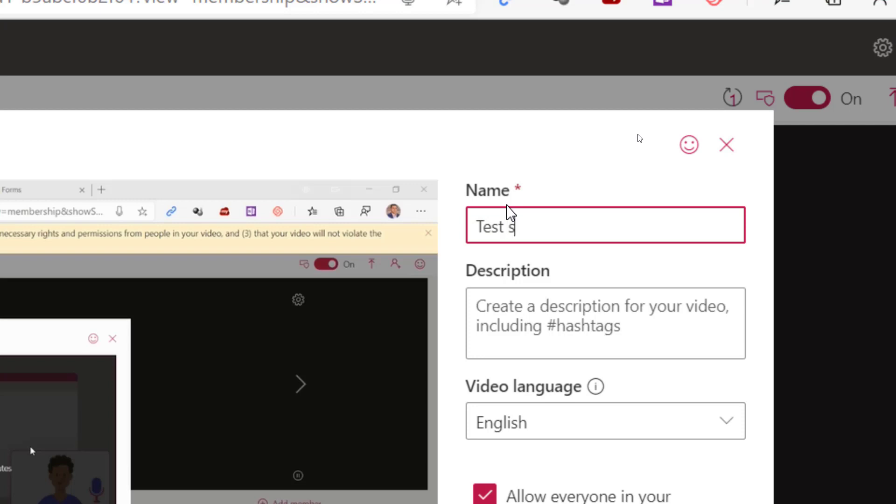
pyautogui.write('nimkia')
pyautogui.hotkey('ctrl', 'shift', 'Left')
pyautogui.hotkey('ctrl', 'shift', 'Left')
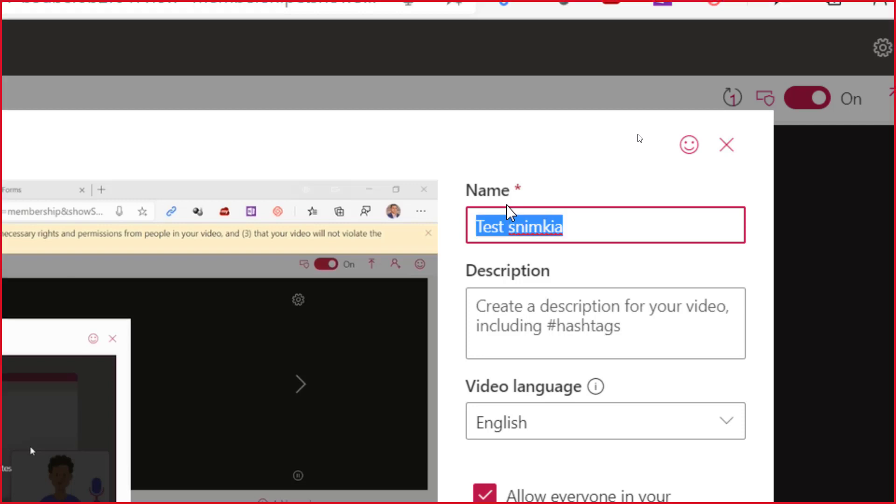
pyautogui.write('Sn')
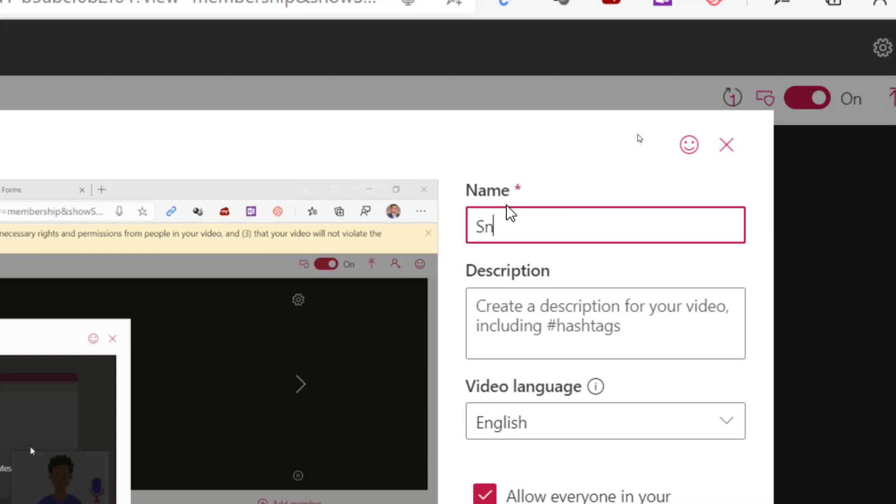
pyautogui.write('imka 1')
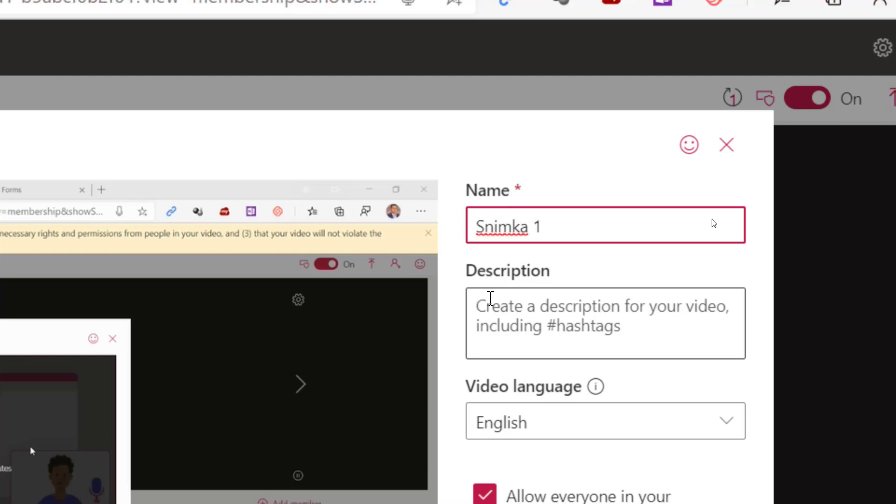
pyautogui.click(526, 309)
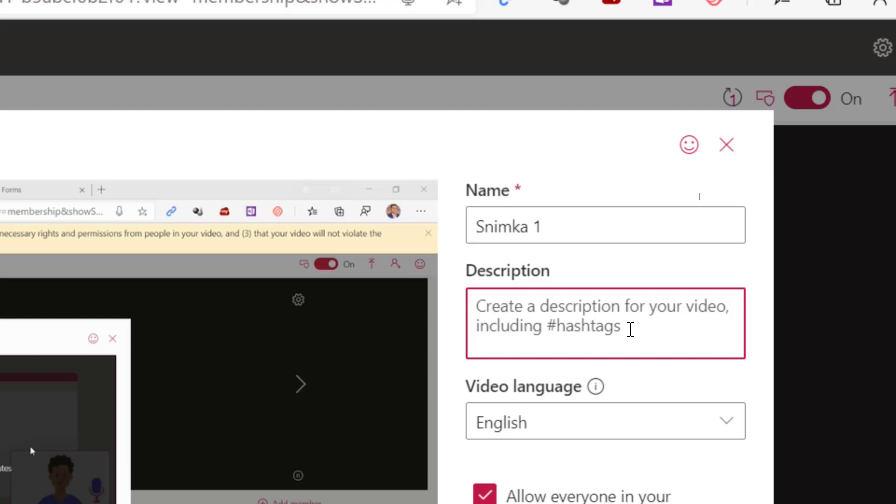
# Enter the hashtags #lekcija 1 #Algebra #Biologija 7 odd Tema 1, #Hemija aleni, #Mojata okolina on separate lines
pyautogui.write('#lekcija 1')
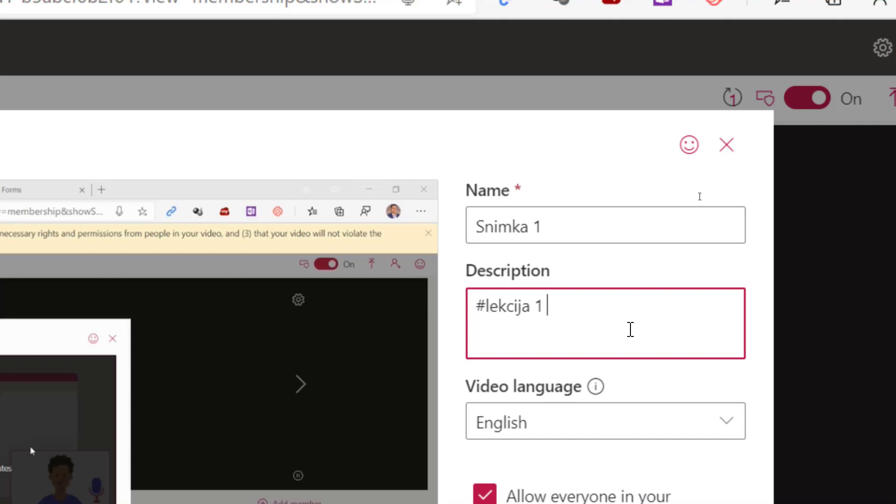
pyautogui.write(' #Al')
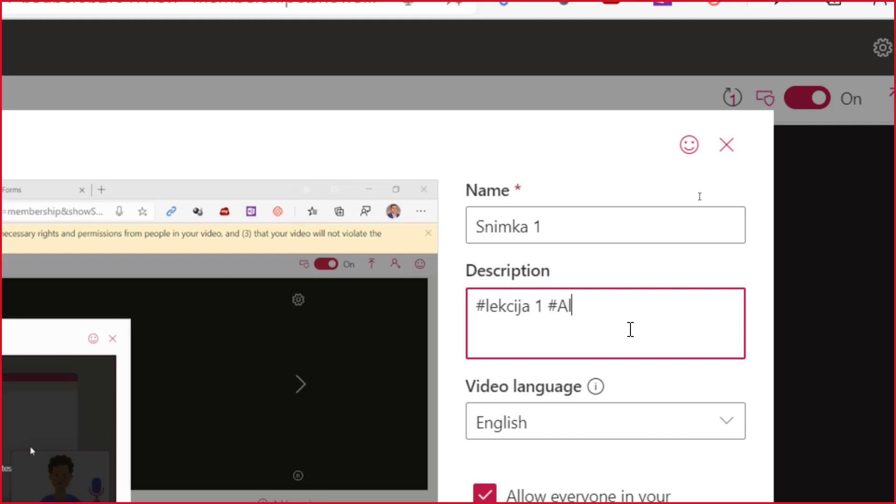
pyautogui.write('gebra')
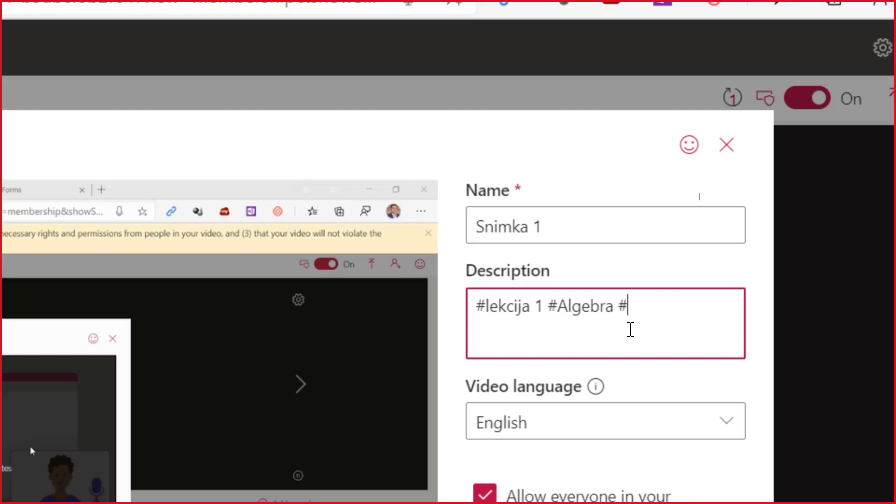
pyautogui.write(' #Biologija ')
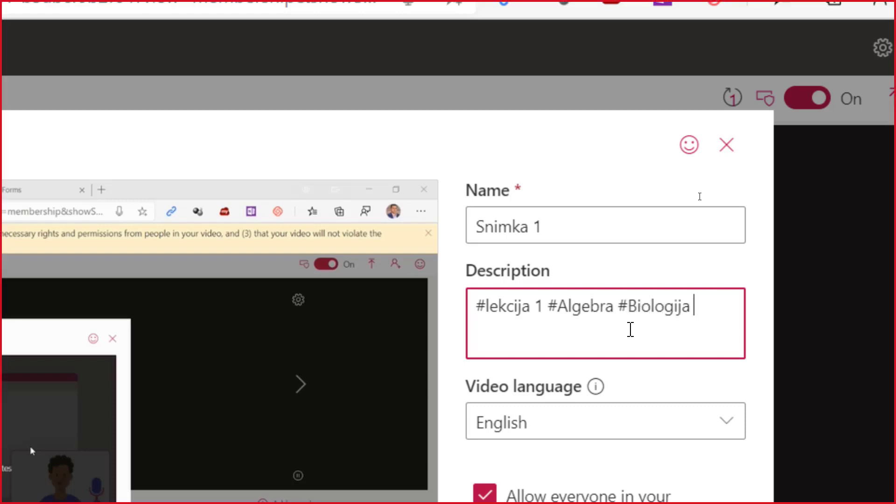
pyautogui.write('7 o')
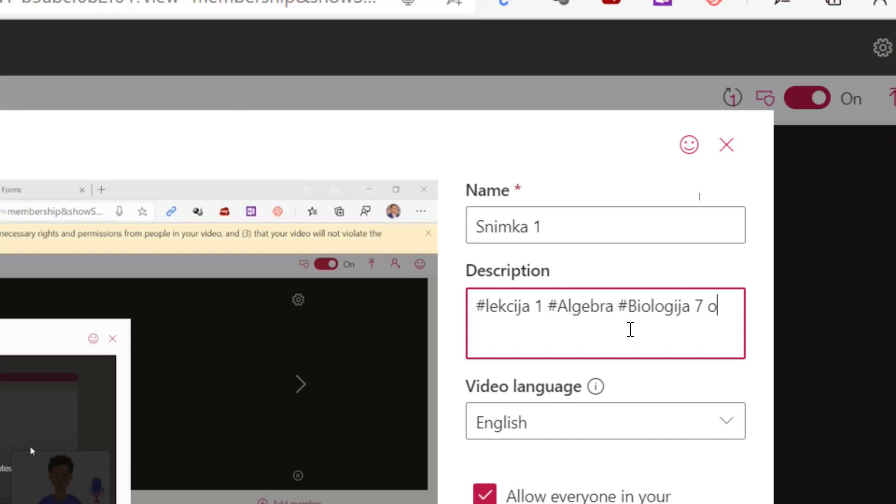
pyautogui.write('dd Tema 1')
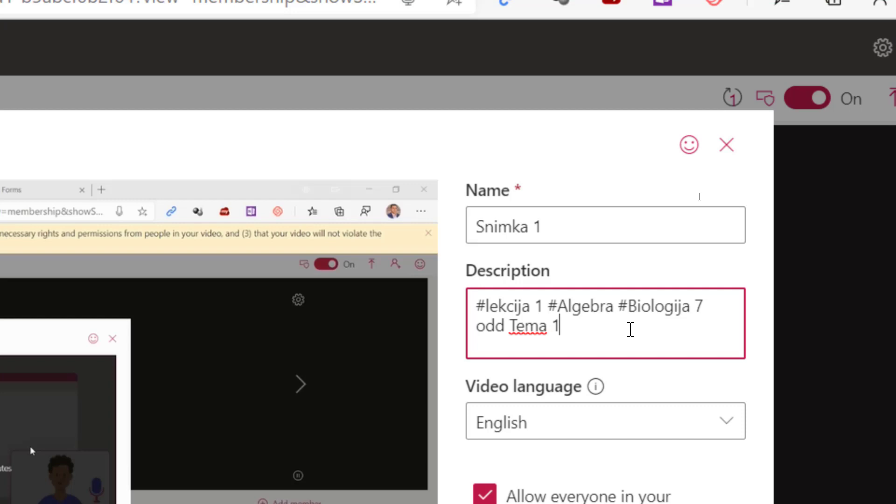
pyautogui.press('Return')
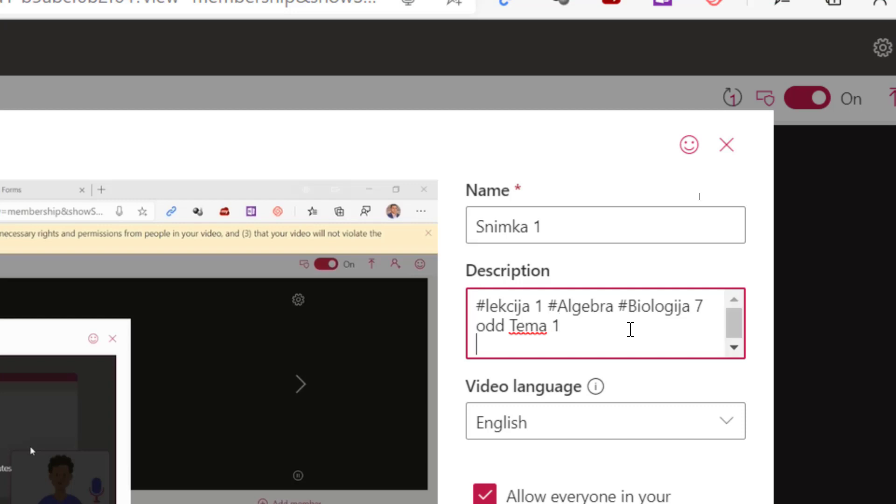
pyautogui.write('#Hemij')
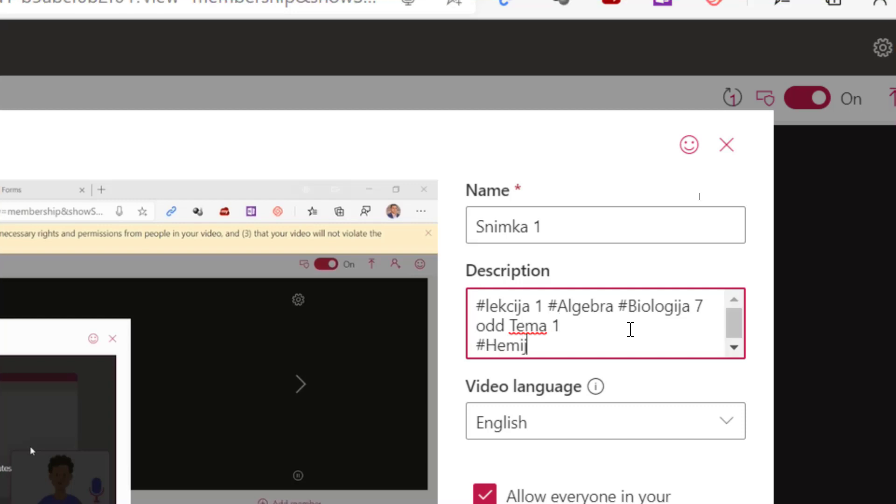
pyautogui.write('a ale')
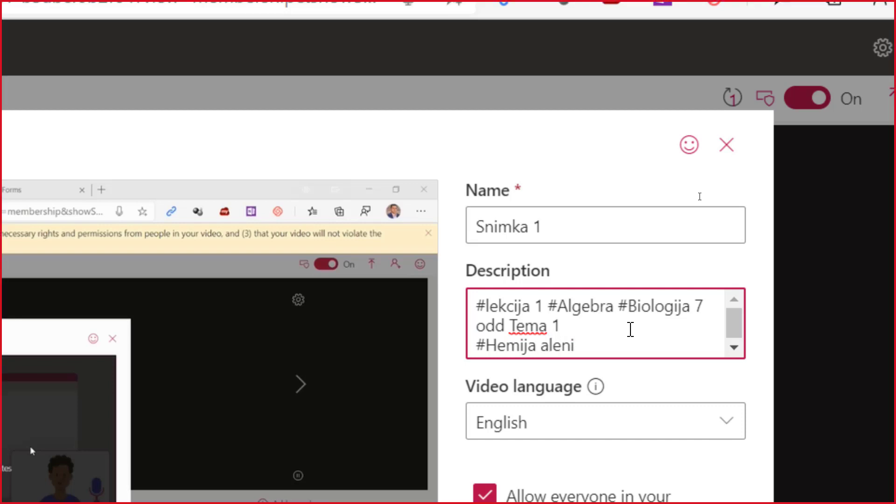
pyautogui.write('ni')
pyautogui.press('Return')
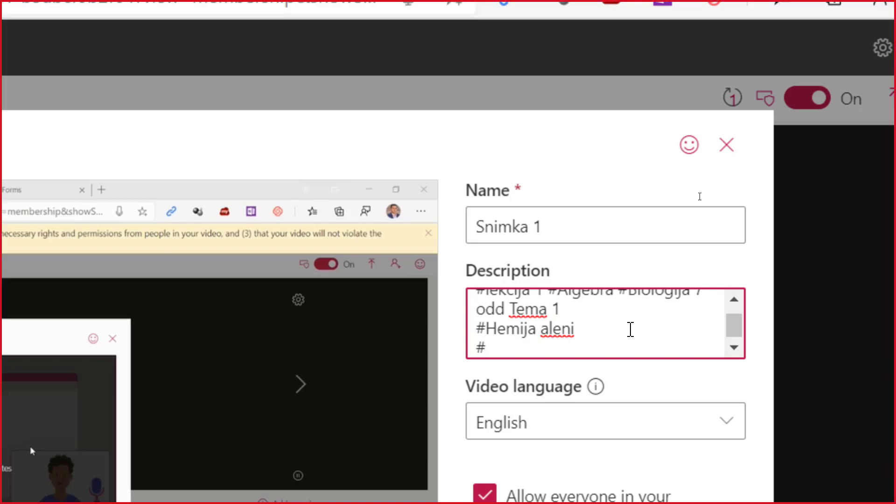
pyautogui.write('#')
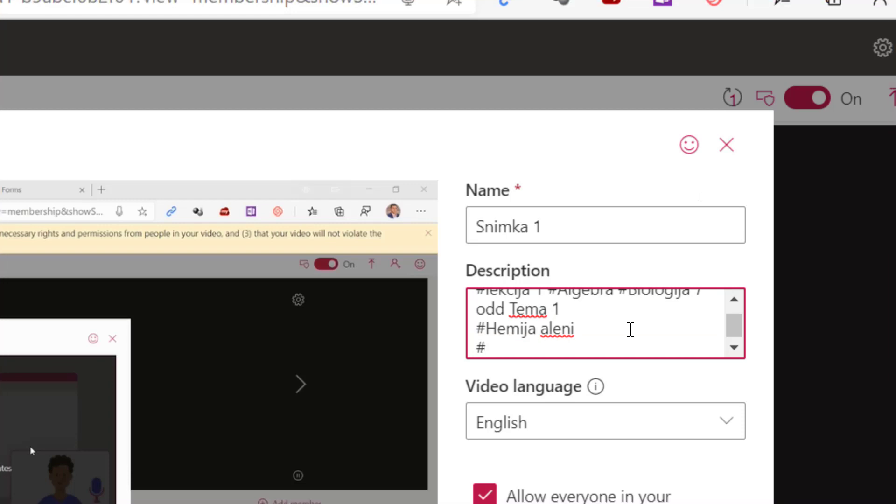
pyautogui.write('Mojata')
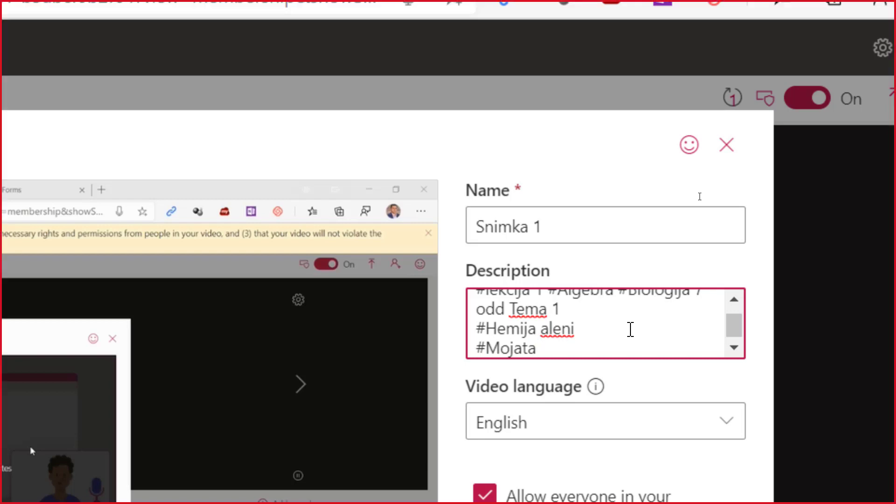
pyautogui.write(' okolin')
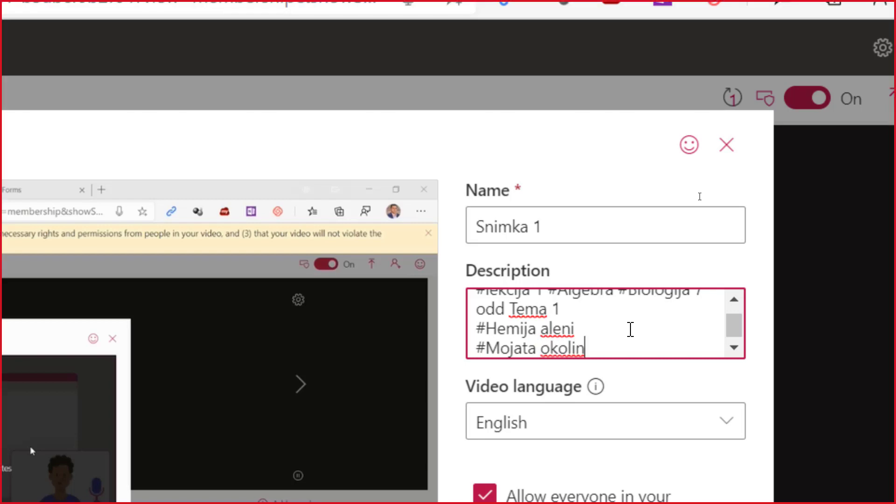
pyautogui.write('a')
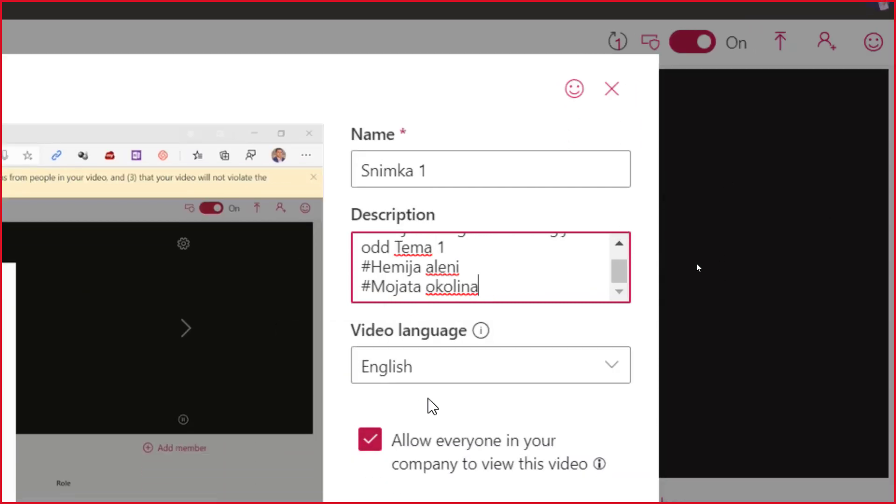
# Choose Macedonian from the Video language dropdown list
pyautogui.click(611, 376)
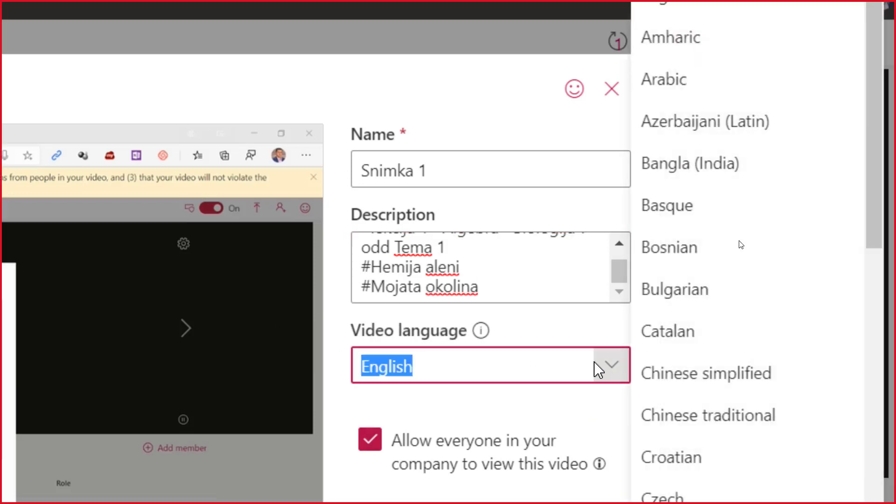
pyautogui.press('Escape')
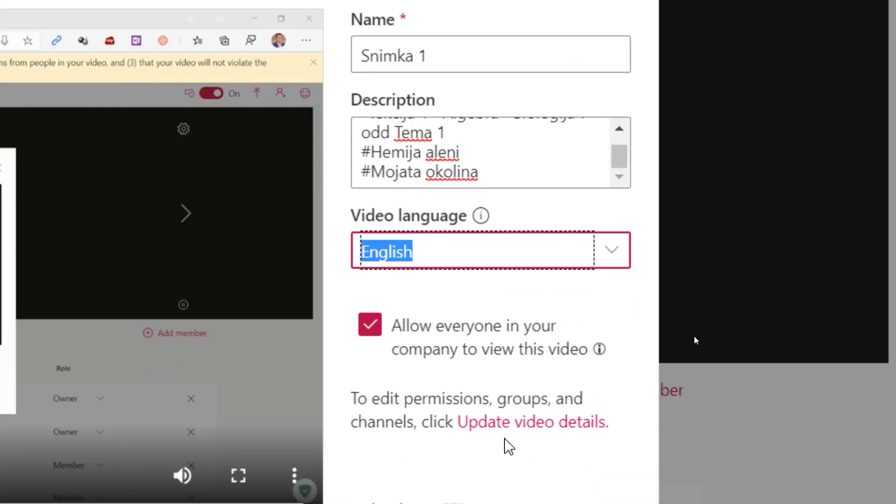
pyautogui.click(615, 252)
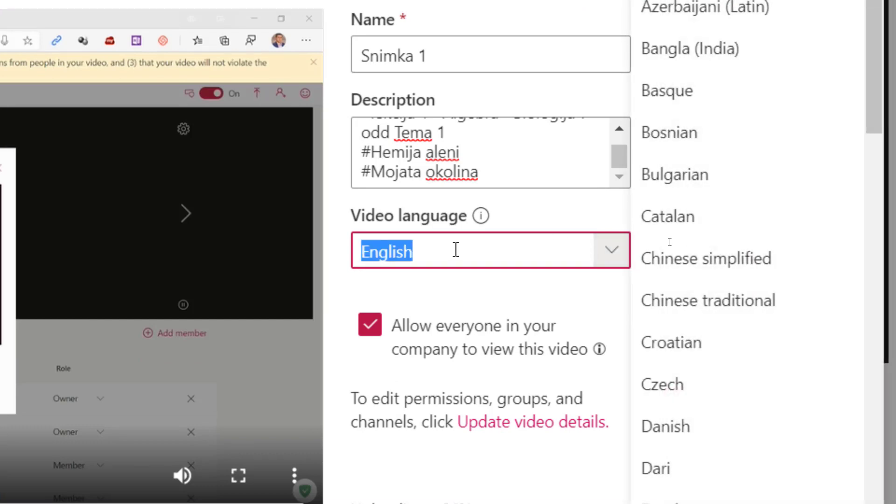
pyautogui.scroll(-20, 658, 254)
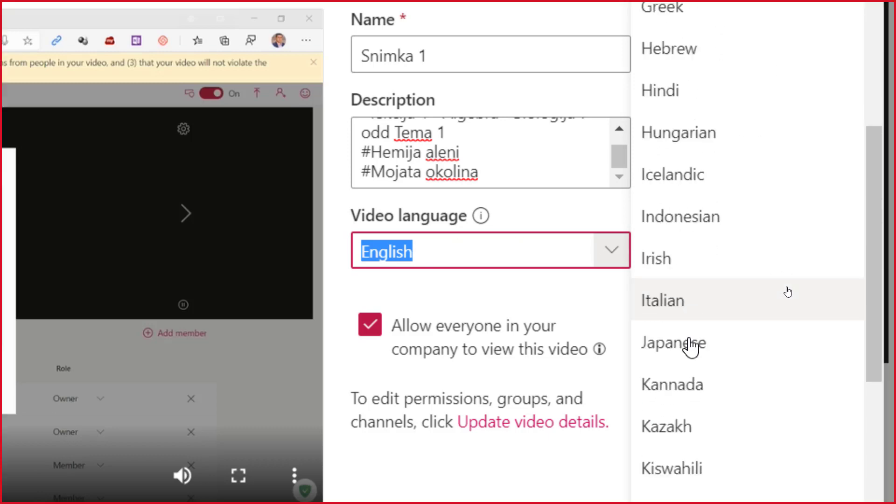
pyautogui.click(683, 189)
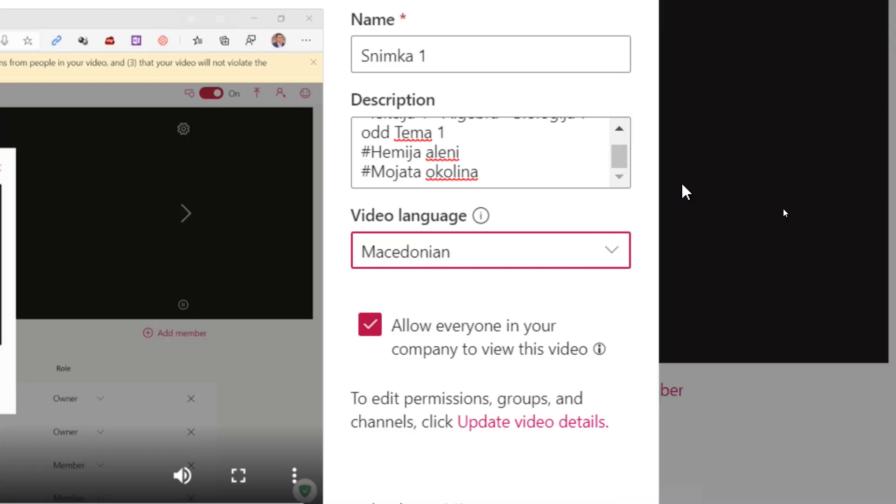
pyautogui.moveTo(432, 386)
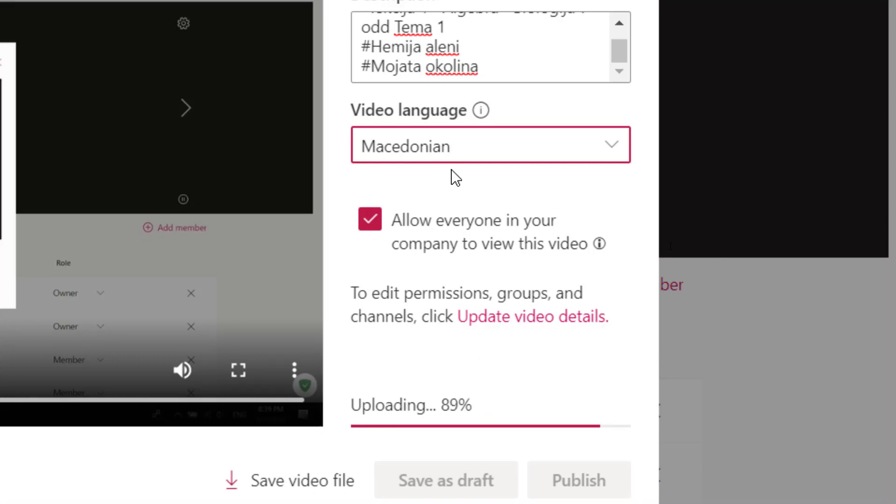
pyautogui.moveTo(483, 111)
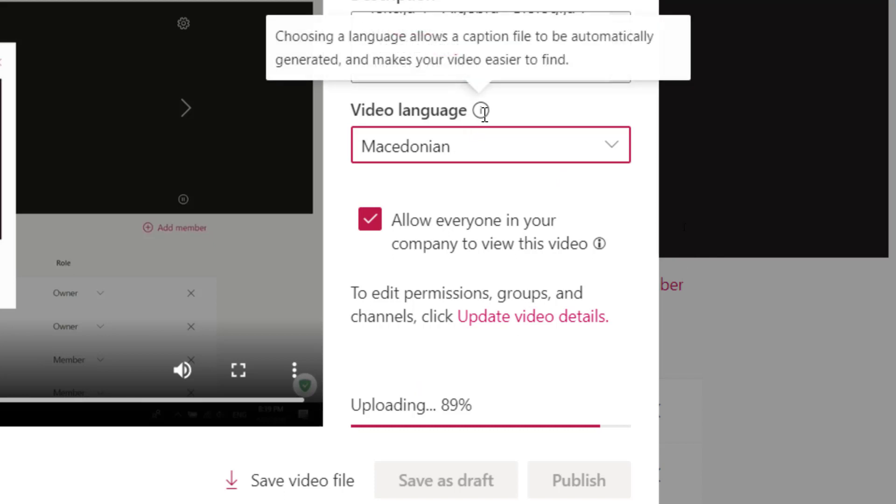
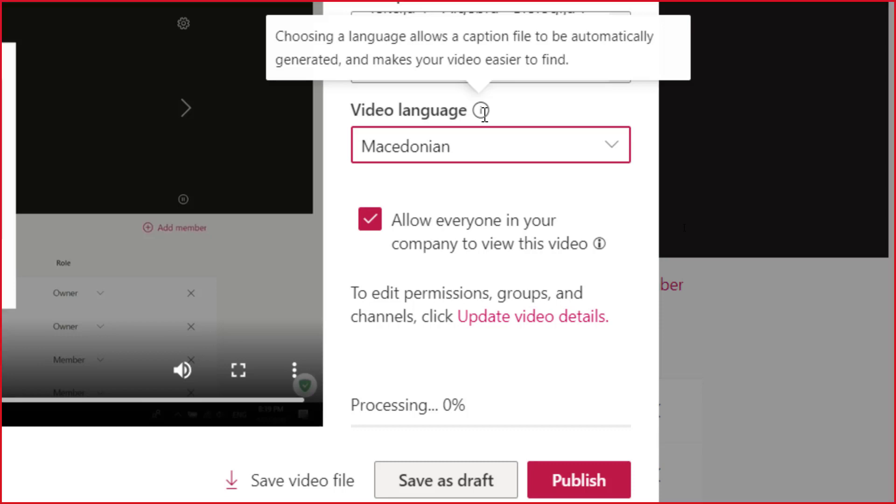
# Open the Snimka 1 video's full details editor and scroll to its Thumbnail section
pyautogui.click(521, 311)
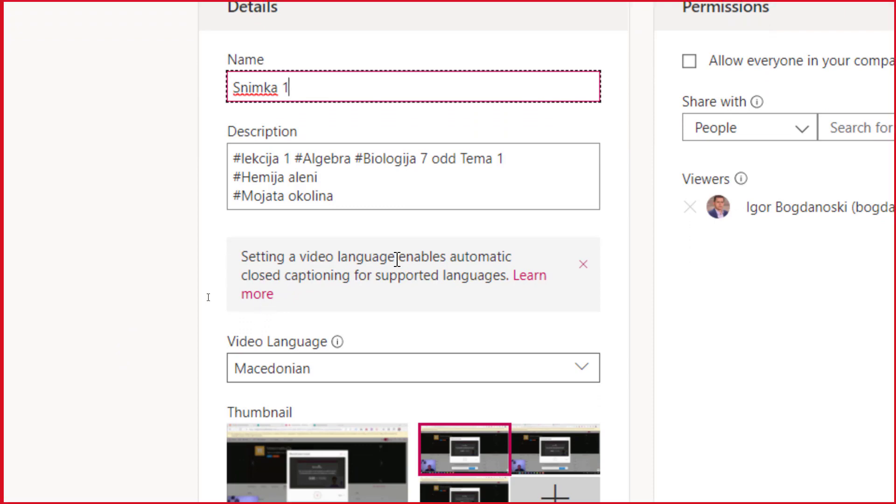
pyautogui.scroll(-3, 344, 265)
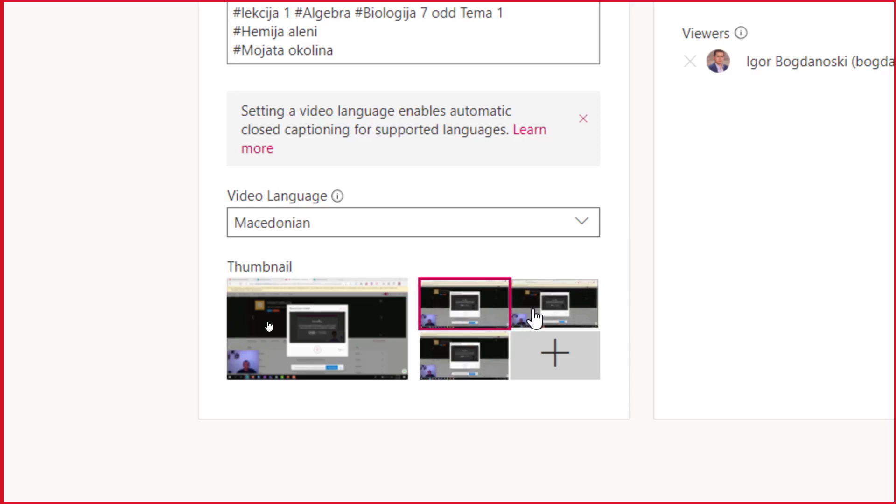
# Try several suggested frames, settling on the bottom-left one as Snimka 1's thumbnail
pyautogui.click(549, 316)
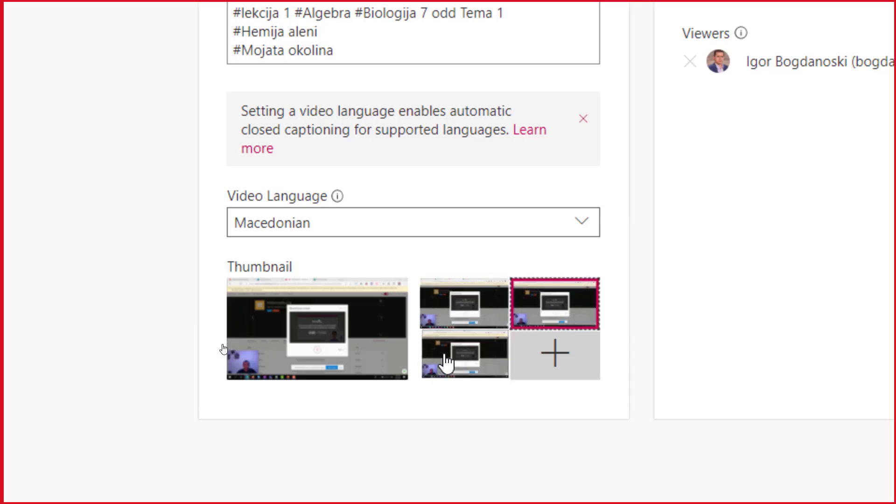
pyautogui.click(445, 364)
pyautogui.click(448, 317)
pyautogui.click(450, 347)
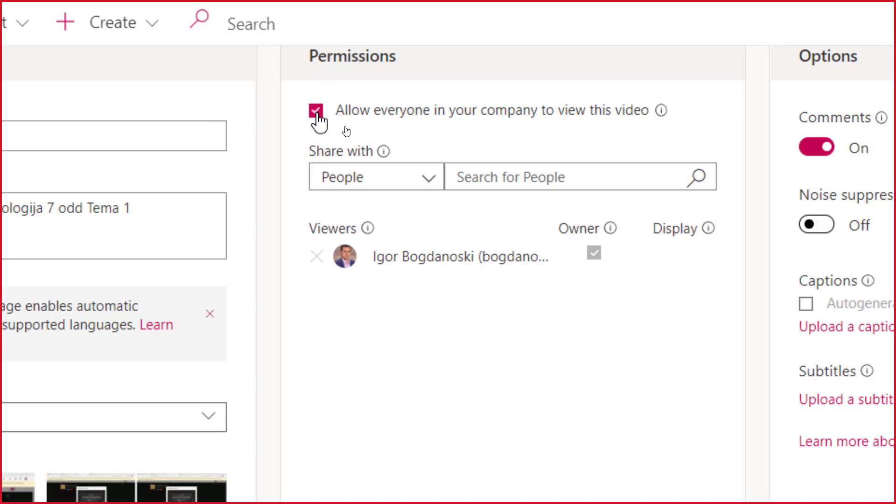
# Turn off company-wide viewing and add a colleague, found by name in People, as a viewer
pyautogui.click(316, 112)
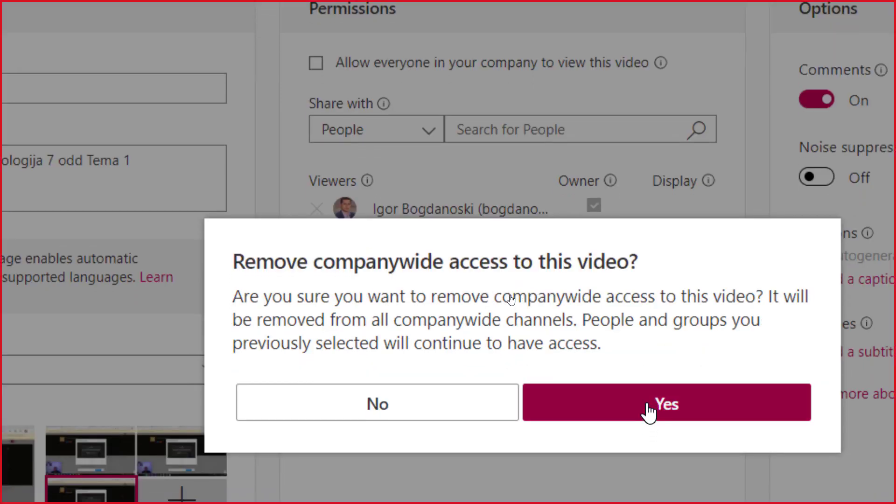
pyautogui.click(648, 405)
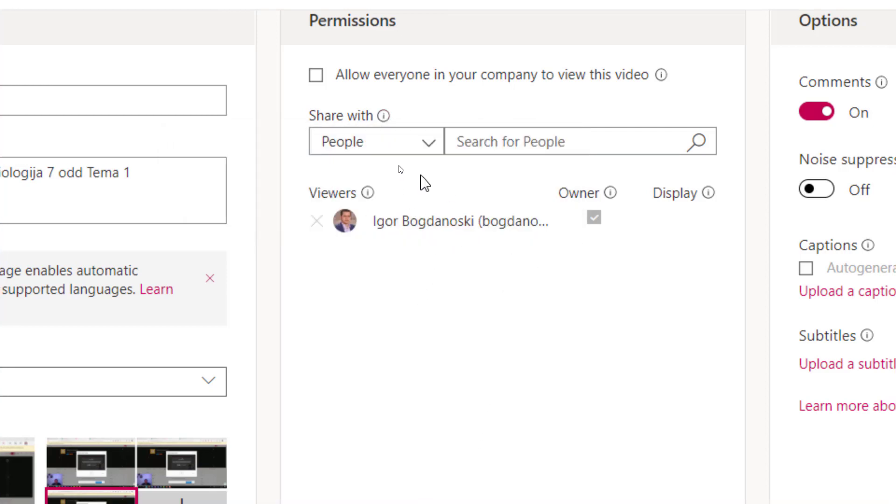
pyautogui.click(488, 143)
pyautogui.write('Na')
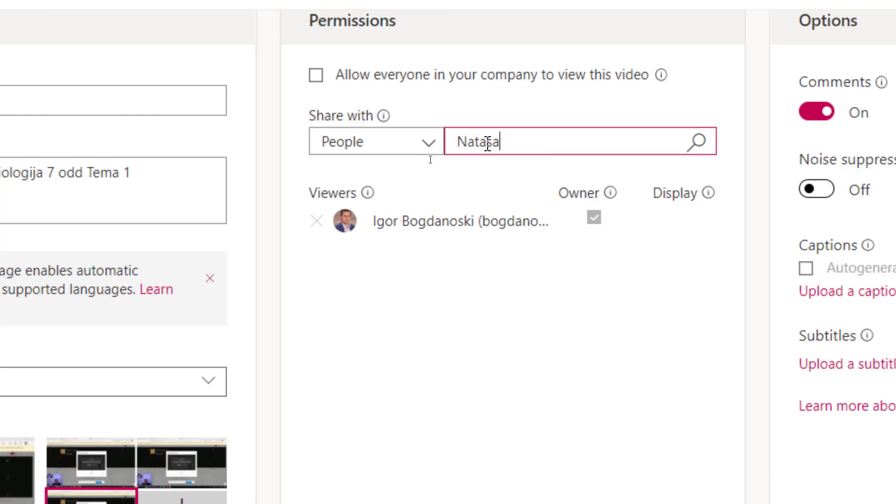
pyautogui.write('tasa')
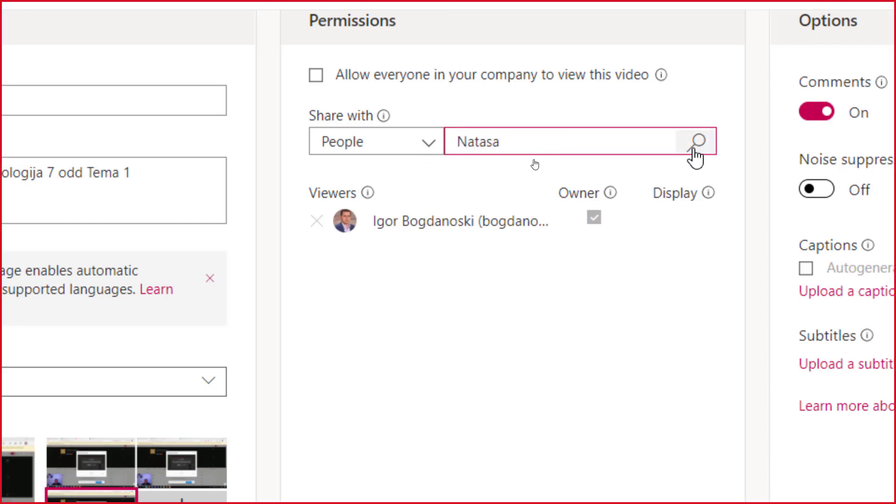
pyautogui.click(695, 145)
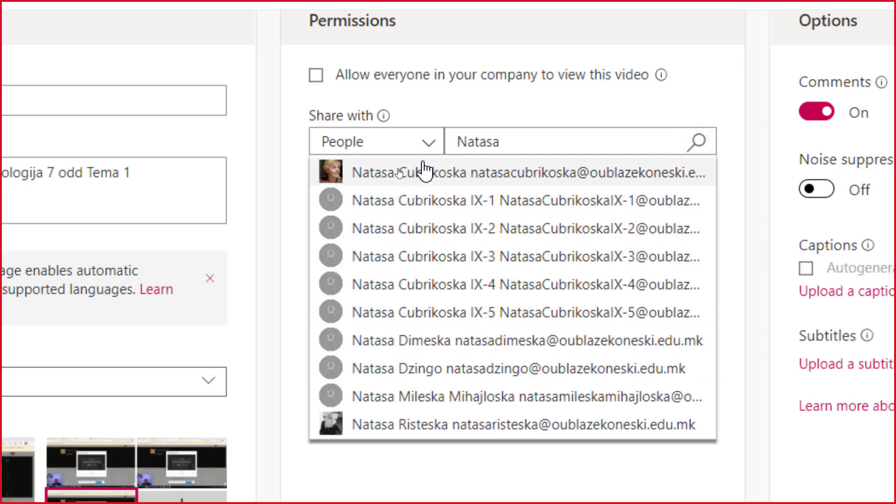
pyautogui.click(420, 173)
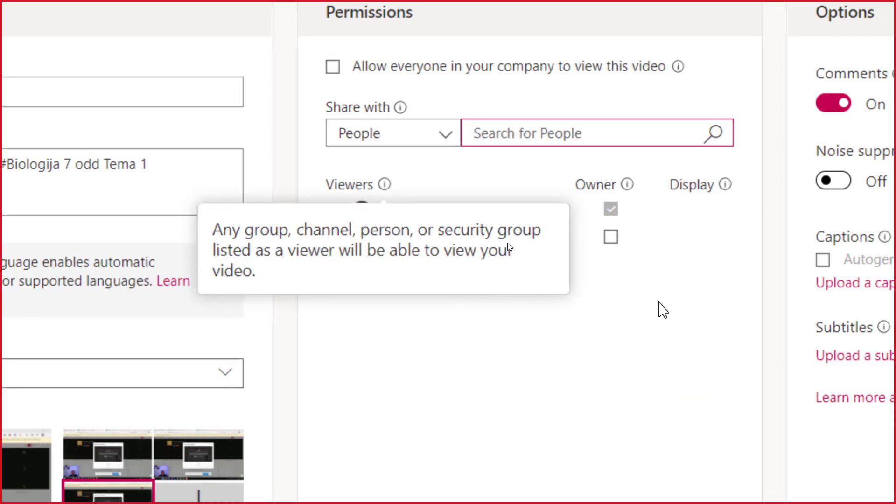
pyautogui.click(663, 310)
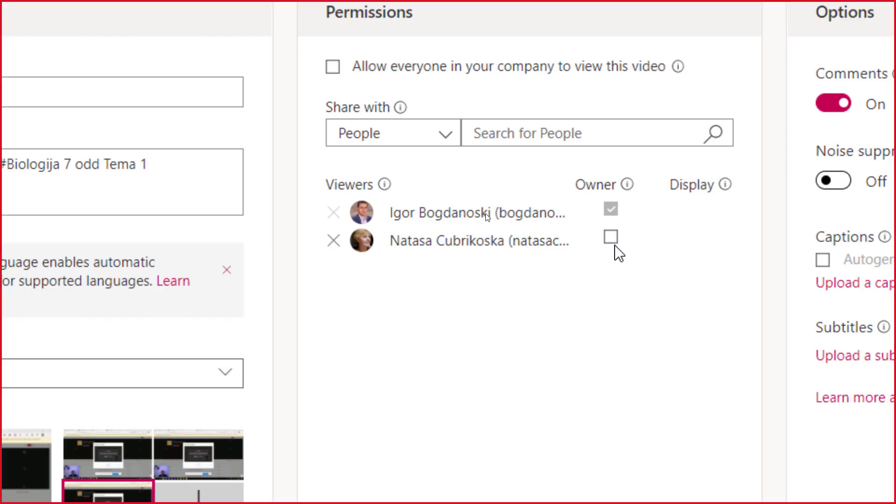
# Share the video with the Matematika7a group found by searching My groups for 'Matematika'
pyautogui.click(450, 139)
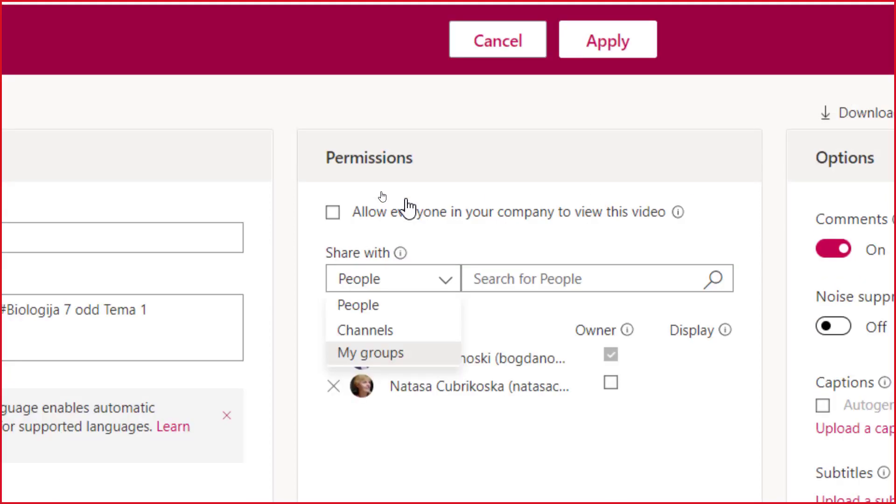
pyautogui.click(400, 353)
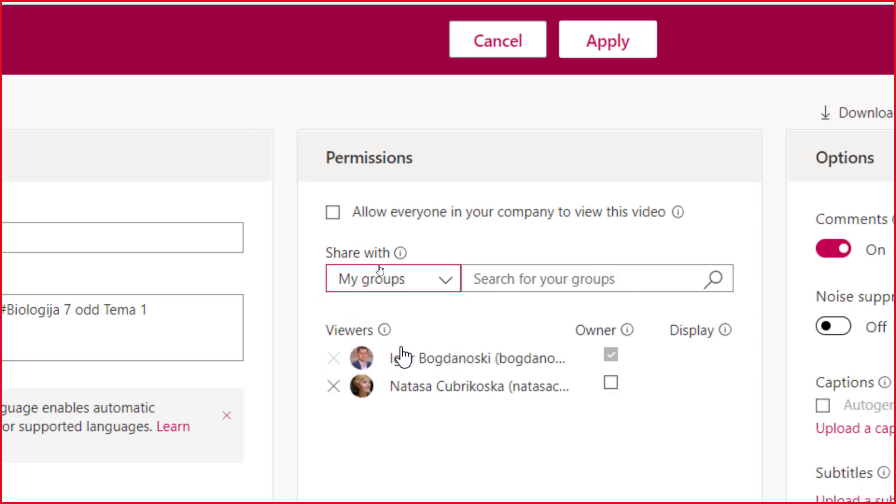
pyautogui.click(550, 275)
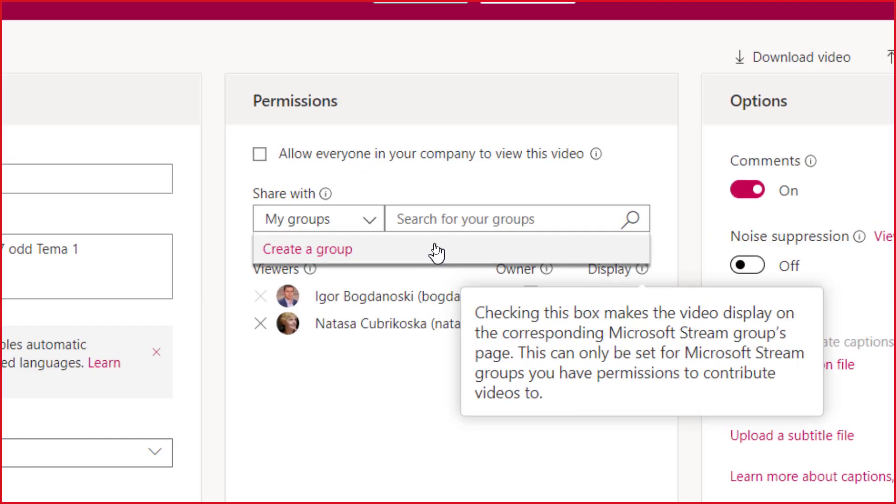
pyautogui.click(480, 219)
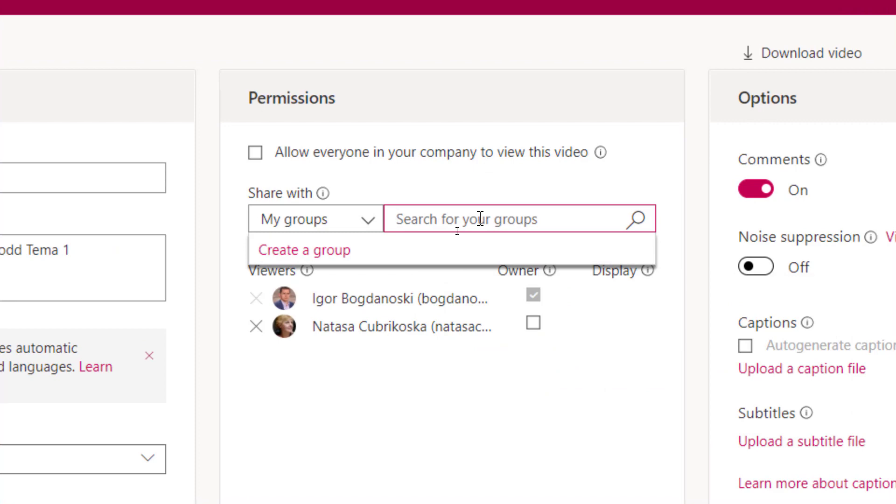
pyautogui.write('Matematika')
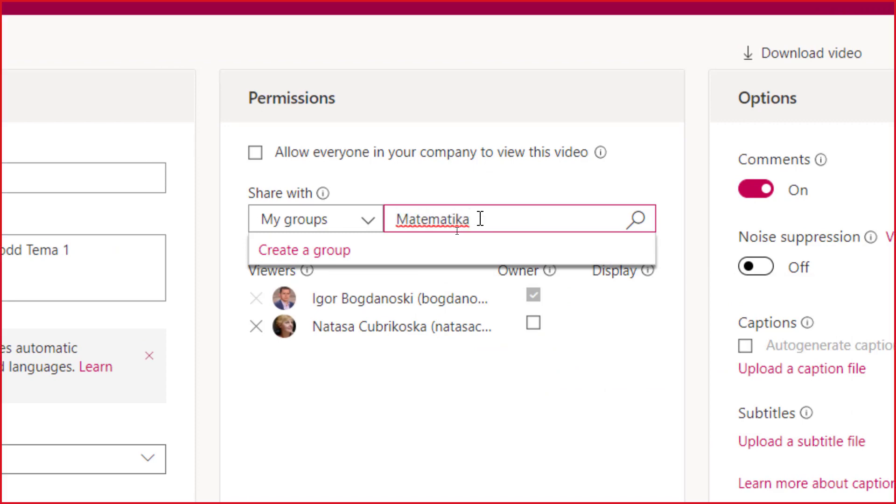
pyautogui.click(636, 223)
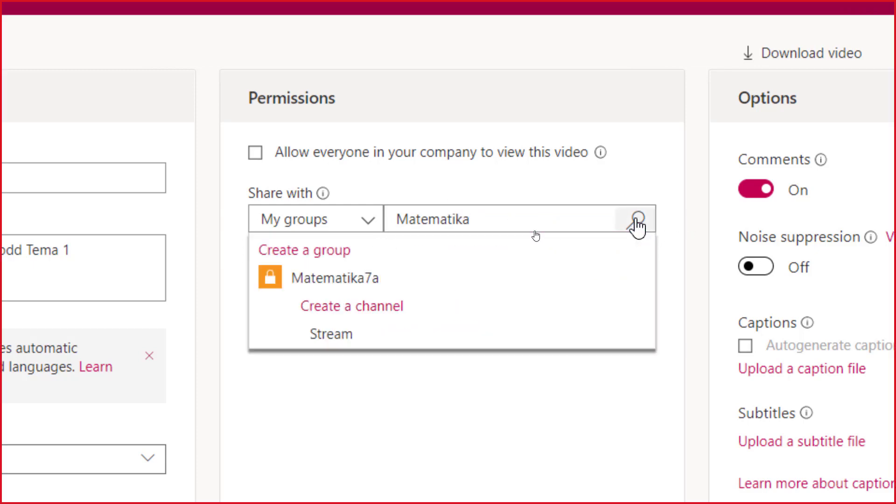
pyautogui.click(328, 283)
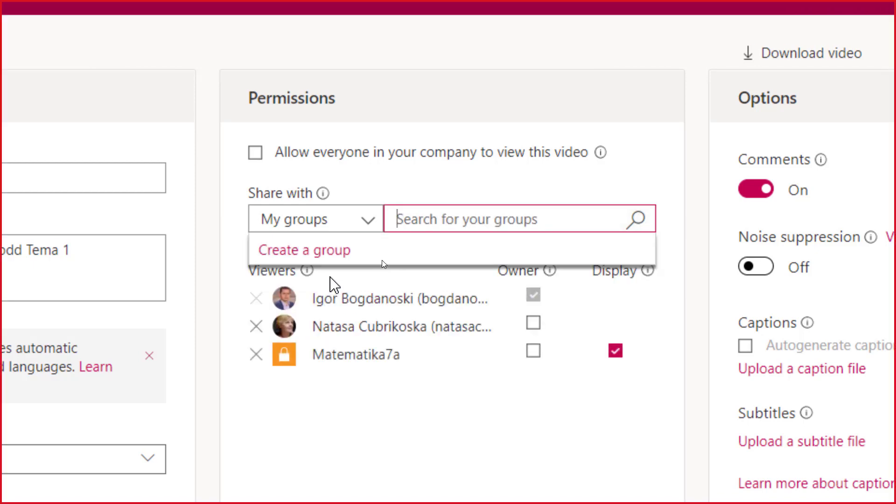
pyautogui.click(366, 223)
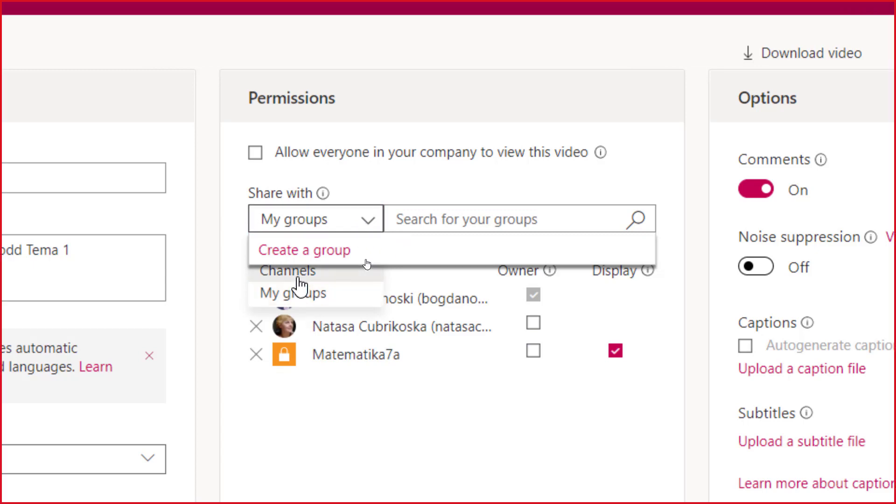
# Search Channels for 'Stream' and add the Stream and Stream Videos channels as viewers
pyautogui.click(298, 271)
pyautogui.moveTo(306, 270)
pyautogui.scroll(-1, 295, 432)
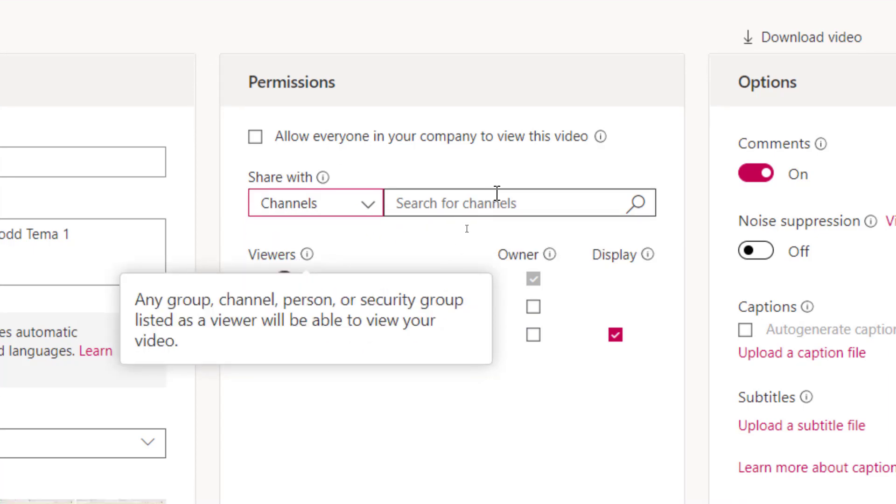
pyautogui.click(506, 206)
pyautogui.write('Stre')
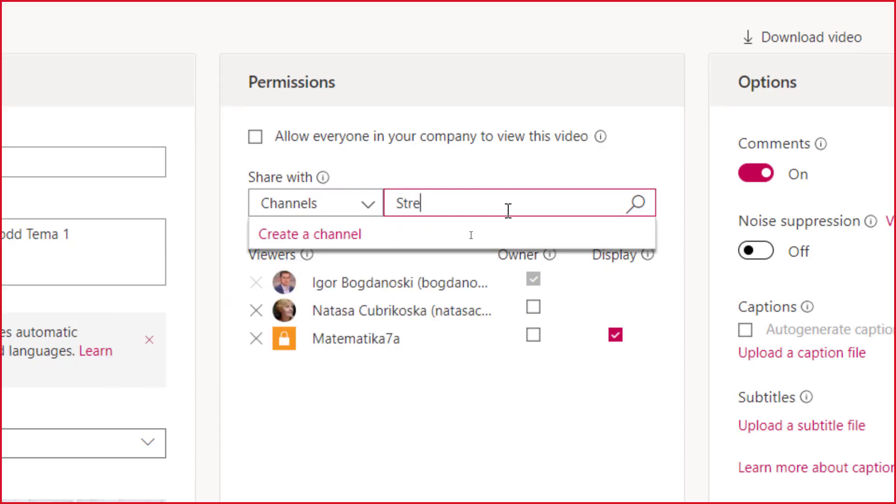
pyautogui.write('am')
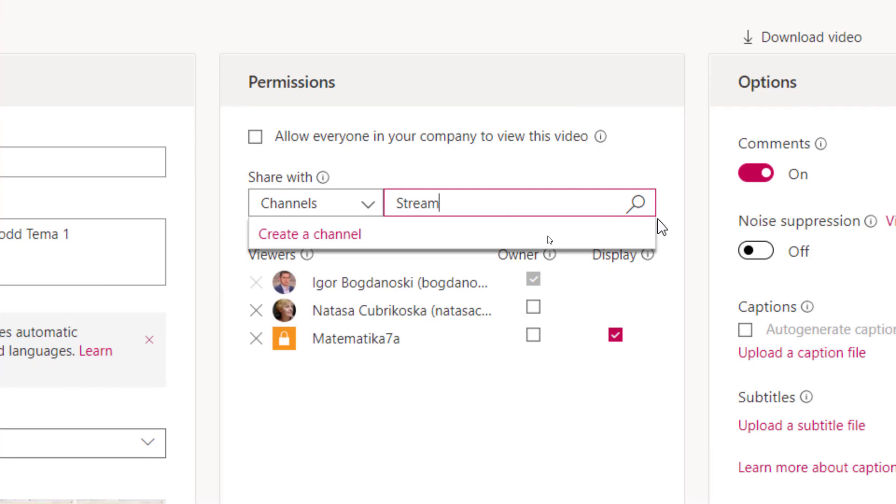
pyautogui.click(635, 204)
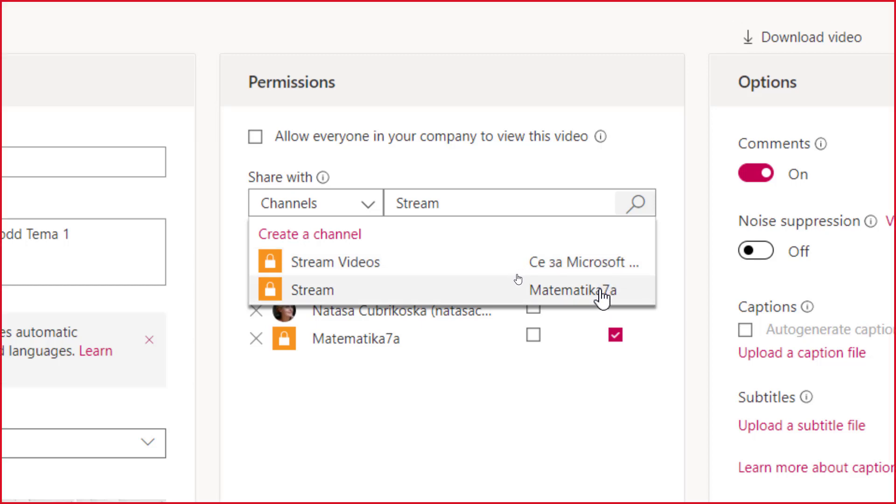
pyautogui.click(601, 291)
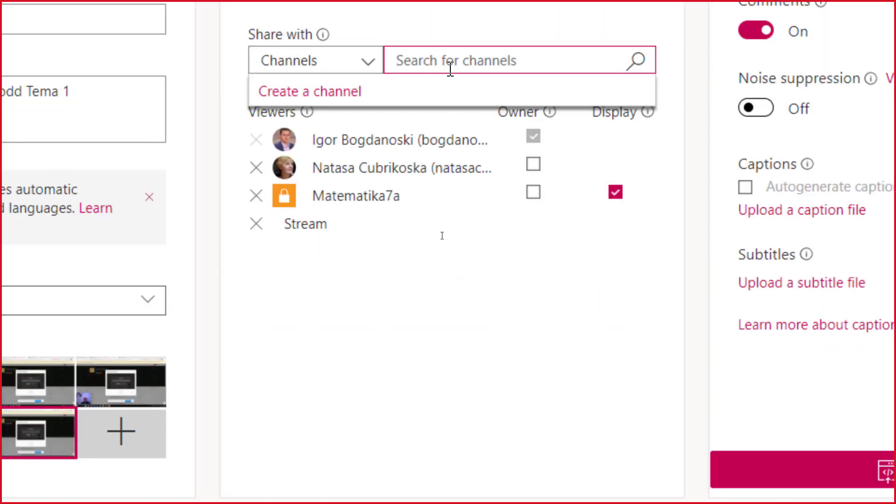
pyautogui.write('Strea')
pyautogui.write('m')
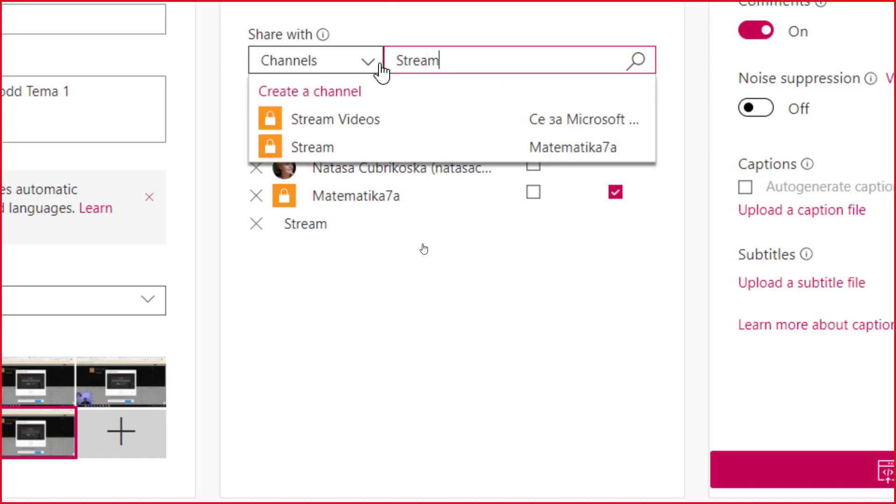
pyautogui.click(562, 126)
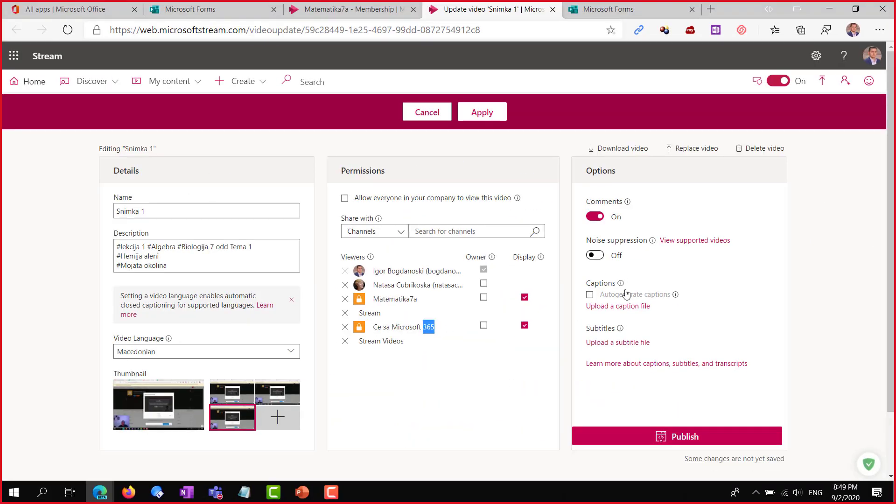
pyautogui.moveTo(625, 294)
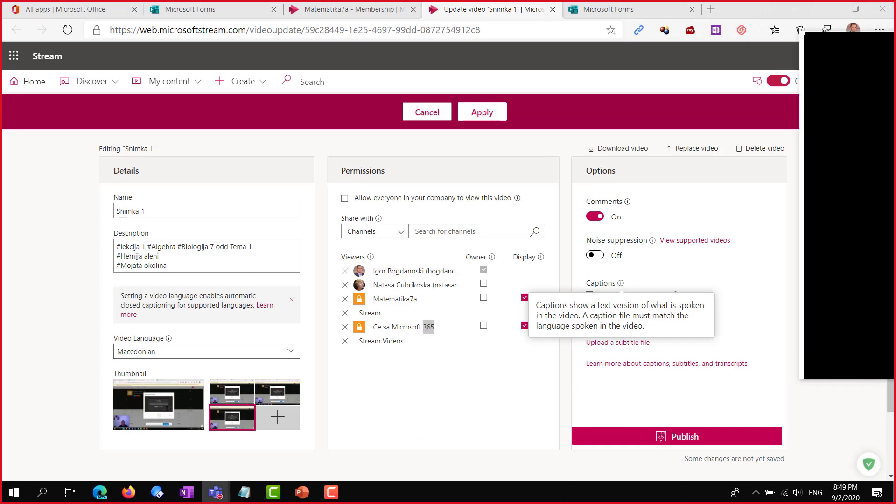
pyautogui.hotkey('alt', 'Tab')
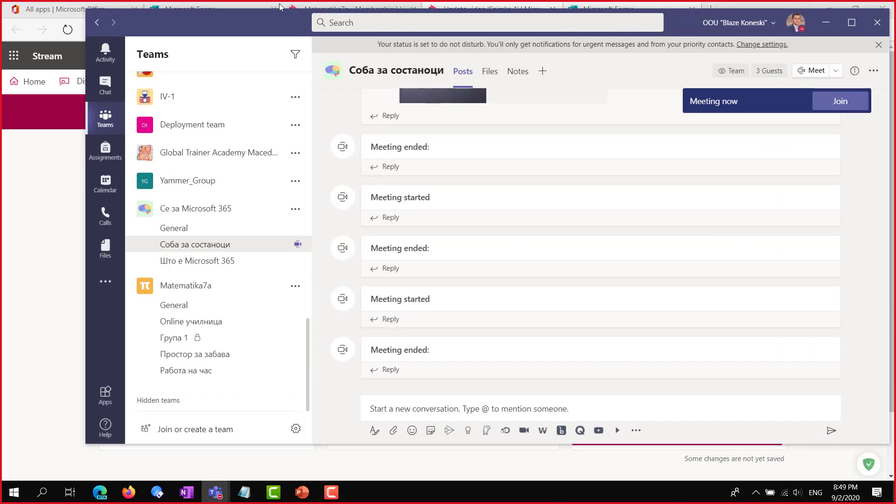
pyautogui.click(847, 29)
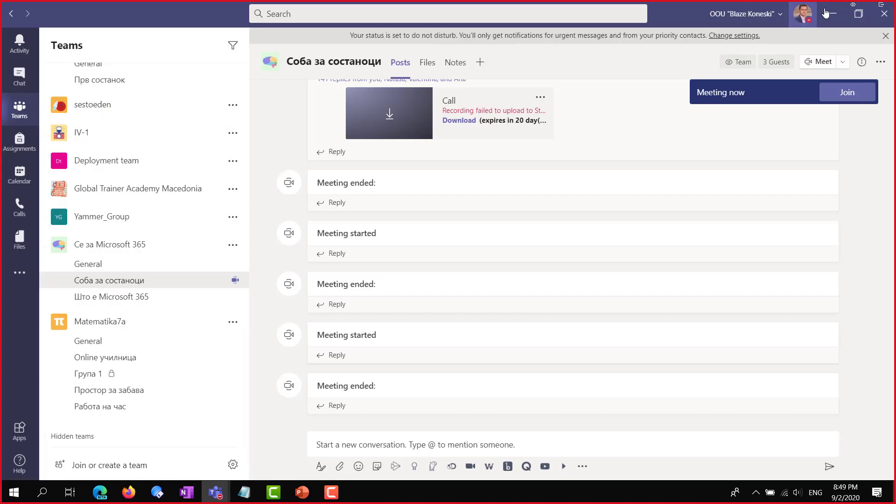
pyautogui.click(881, 9)
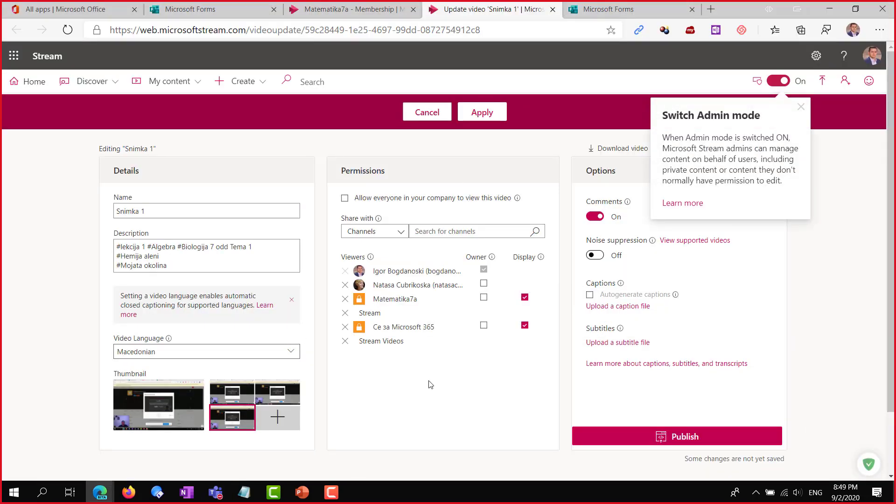
# Dismiss the Admin mode tip and switch Noise suppression to On in the Options panel
pyautogui.click(801, 111)
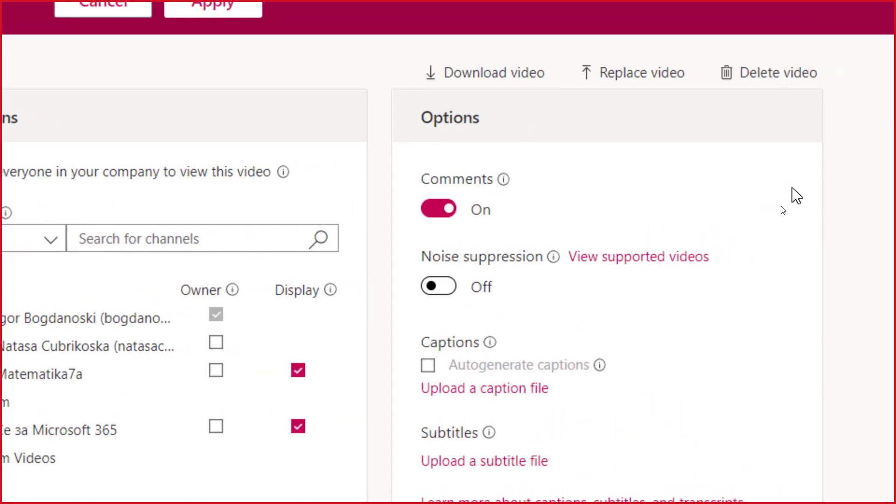
pyautogui.moveTo(468, 183)
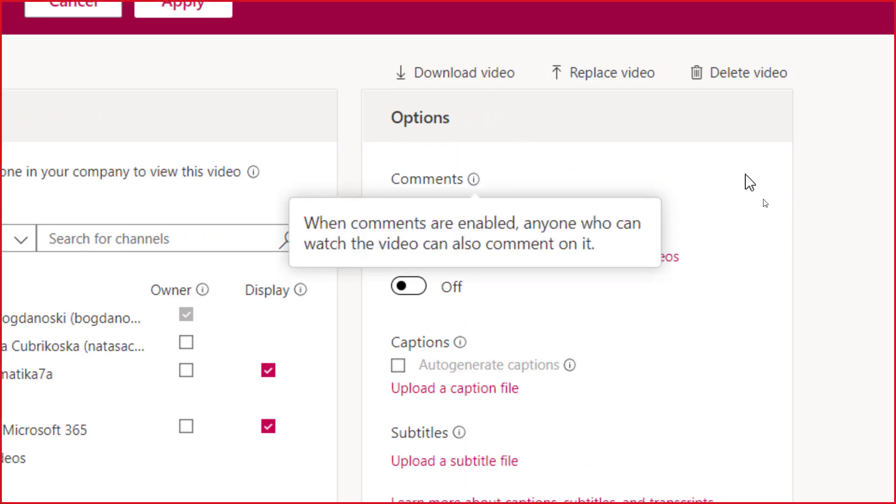
pyautogui.click(419, 288)
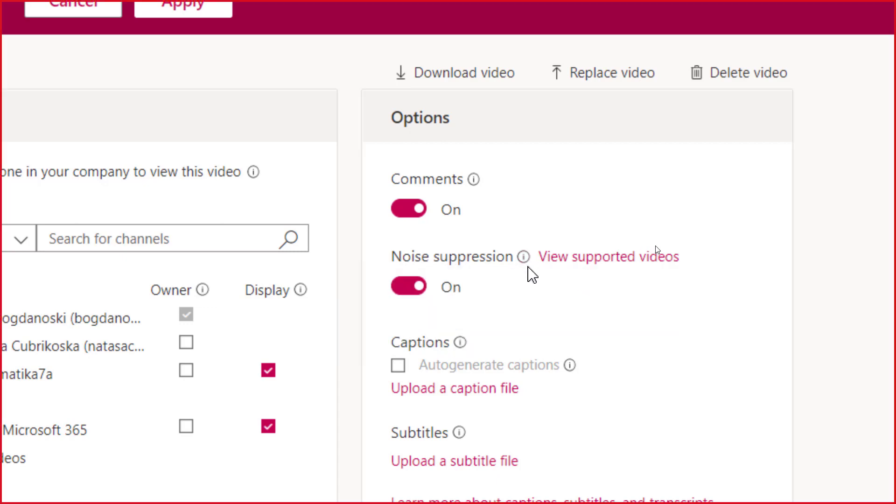
pyautogui.moveTo(524, 260)
pyautogui.moveTo(460, 355)
pyautogui.scroll(-3, 402, 365)
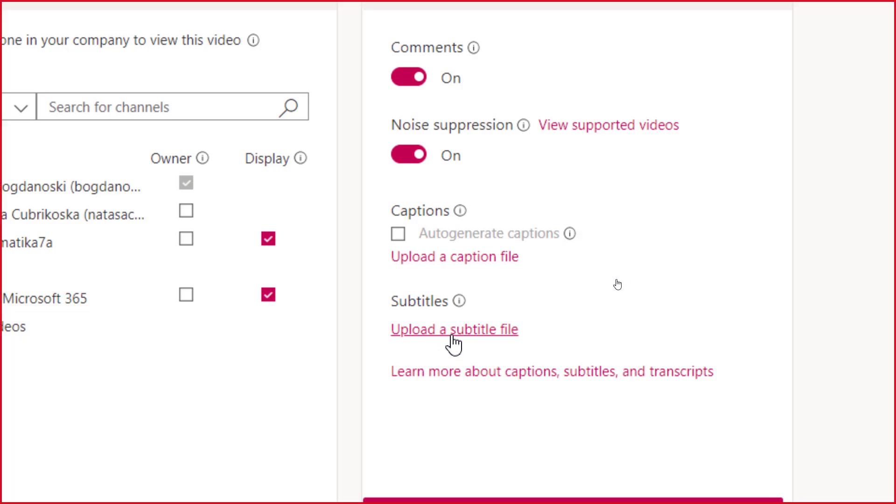
pyautogui.scroll(-1, 454, 336)
pyautogui.scroll(-2, 496, 380)
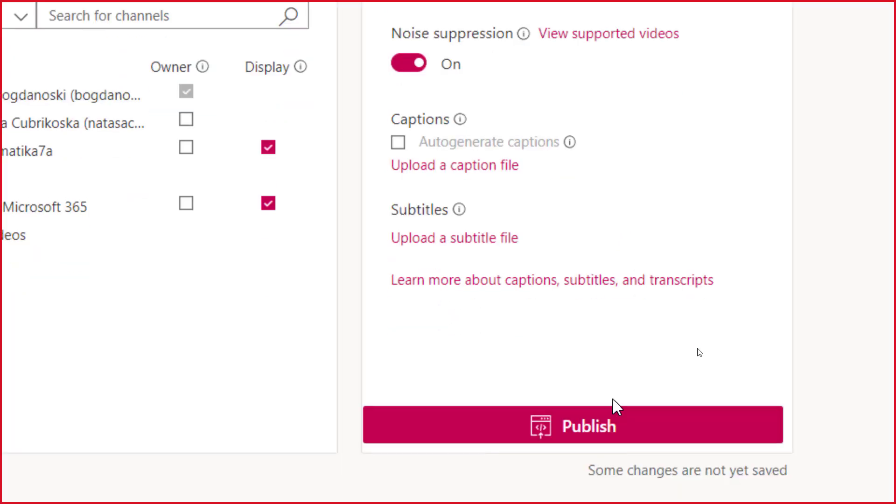
# Publish Snimka 1, then open the Part 7 Forms video's details editor from My content > Videos
pyautogui.click(602, 431)
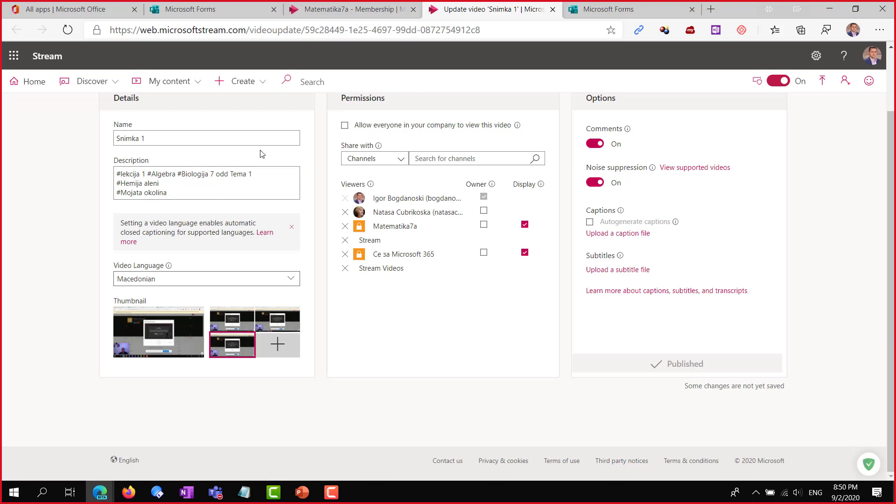
pyautogui.click(197, 84)
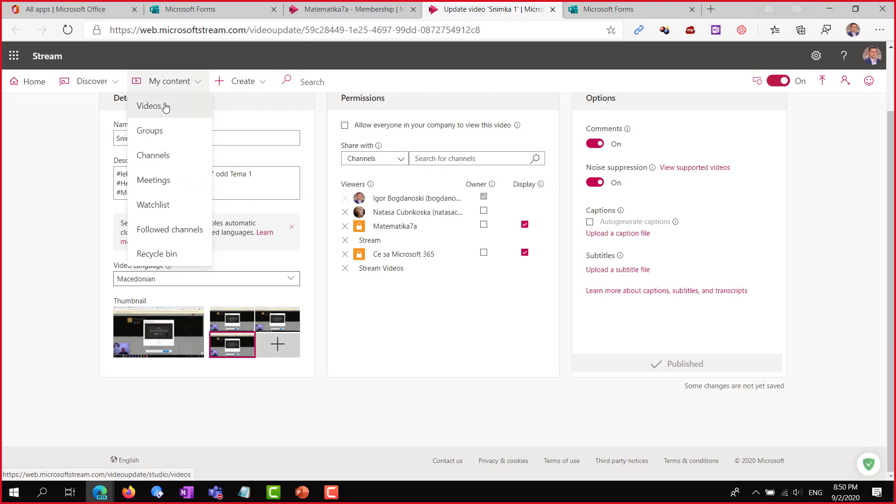
pyautogui.click(166, 108)
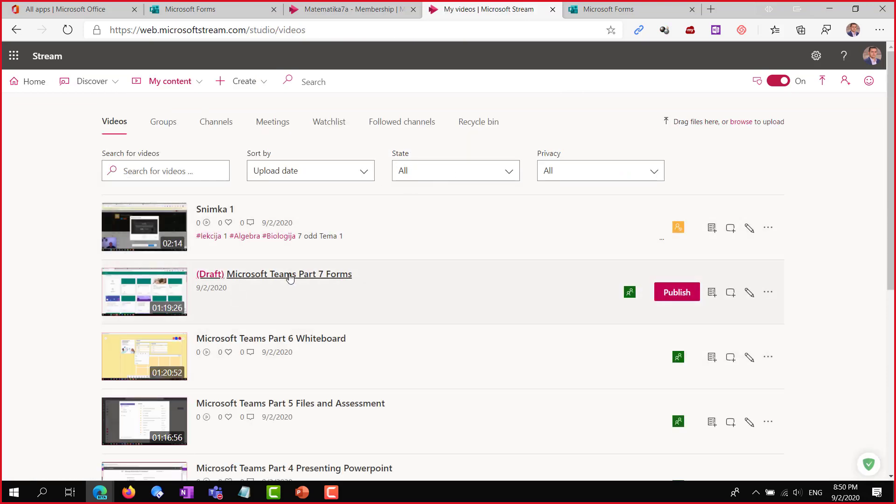
pyautogui.scroll(-3, 290, 277)
pyautogui.scroll(3, 290, 248)
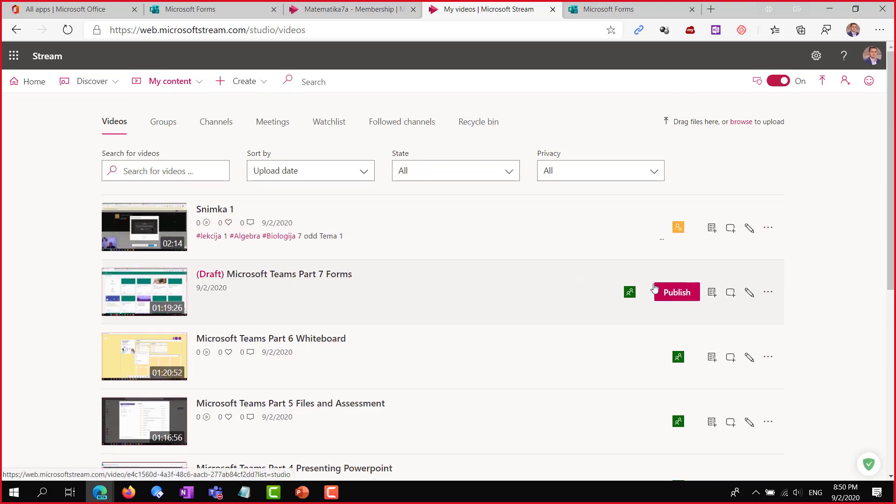
pyautogui.click(749, 294)
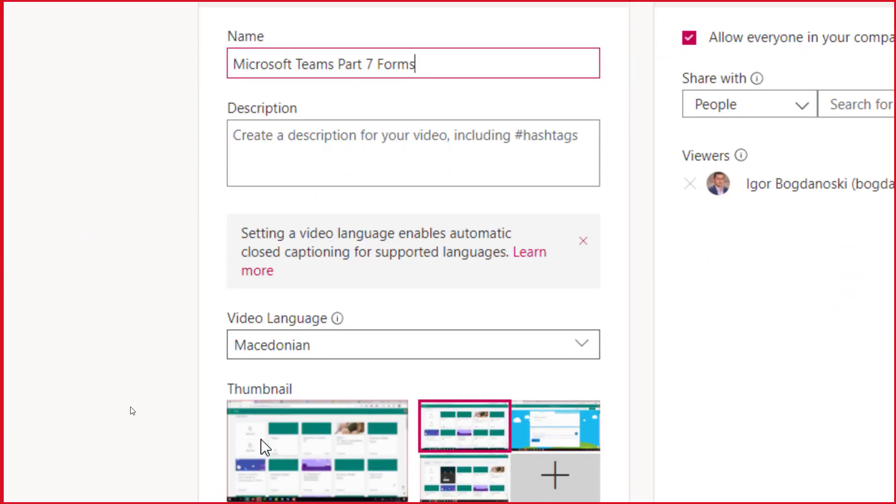
# Try several frames and pick a new thumbnail for the Part 7 Forms video
pyautogui.scroll(-2, 265, 447)
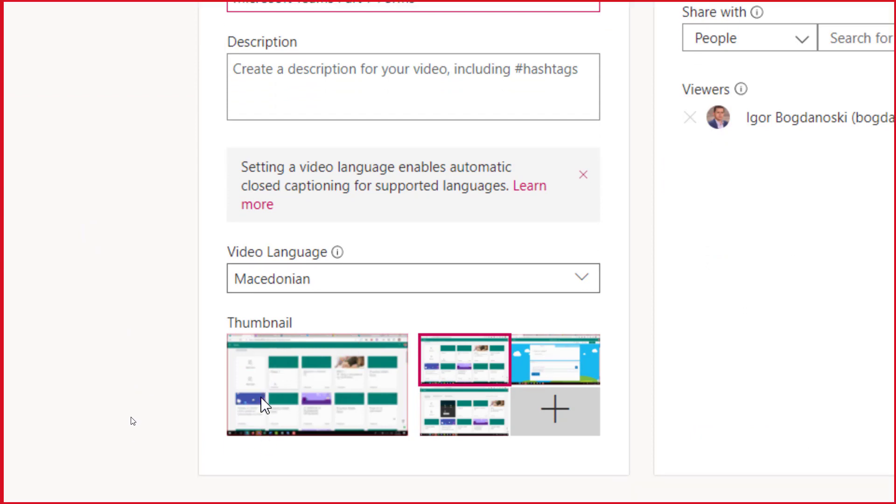
pyautogui.click(571, 357)
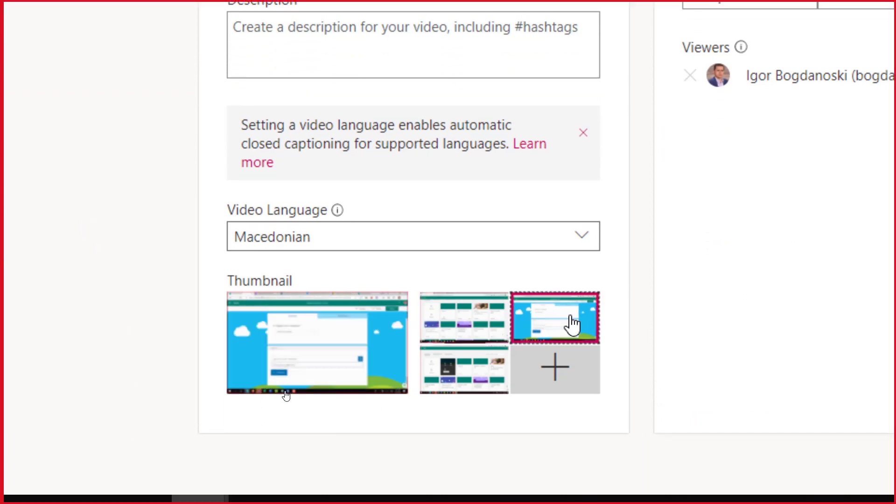
pyautogui.click(498, 373)
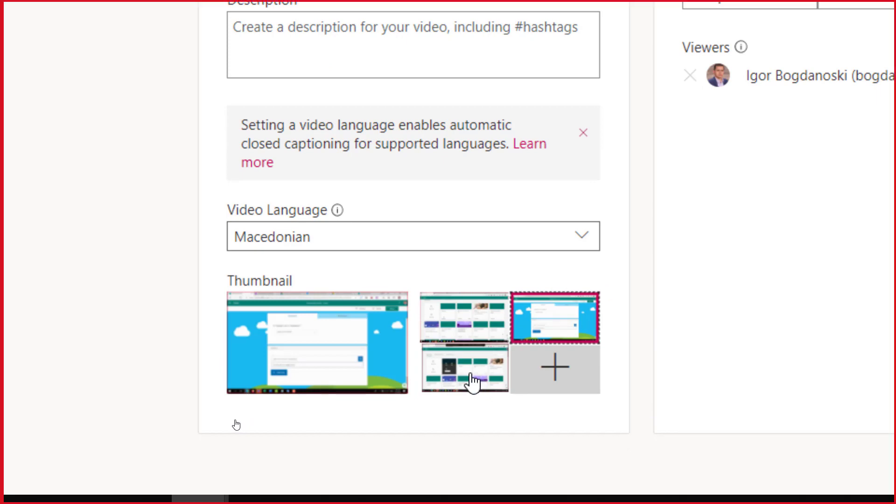
pyautogui.click(465, 320)
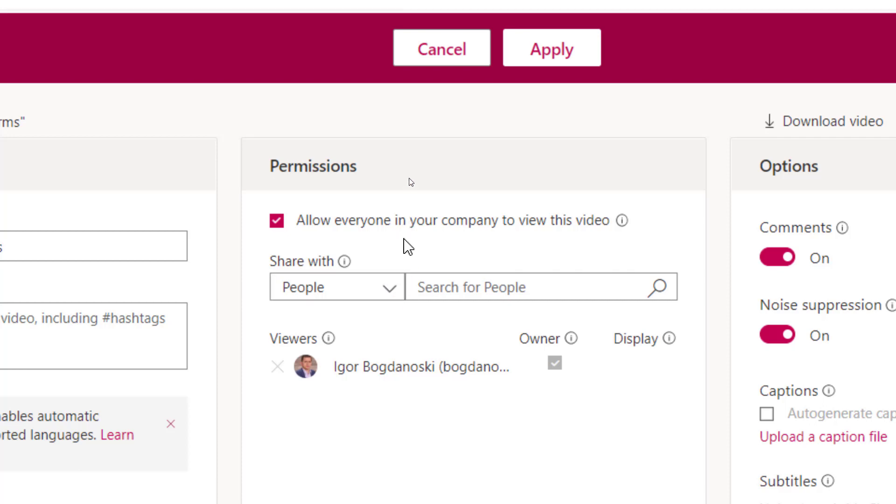
# Search People by name and add two colleagues as viewers of the video
pyautogui.click(391, 294)
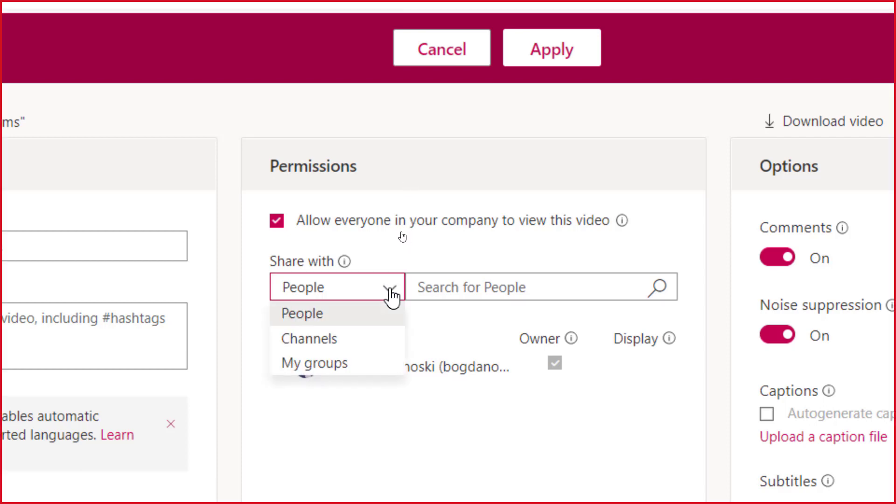
pyautogui.click(468, 278)
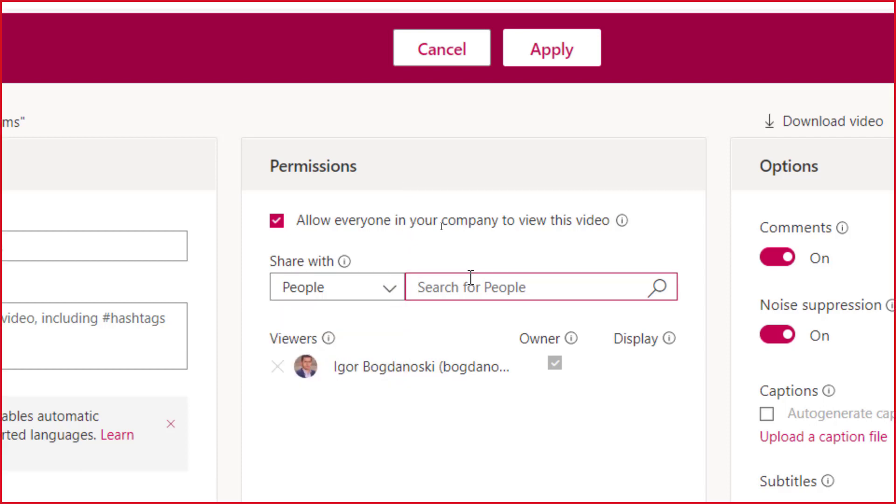
pyautogui.write('Natasa')
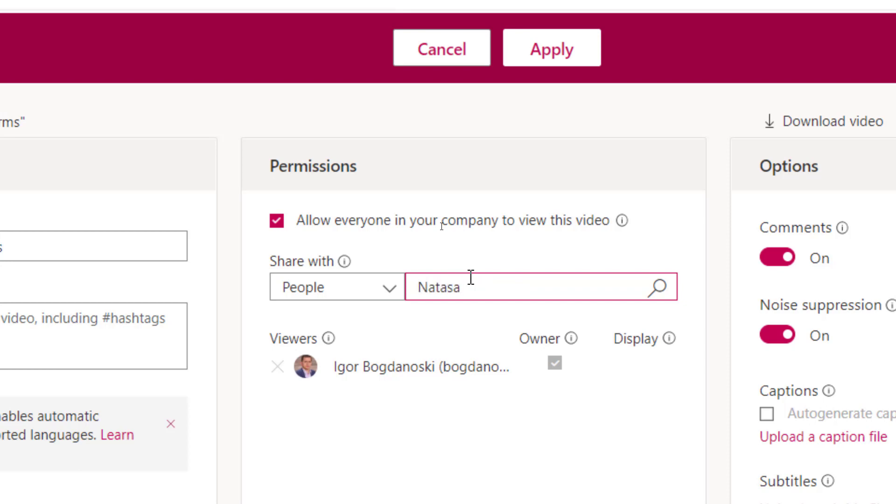
pyautogui.hotkey('ctrl', 'a')
pyautogui.write('A')
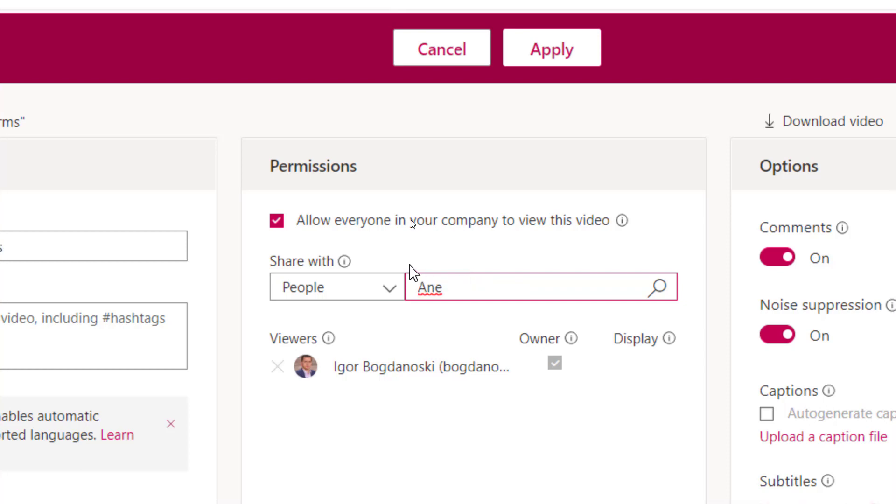
pyautogui.hotkey('shift', 'Left')
pyautogui.write('a')
pyautogui.click(610, 287)
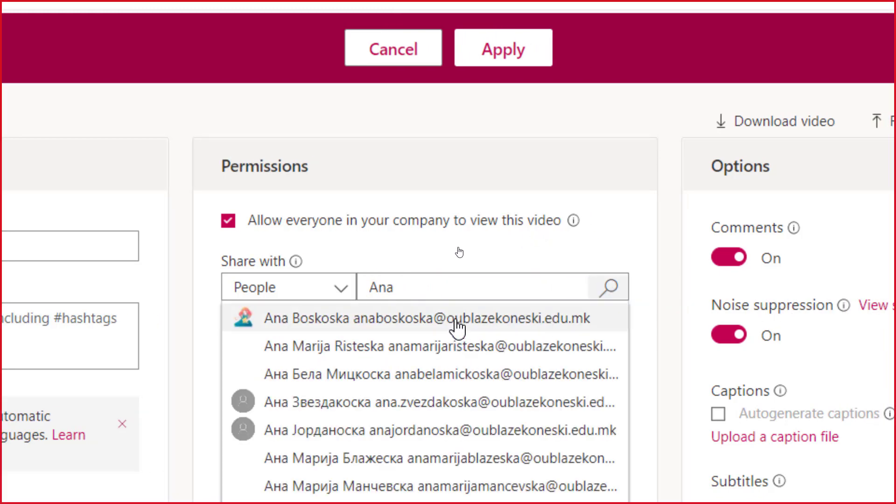
pyautogui.click(457, 322)
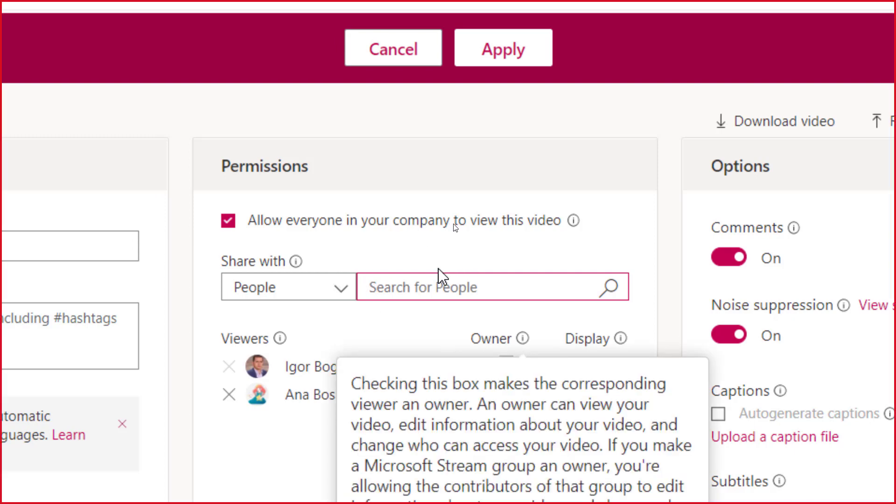
pyautogui.write('Nat')
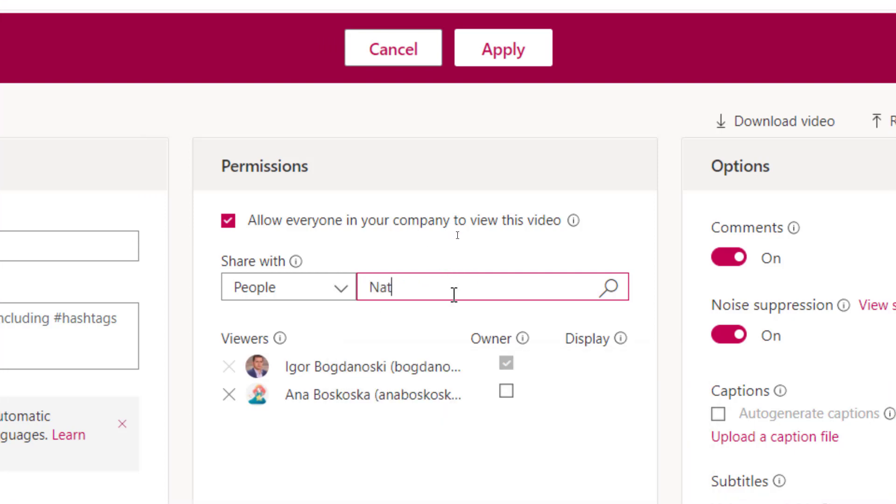
pyautogui.click(612, 293)
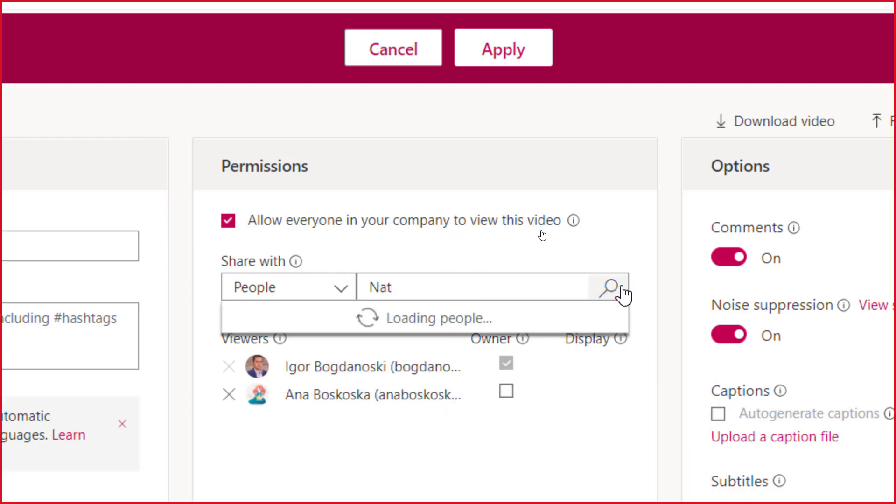
pyautogui.click(327, 322)
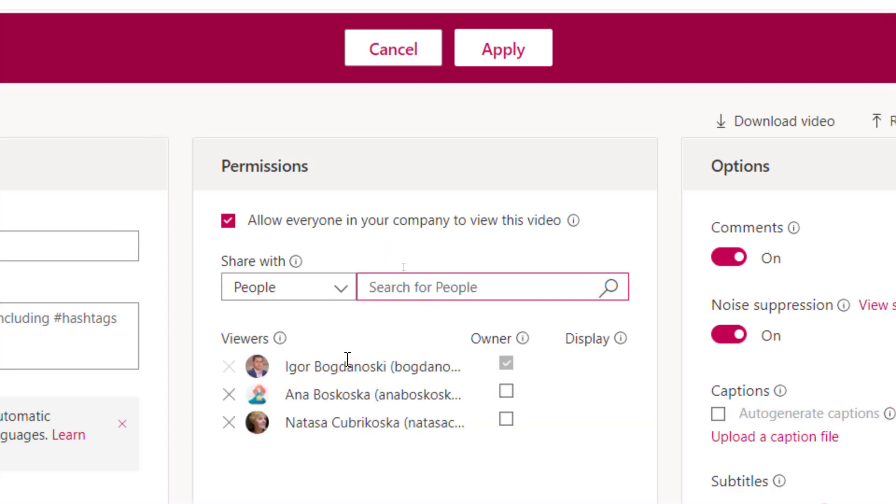
# Uncheck 'Allow everyone in your company' and confirm removing company-wide access
pyautogui.scroll(-3, 348, 357)
pyautogui.click(295, 129)
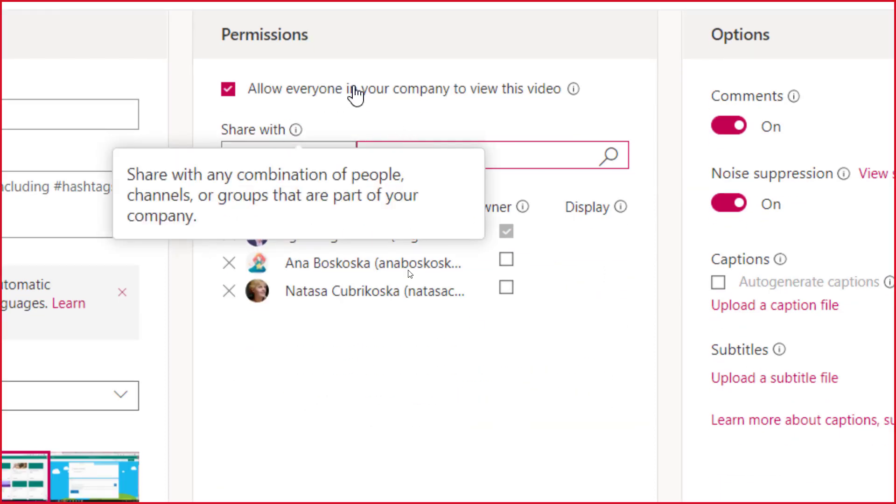
pyautogui.click(369, 89)
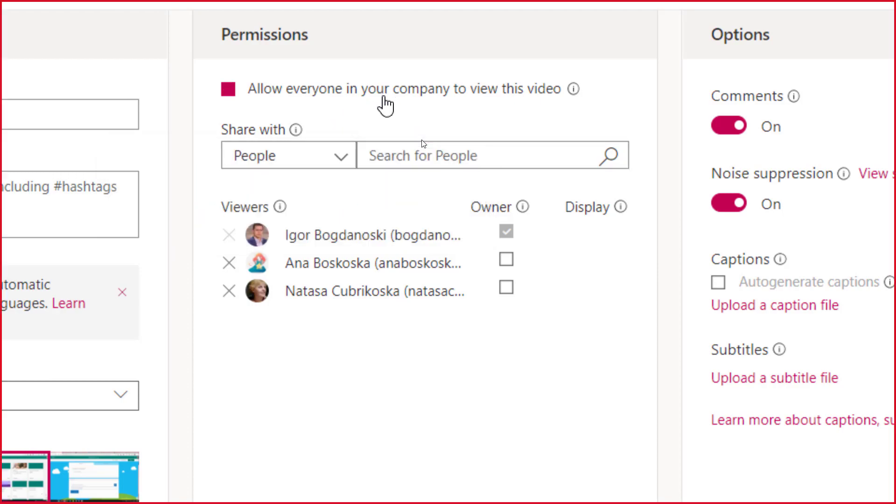
pyautogui.click(610, 426)
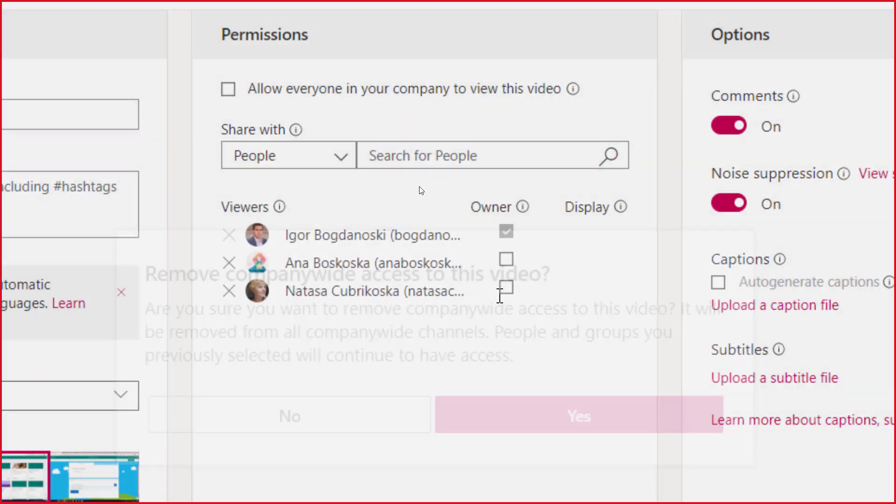
pyautogui.click(343, 161)
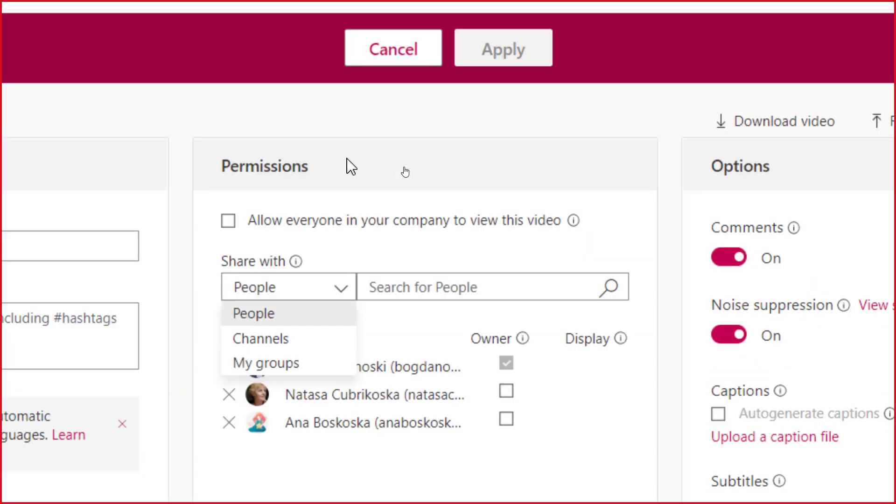
# Search My groups for 'Matema' and add the Matematika7a group as a viewer
pyautogui.click(305, 367)
pyautogui.click(474, 290)
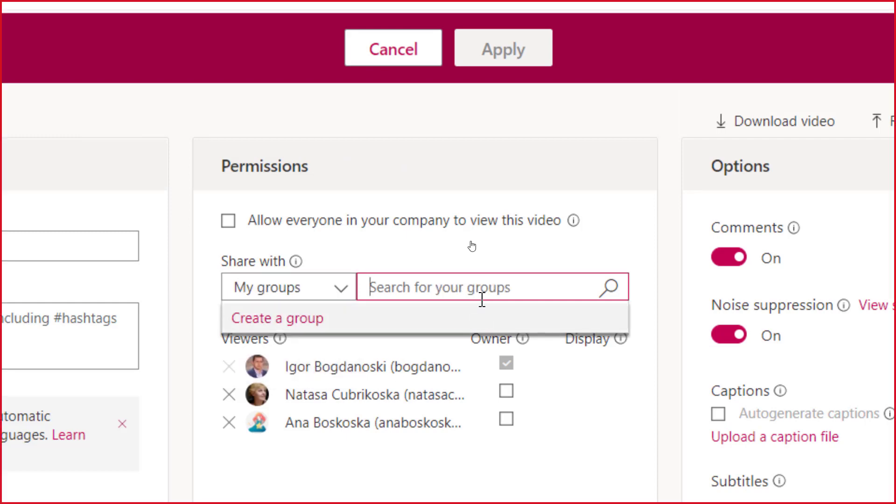
pyautogui.write('Matema')
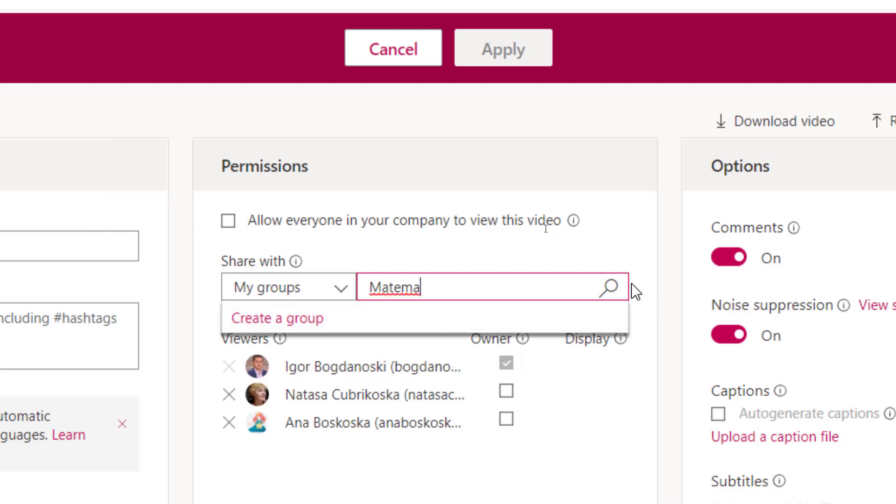
pyautogui.click(615, 287)
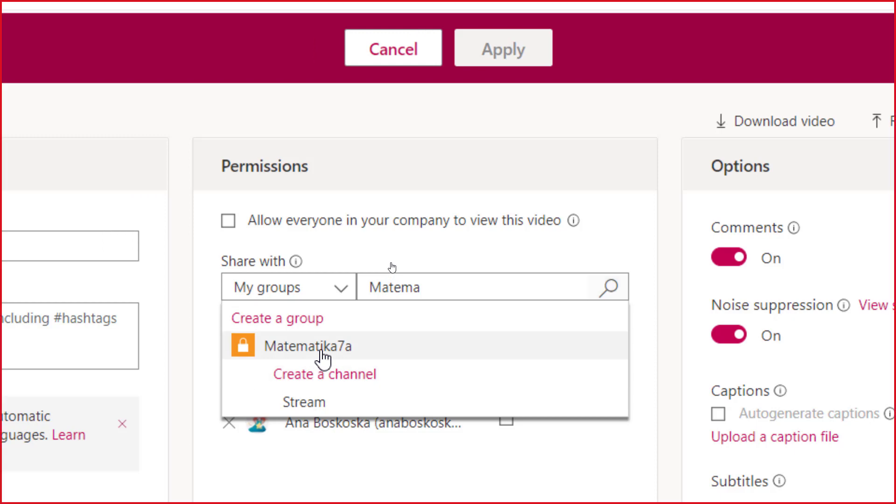
pyautogui.click(348, 351)
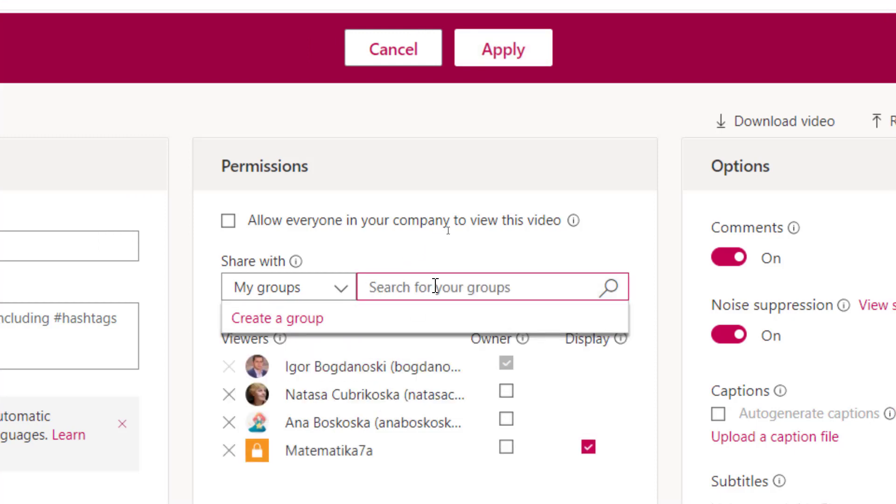
# Switch sharing to Channels and add the Stream Videos and Stream channels as viewers
pyautogui.click(280, 289)
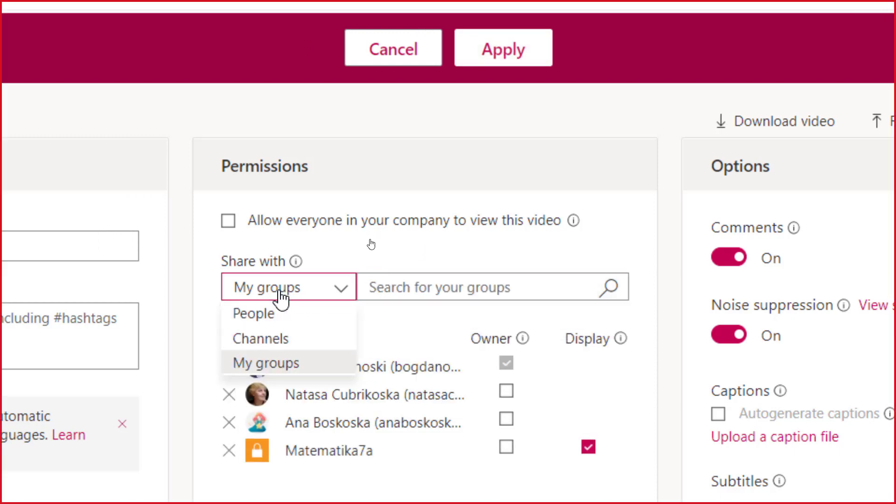
pyautogui.click(280, 344)
pyautogui.click(481, 285)
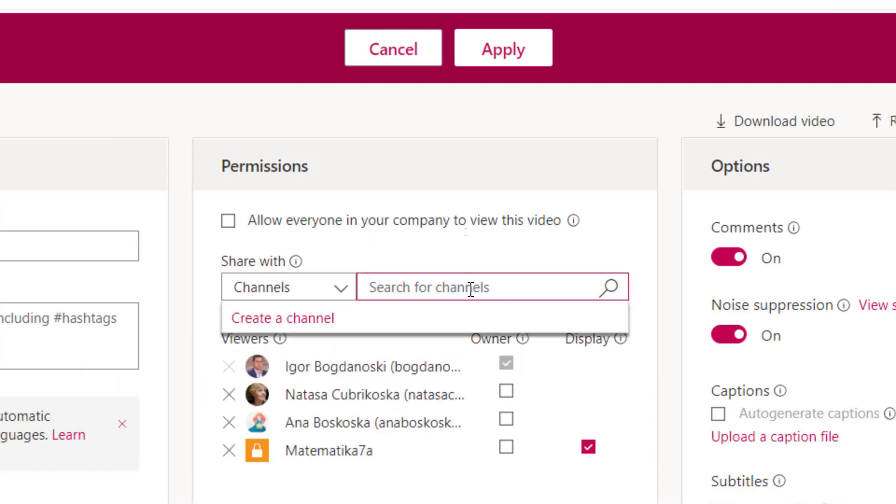
pyautogui.write('Strea')
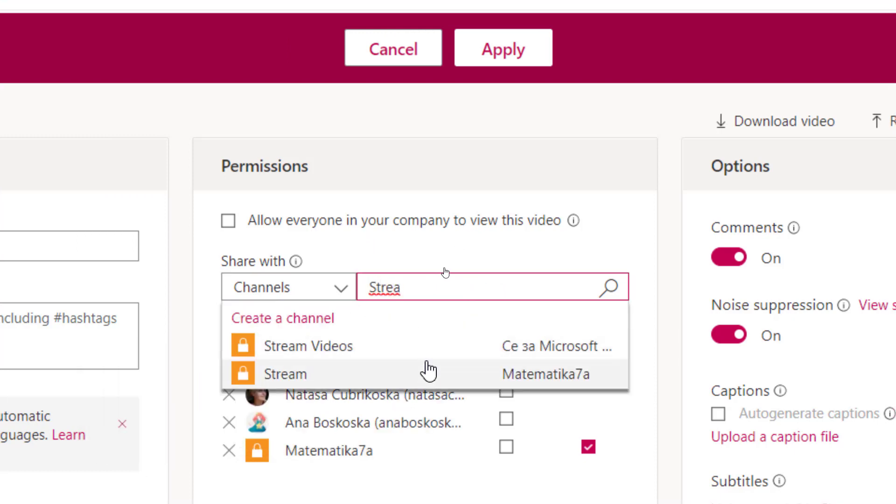
pyautogui.click(427, 348)
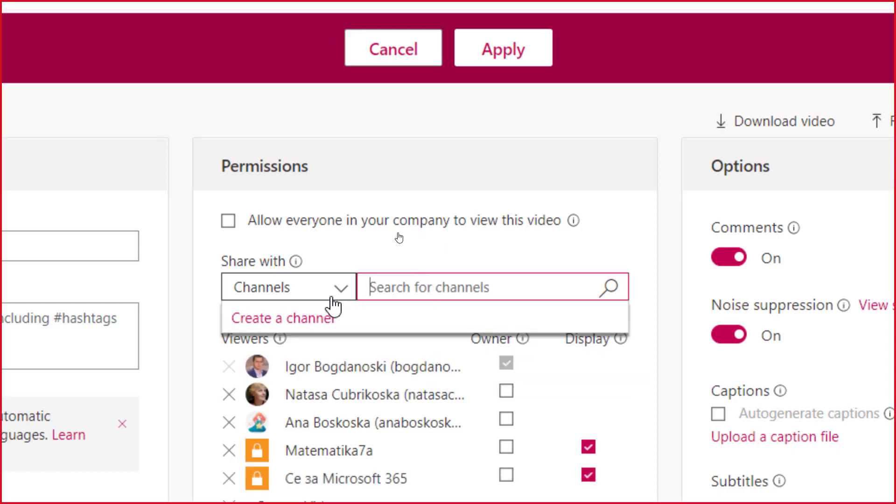
pyautogui.write('St')
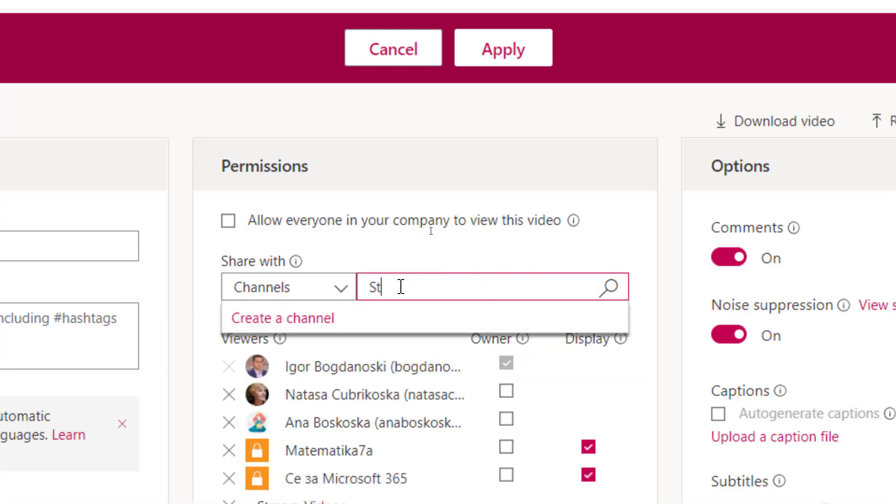
pyautogui.write('ream')
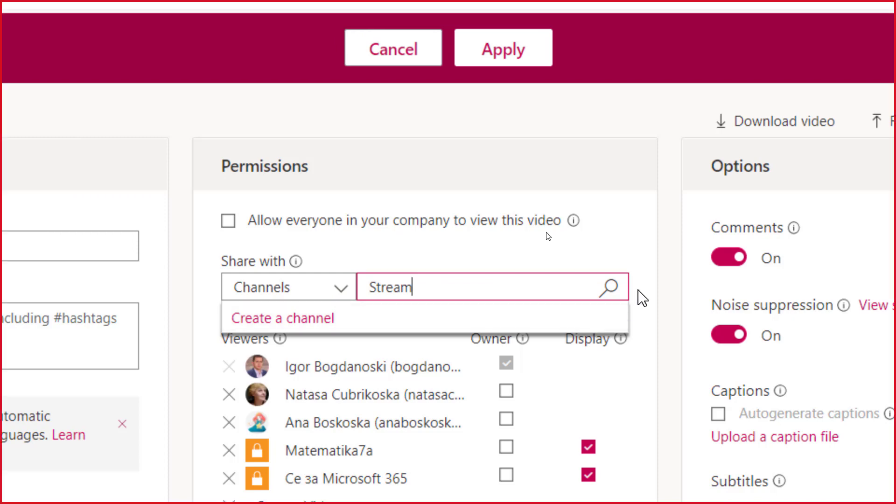
pyautogui.click(609, 289)
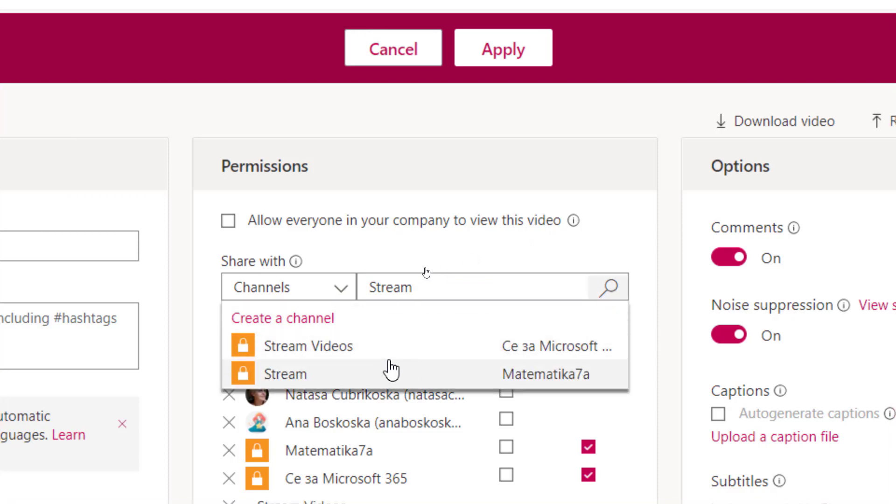
pyautogui.scroll(-3, 405, 419)
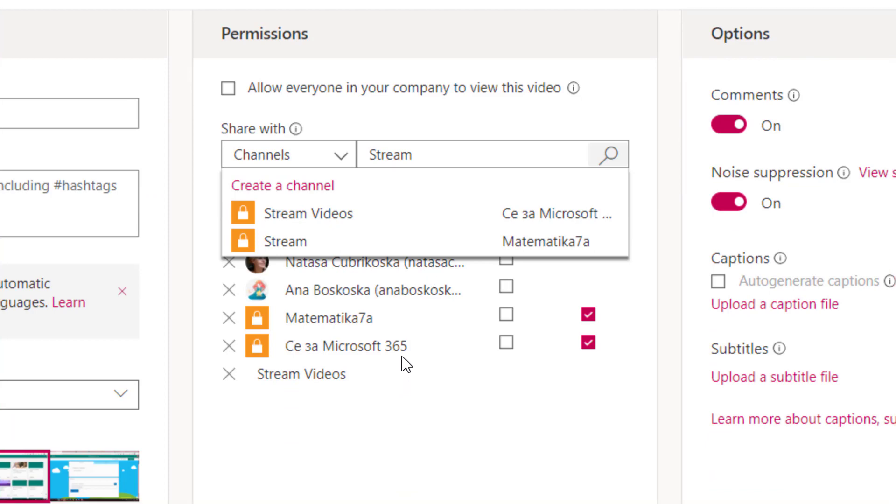
pyautogui.click(315, 240)
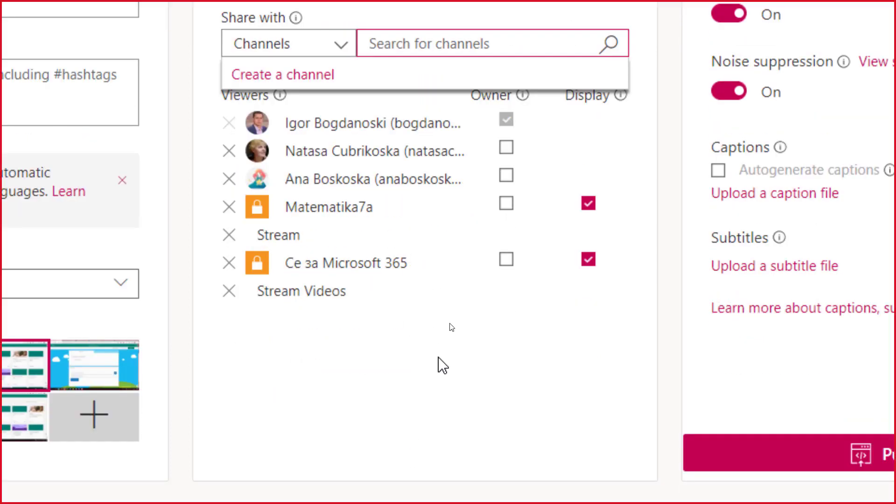
pyautogui.click(439, 460)
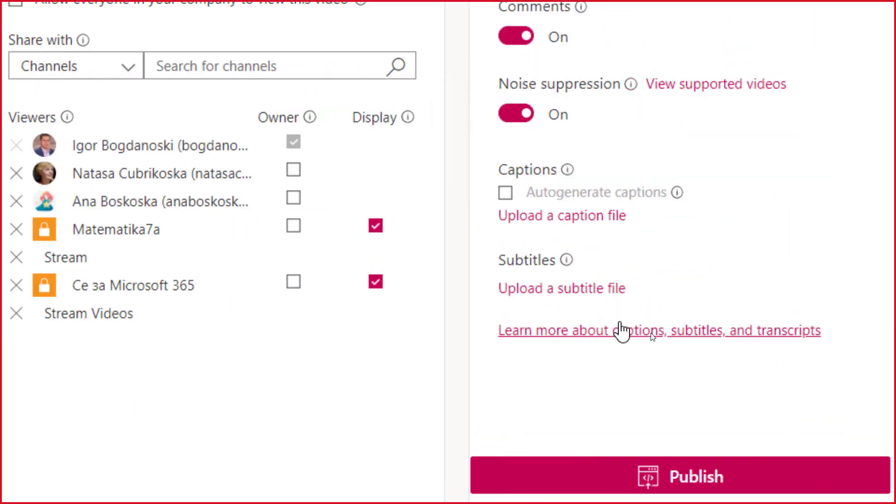
# Publish the Part 7 Forms video's new permissions, then bring Teams forward maximised
pyautogui.click(681, 475)
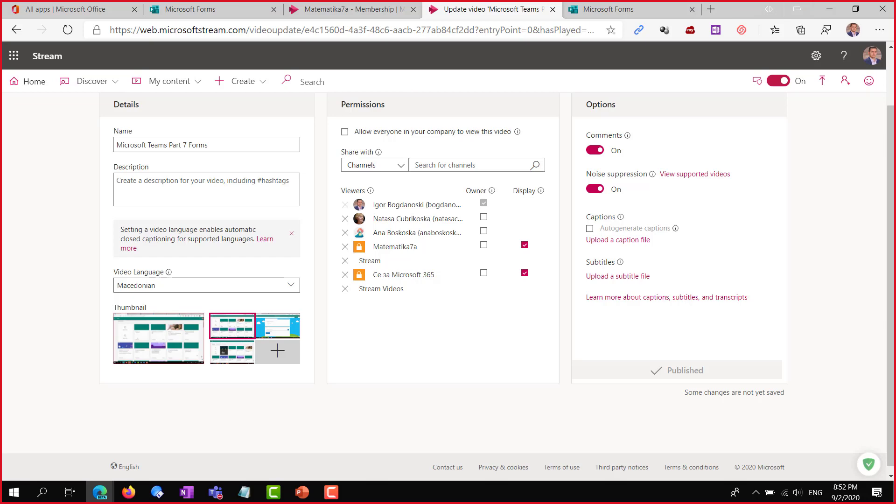
pyautogui.hotkey('alt', 'Tab')
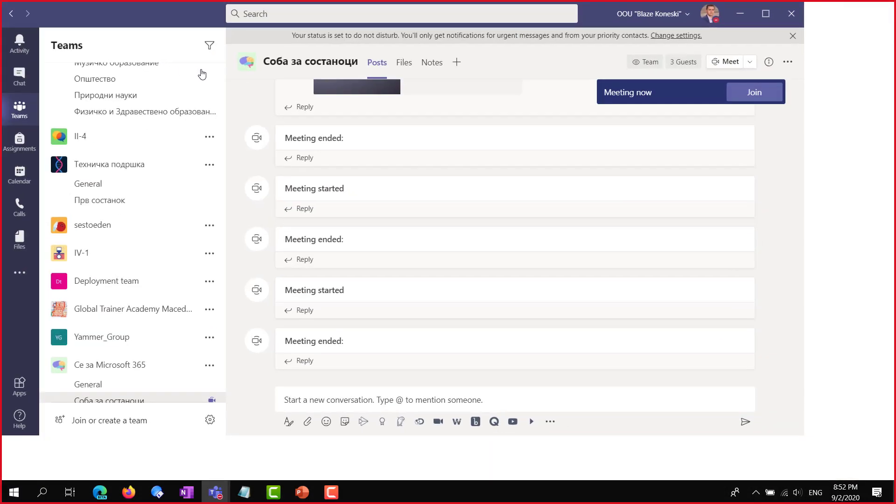
pyautogui.press('super+Up')
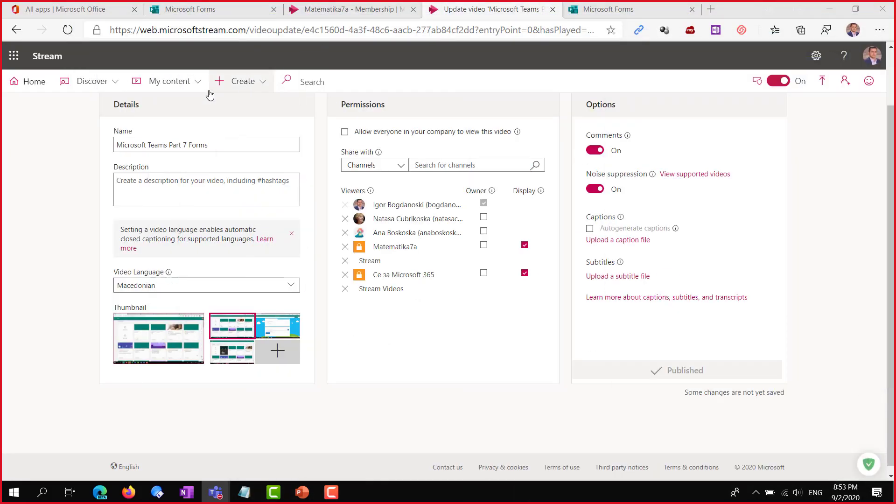
# Look through My content's Videos, Groups and Channels, ending on the Meetings recordings list
pyautogui.click(194, 83)
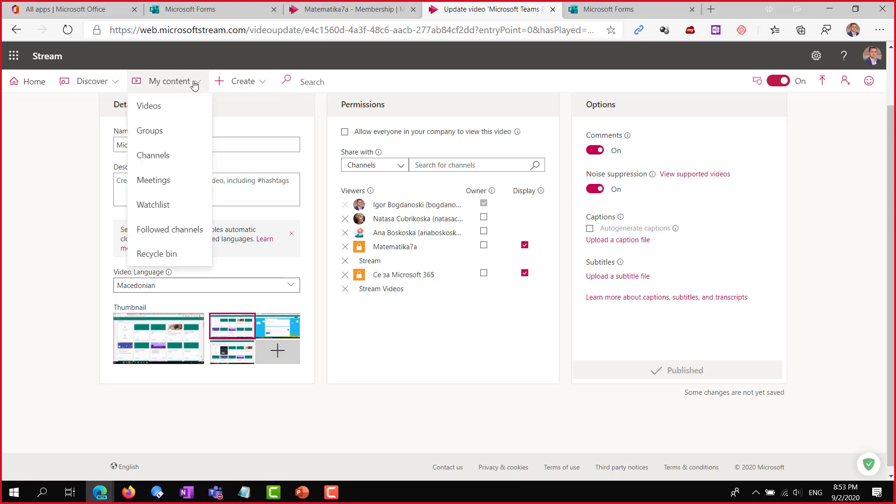
pyautogui.click(164, 108)
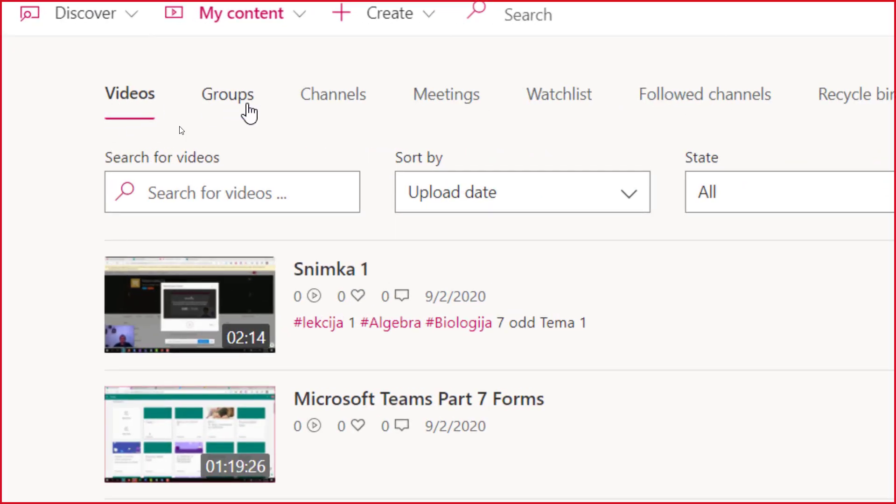
pyautogui.click(229, 99)
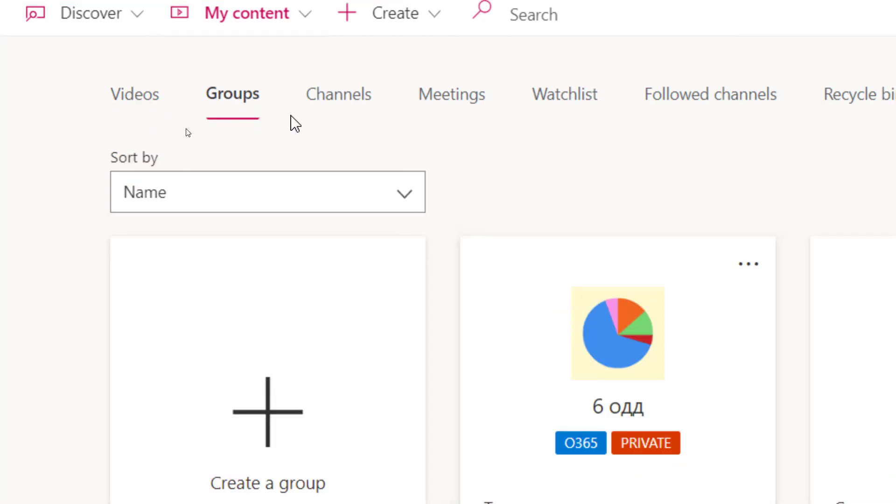
pyautogui.click(339, 97)
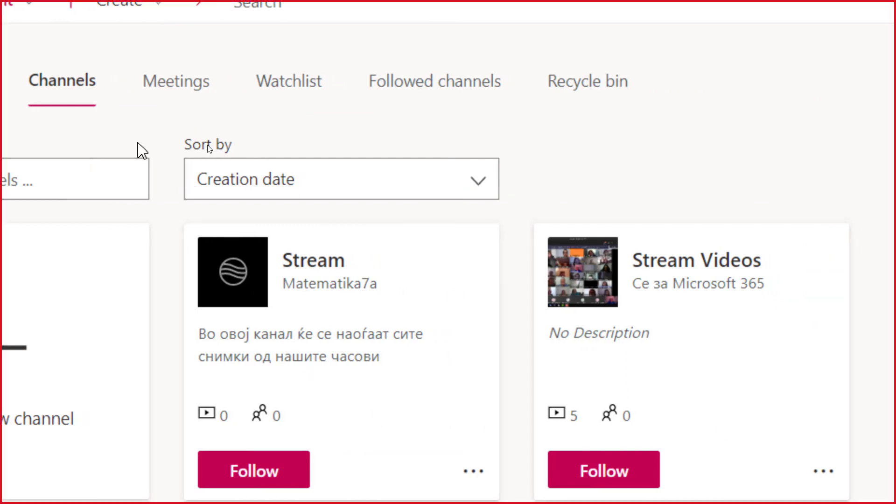
pyautogui.click(189, 96)
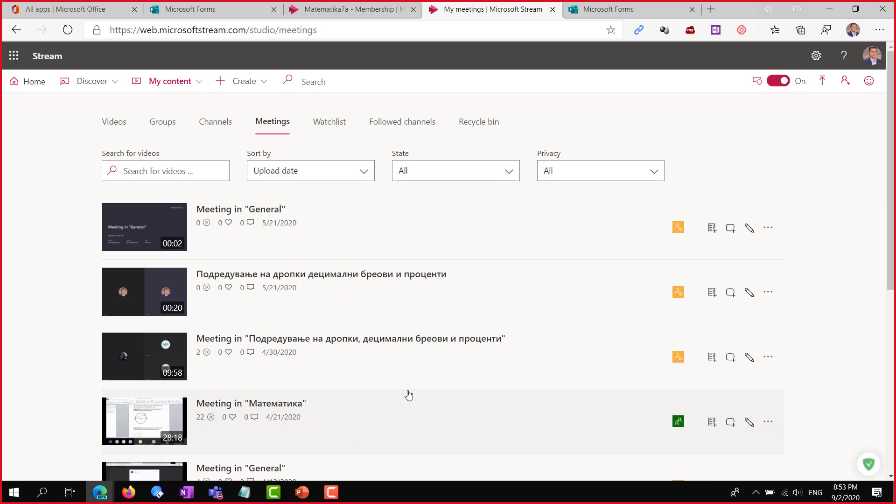
pyautogui.scroll(-10, 409, 395)
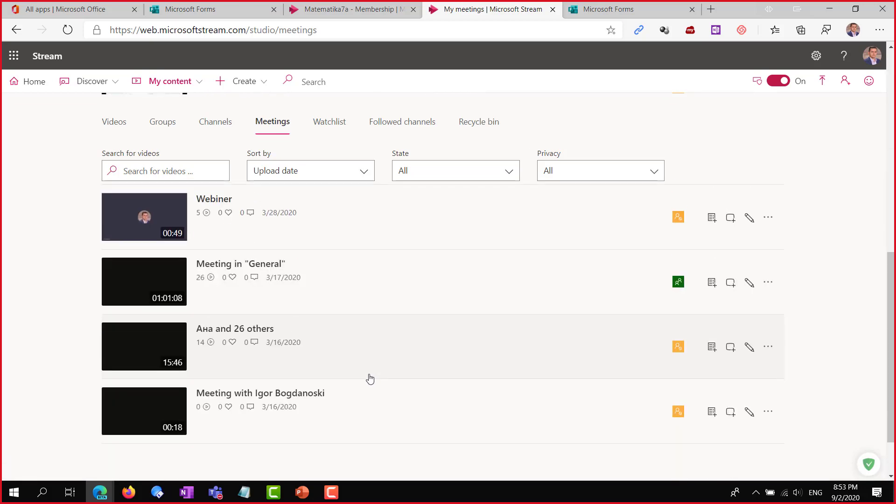
pyautogui.scroll(-2, 364, 370)
pyautogui.scroll(7, 550, 379)
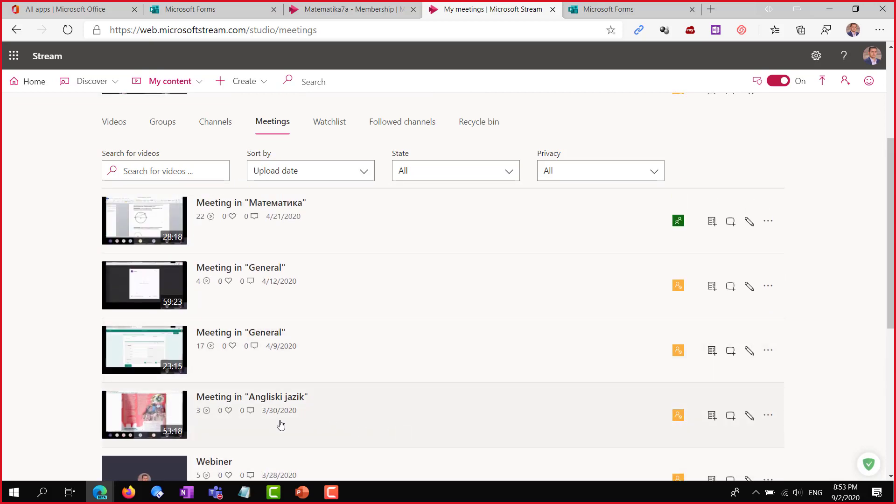
pyautogui.scroll(4, 314, 396)
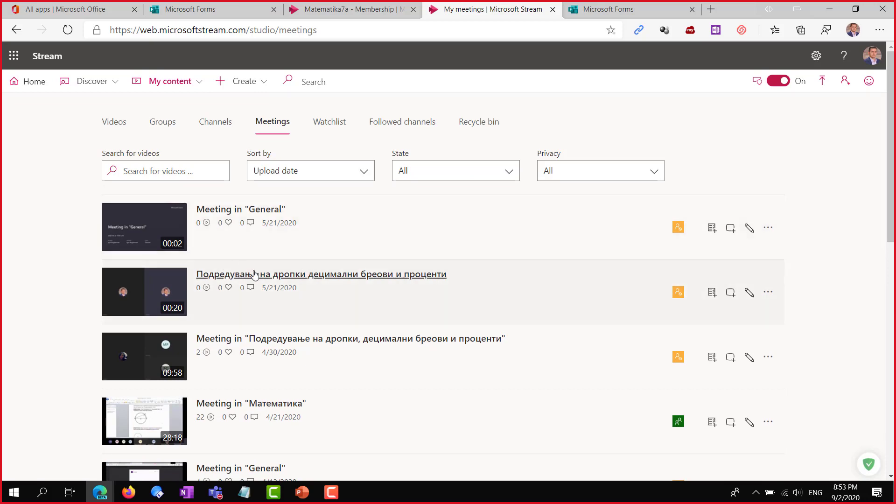
pyautogui.scroll(-5, 261, 299)
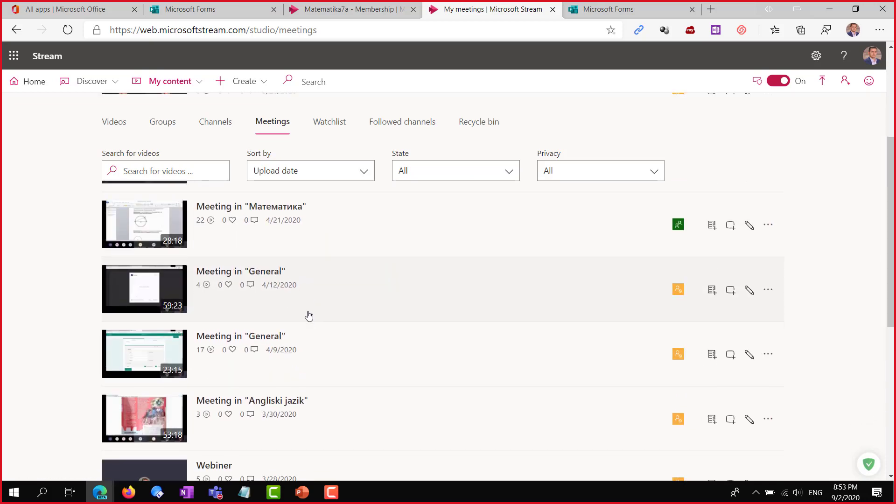
pyautogui.scroll(-5, 288, 312)
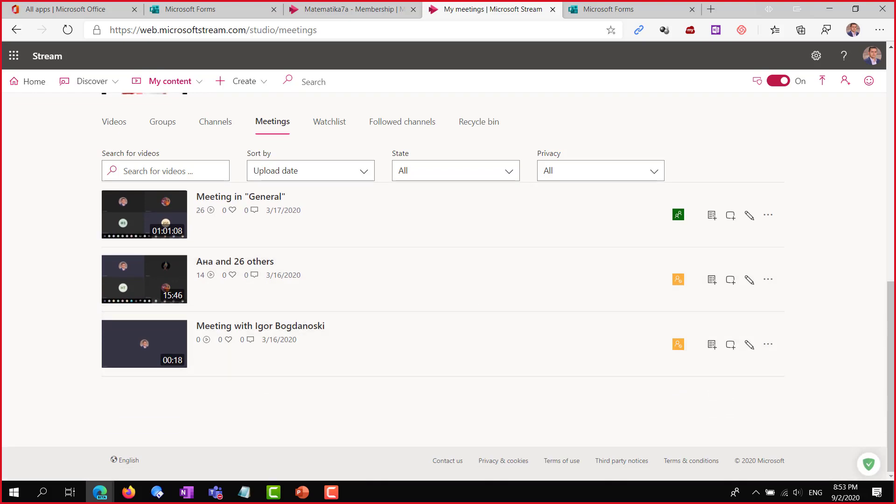
pyautogui.hotkey('alt', 'Tab')
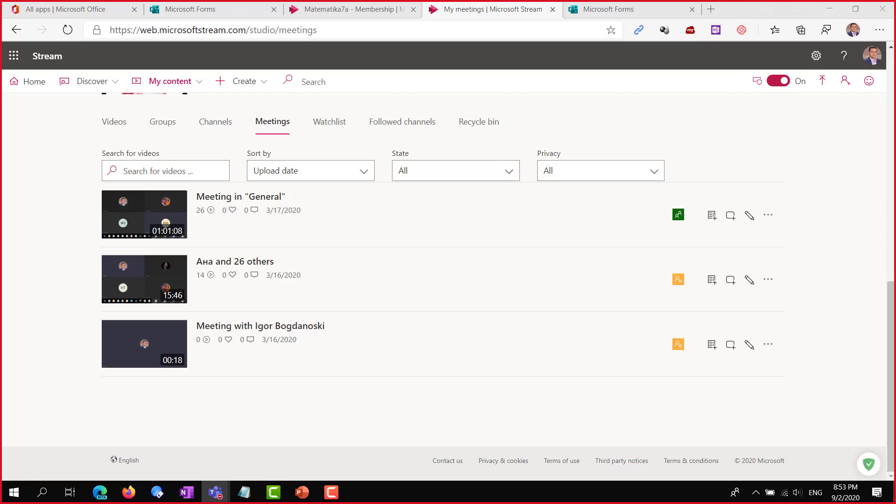
pyautogui.scroll(10, 369, 259)
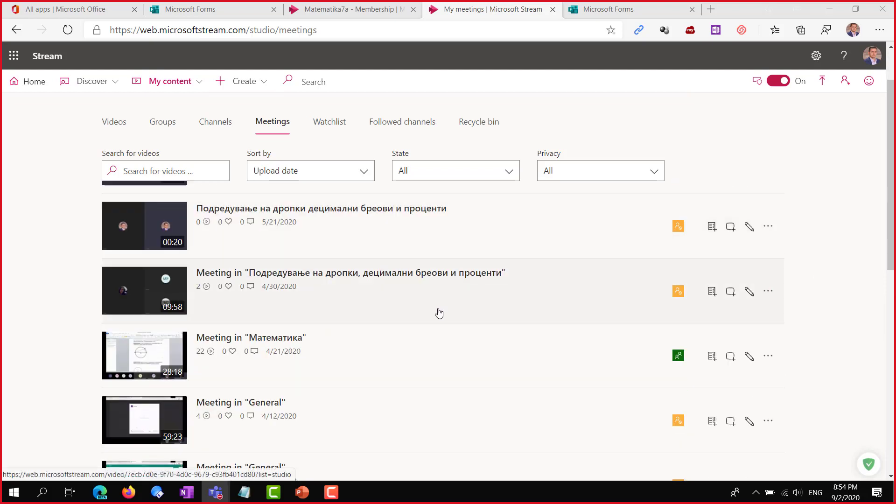
pyautogui.scroll(-1, 352, 299)
pyautogui.scroll(-1, 355, 300)
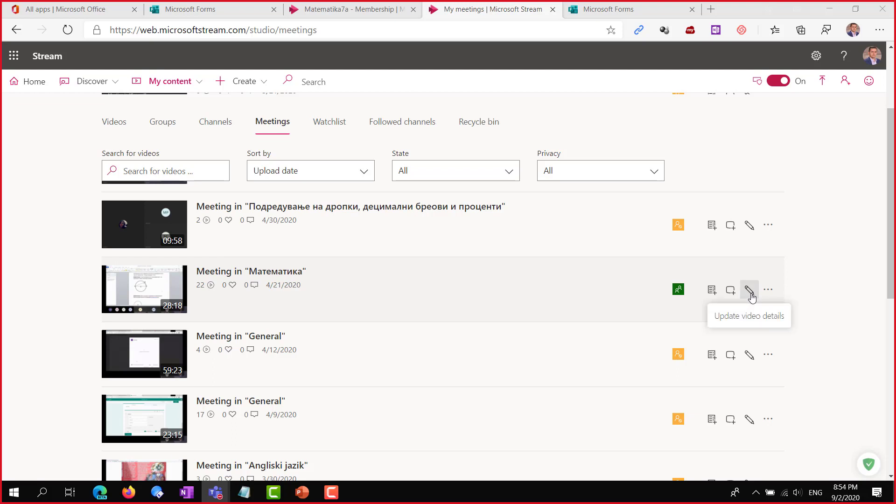
# Open the Математика recording's details and type '#' into its description
pyautogui.click(749, 291)
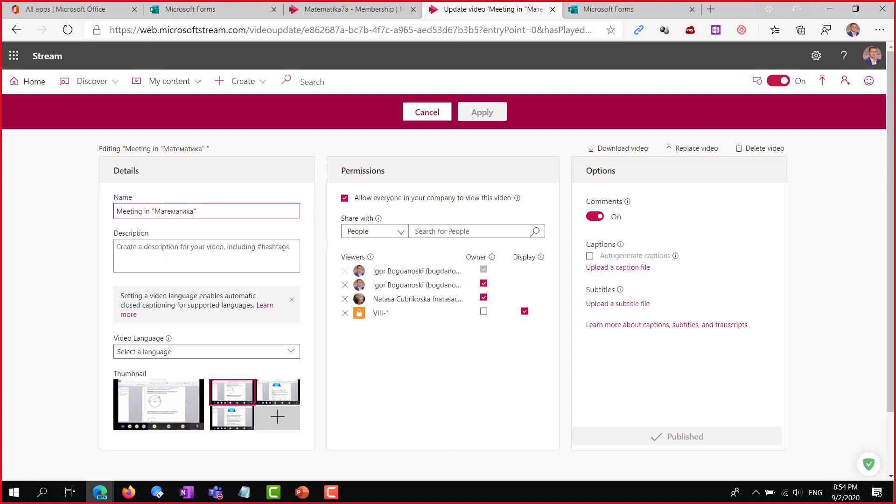
pyautogui.hotkey('alt', 'Tab')
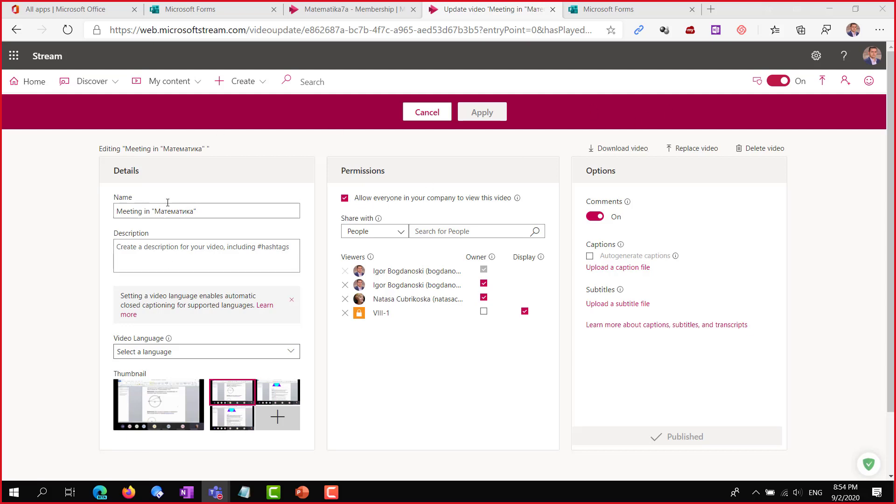
pyautogui.click(171, 248)
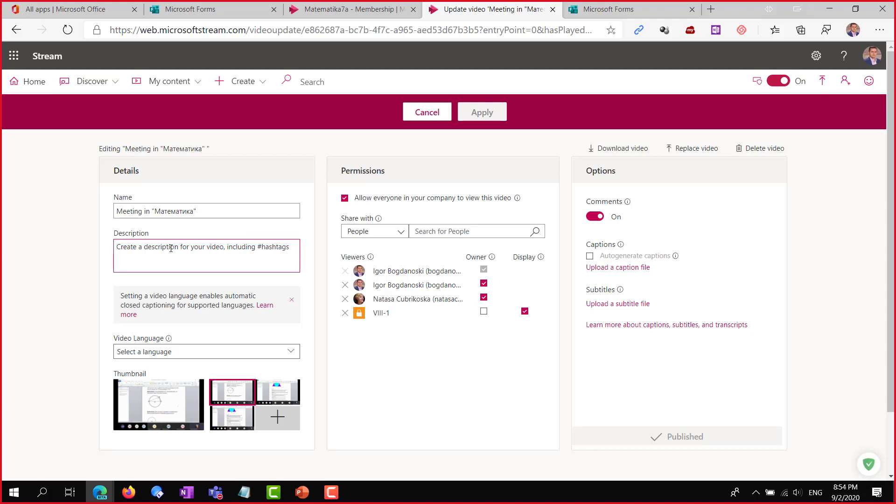
pyautogui.write('#8mo odd')
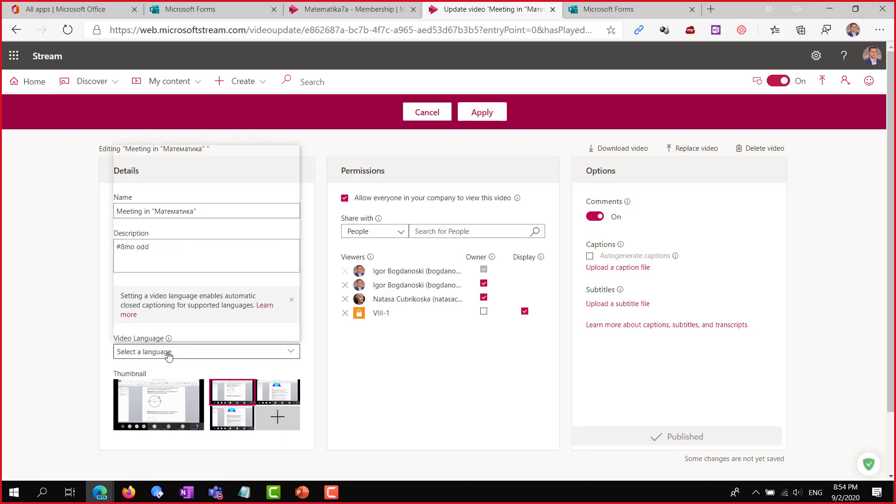
# Set the video language to Macedonian and pick the existing thumbnail
pyautogui.click(168, 352)
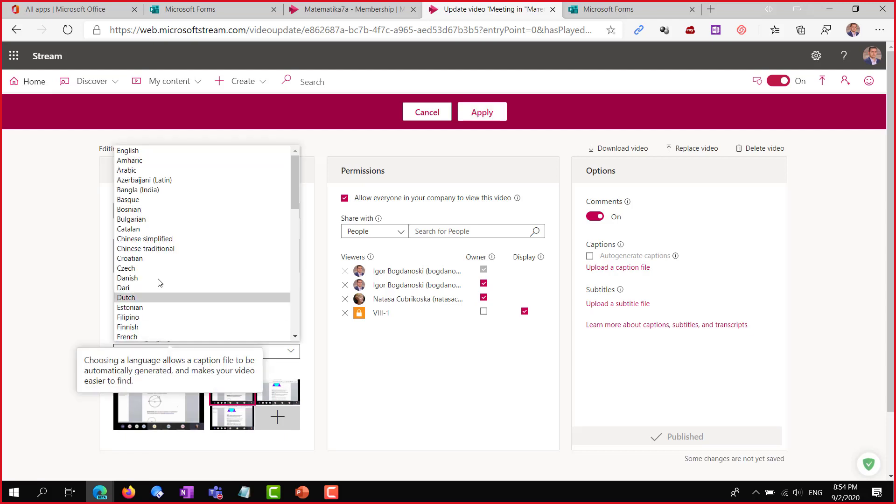
pyautogui.scroll(-8, 176, 274)
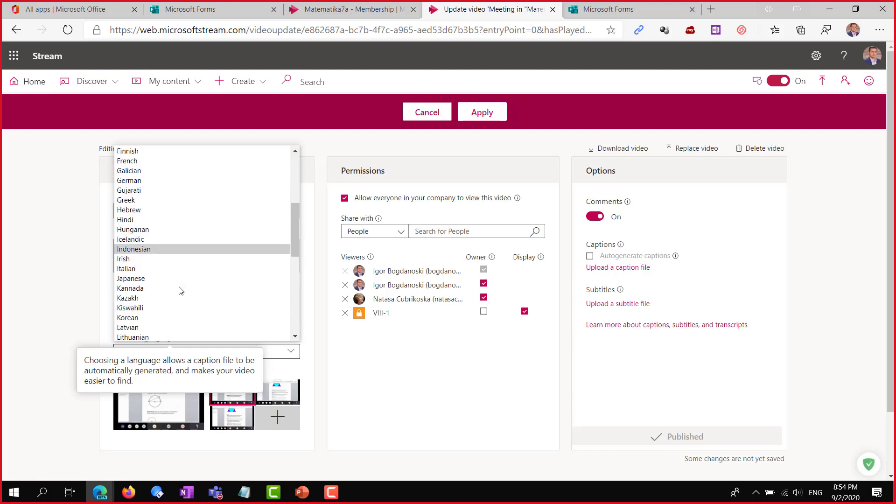
pyautogui.click(177, 288)
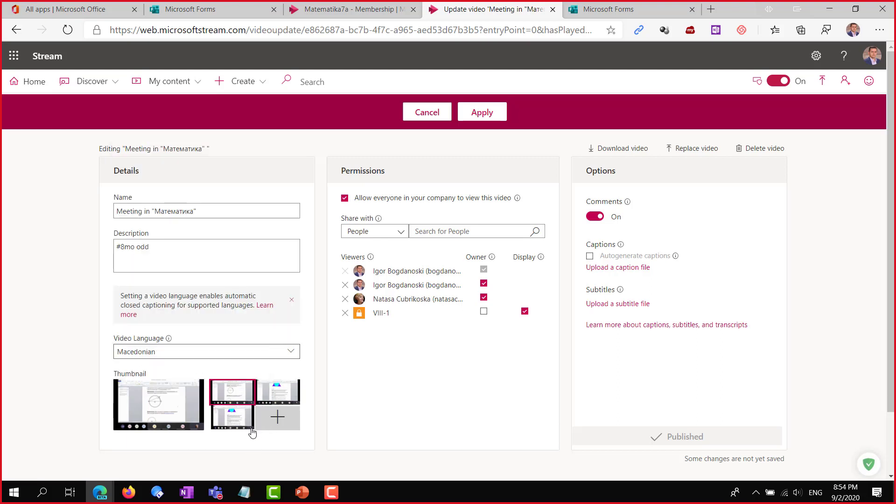
pyautogui.click(232, 392)
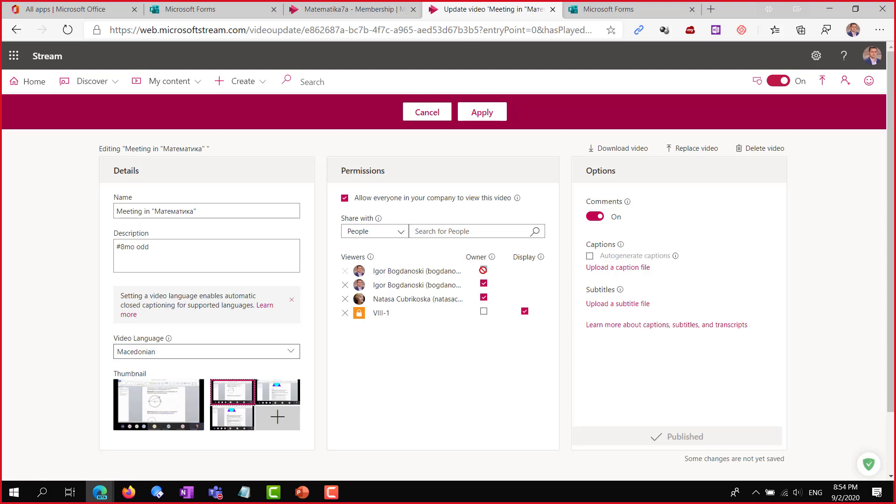
# Share with My groups, search 'Matematika7a' and add that group to the viewers
pyautogui.moveTo(370, 257)
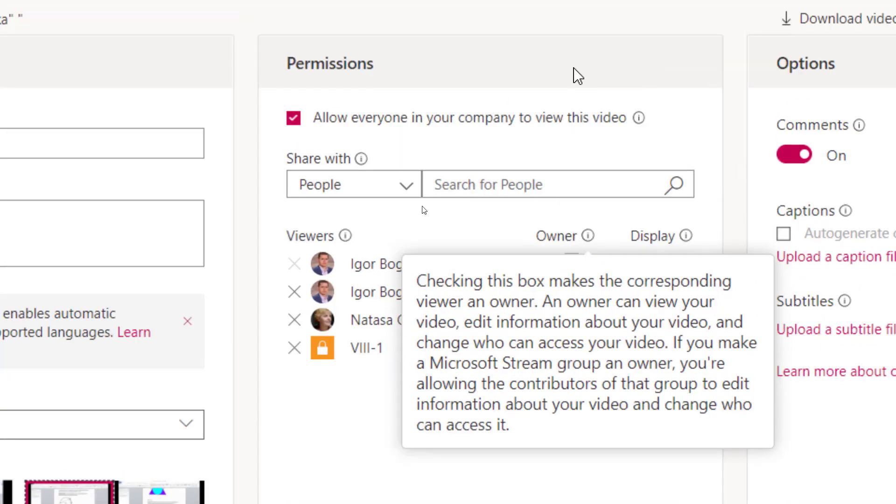
pyautogui.click(414, 194)
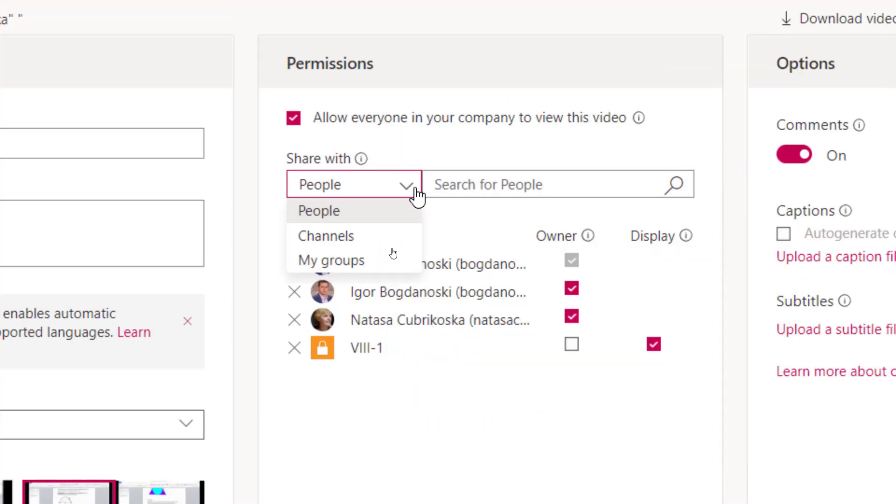
pyautogui.click(369, 261)
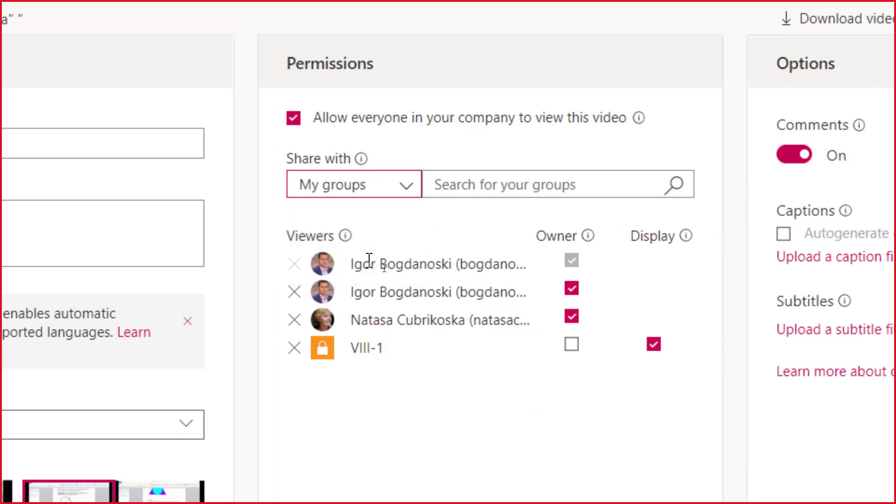
pyautogui.click(483, 179)
pyautogui.write('Mata')
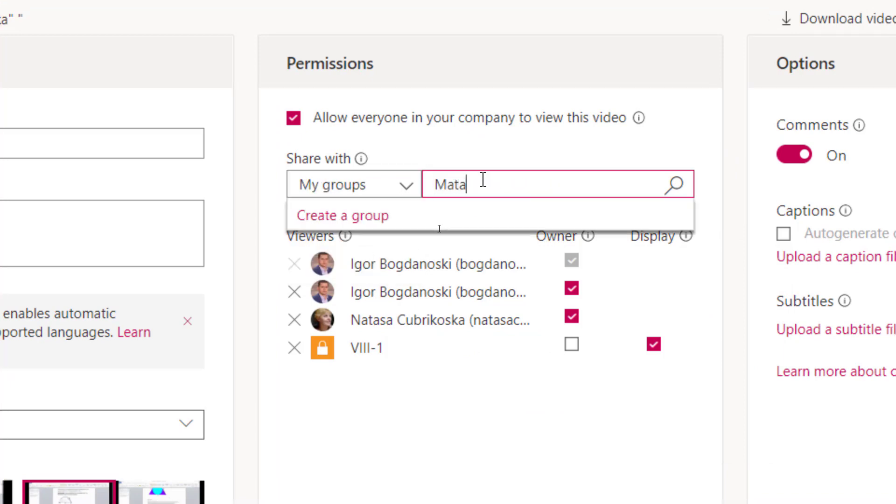
pyautogui.click(677, 185)
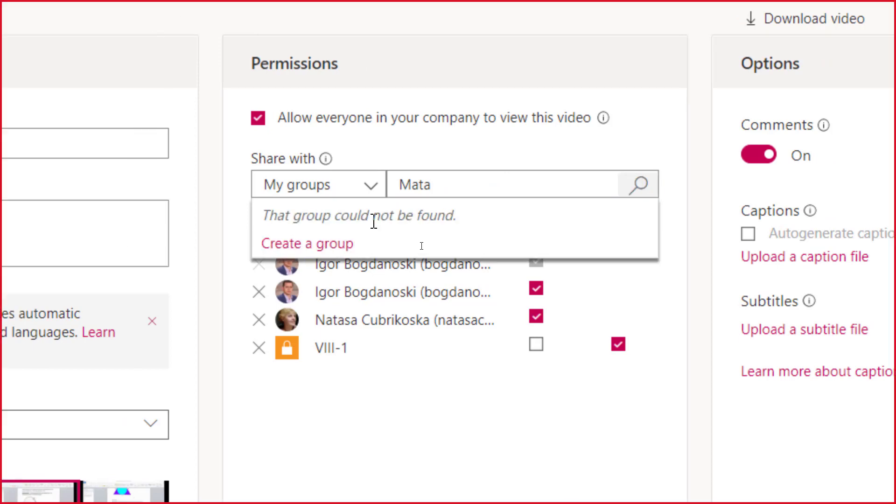
pyautogui.click(451, 182)
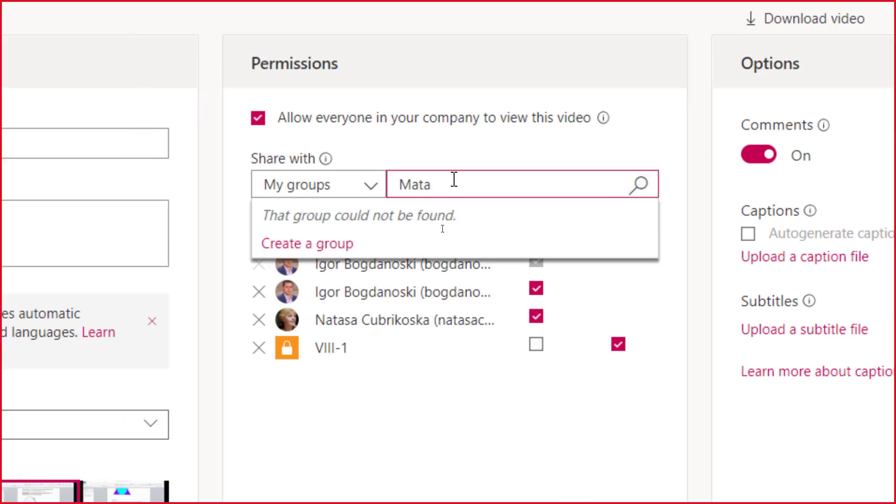
pyautogui.doubleClick(454, 180)
pyautogui.write('Matema')
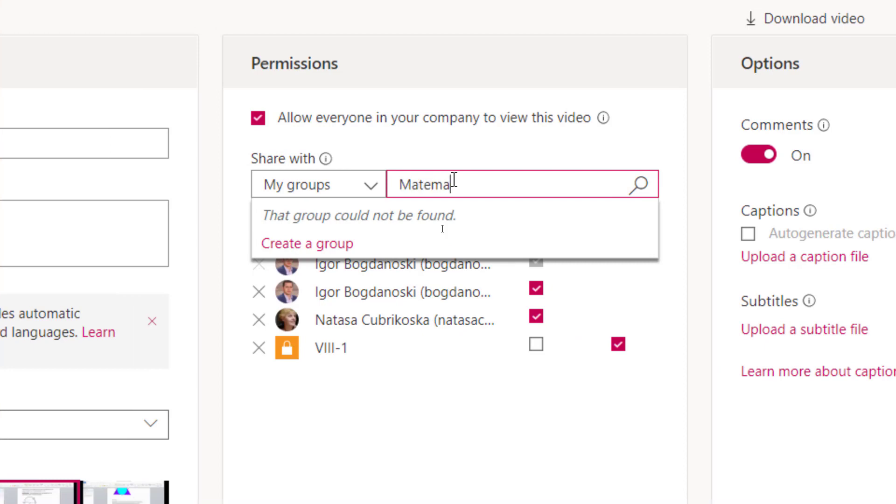
pyautogui.write('tika')
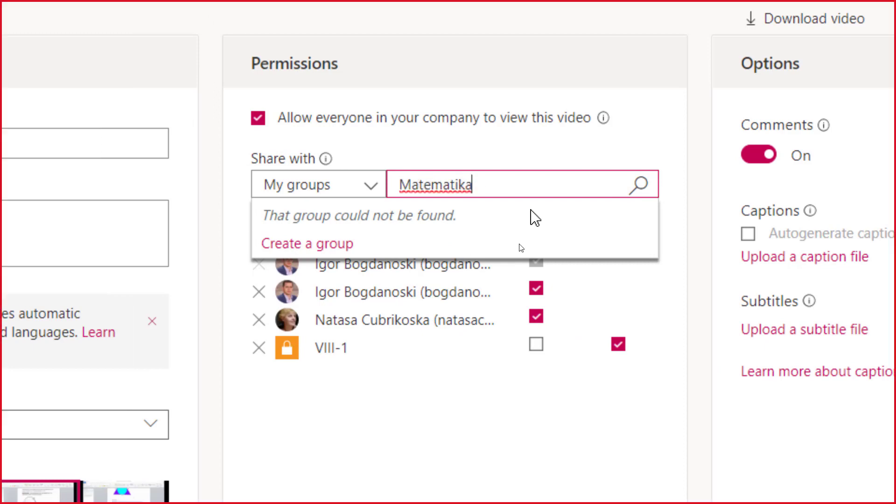
pyautogui.write('7a')
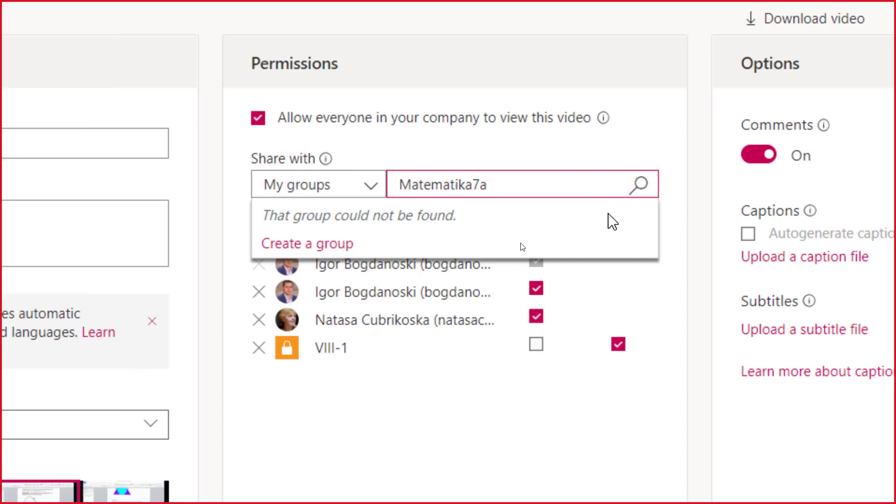
pyautogui.click(641, 185)
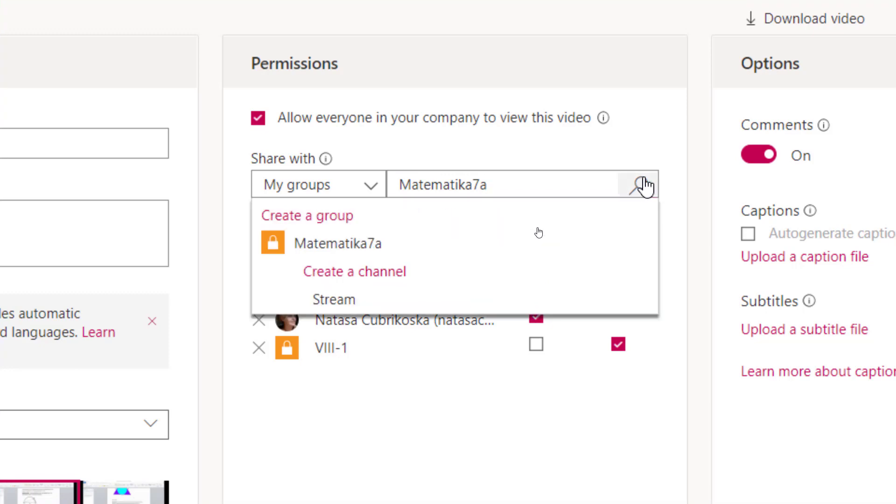
pyautogui.click(362, 247)
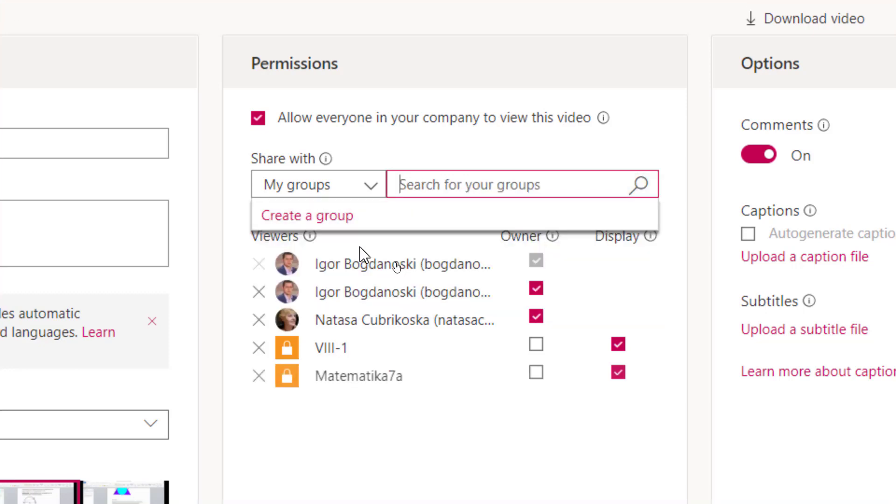
# Switch Share with to Channels, search 'Stream' and add the Stream Videos and Stream channels
pyautogui.click(376, 186)
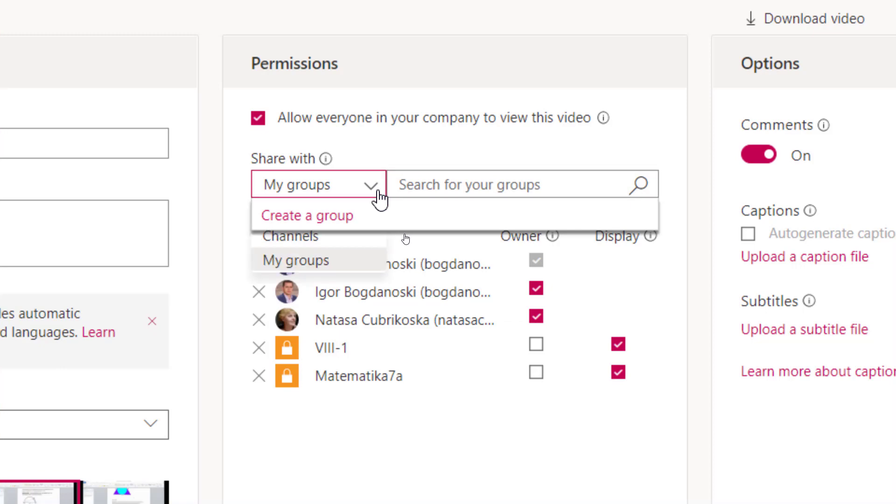
pyautogui.click(369, 192)
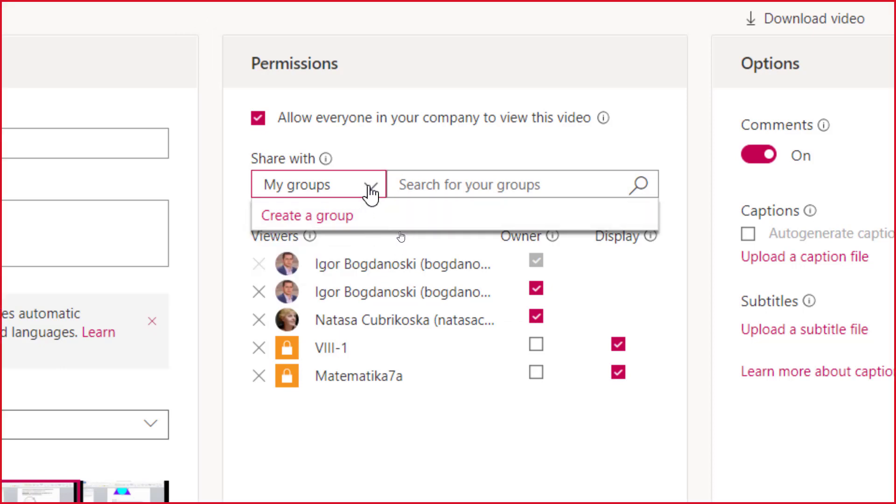
pyautogui.click(371, 191)
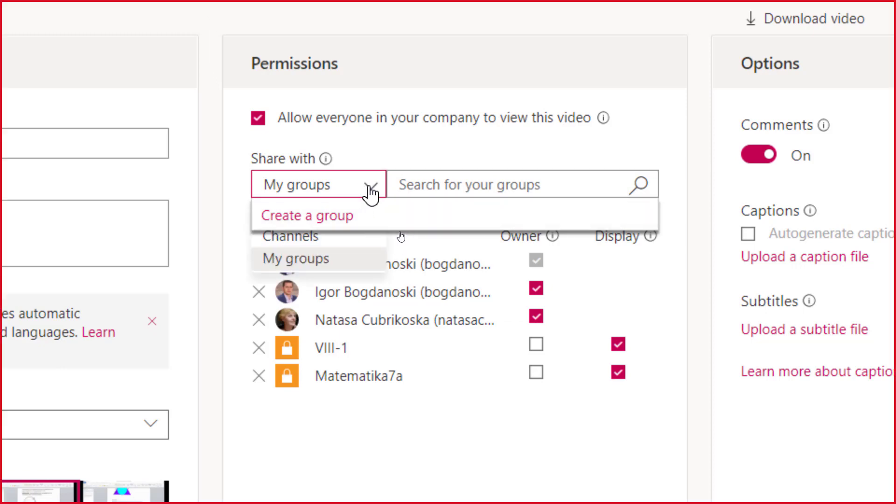
pyautogui.click(317, 235)
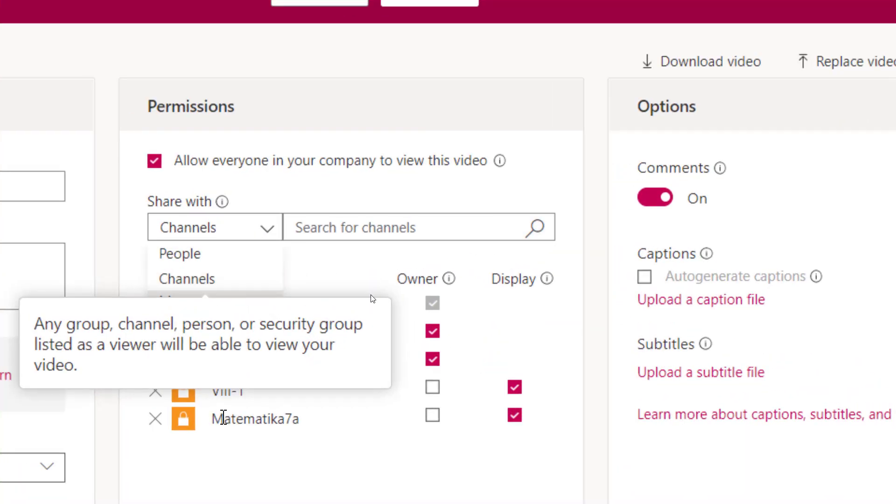
pyautogui.click(186, 279)
pyautogui.click(332, 222)
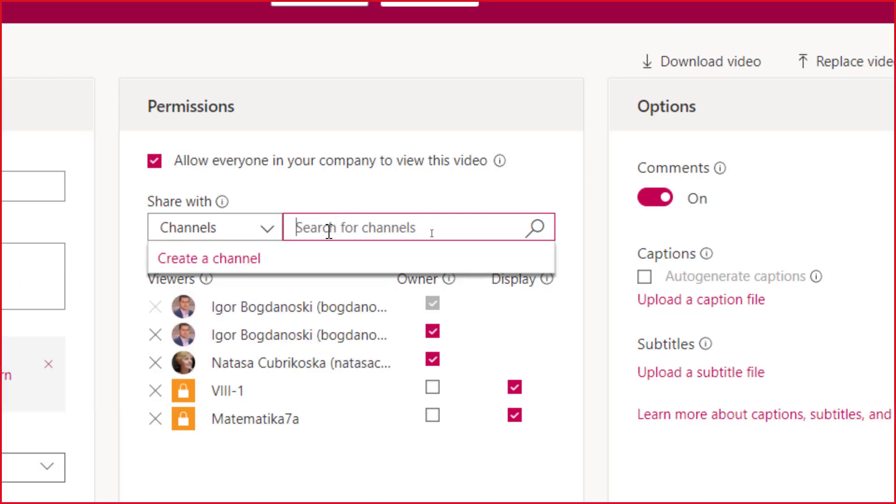
pyautogui.write('Strea')
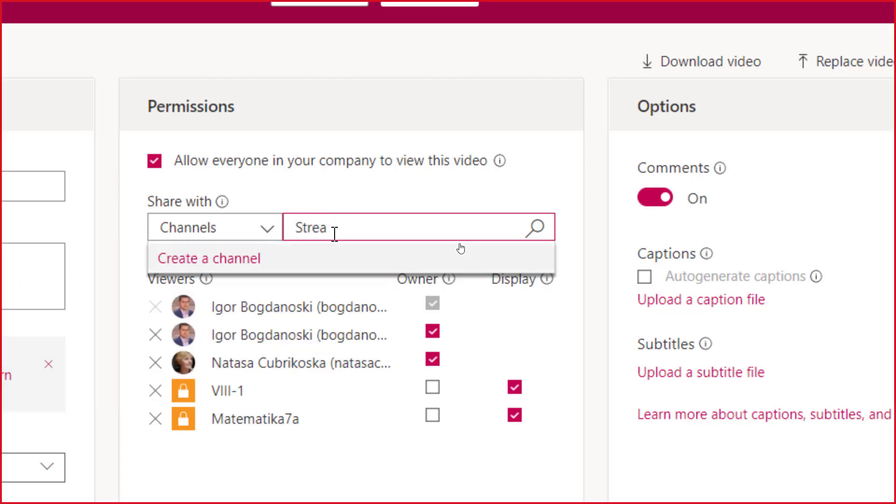
pyautogui.click(544, 228)
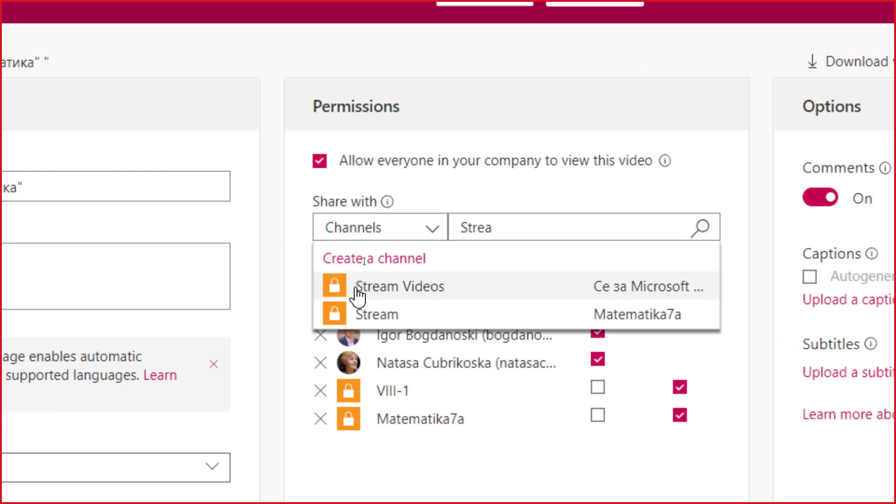
pyautogui.click(354, 286)
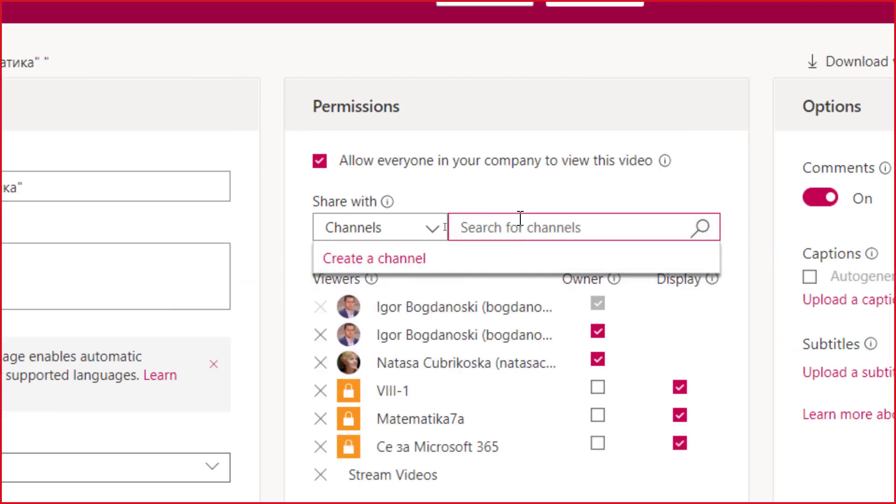
pyautogui.write('Stream')
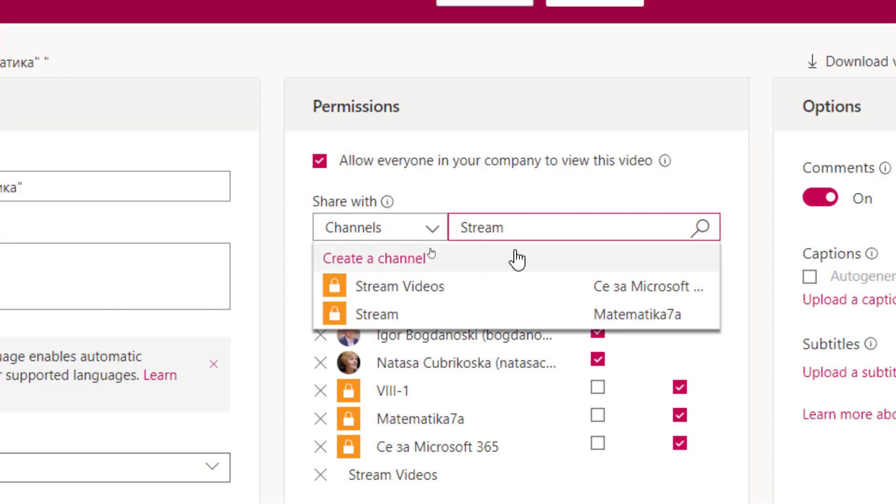
pyautogui.click(425, 314)
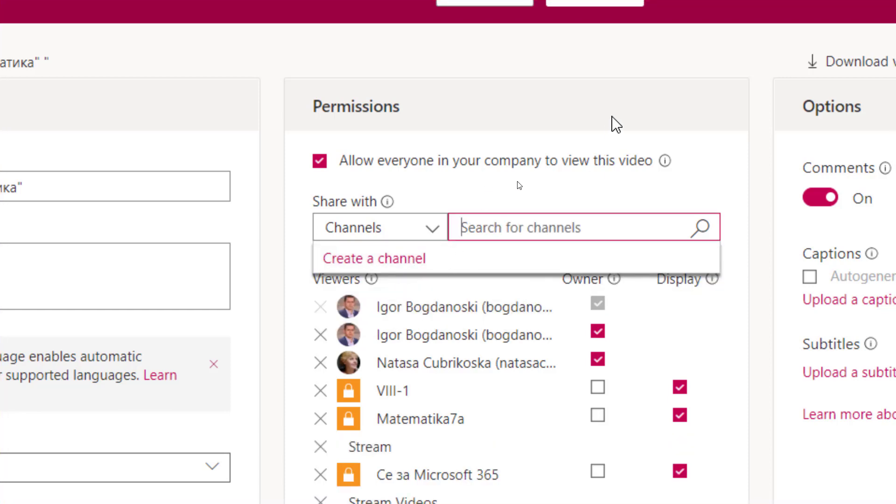
pyautogui.click(706, 162)
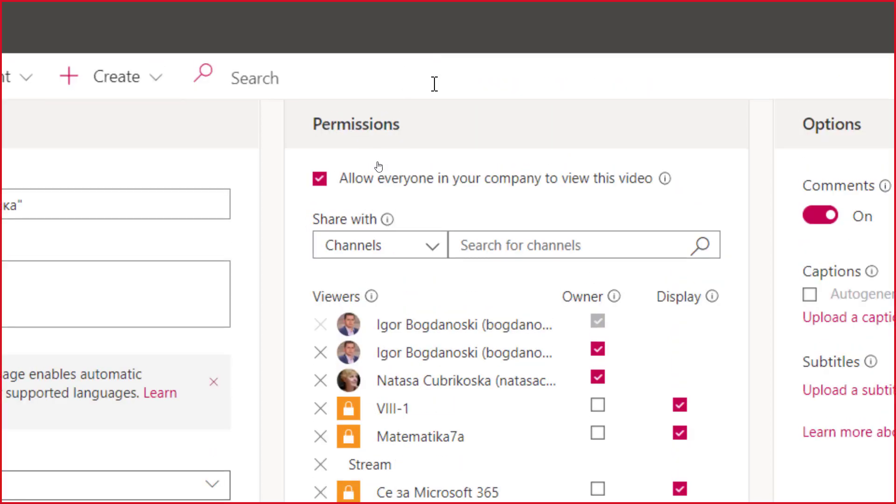
pyautogui.moveTo(387, 64)
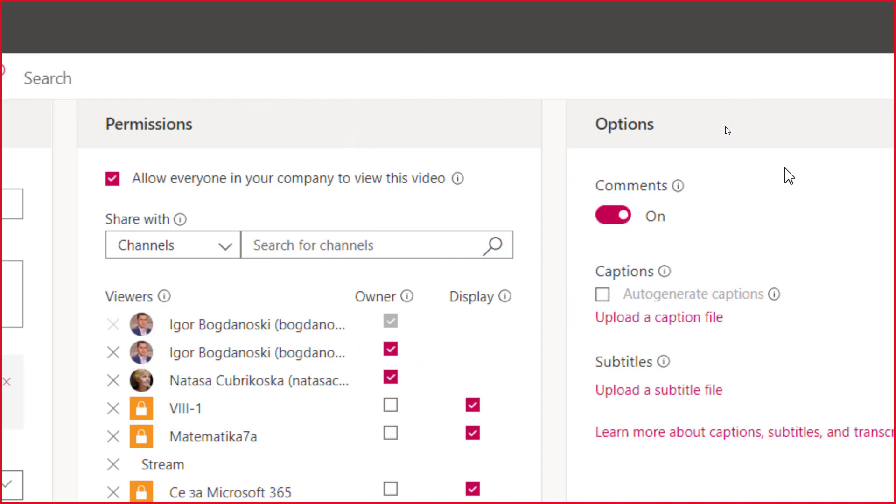
pyautogui.moveTo(664, 272)
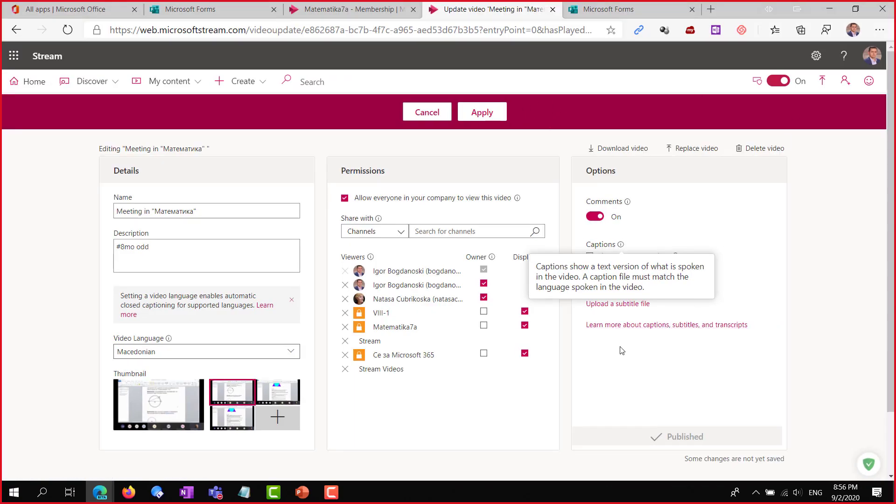
# Save the video's edits, then play and pause the meeting recording
pyautogui.click(486, 116)
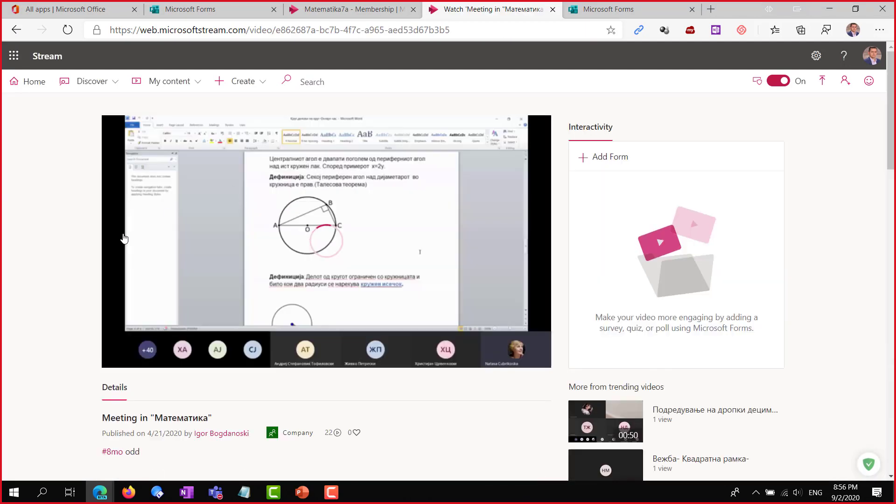
pyautogui.click(134, 277)
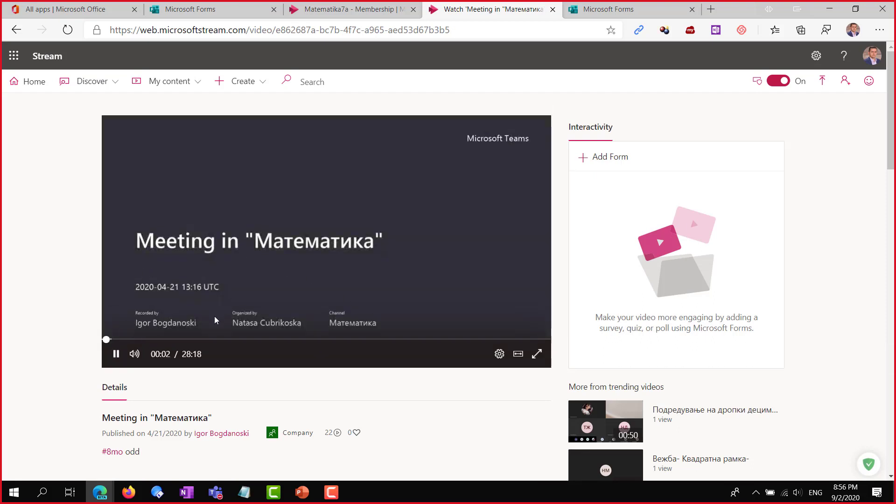
pyautogui.click(115, 354)
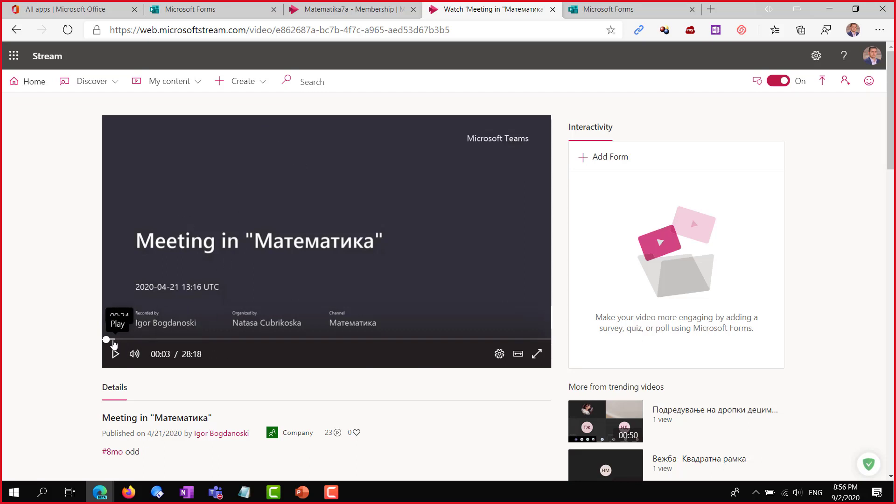
# Skip the paused recording forward to about 06:40
pyautogui.click(128, 340)
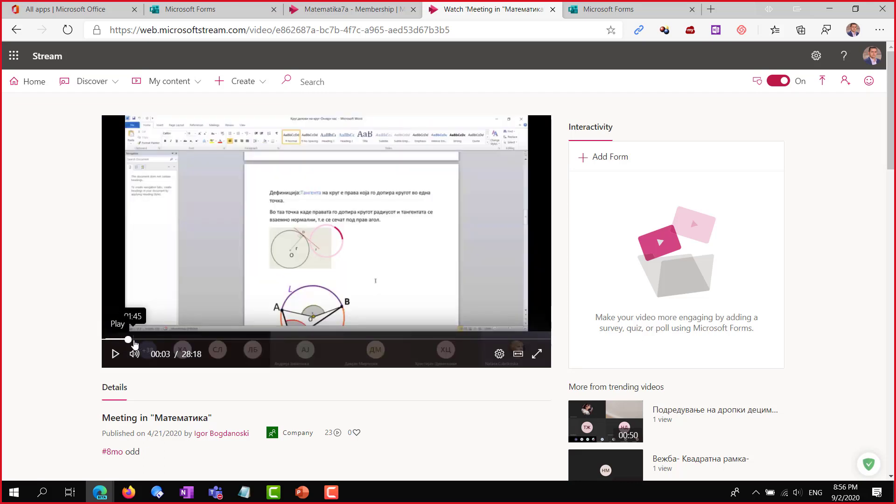
pyautogui.click(166, 340)
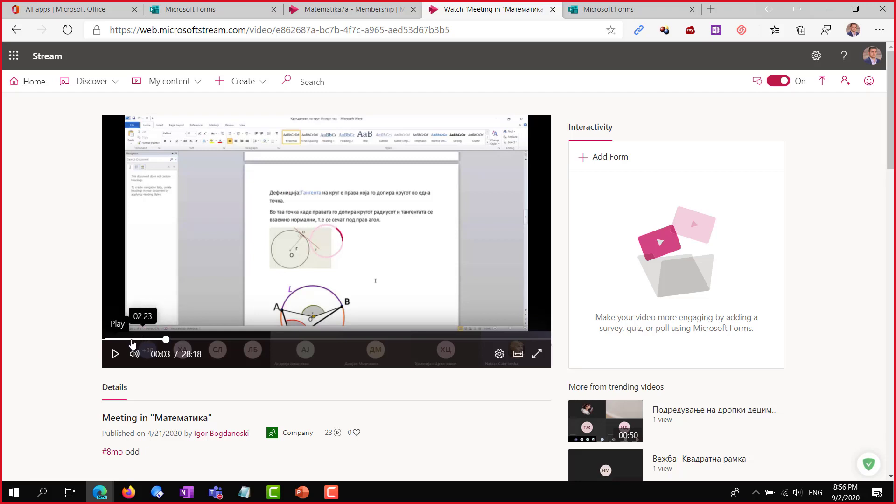
pyautogui.click(209, 341)
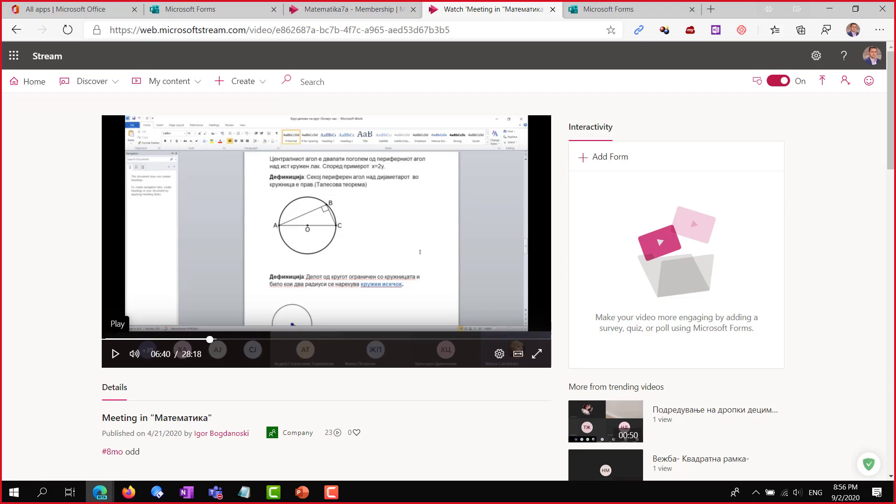
pyautogui.press('F10')
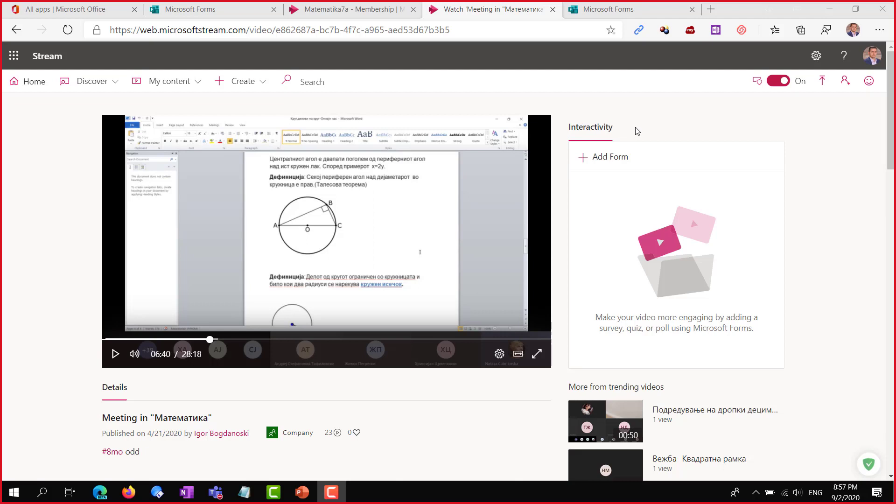
# Move the paused recording to 07:01, then back to 05:29
pyautogui.scroll(-1, 552, 232)
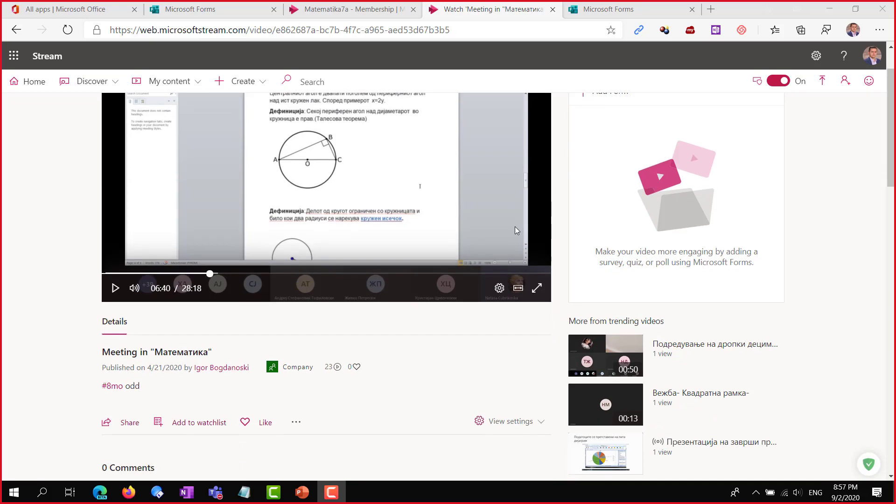
pyautogui.scroll(1, 412, 258)
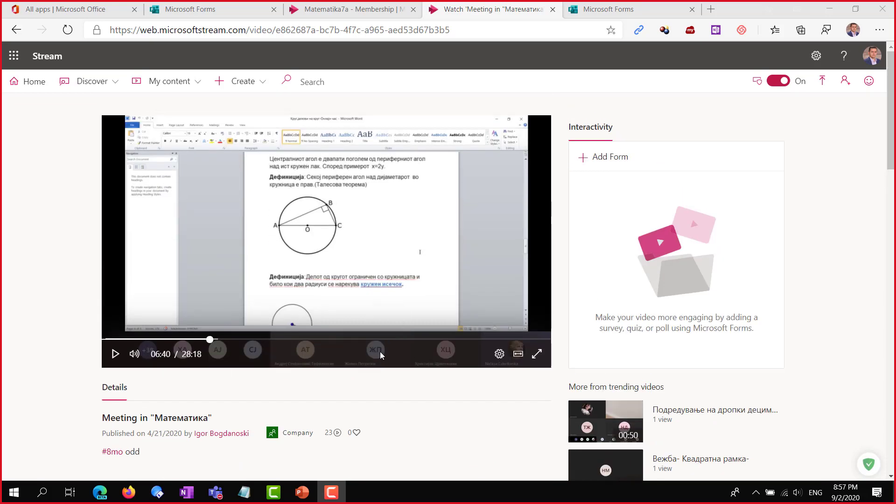
pyautogui.scroll(-1, 379, 351)
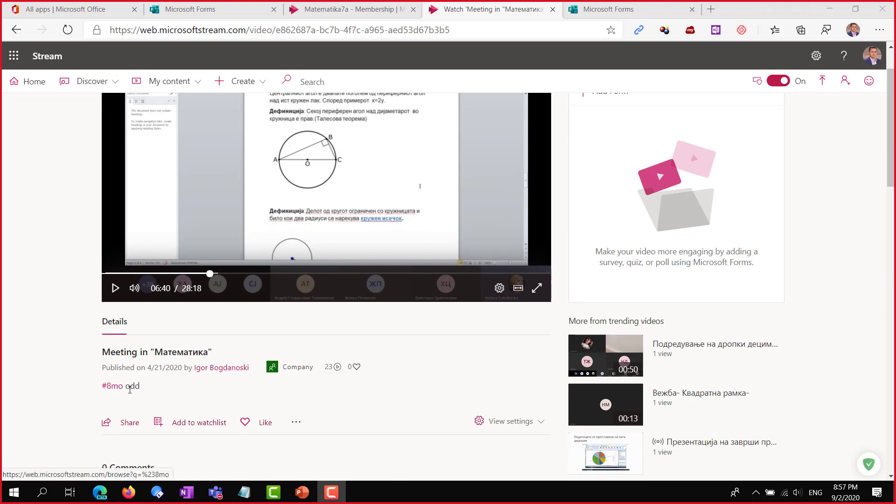
pyautogui.scroll(2, 449, 421)
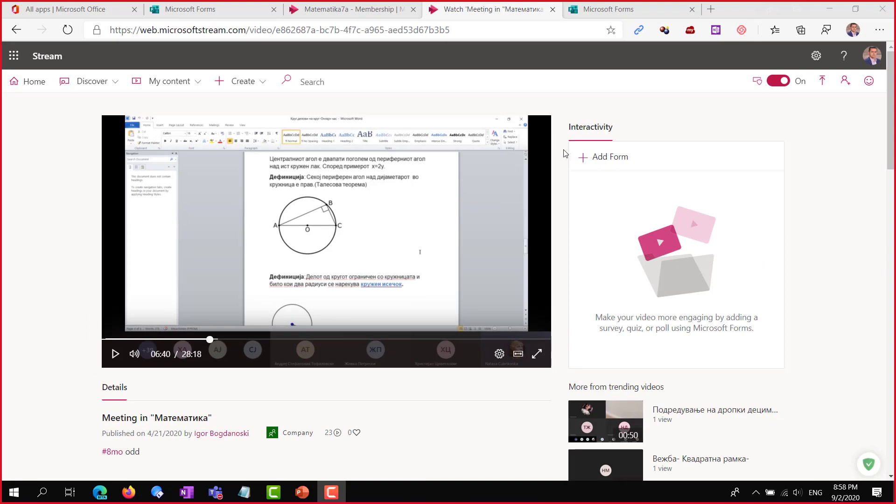
pyautogui.click(215, 340)
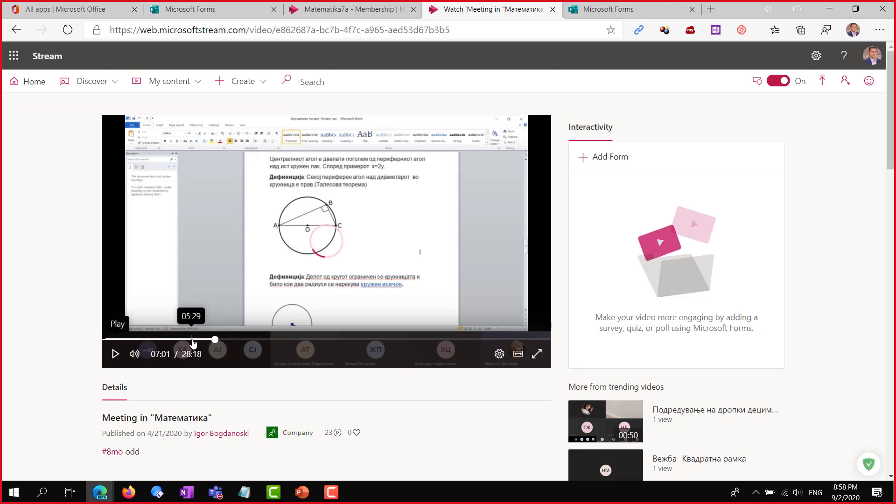
pyautogui.click(191, 340)
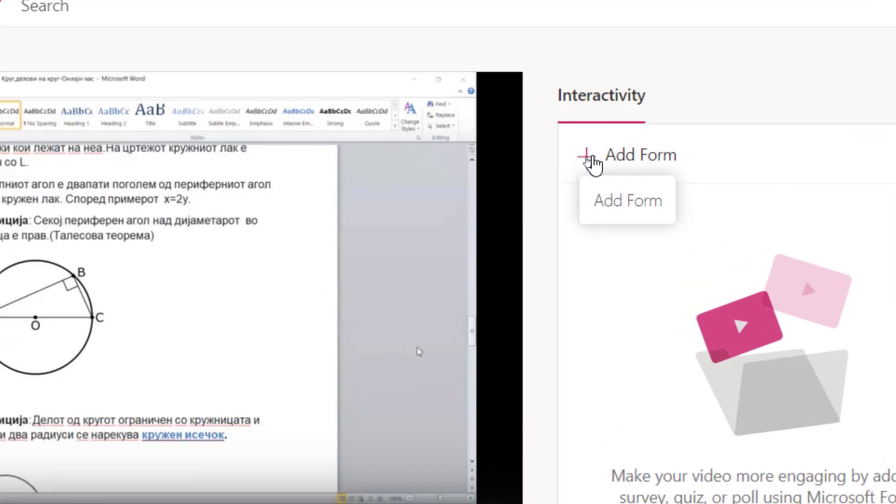
# Add a form entry at 5:29, then switch to the kviz 1 quiz in Forms
pyautogui.click(593, 158)
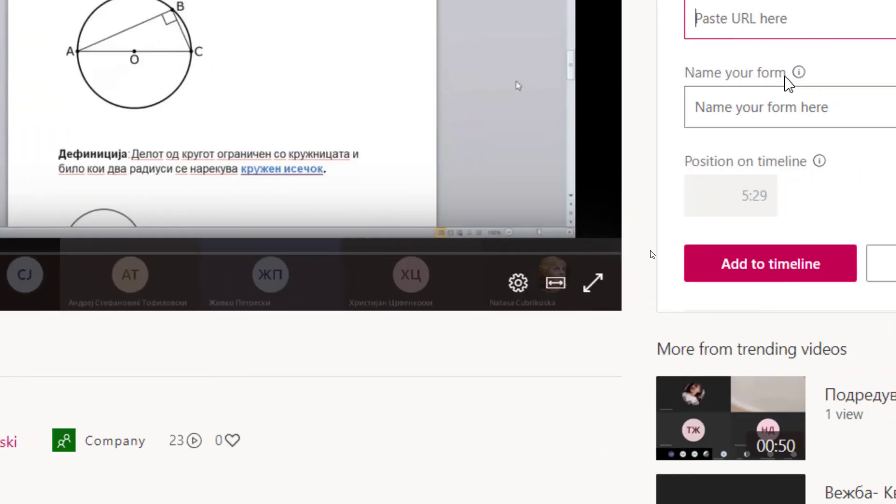
pyautogui.moveTo(796, 74)
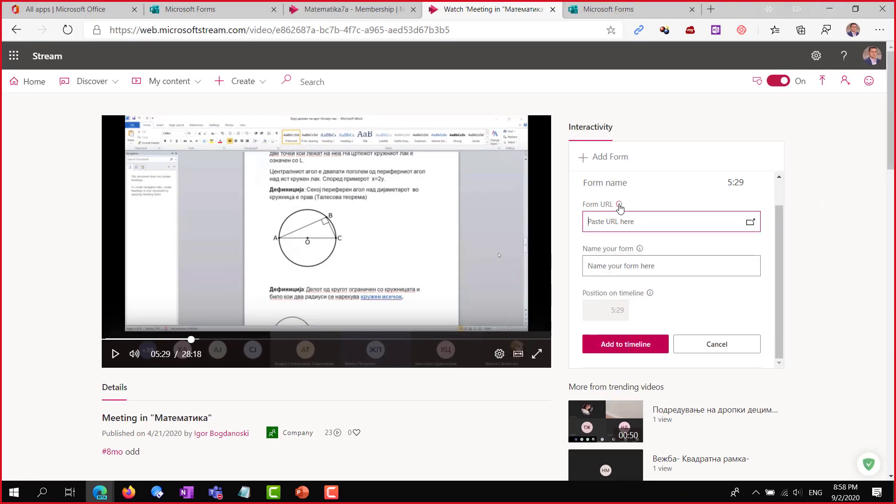
pyautogui.click(220, 10)
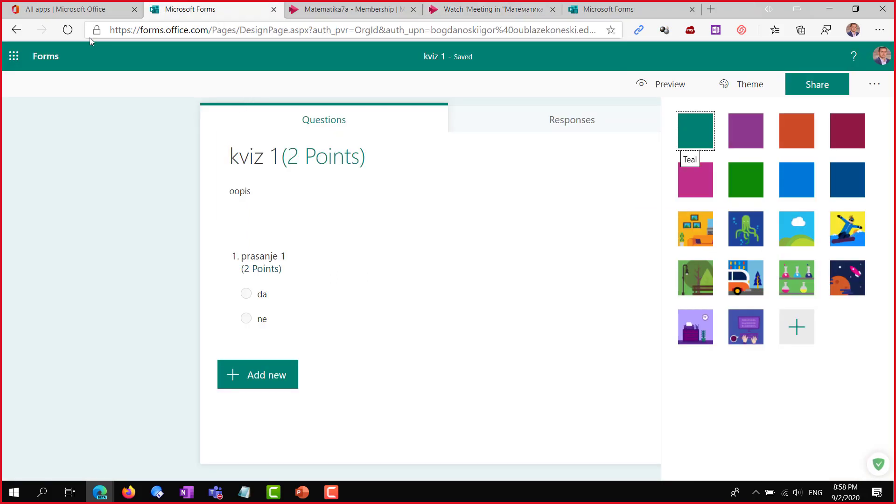
# Find the КВИЗ 1 1А quiz in the full list of forms and open it
pyautogui.click(49, 58)
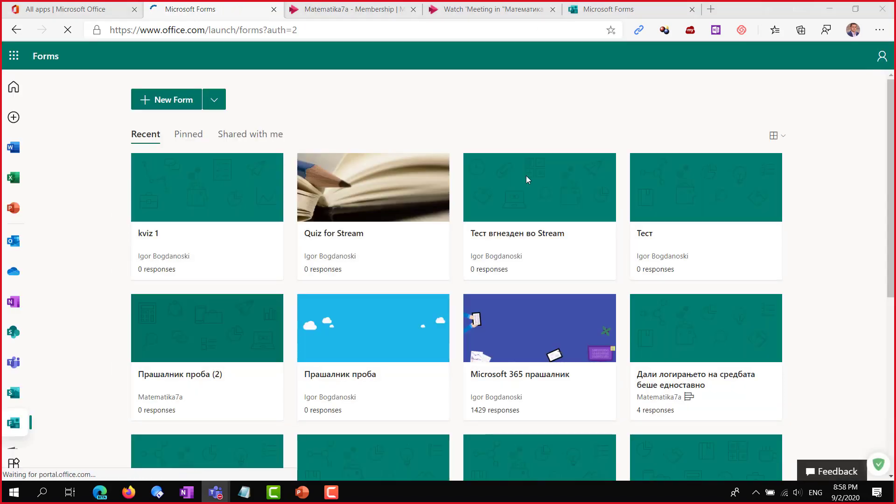
pyautogui.scroll(-5, 539, 194)
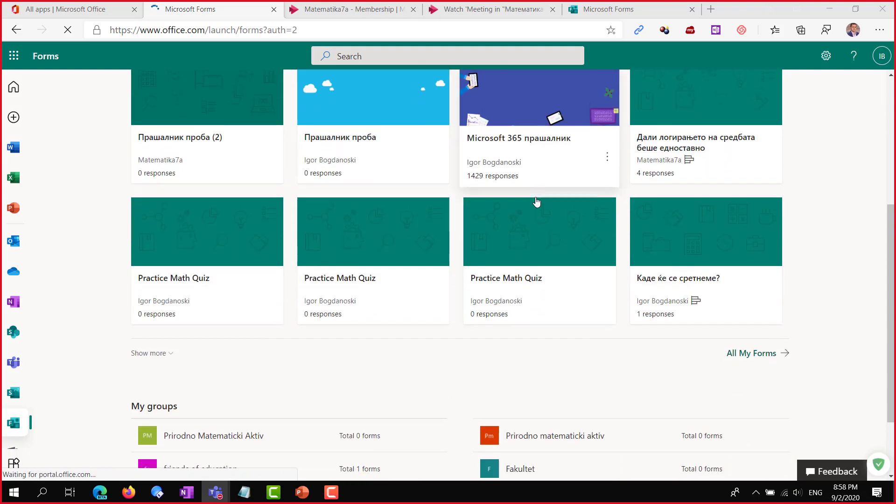
pyautogui.scroll(-2, 547, 200)
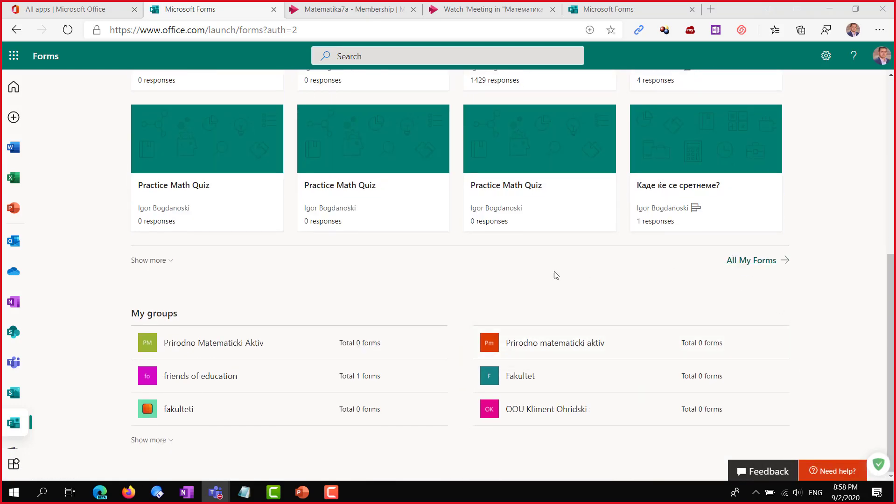
pyautogui.click(150, 261)
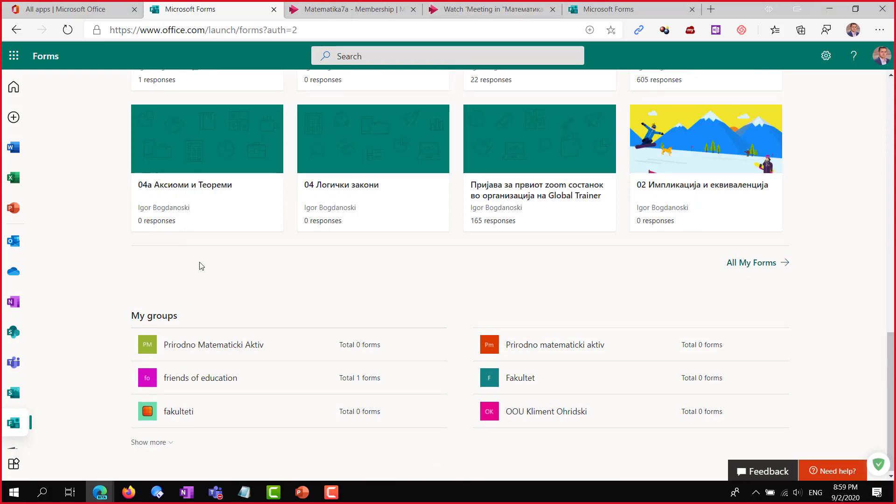
pyautogui.scroll(3, 445, 264)
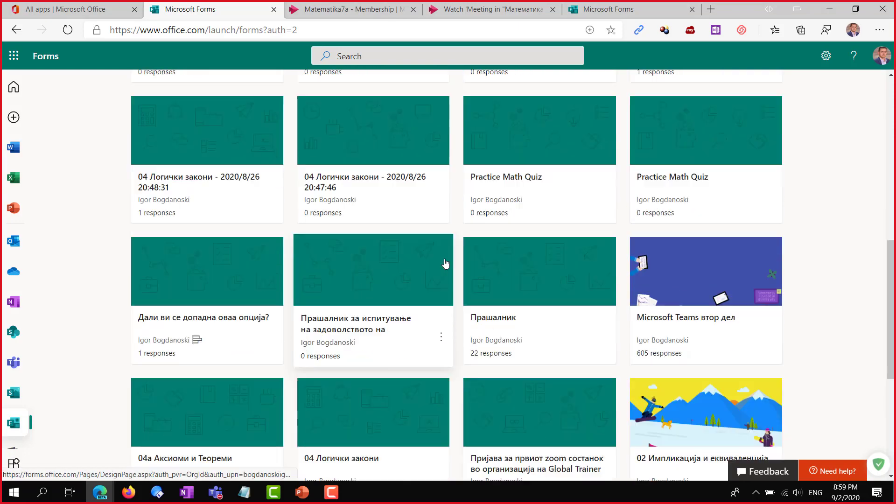
pyautogui.scroll(1, 445, 261)
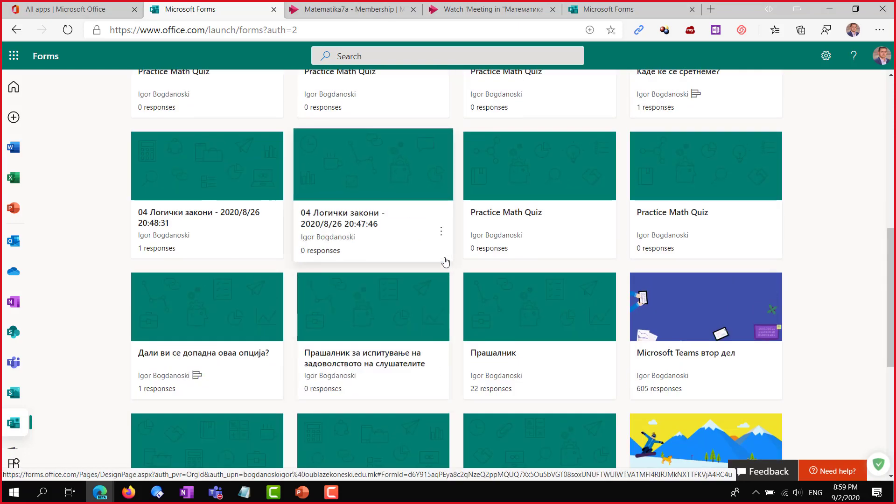
pyautogui.scroll(-2, 560, 260)
pyautogui.scroll(-2, 602, 262)
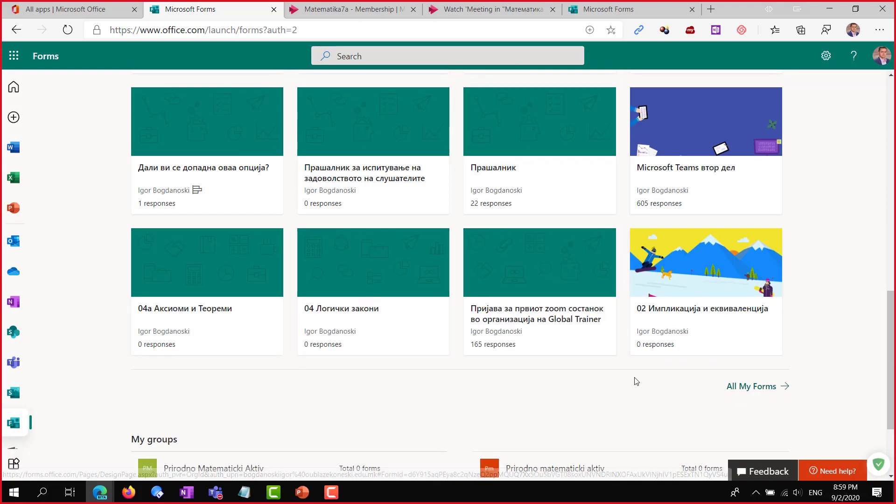
pyautogui.click(734, 387)
pyautogui.scroll(-3, 566, 304)
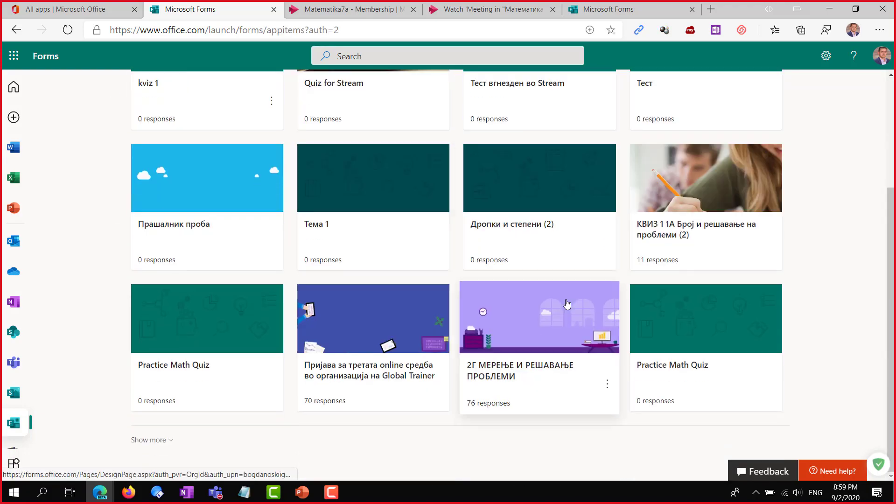
pyautogui.scroll(3, 607, 319)
pyautogui.scroll(-3, 704, 314)
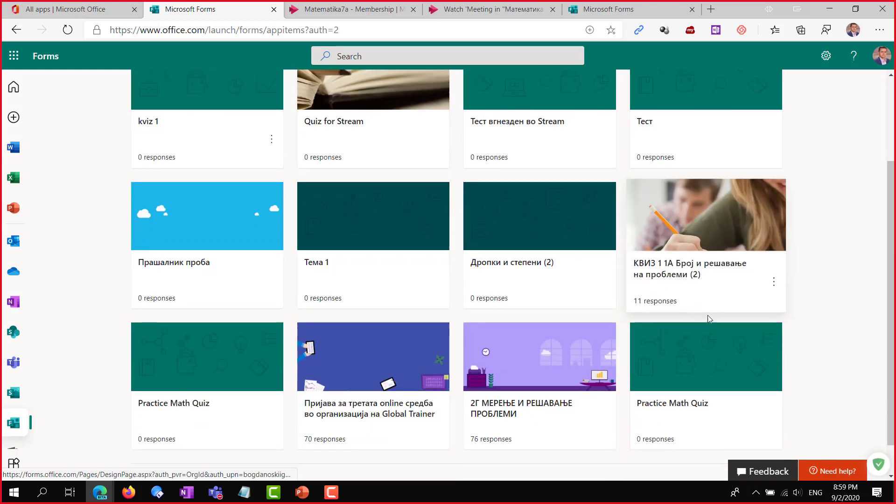
pyautogui.click(774, 276)
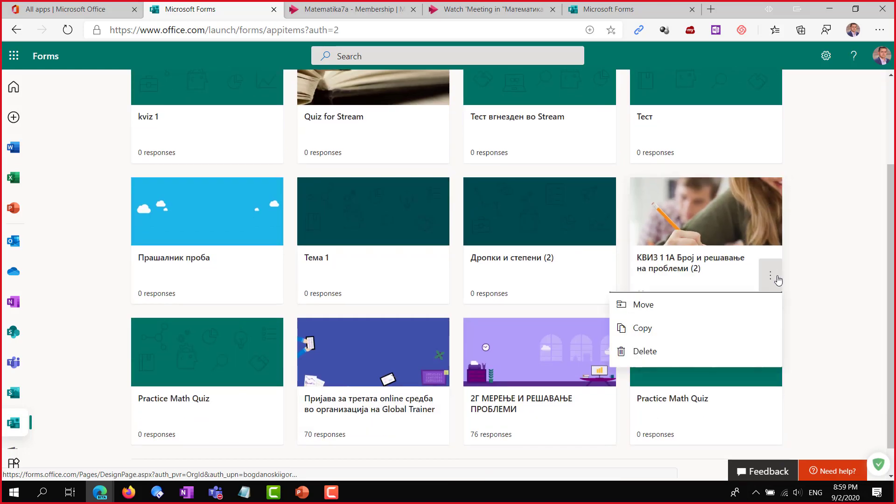
pyautogui.click(697, 270)
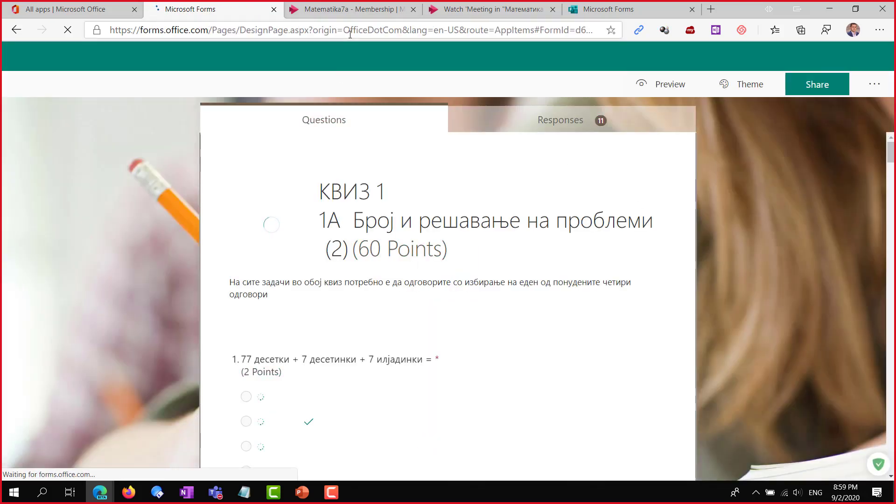
# Copy the КВИЗ 1 1А response link from the Share panel and return to Stream
pyautogui.click(346, 29)
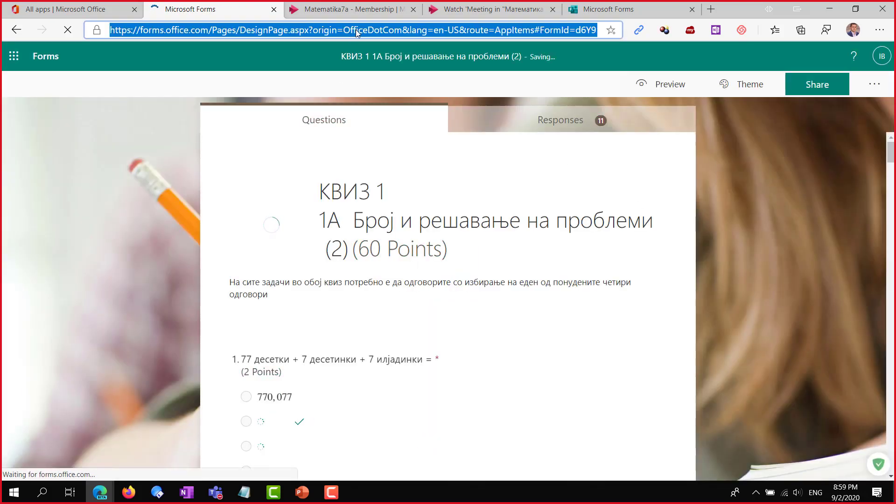
pyautogui.click(812, 90)
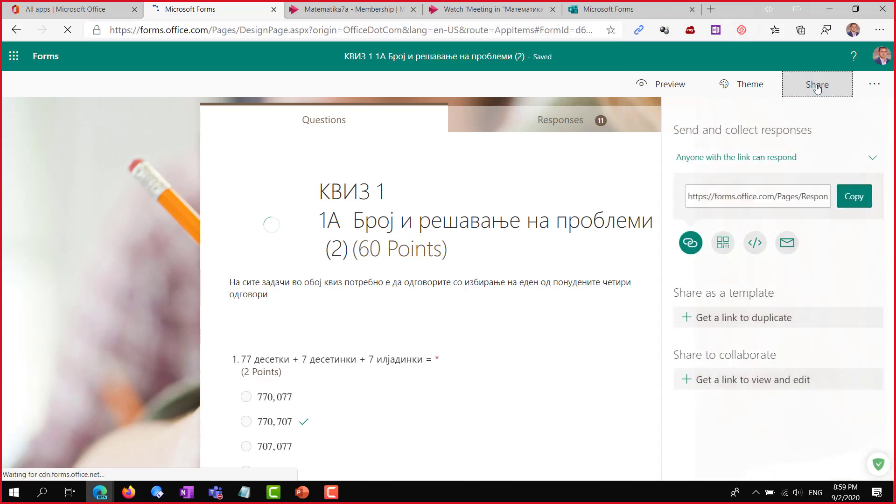
pyautogui.click(852, 198)
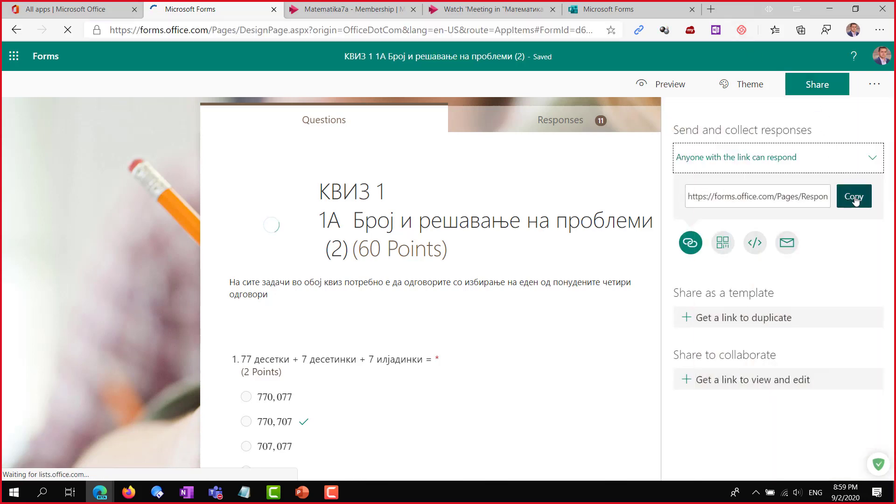
pyautogui.click(854, 198)
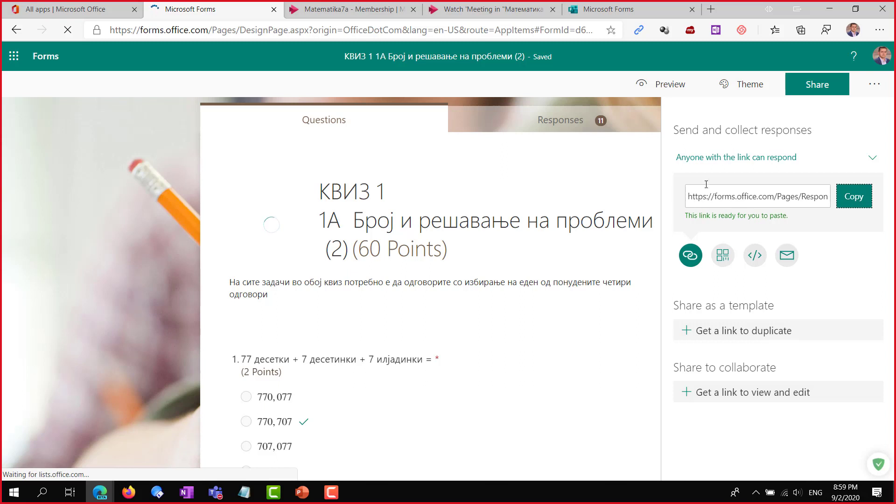
pyautogui.moveTo(689, 196); pyautogui.dragTo(843, 200)
pyautogui.click(843, 200)
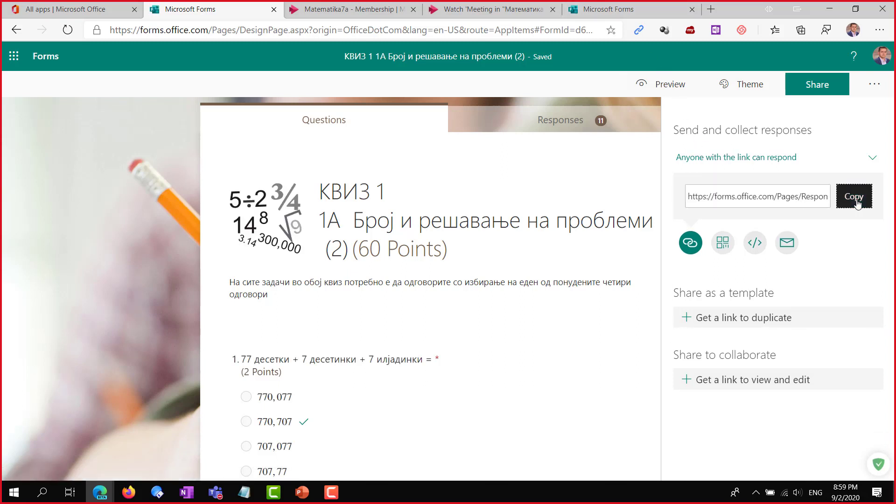
pyautogui.click(488, 10)
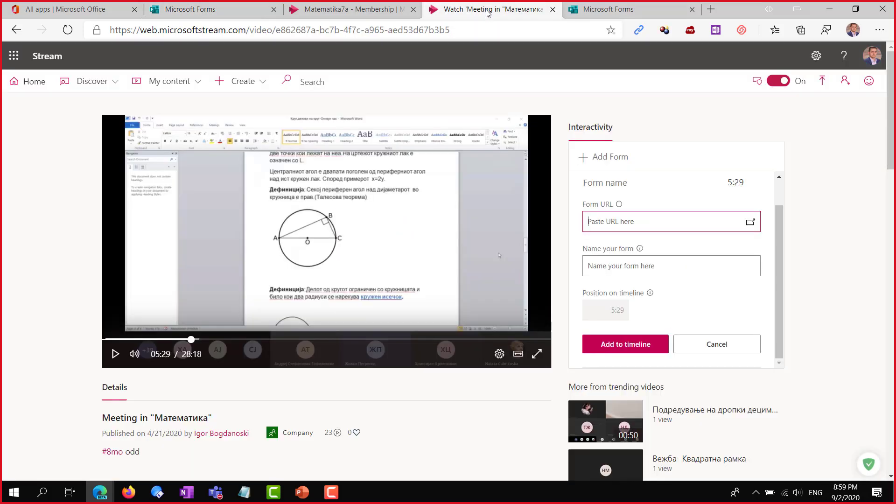
# Paste the quiz response link as the Form URL and name the form Pre Algebra
pyautogui.hotkey('ctrl', 'v')
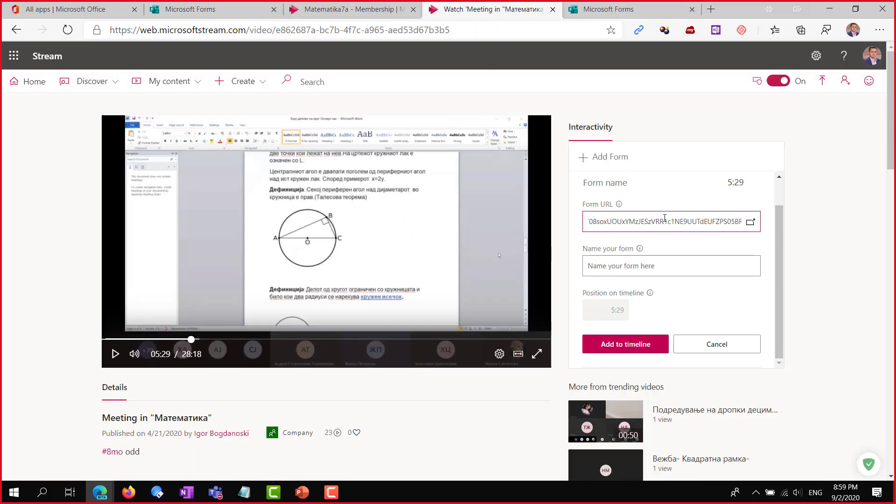
pyautogui.click(658, 264)
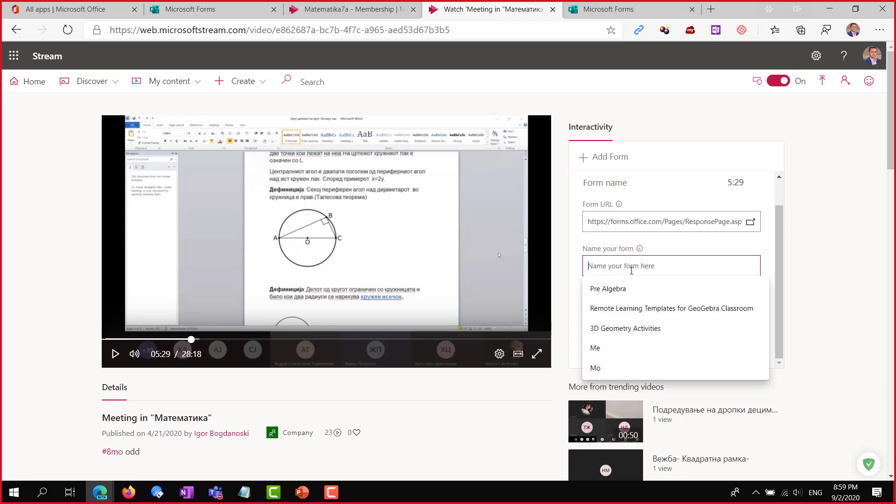
pyautogui.click(630, 295)
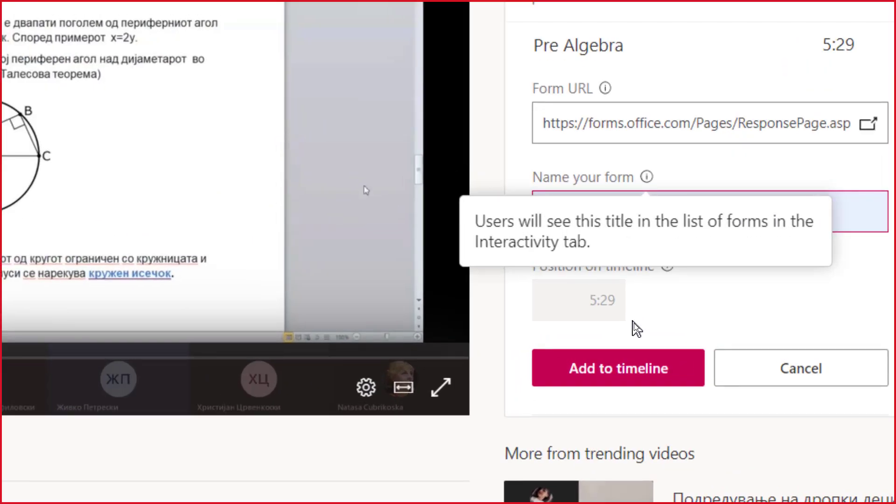
# Add Pre Algebra to the timeline at 5:29 and scrub back to about 04:42
pyautogui.click(610, 370)
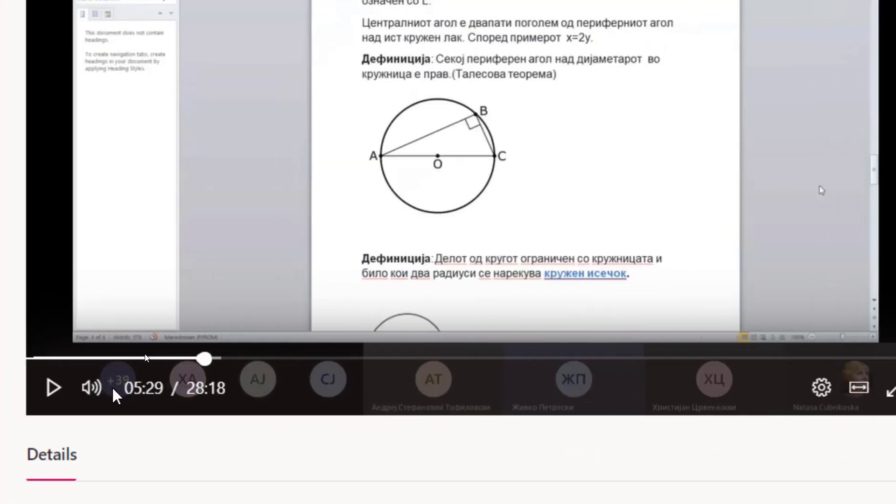
pyautogui.click(200, 359)
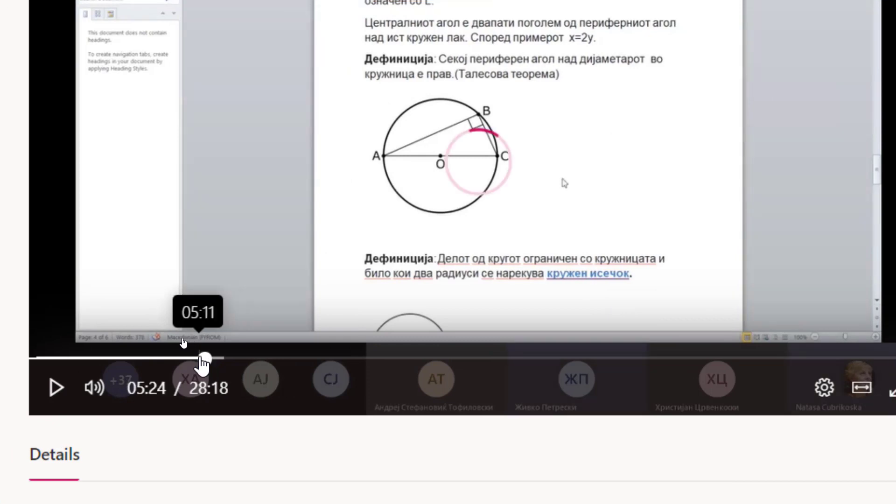
pyautogui.click(177, 359)
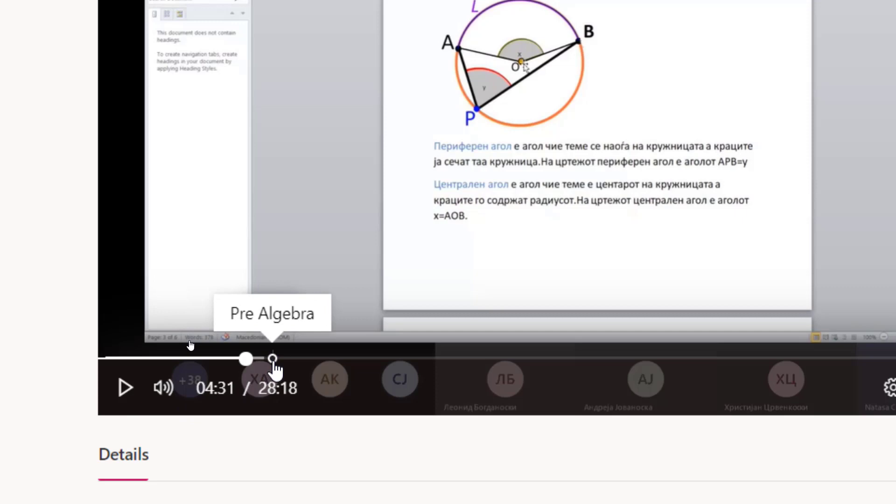
pyautogui.click(242, 367)
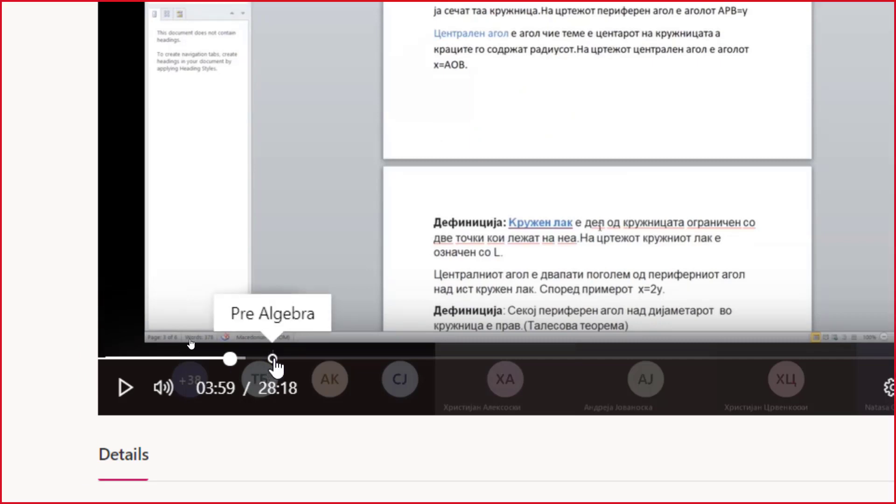
pyautogui.click(228, 360)
pyautogui.moveTo(230, 362); pyautogui.dragTo(257, 364)
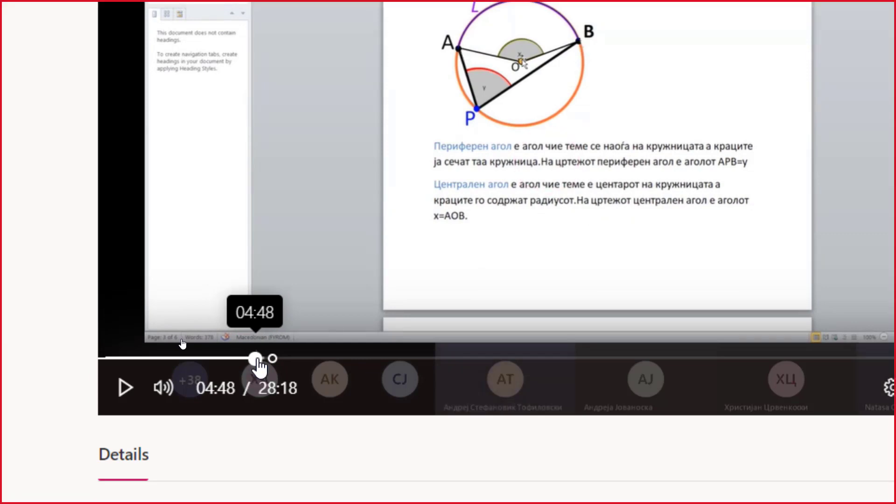
# Play through 05:06–05:20 at lower volume, then start a new form entry at 18:42
pyautogui.click(193, 378)
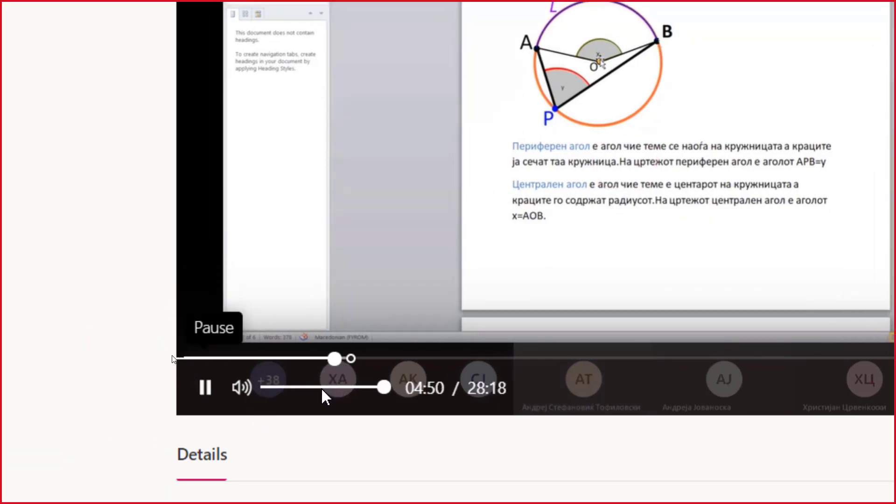
pyautogui.click(301, 389)
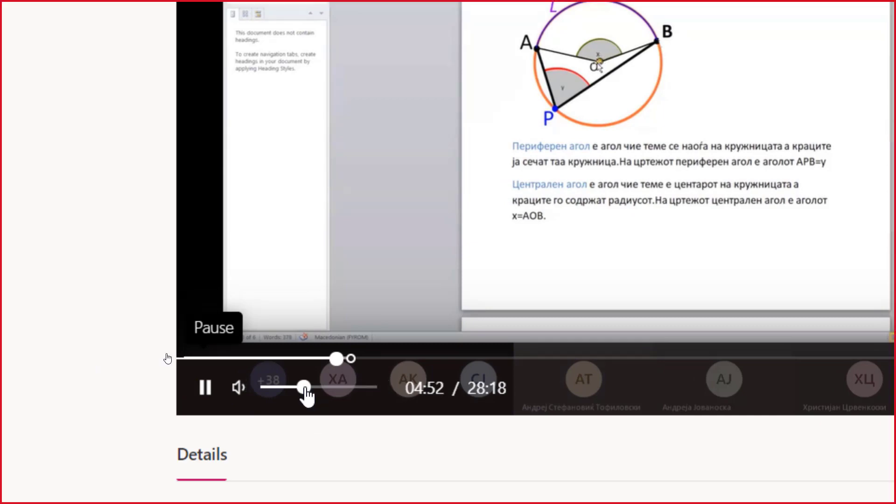
pyautogui.click(345, 360)
pyautogui.click(349, 359)
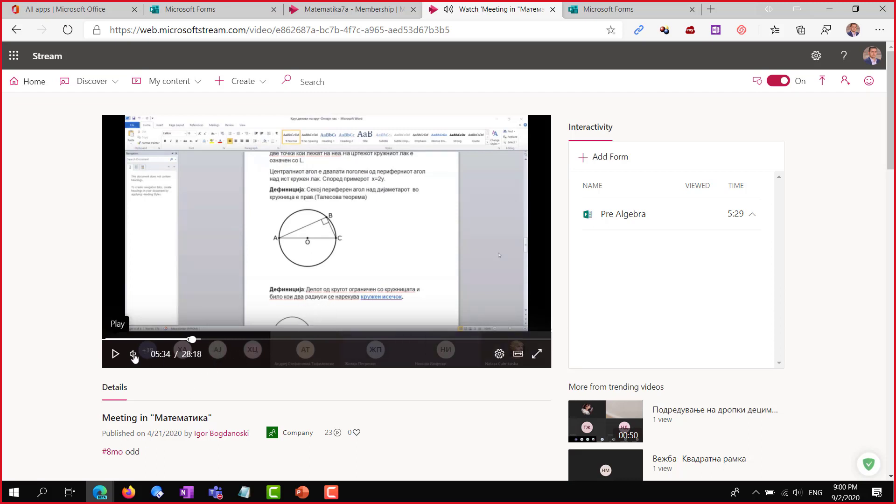
pyautogui.click(187, 340)
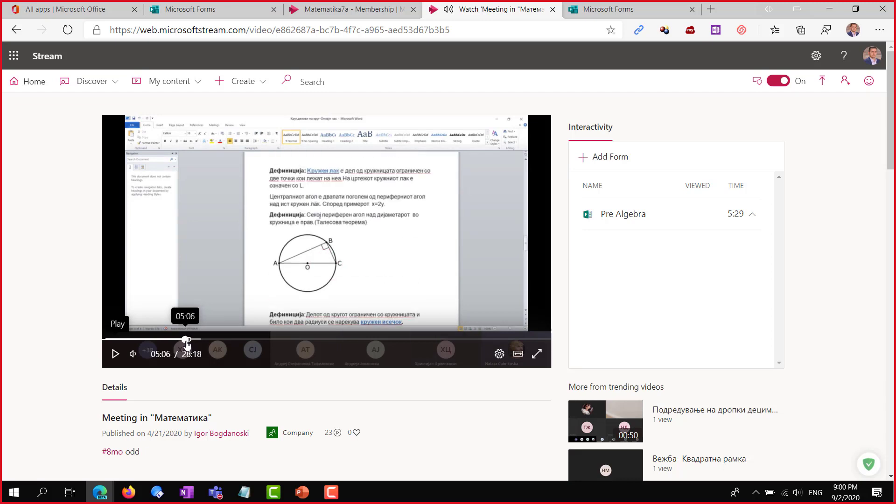
pyautogui.moveTo(186, 342); pyautogui.dragTo(192, 344)
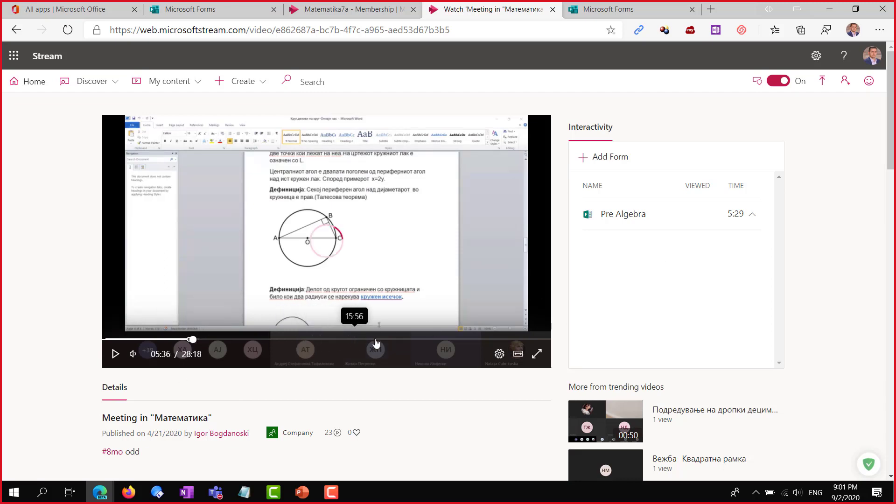
pyautogui.click(398, 340)
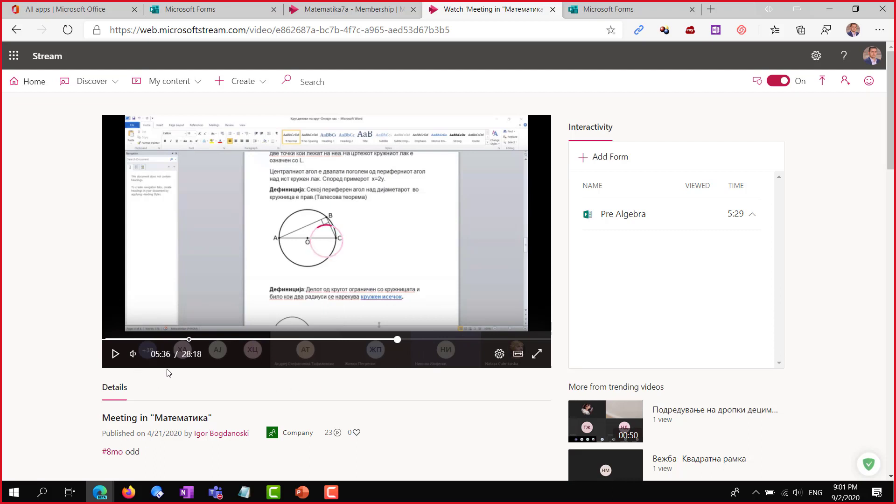
pyautogui.click(608, 158)
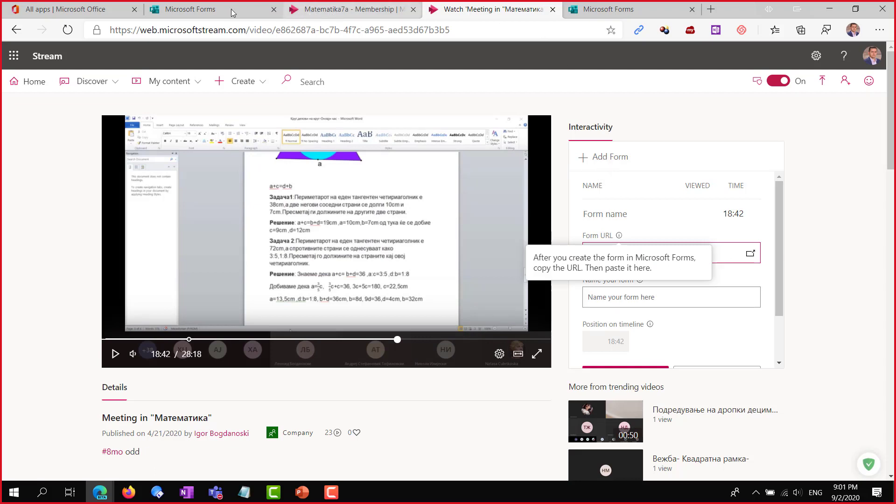
# Copy the Quiz for Stream form's response link from its Share options, then go back to Stream
pyautogui.click(622, 6)
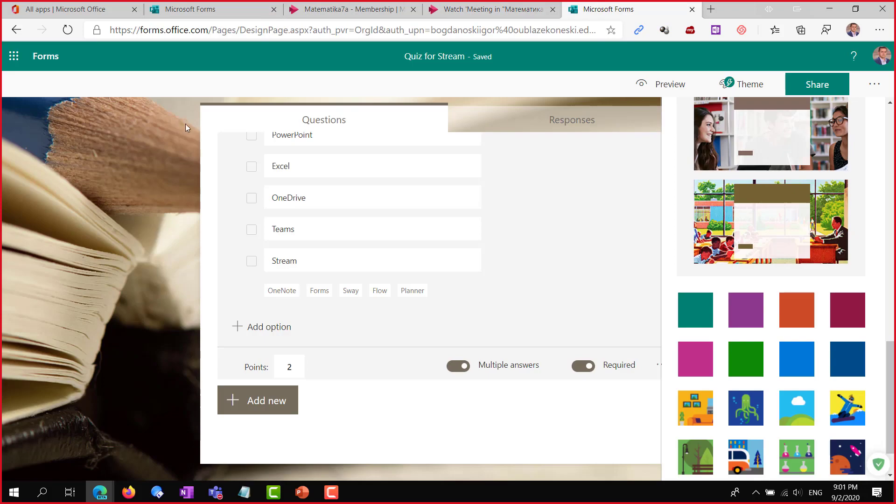
pyautogui.scroll(8, 658, 186)
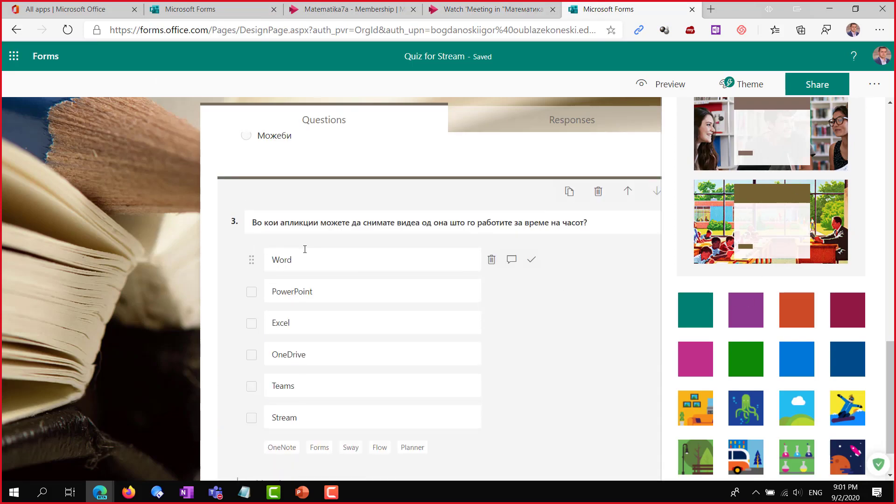
pyautogui.click(816, 85)
pyautogui.click(855, 196)
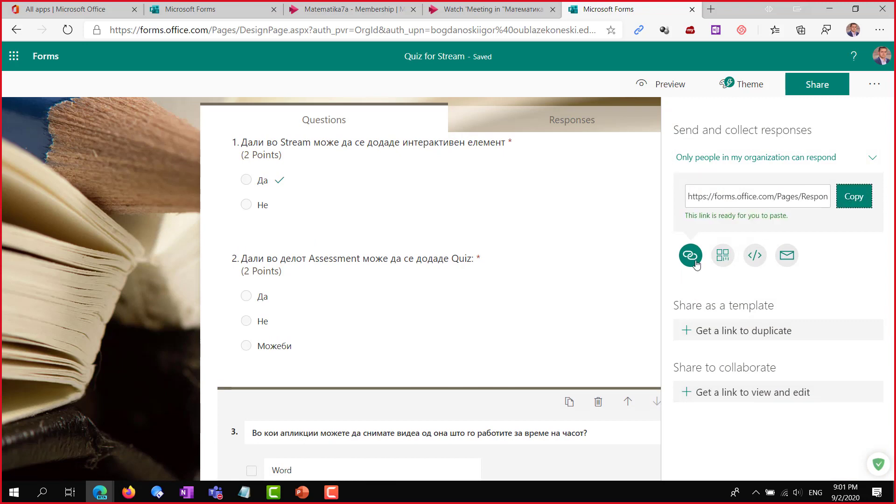
pyautogui.click(469, 9)
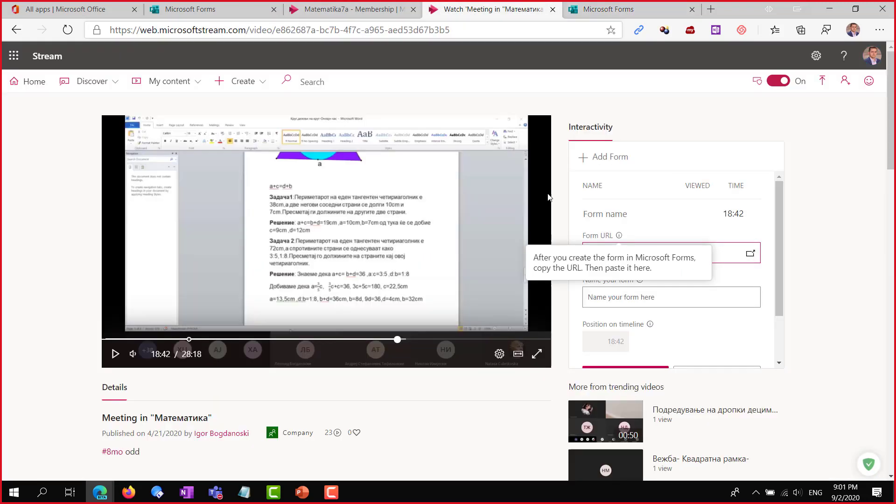
# Paste the form link at 18:42, name it 3D Geometry Activities, and add it to the timeline
pyautogui.click(725, 255)
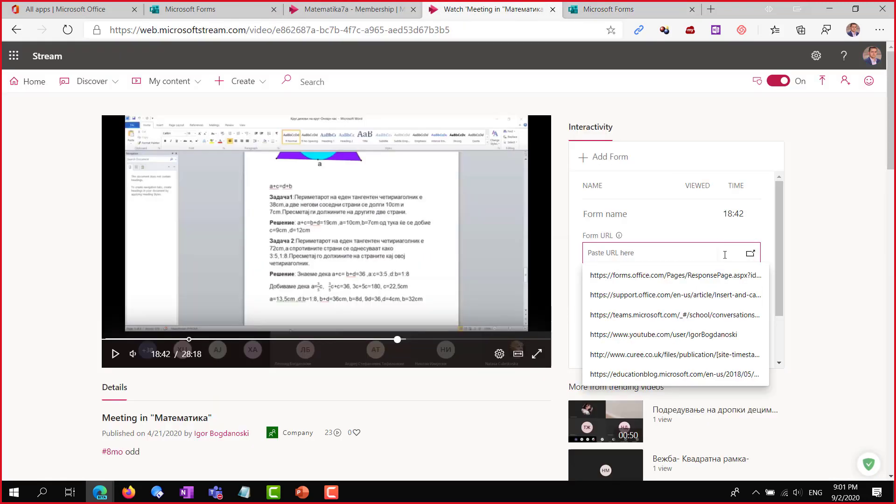
pyautogui.hotkey('ctrl', 'v')
pyautogui.click(648, 297)
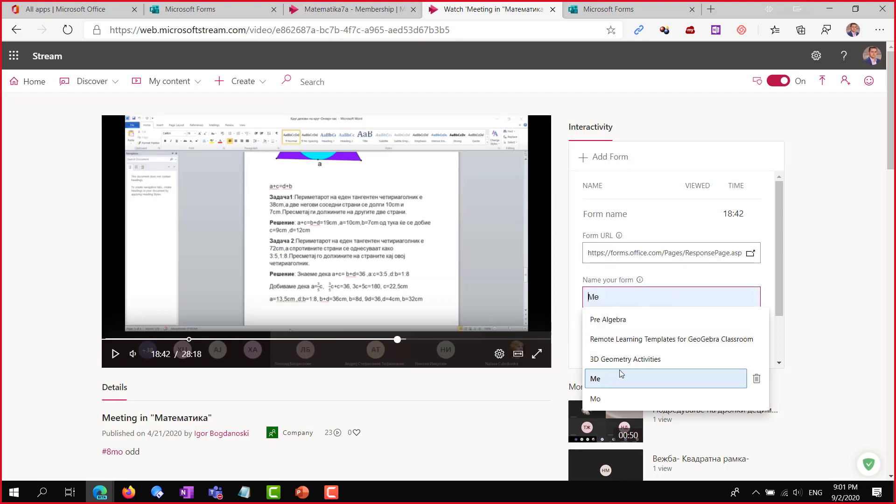
pyautogui.click(636, 362)
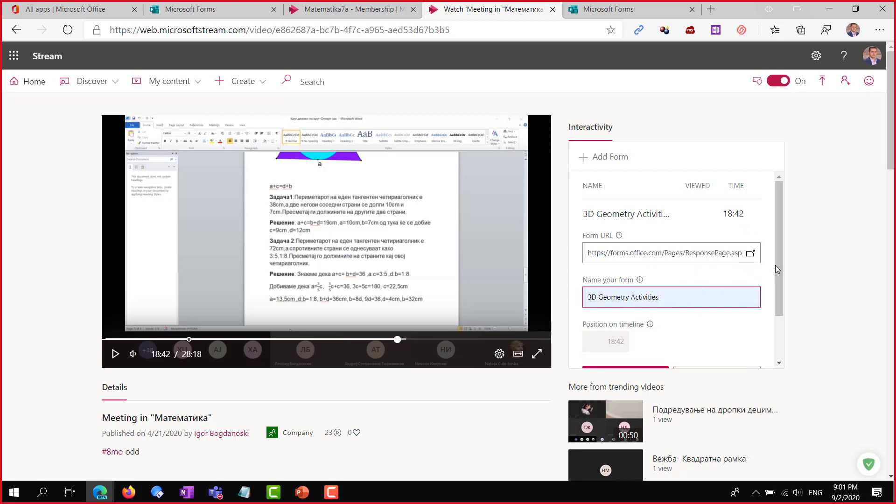
pyautogui.moveTo(777, 270); pyautogui.dragTo(777, 318)
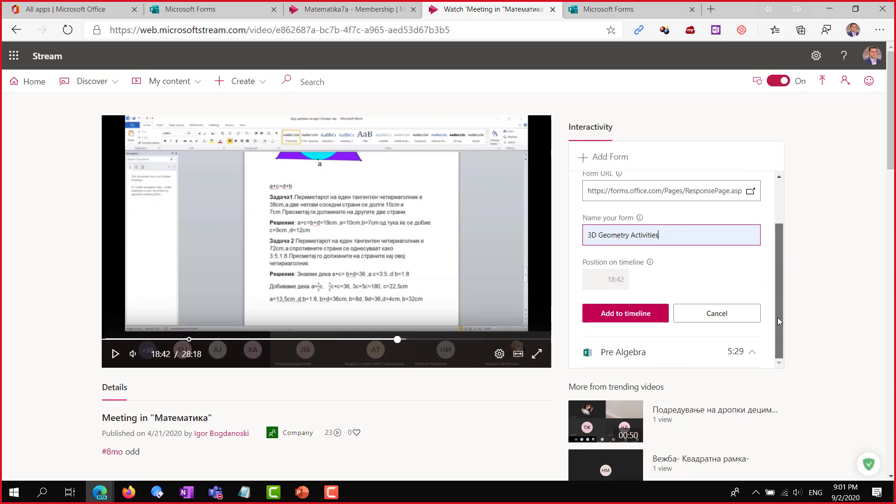
pyautogui.click(624, 314)
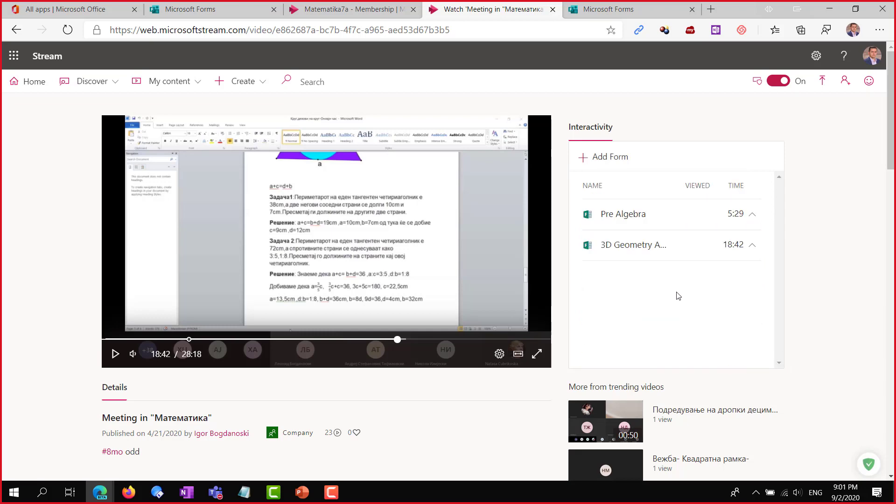
pyautogui.scroll(-7, 29, 376)
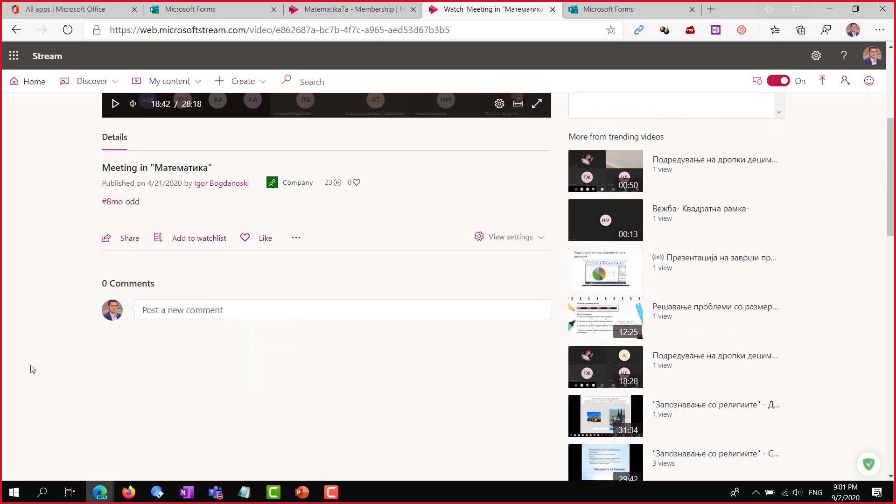
pyautogui.scroll(7, 139, 362)
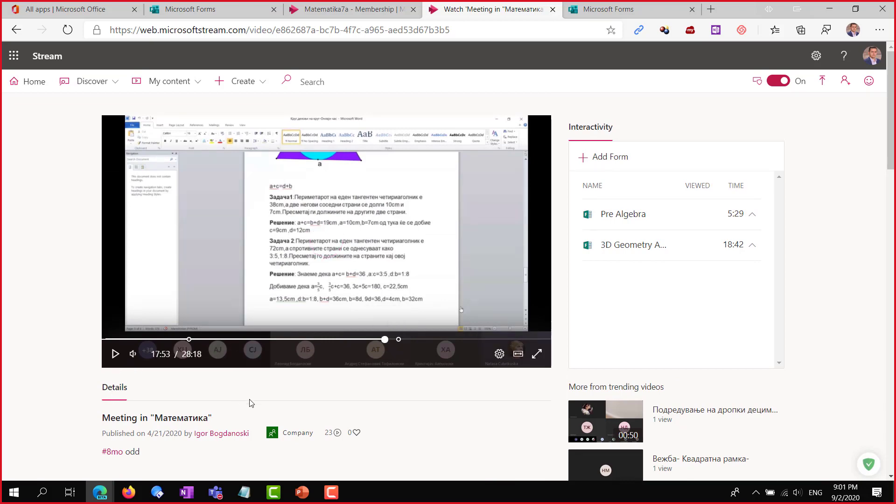
pyautogui.scroll(-1, 280, 402)
pyautogui.scroll(1, 434, 317)
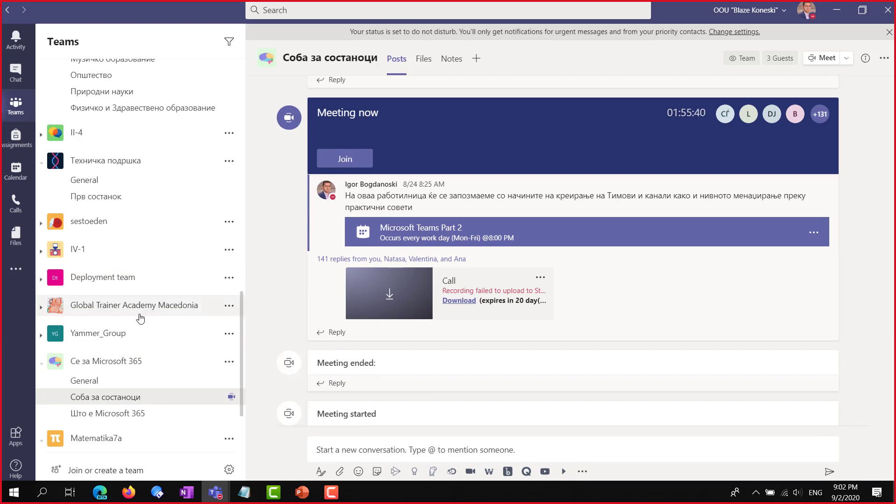
# Collapse and re-expand Се за Microsoft 365 in the sidebar, then open its General channel
pyautogui.scroll(-3, 123, 342)
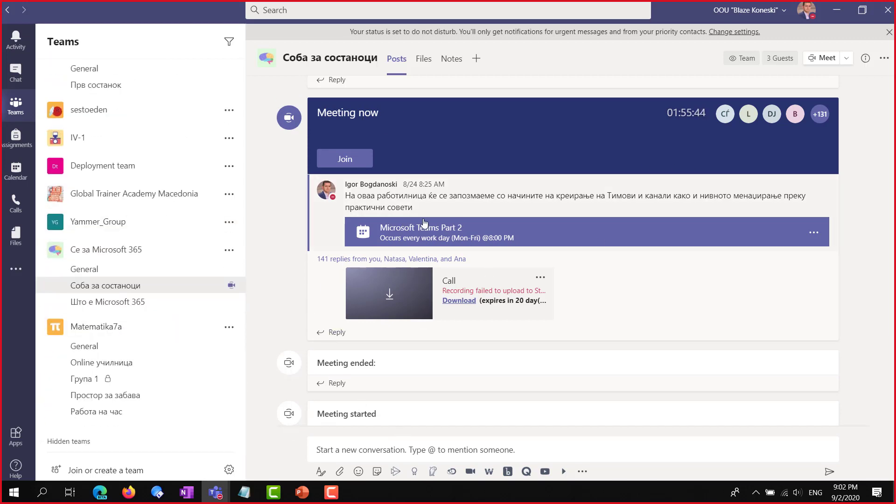
pyautogui.click(459, 300)
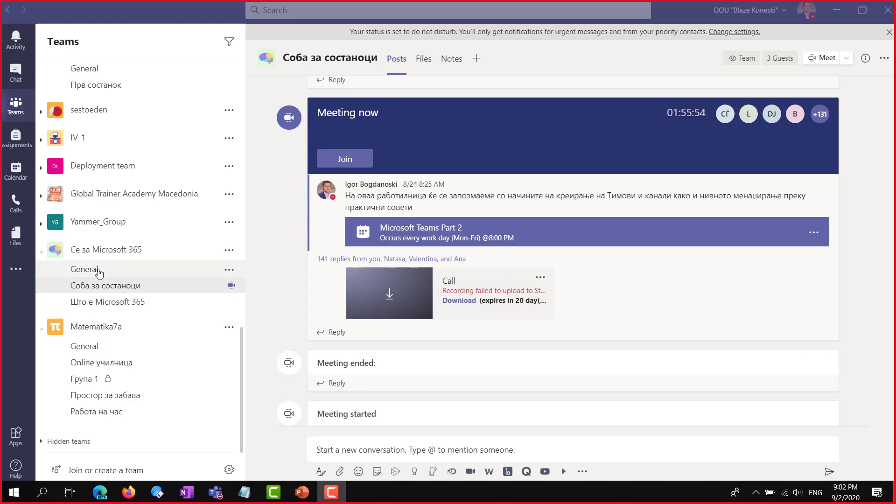
pyautogui.click(126, 253)
pyautogui.click(105, 302)
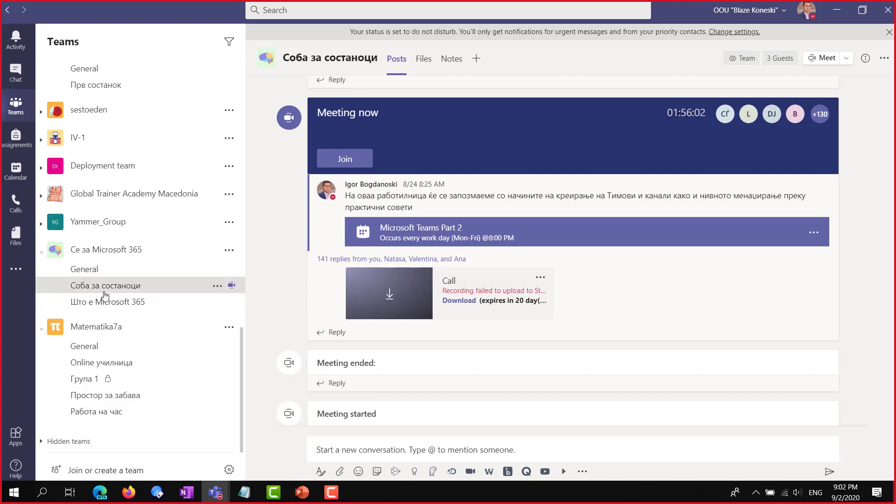
pyautogui.click(101, 276)
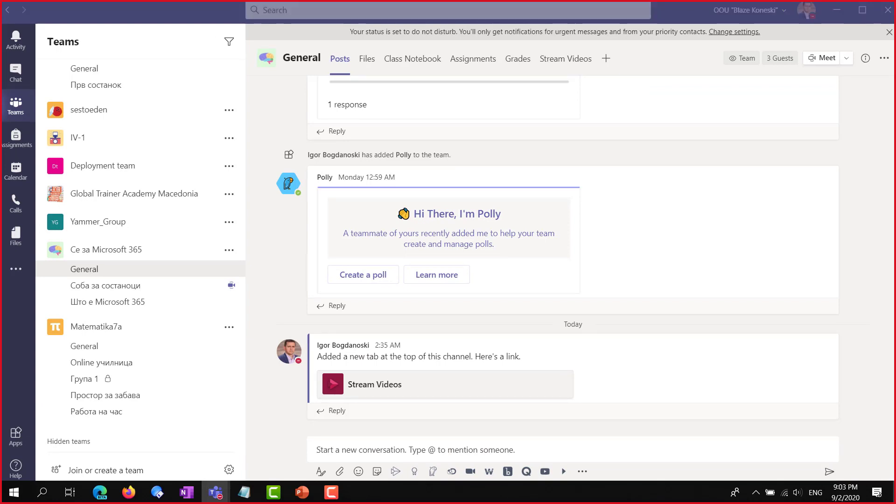
# Play the Meeting in "Математика" recording from the General channel's Stream Videos tab
pyautogui.click(572, 66)
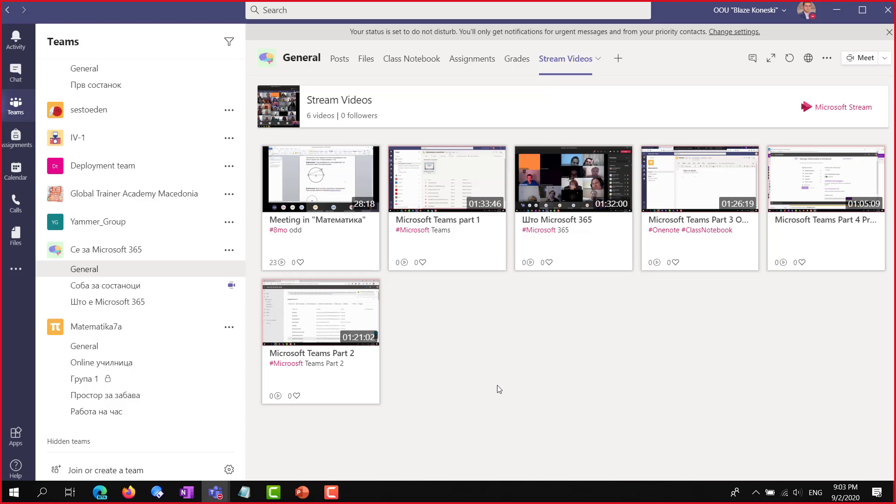
pyautogui.click(317, 186)
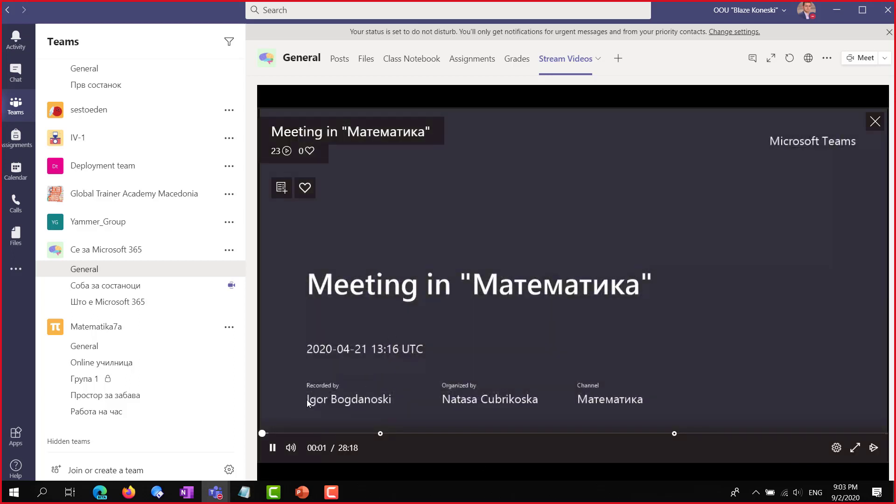
# Jump to about five minutes into the recording and widen the video tab to fill the window
pyautogui.click(377, 434)
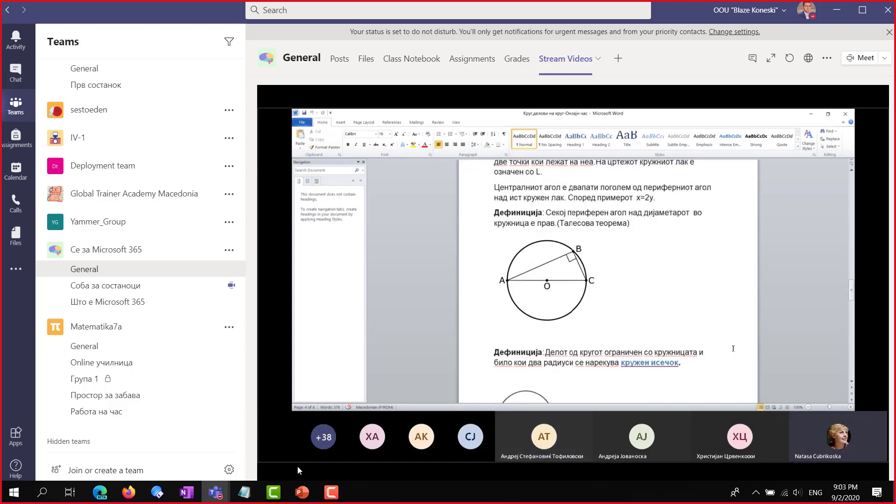
pyautogui.moveTo(662, 218)
pyautogui.click(771, 58)
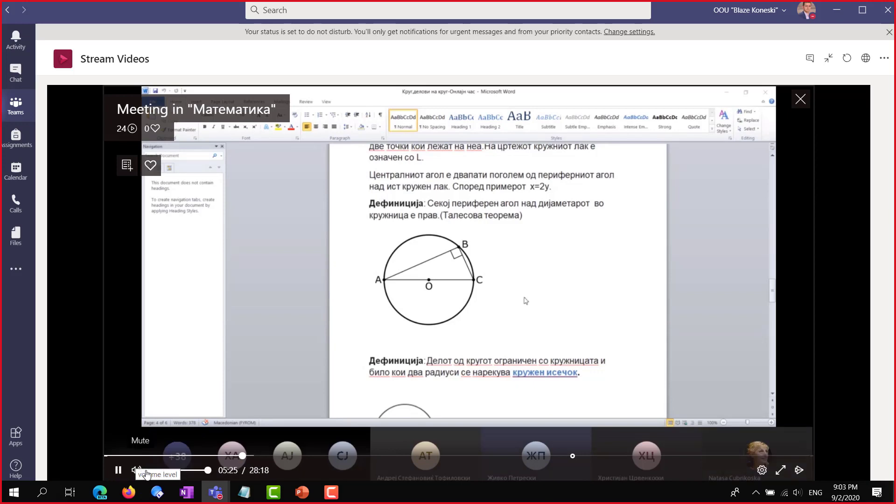
pyautogui.moveTo(93, 496)
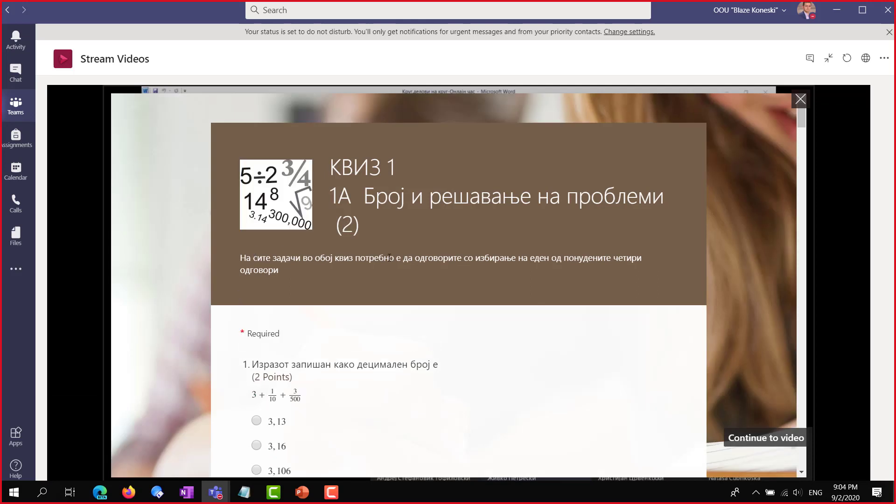
# Answer quiz questions 1–14: 3,16; 48; 328 000; 20; 342 951; 30; $48; десетки илјади; 60; 8
pyautogui.scroll(-2, 461, 284)
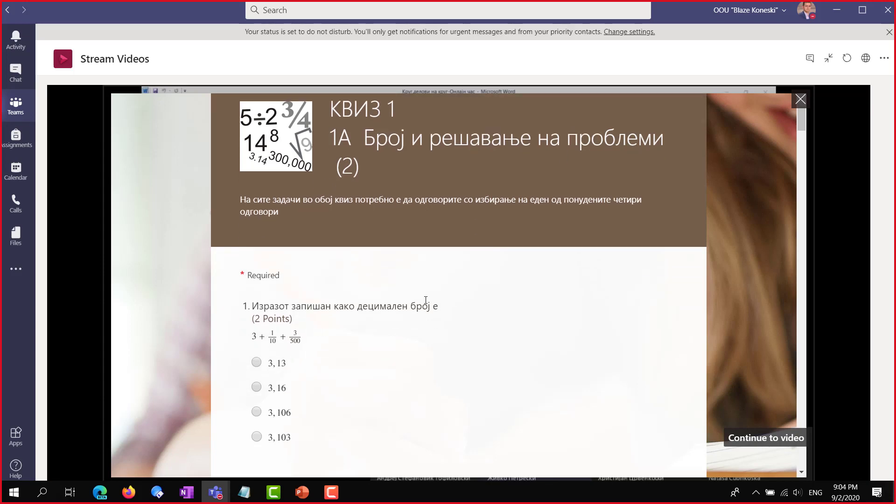
pyautogui.click(256, 272)
pyautogui.scroll(-3, 266, 331)
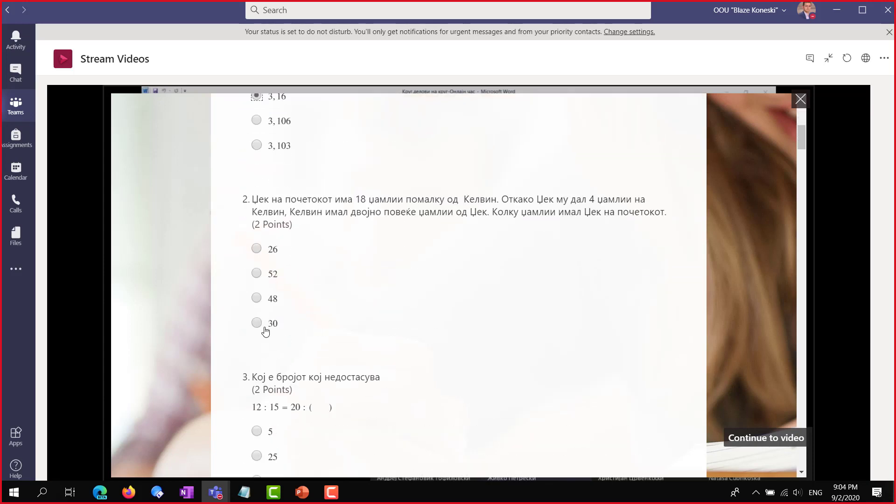
pyautogui.click(258, 299)
pyautogui.scroll(-5, 266, 310)
pyautogui.click(267, 310)
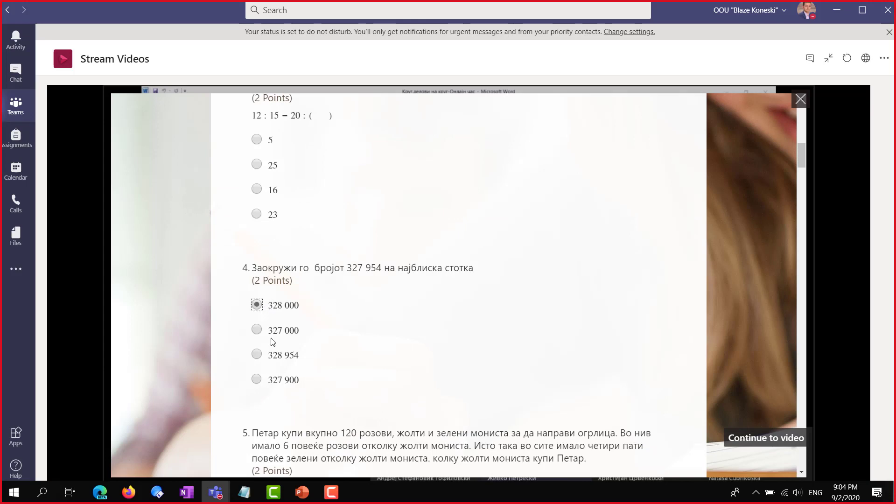
pyautogui.scroll(-7, 272, 338)
pyautogui.click(273, 335)
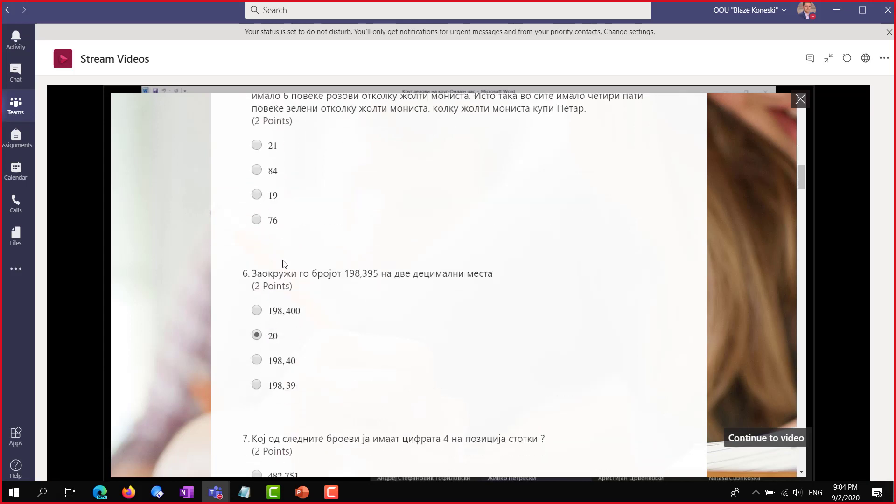
pyautogui.scroll(-5, 269, 165)
pyautogui.click(256, 268)
pyautogui.scroll(-4, 251, 344)
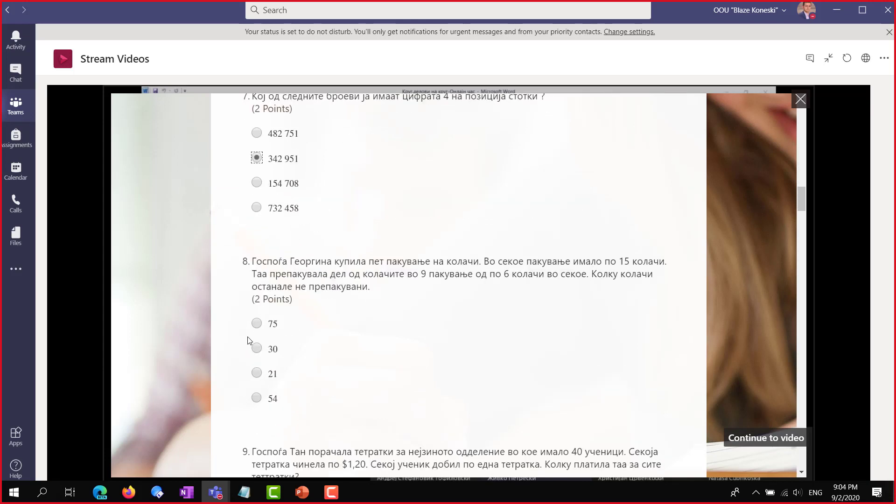
pyautogui.click(256, 280)
pyautogui.scroll(-4, 269, 349)
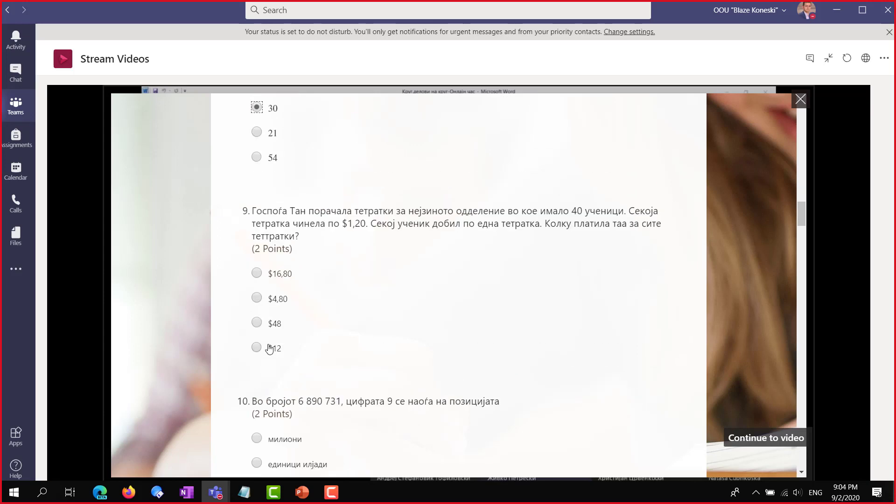
pyautogui.click(257, 322)
pyautogui.scroll(-5, 275, 345)
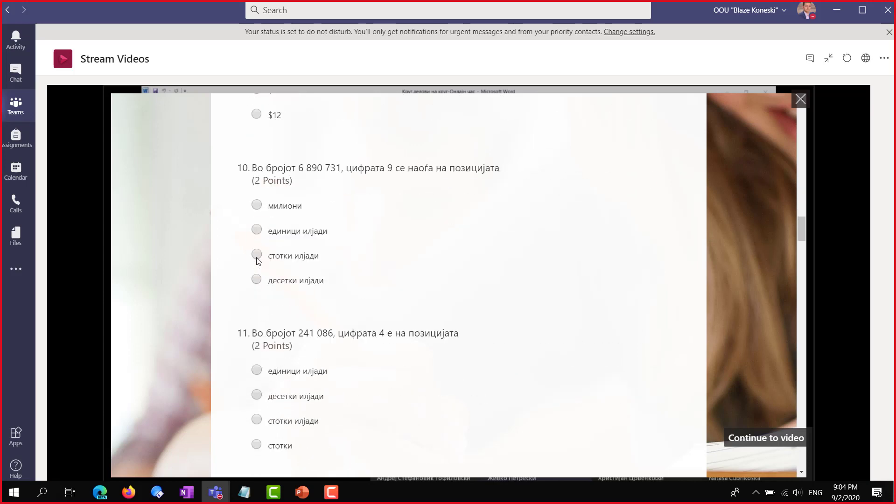
pyautogui.click(257, 397)
pyautogui.scroll(-4, 272, 392)
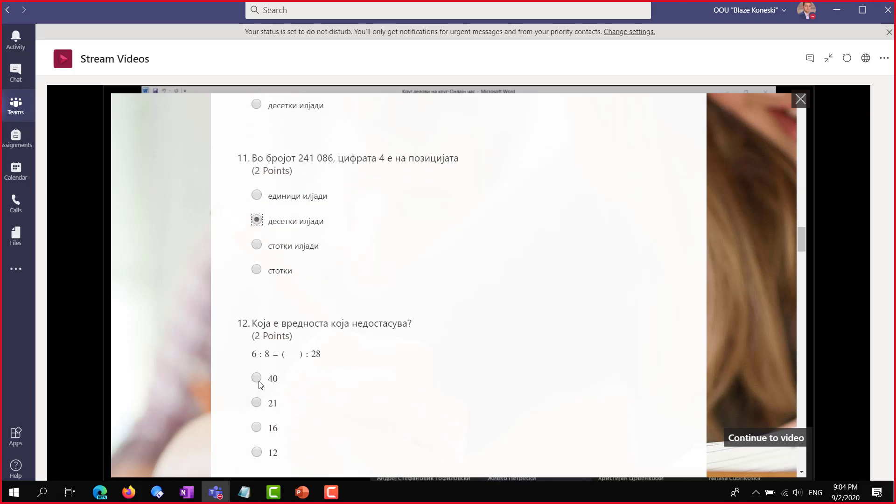
pyautogui.scroll(-5, 268, 427)
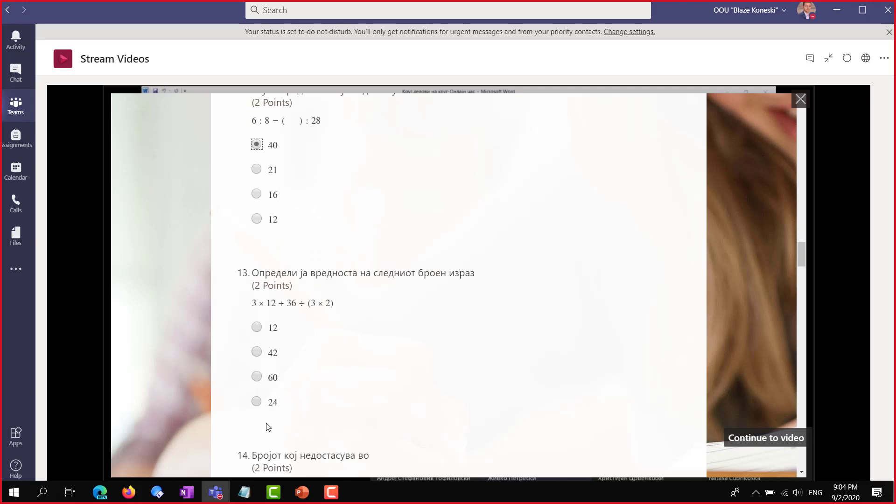
pyautogui.click(260, 380)
pyautogui.scroll(-4, 259, 379)
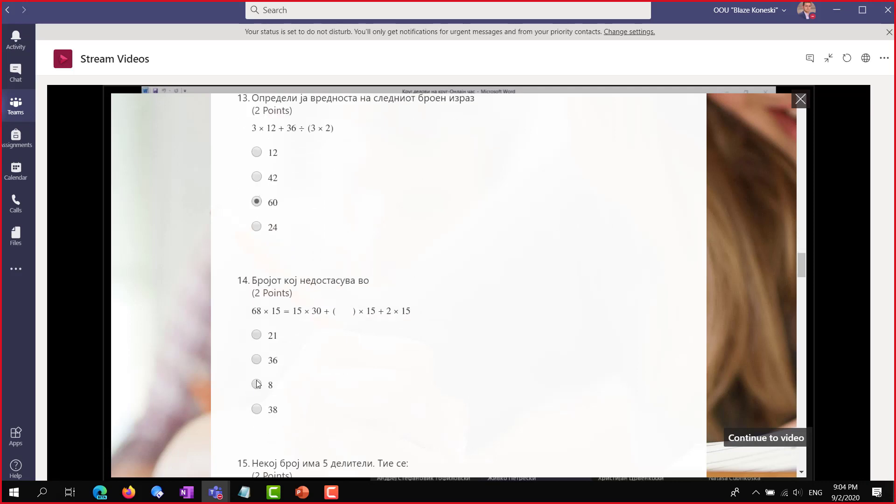
pyautogui.click(257, 383)
# Answer questions 15–23: 32, 12, 5 012 008, 4, 16, 5, 94, 86 200, 13
pyautogui.scroll(-5, 259, 384)
pyautogui.click(257, 358)
pyautogui.scroll(-5, 261, 355)
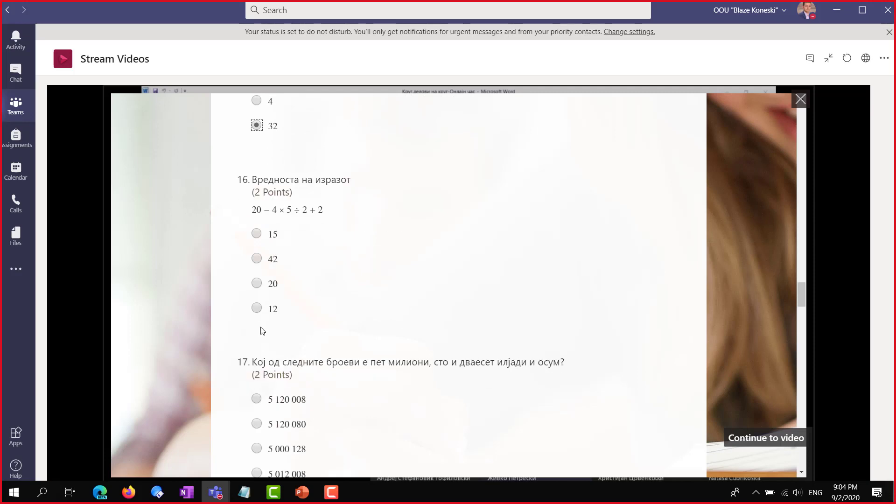
pyautogui.click(257, 308)
pyautogui.scroll(-5, 259, 327)
pyautogui.click(258, 241)
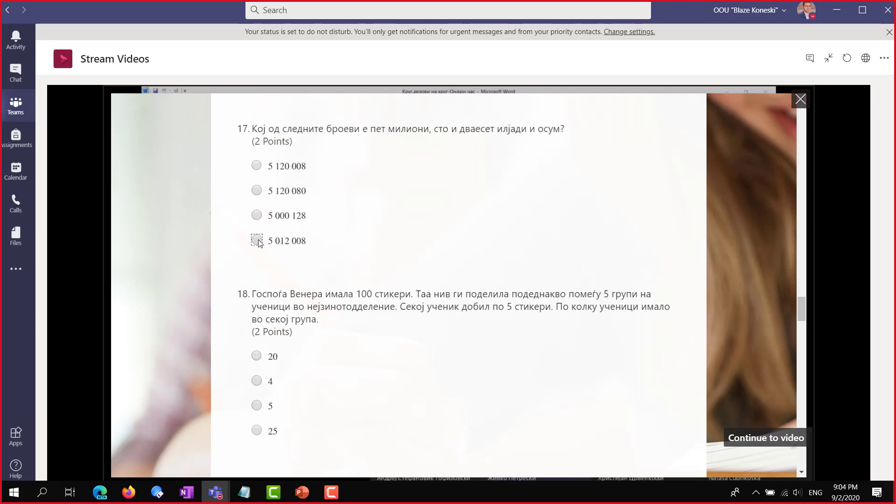
pyautogui.click(256, 381)
pyautogui.scroll(-4, 258, 379)
pyautogui.click(256, 346)
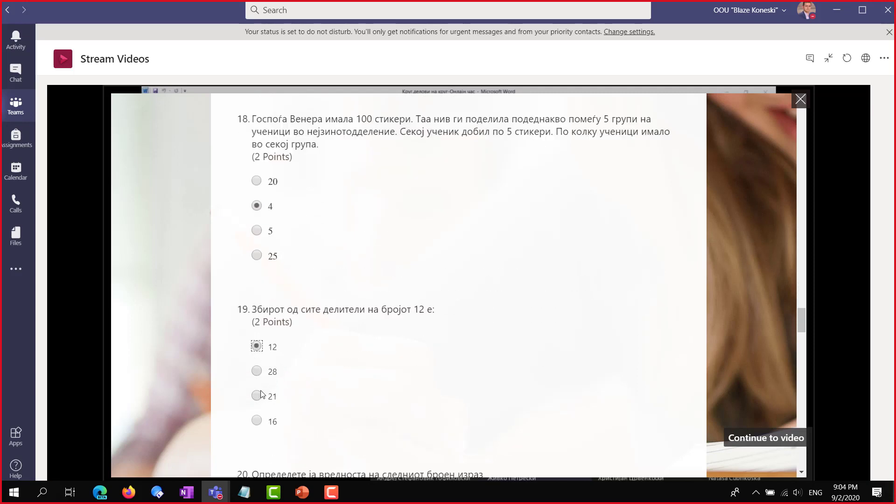
pyautogui.click(257, 421)
pyautogui.scroll(-5, 264, 420)
pyautogui.click(257, 371)
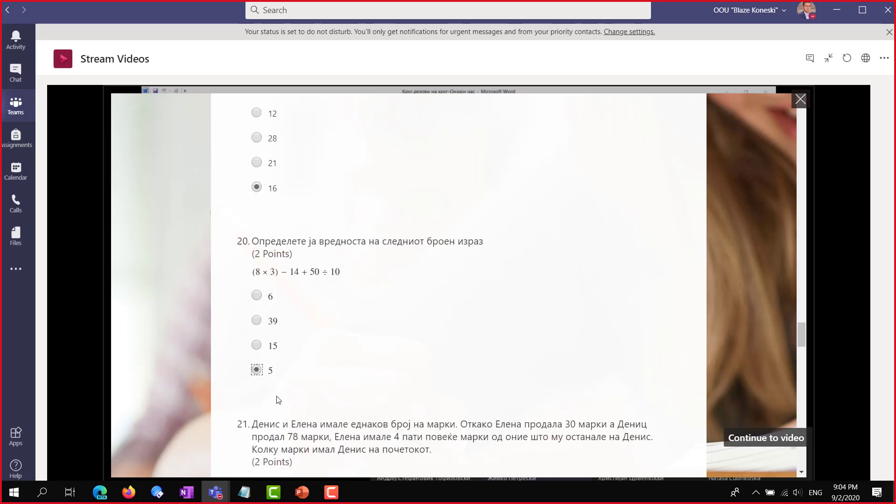
pyautogui.scroll(-5, 259, 369)
pyautogui.click(256, 322)
pyautogui.scroll(-4, 264, 354)
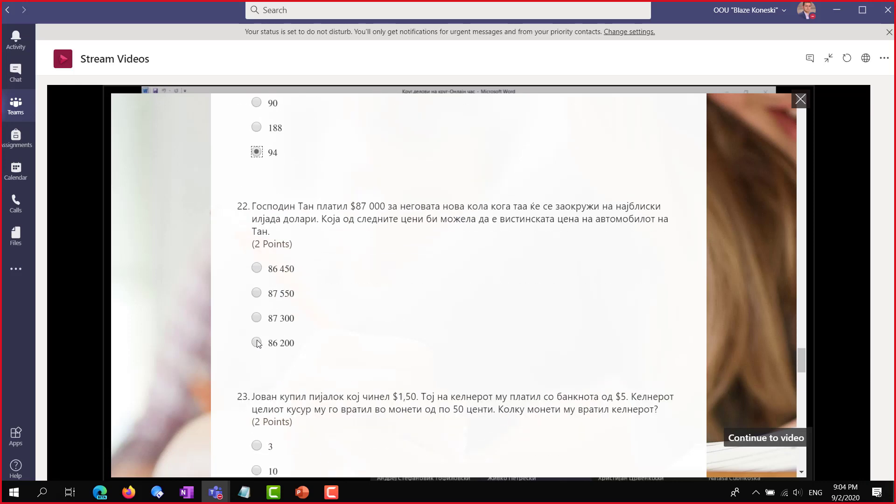
pyautogui.click(256, 342)
pyautogui.scroll(-4, 259, 347)
pyautogui.click(258, 346)
# Answer questions 25–30 (350, 40, 707,77, 0,05, 40 + 8 × 70, 74 905) and submit the quiz
pyautogui.scroll(-4, 264, 354)
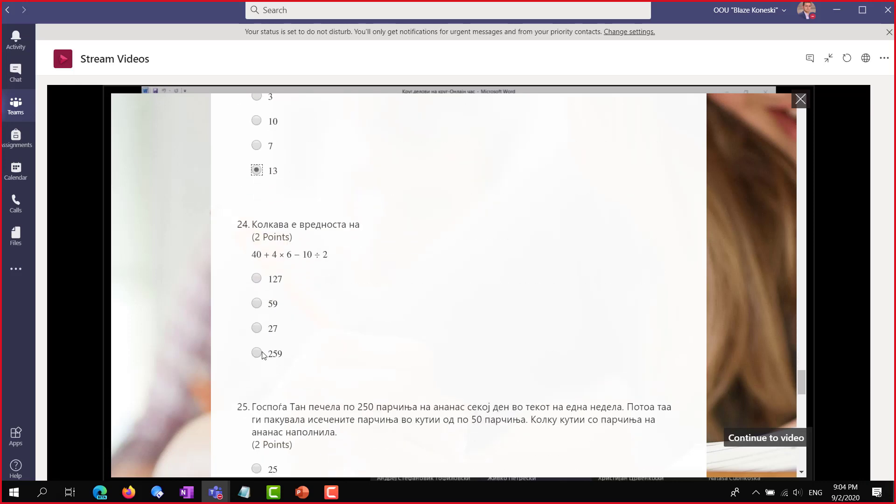
pyautogui.scroll(-4, 275, 369)
pyautogui.click(256, 343)
pyautogui.scroll(-4, 274, 369)
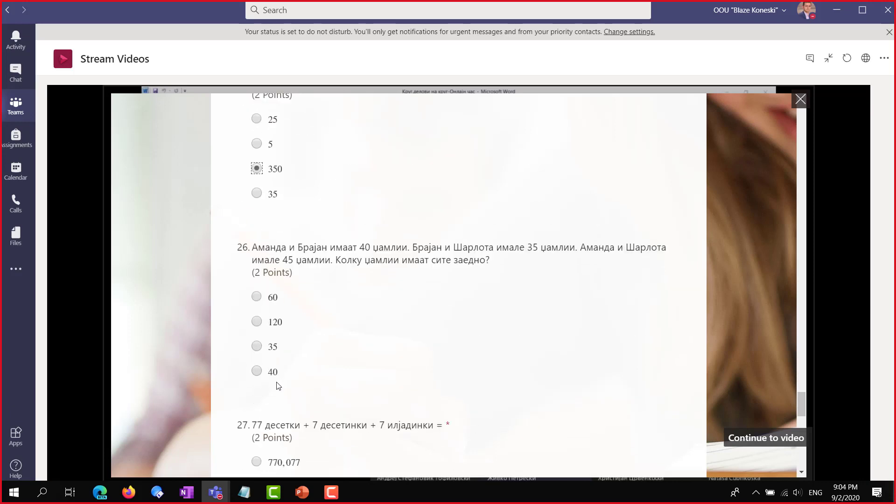
pyautogui.click(256, 371)
pyautogui.scroll(-4, 272, 387)
pyautogui.click(257, 361)
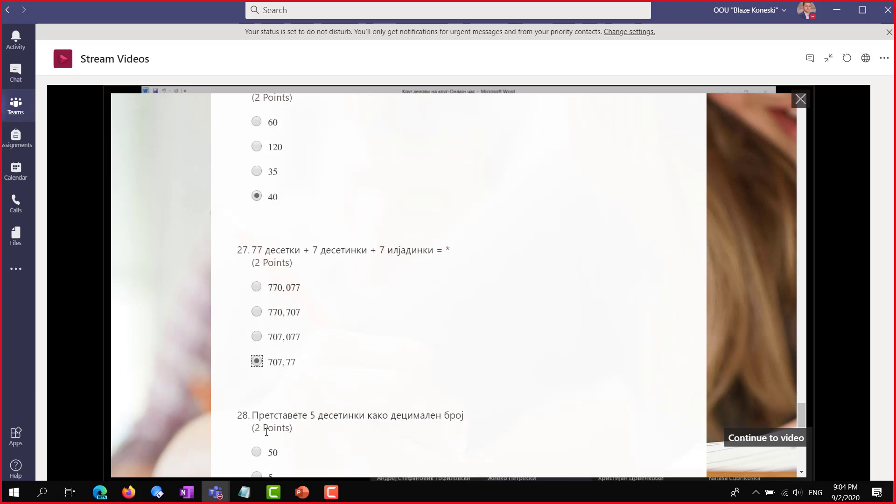
pyautogui.scroll(-4, 266, 431)
pyautogui.click(257, 350)
pyautogui.scroll(-5, 258, 336)
pyautogui.click(257, 301)
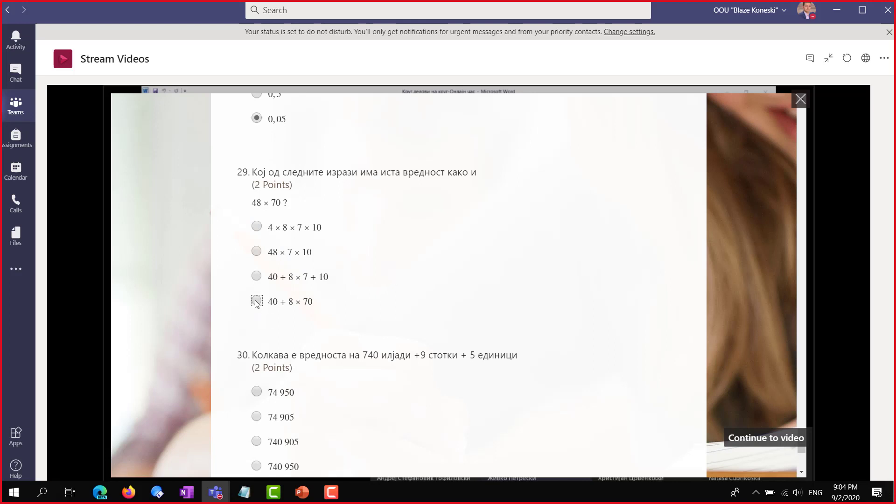
pyautogui.click(256, 417)
pyautogui.scroll(-5, 269, 415)
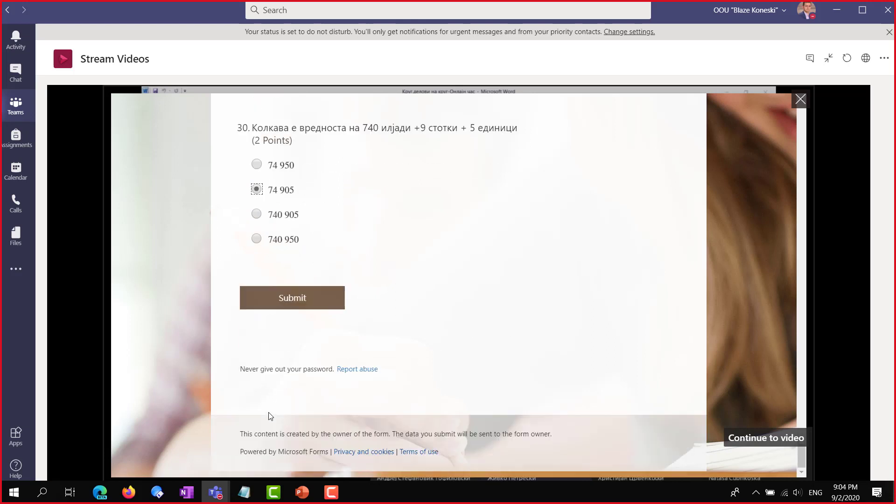
pyautogui.click(285, 304)
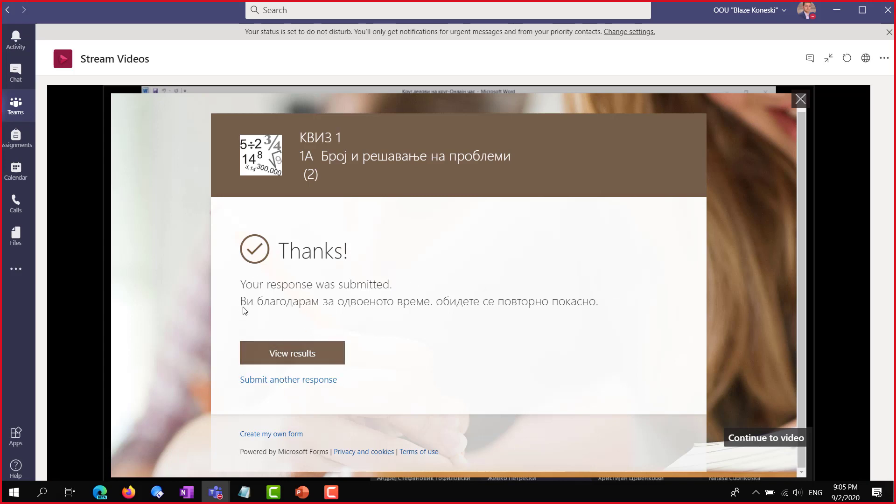
# Dismiss the quiz, pause the recording at 18:34, and leave the expanded video view
pyautogui.click(767, 439)
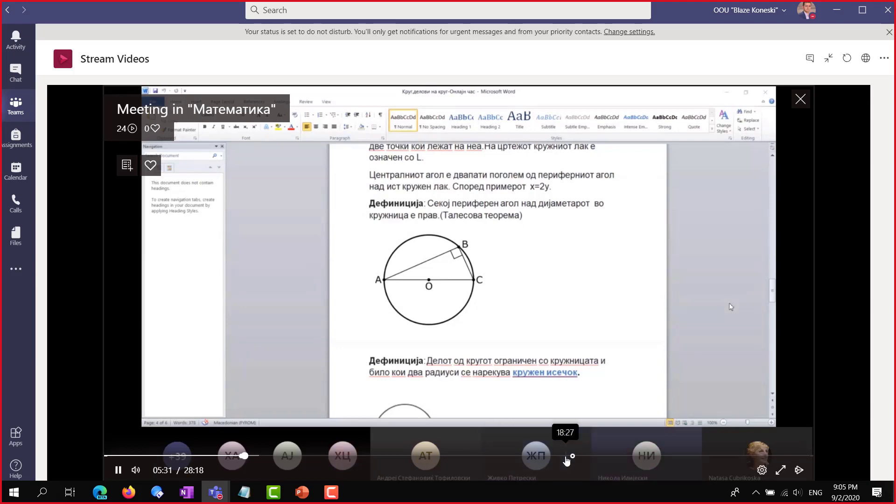
pyautogui.click(566, 456)
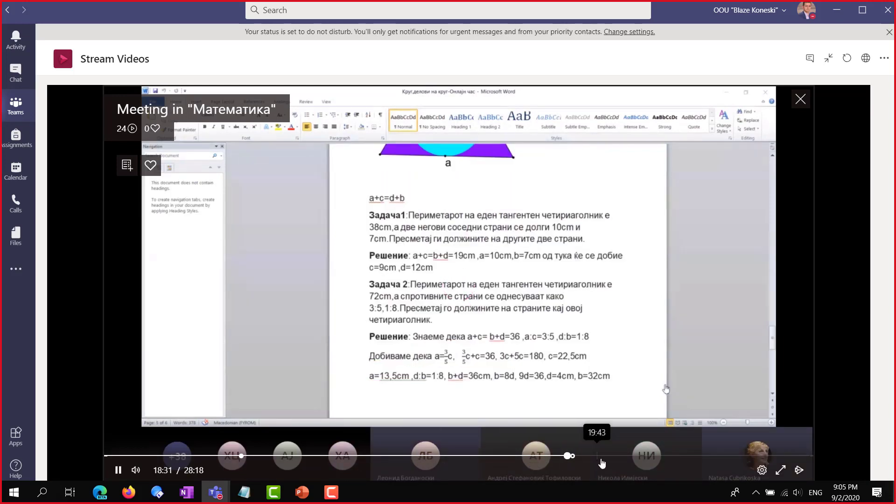
pyautogui.click(118, 470)
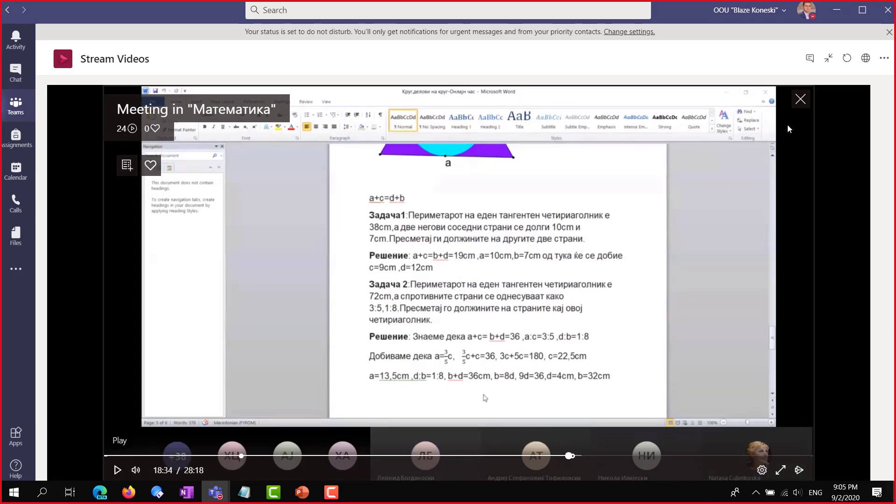
pyautogui.click(829, 58)
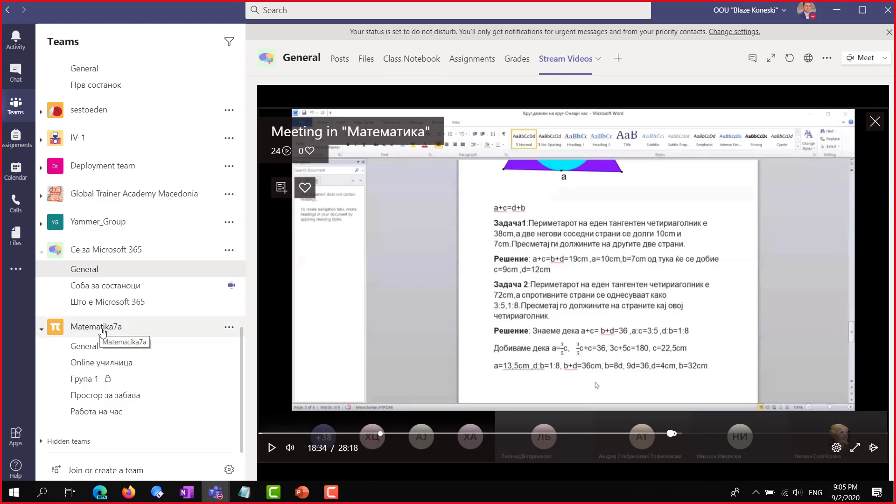
# Open Matematika7a's General and Online училница channels, then return to the teams and channels view
pyautogui.click(104, 330)
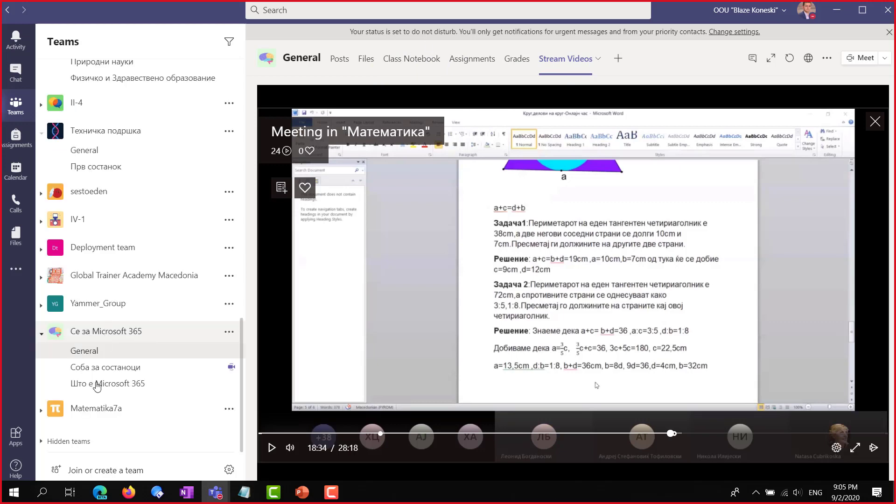
pyautogui.click(92, 411)
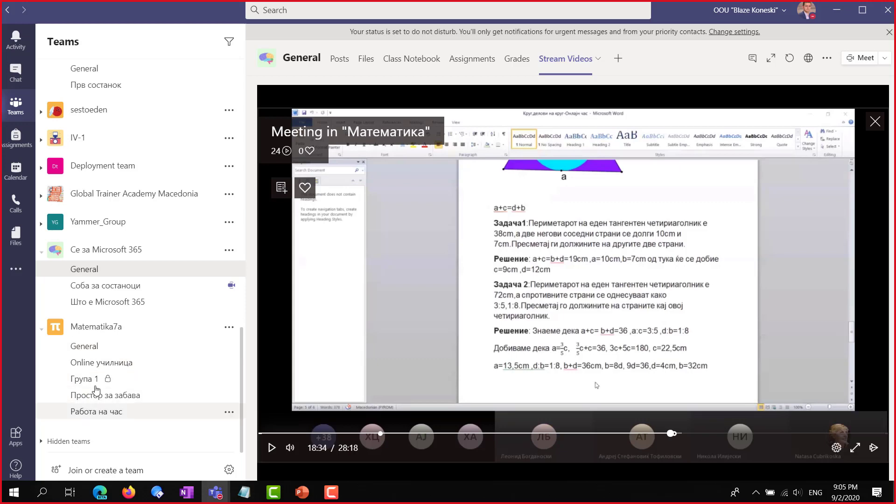
pyautogui.click(97, 347)
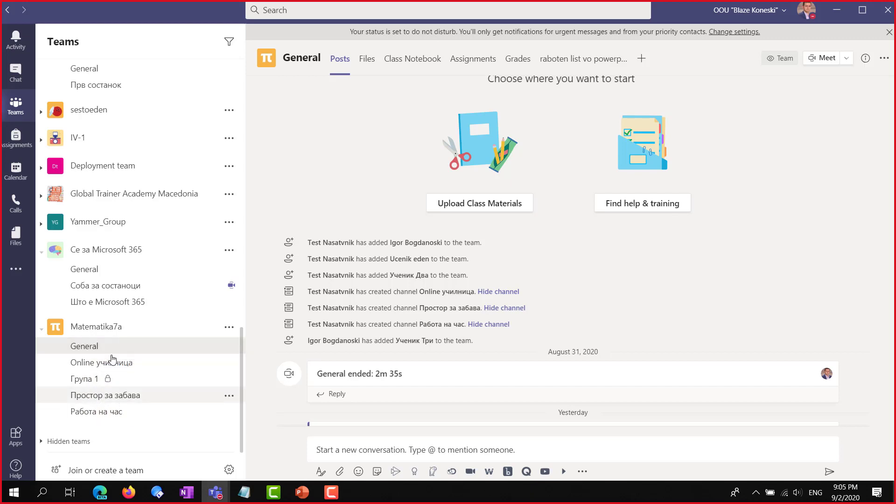
pyautogui.click(111, 368)
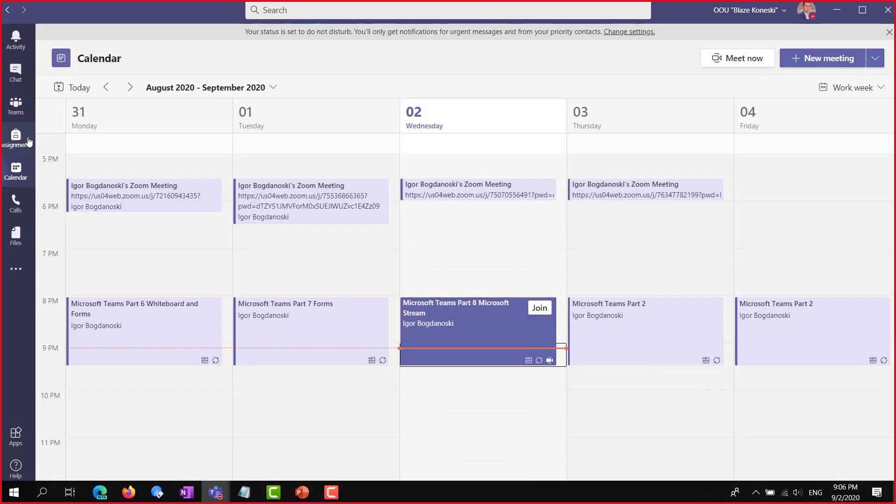
pyautogui.click(15, 106)
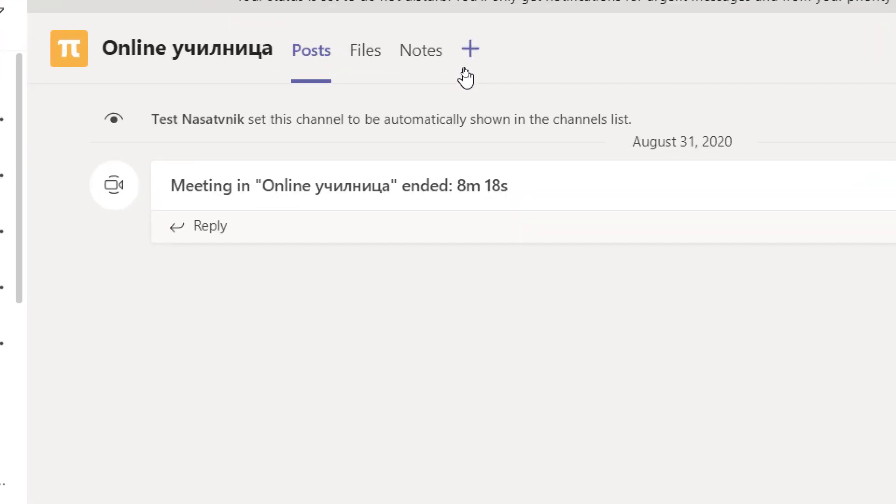
# Add a Stream tab to Online училница linked to the Matematika7a Stream channel found by searching 'Stream'
pyautogui.click(469, 51)
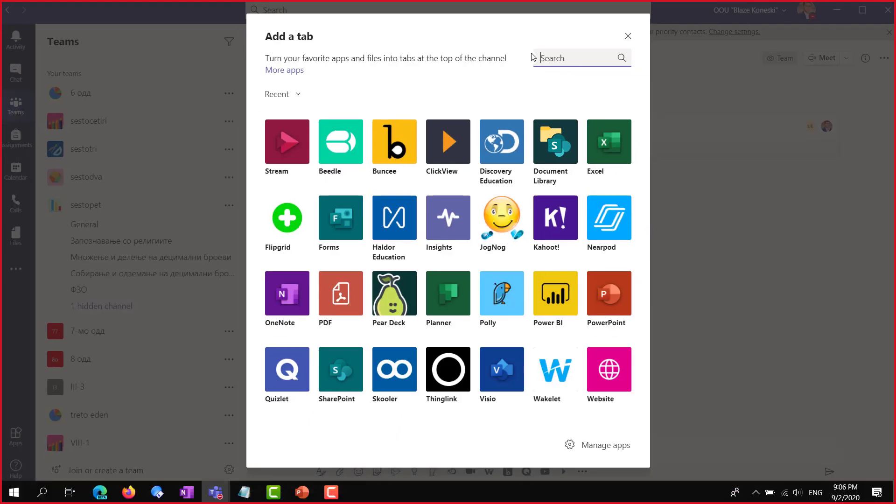
pyautogui.click(280, 153)
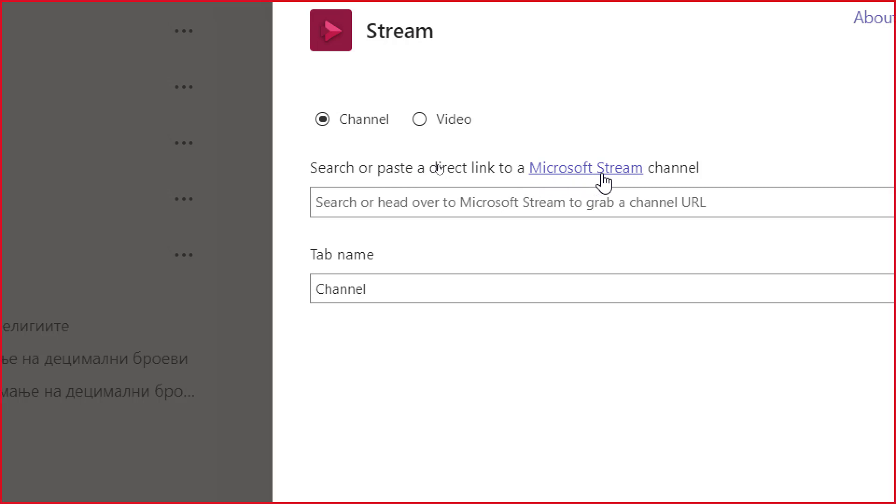
pyautogui.click(344, 206)
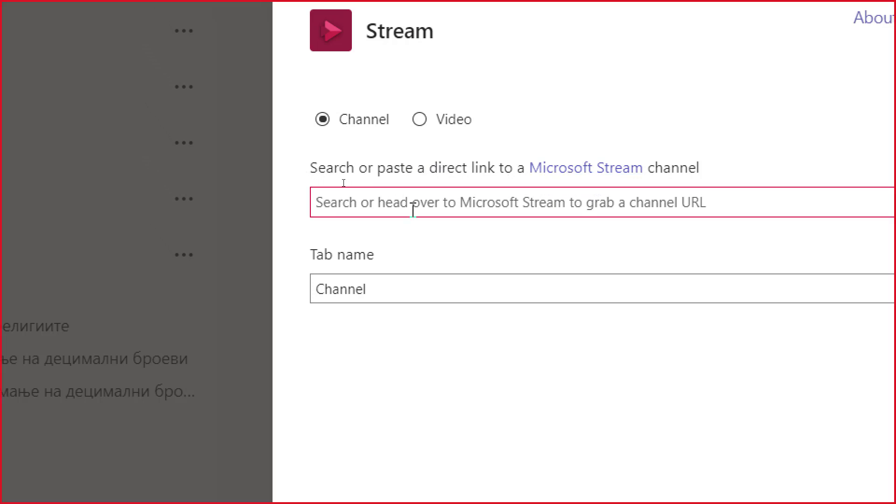
pyautogui.write('Stream')
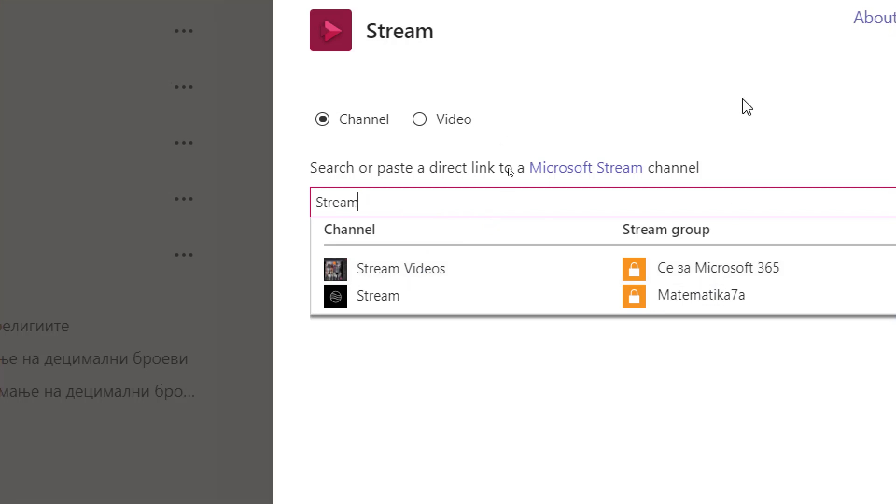
pyautogui.click(718, 303)
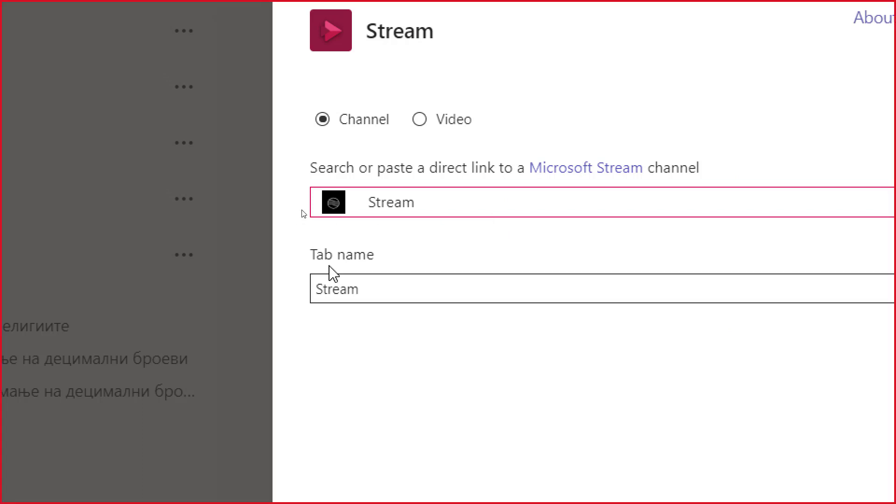
# Replace the default tab name with "Snimki od site nasi caso"
pyautogui.click(393, 288)
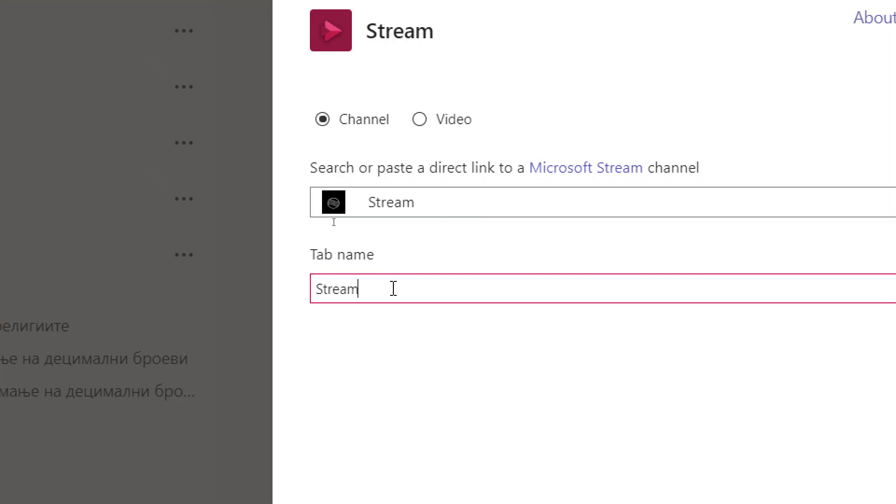
pyautogui.hotkey('ctrl', 'a')
pyautogui.write('Snimki od site nasi')
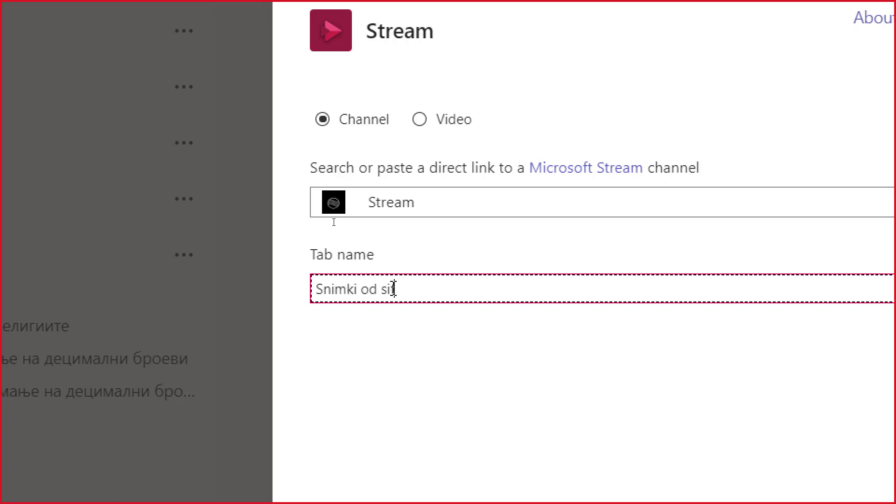
pyautogui.write(' casovi')
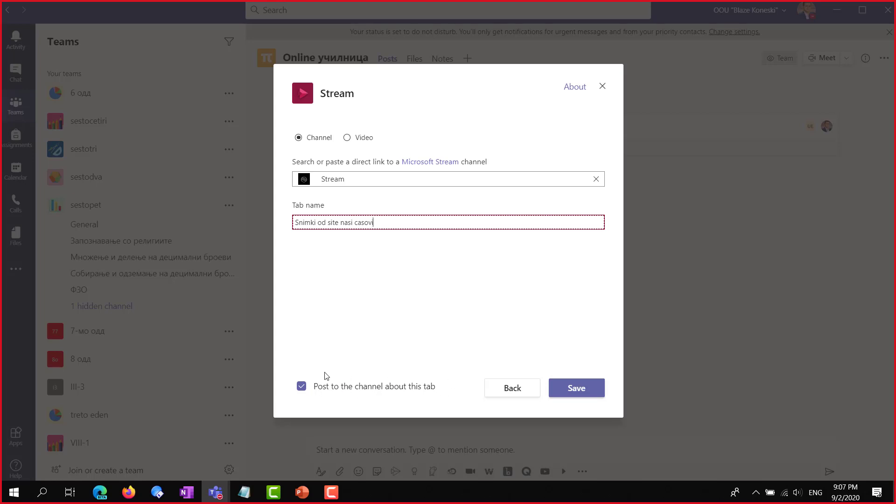
# Save the Snimki od site nasi casovi Stream tab and scroll through its video list
pyautogui.click(574, 391)
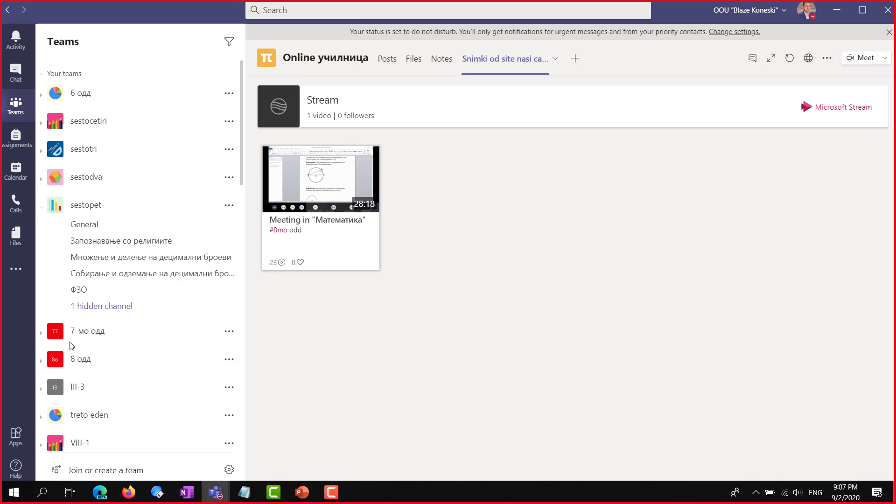
pyautogui.scroll(-6, 74, 341)
pyautogui.scroll(-10, 93, 329)
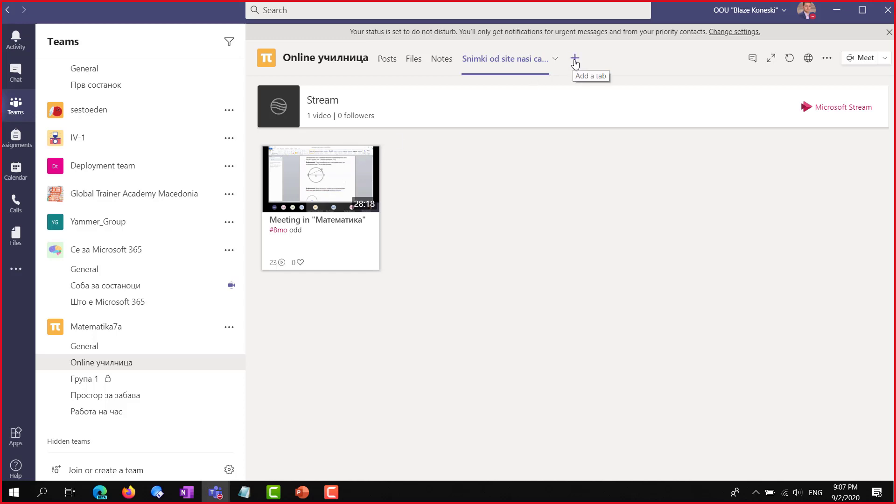
# Add a second Stream tab linked to the Stream Videos channel, searched as 'Str', and save it
pyautogui.click(575, 58)
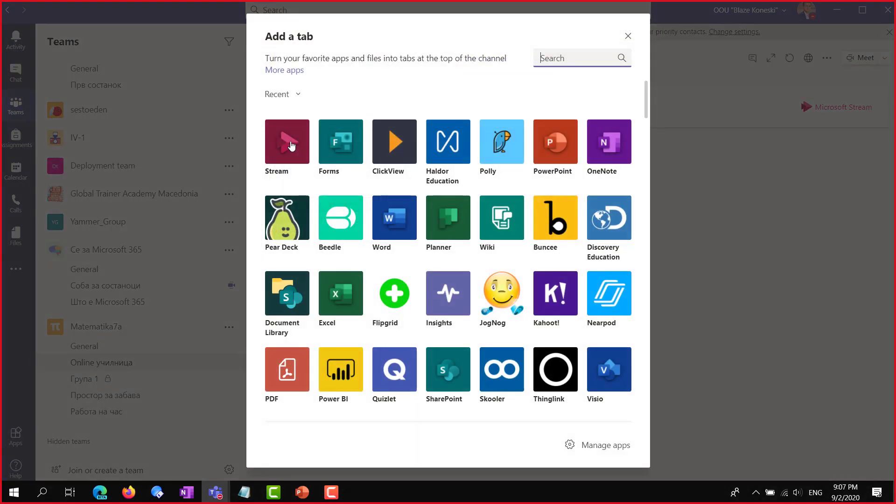
pyautogui.click(290, 145)
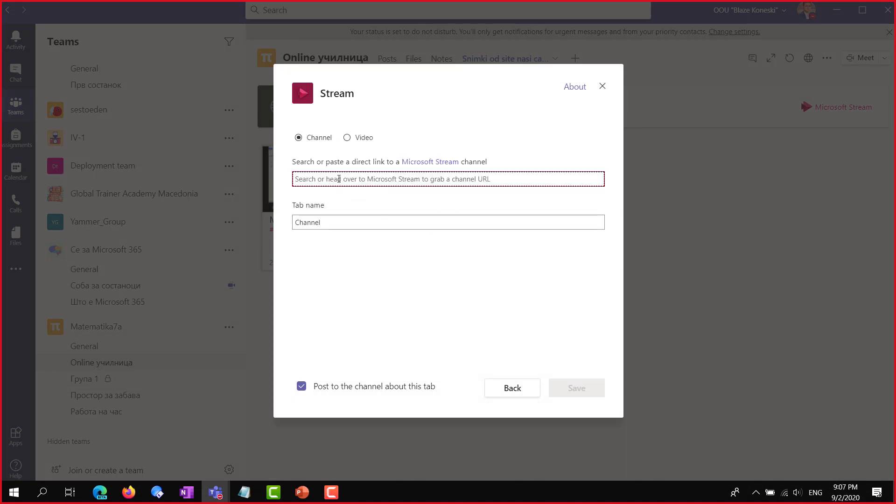
pyautogui.write('Stream')
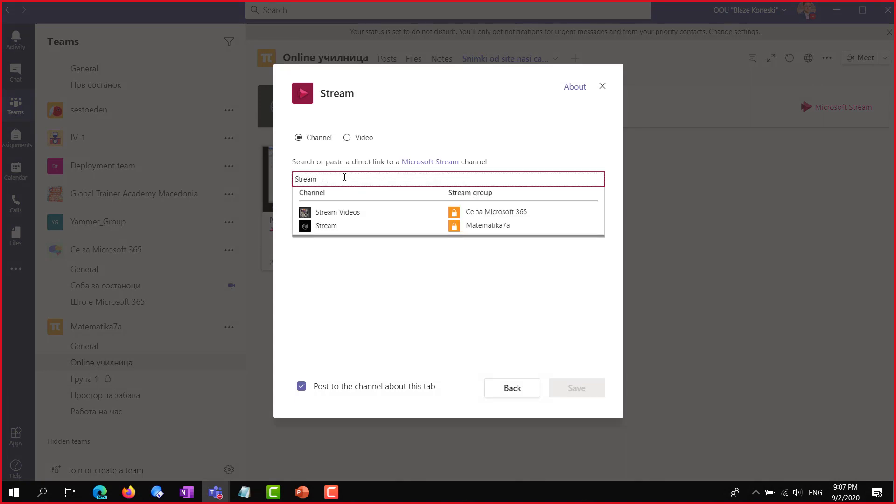
pyautogui.click(460, 212)
pyautogui.click(362, 223)
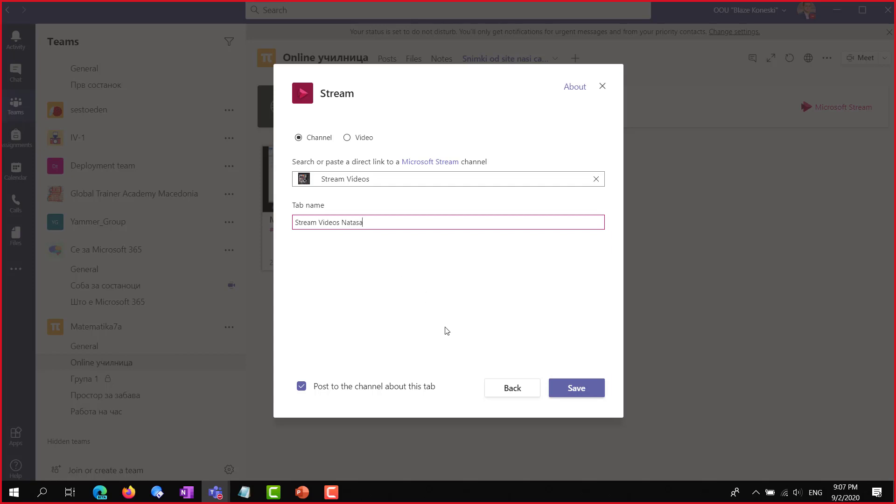
pyautogui.click(568, 395)
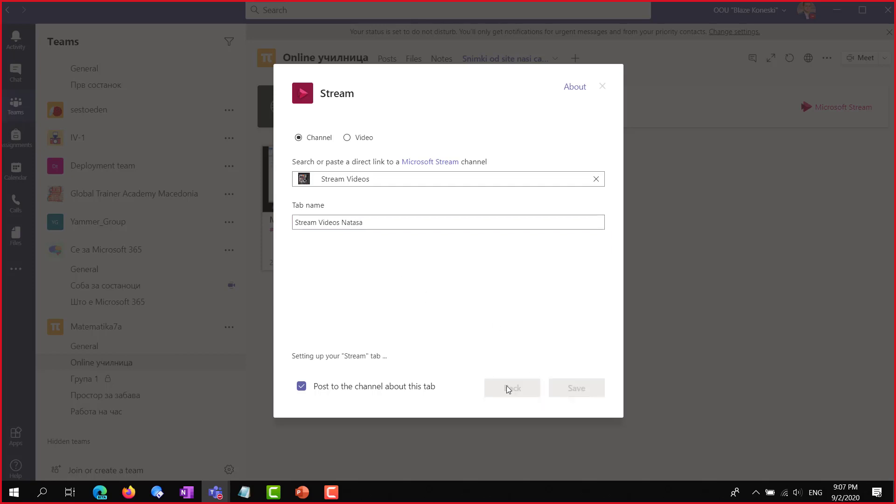
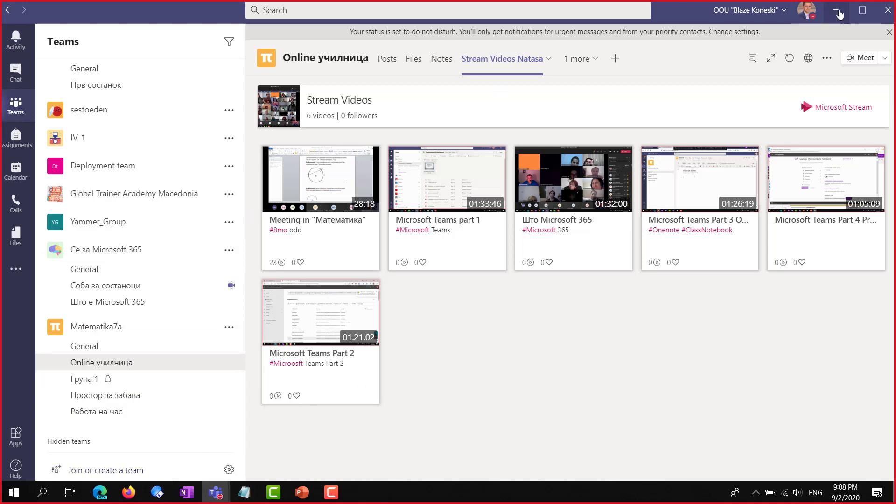
# Minimise Teams and switch to the browser tab with the Snimka 1 Upload to Stream dialog
pyautogui.click(838, 14)
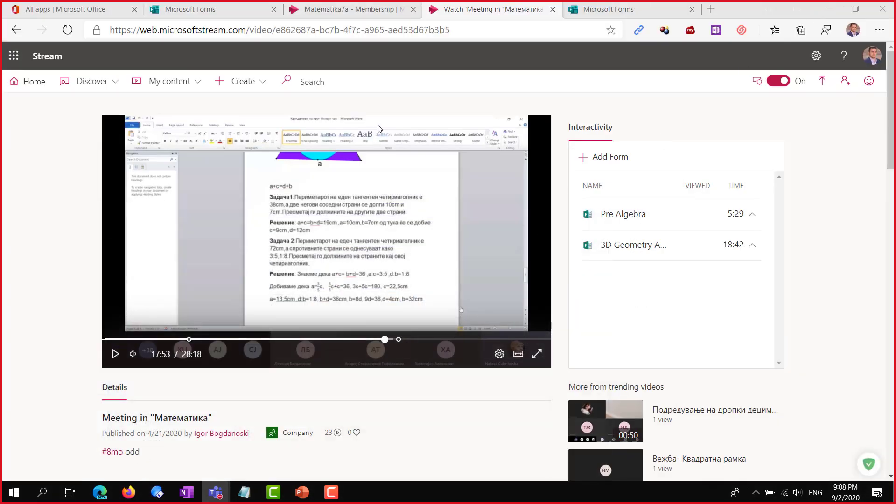
pyautogui.click(326, 10)
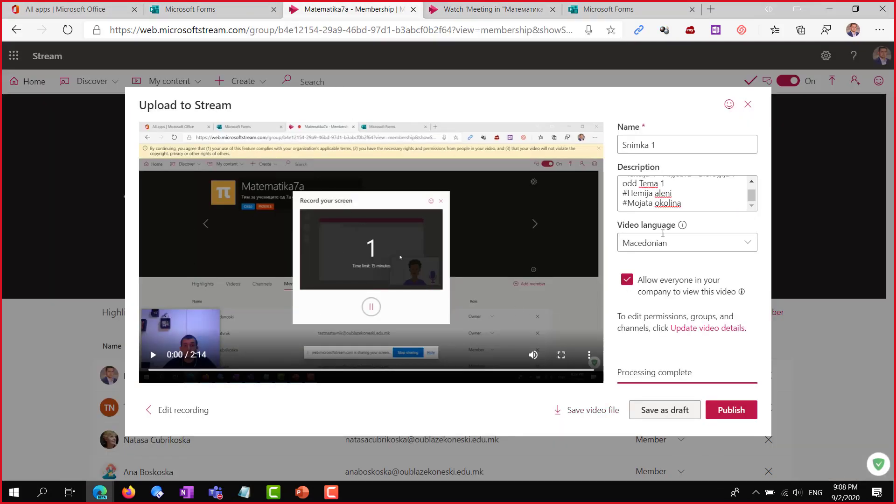
# Publish Snimka 1, go to its watch page, pause playback and open its '...' menu
pyautogui.click(728, 412)
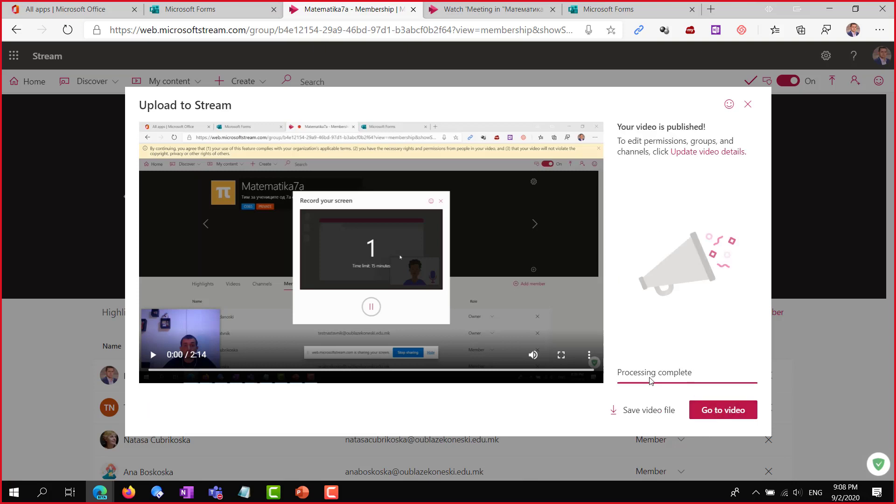
pyautogui.click(714, 416)
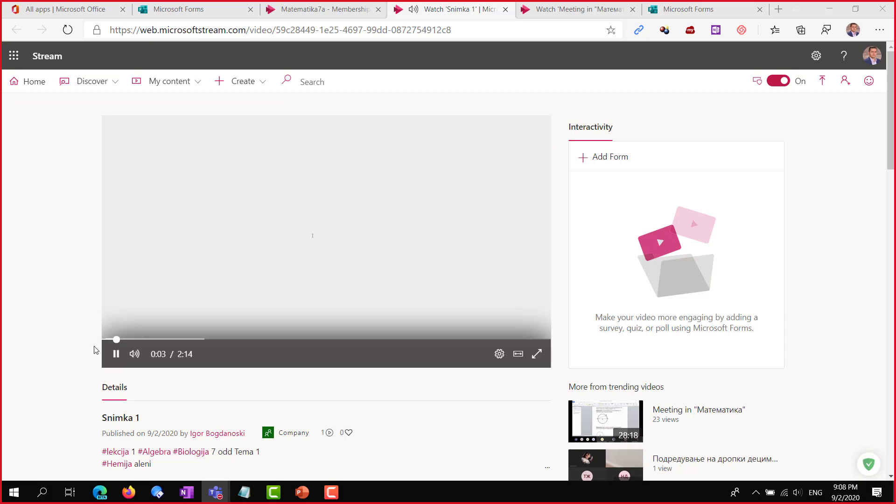
pyautogui.click(115, 354)
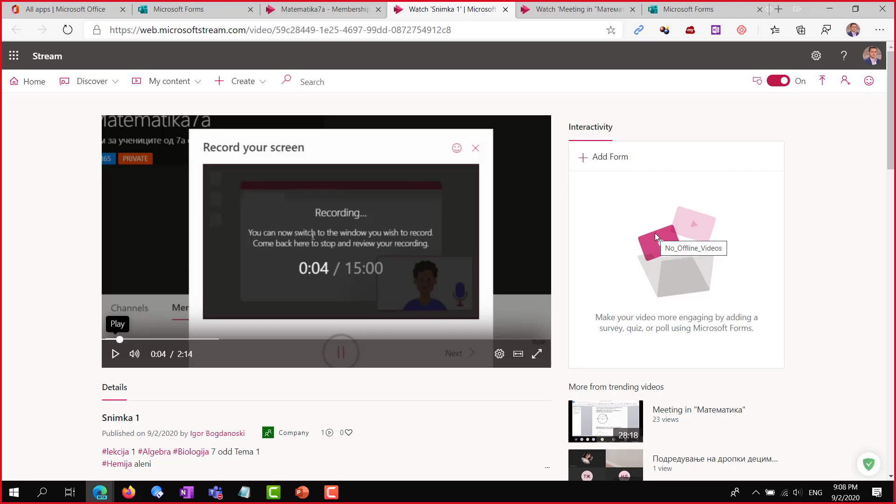
pyautogui.scroll(-1, 640, 242)
pyautogui.scroll(-4, 641, 245)
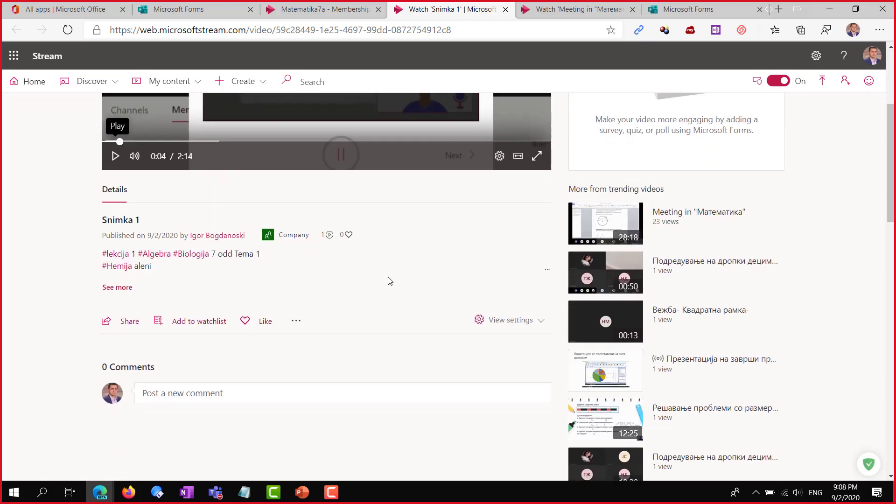
pyautogui.click(294, 322)
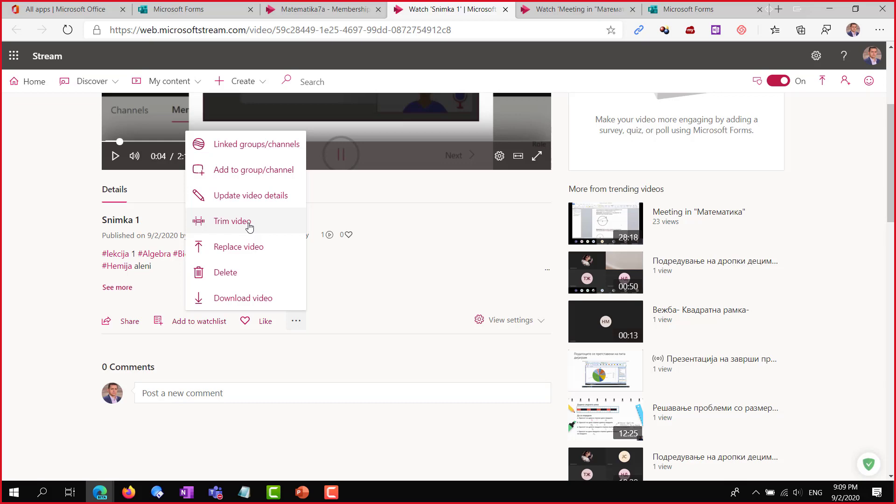
pyautogui.click(250, 227)
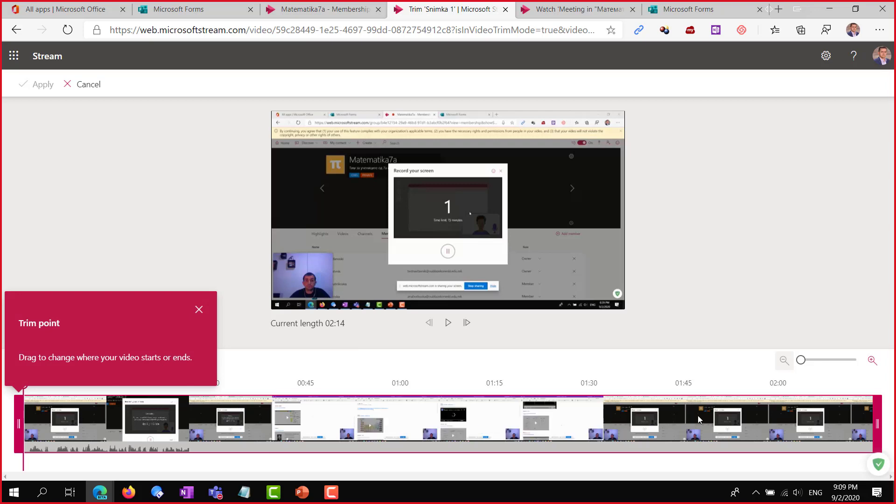
pyautogui.click(199, 313)
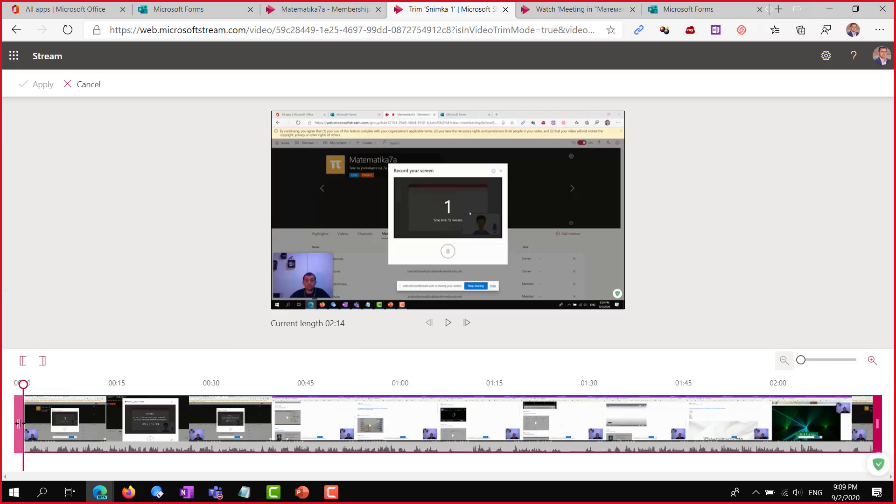
pyautogui.moveTo(29, 423); pyautogui.dragTo(63, 427)
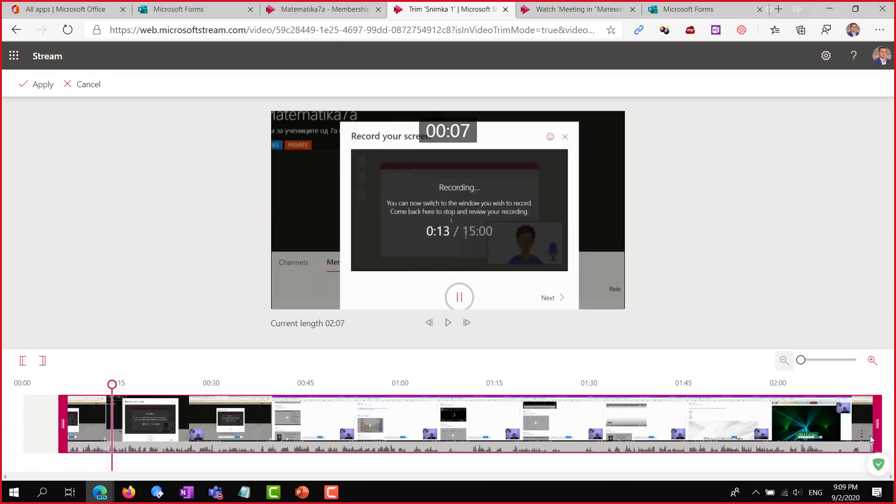
pyautogui.moveTo(880, 423); pyautogui.dragTo(750, 424)
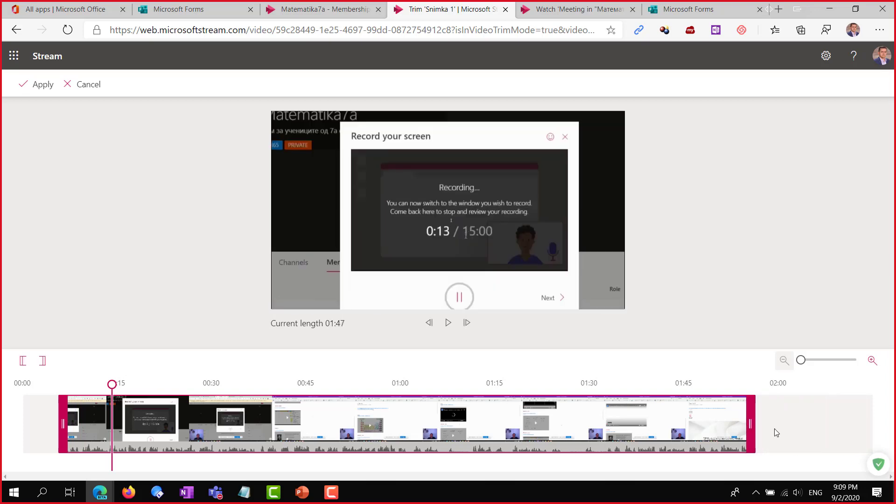
pyautogui.click(89, 84)
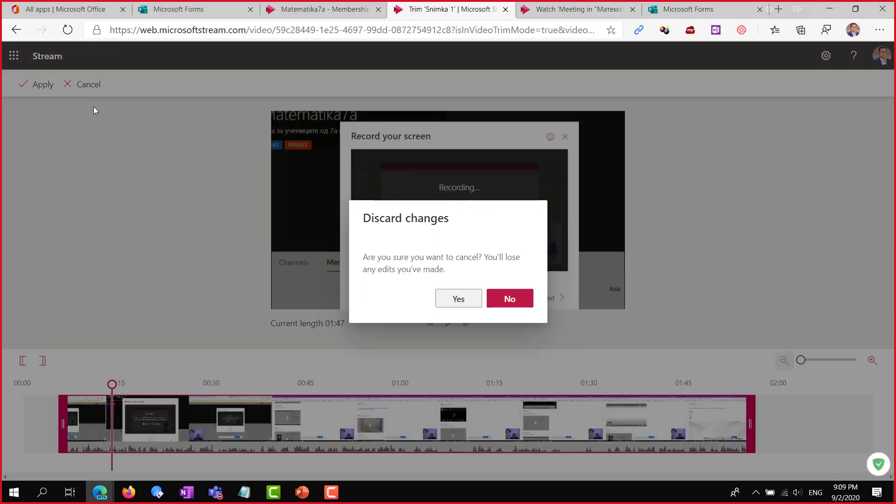
pyautogui.click(459, 301)
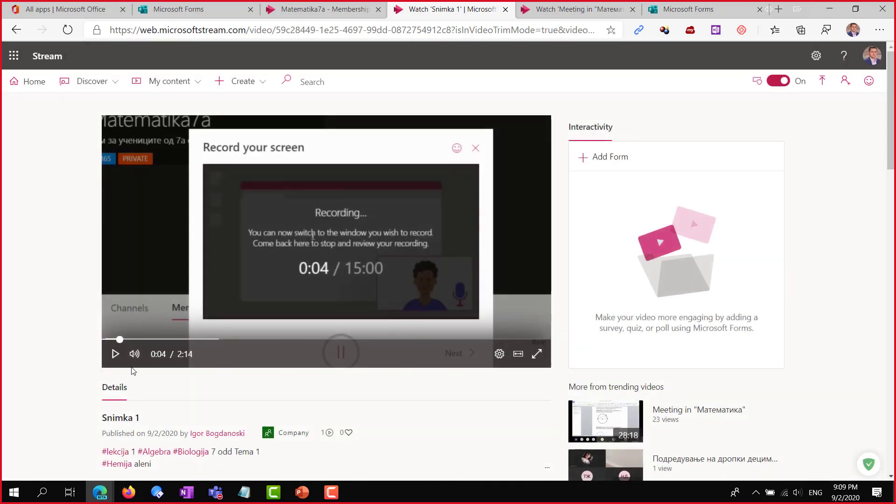
pyautogui.scroll(-3, 280, 375)
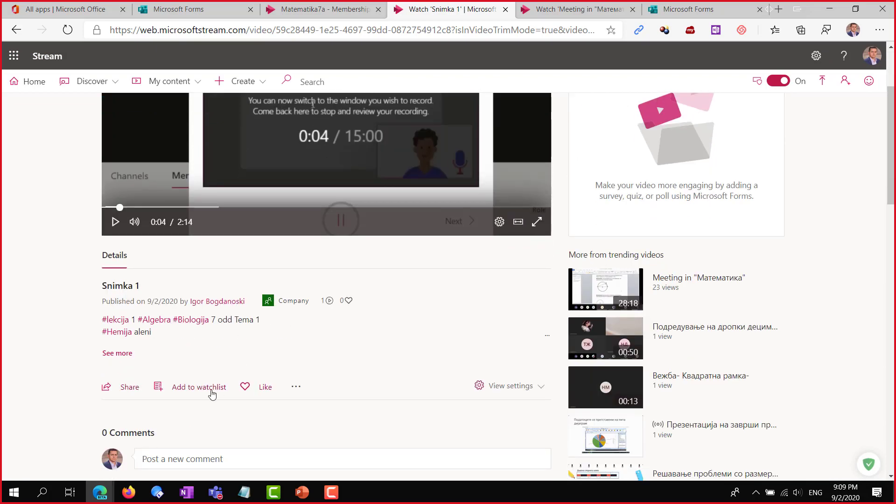
# In Update video details, share Snimka 1 with the Matematika7a and Ce за Microsoft 365 groups
pyautogui.click(302, 391)
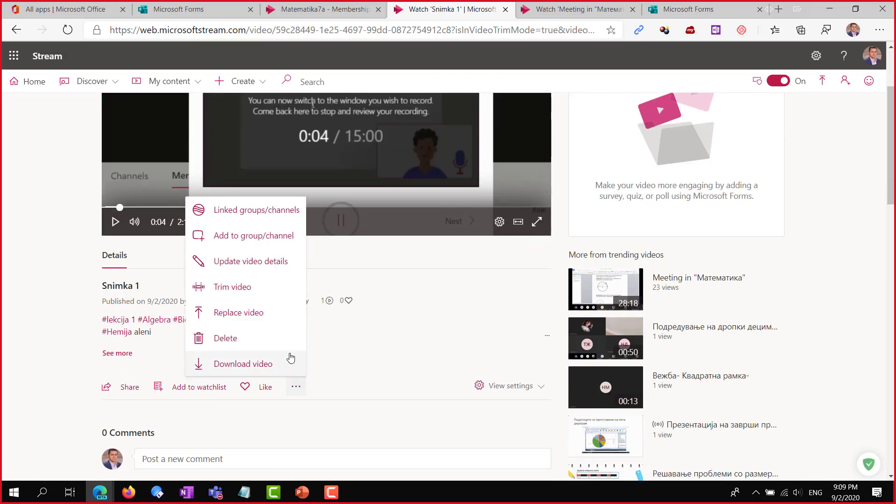
pyautogui.click(251, 262)
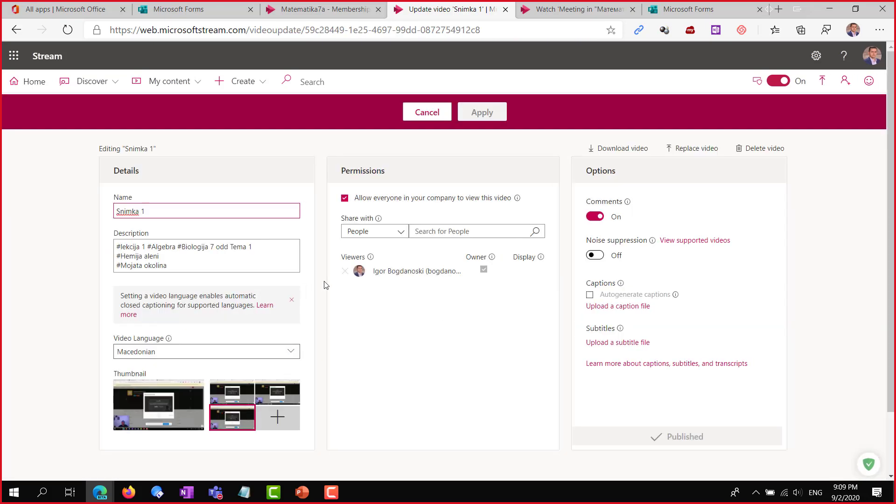
pyautogui.click(400, 231)
pyautogui.click(363, 269)
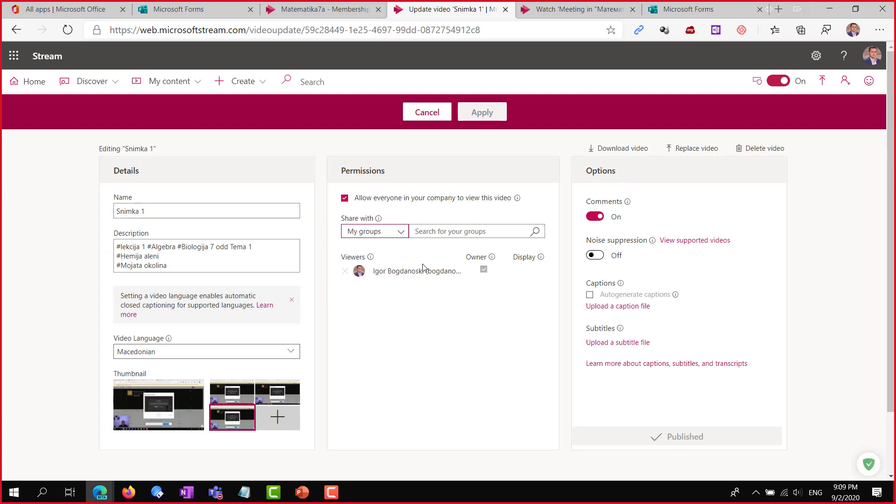
pyautogui.click(479, 232)
pyautogui.write('Mate')
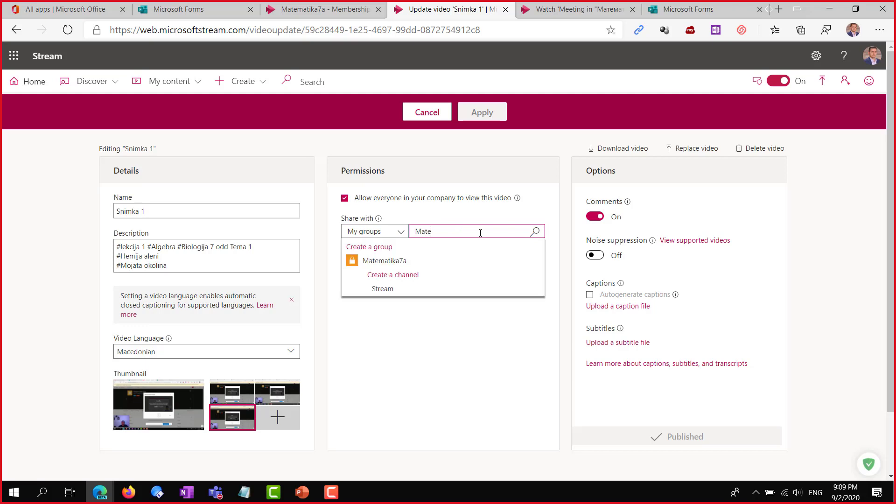
pyautogui.click(407, 260)
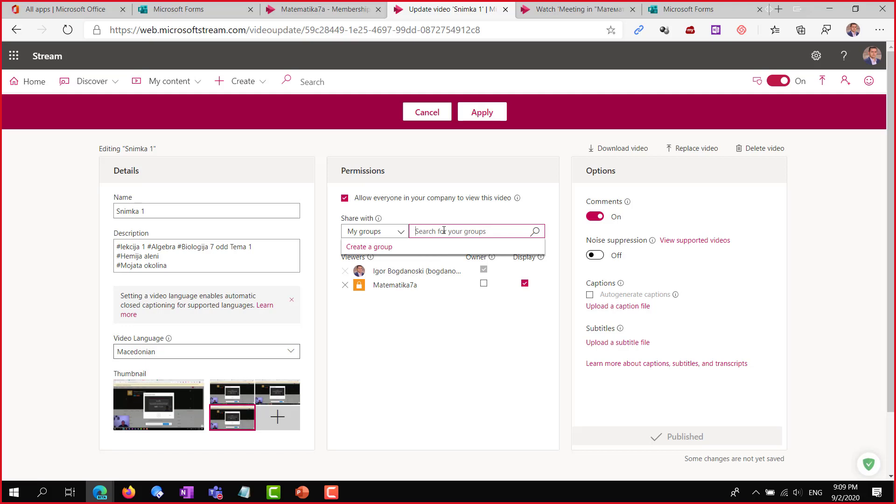
pyautogui.write('Ce за')
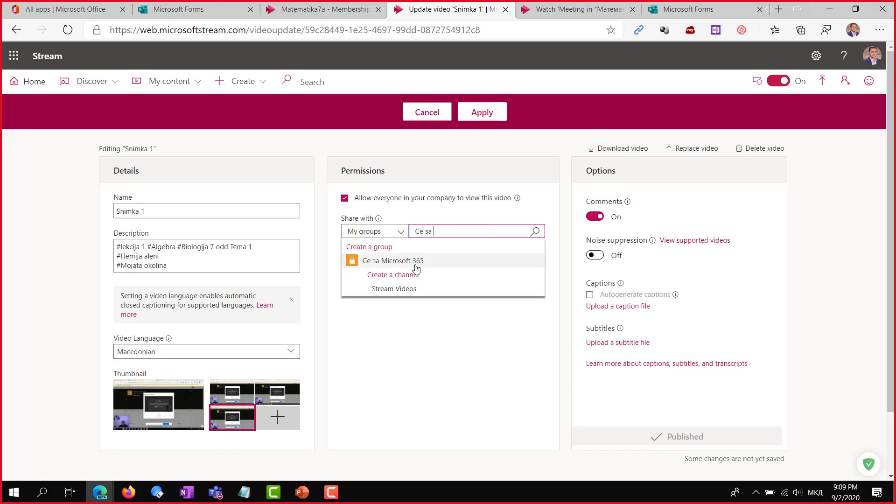
pyautogui.click(414, 261)
# Add the Stream Videos and Stream channels, turn noise suppression On and apply
pyautogui.click(399, 239)
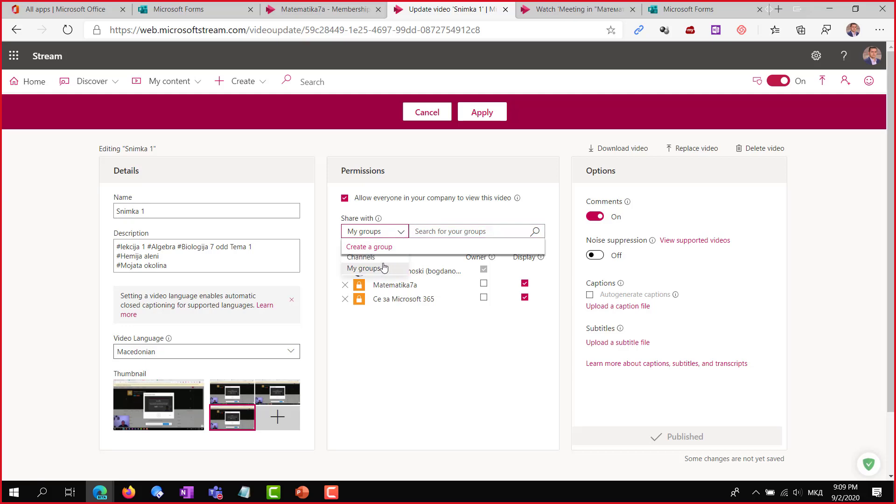
pyautogui.click(382, 262)
pyautogui.click(436, 232)
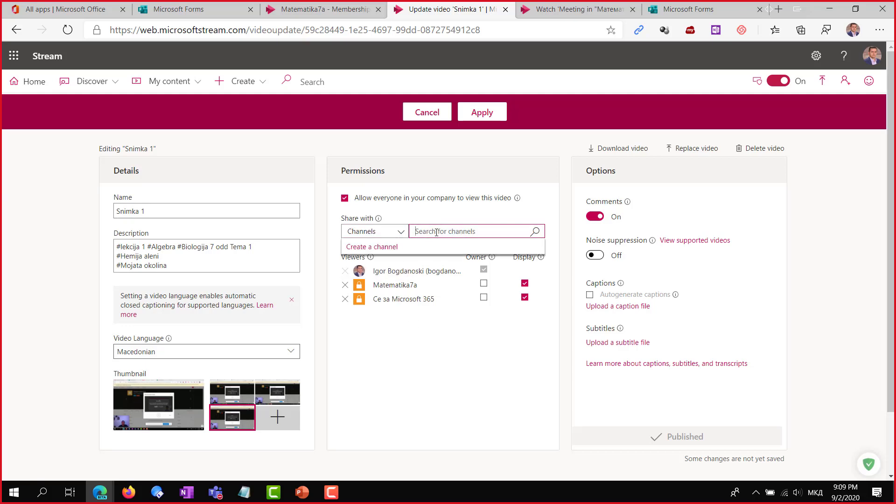
pyautogui.write('Стреам')
pyautogui.hotkey('ctrl', 'a')
pyautogui.write('Stream')
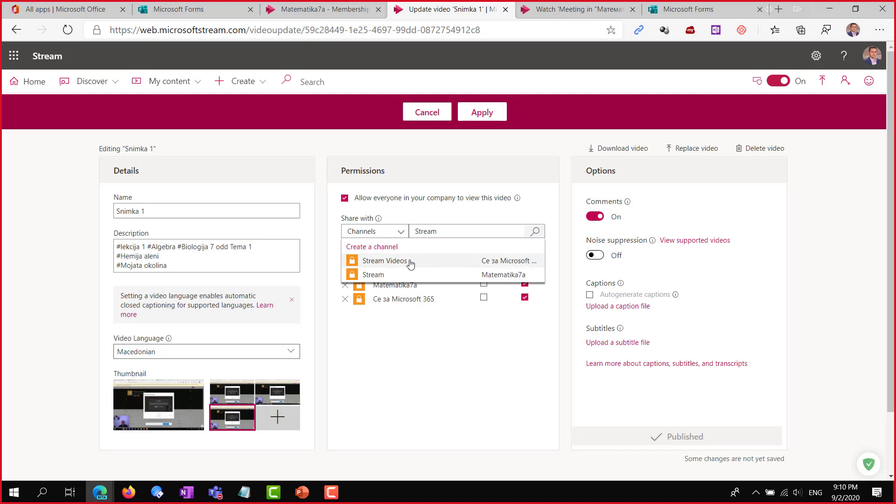
pyautogui.click(410, 264)
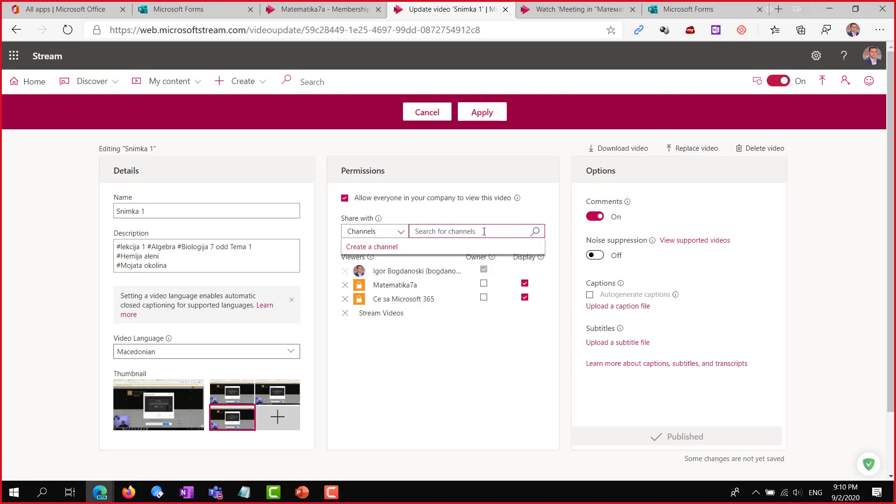
pyautogui.write('Stream')
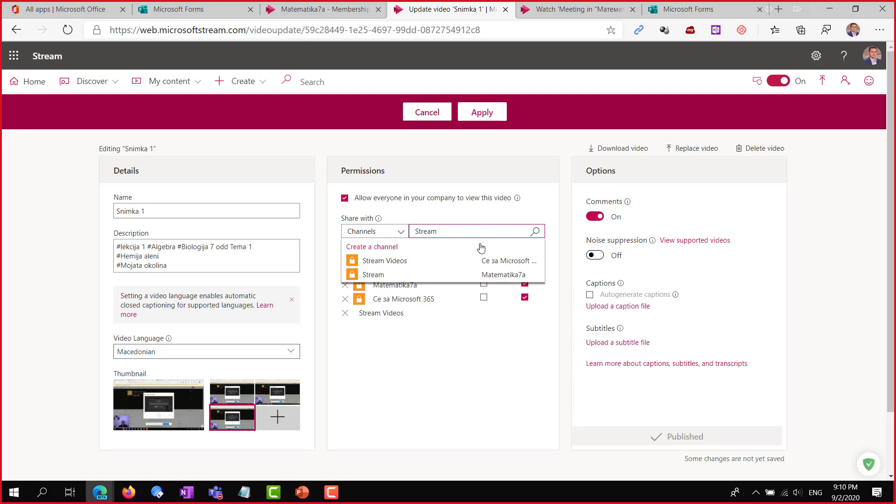
pyautogui.click(406, 274)
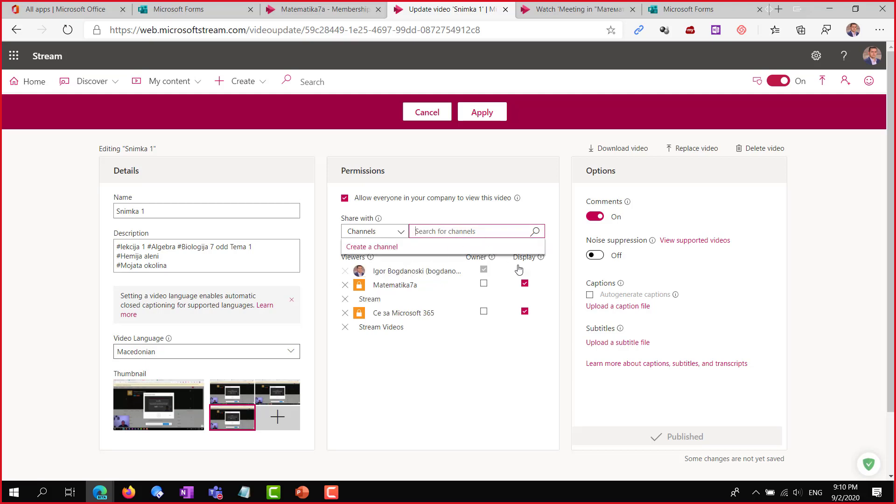
pyautogui.click(595, 255)
pyautogui.moveTo(675, 294)
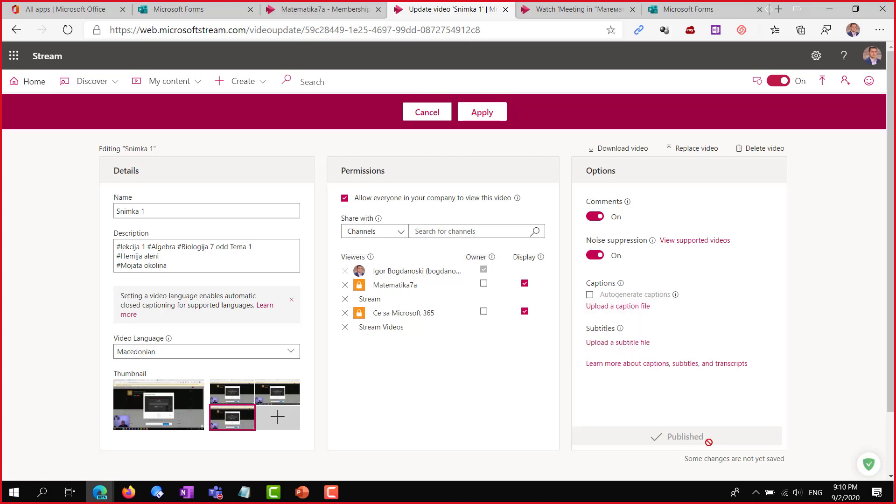
pyautogui.click(482, 114)
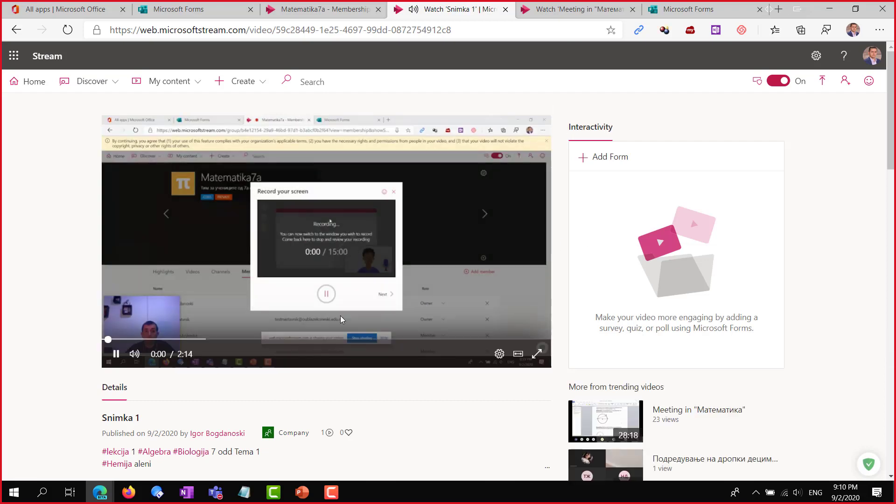
# Pause the video, then bring up the Online училница Teams window maximised
pyautogui.click(117, 356)
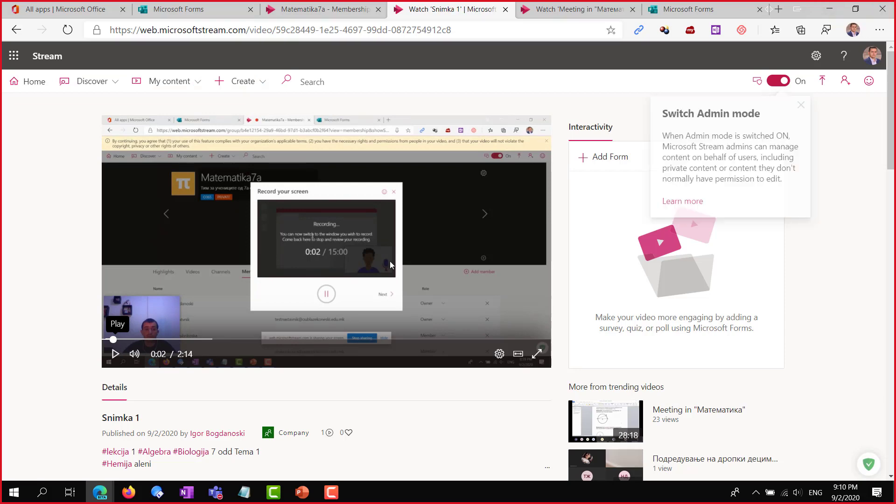
pyautogui.click(215, 494)
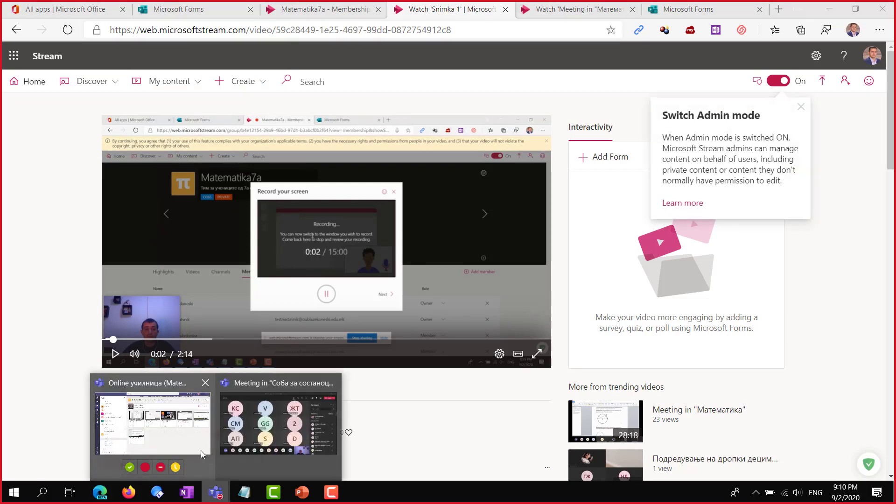
pyautogui.click(201, 450)
pyautogui.moveTo(664, 85); pyautogui.dragTo(184, 79)
pyautogui.doubleClick(184, 79)
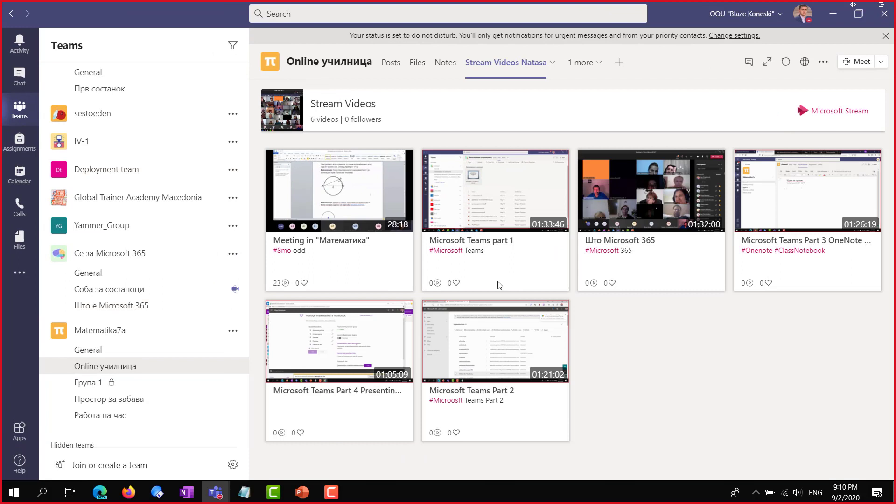
# Open Snimka 1 from the Stream Videos tab of Се за Microsoft 365's General channel
pyautogui.click(439, 66)
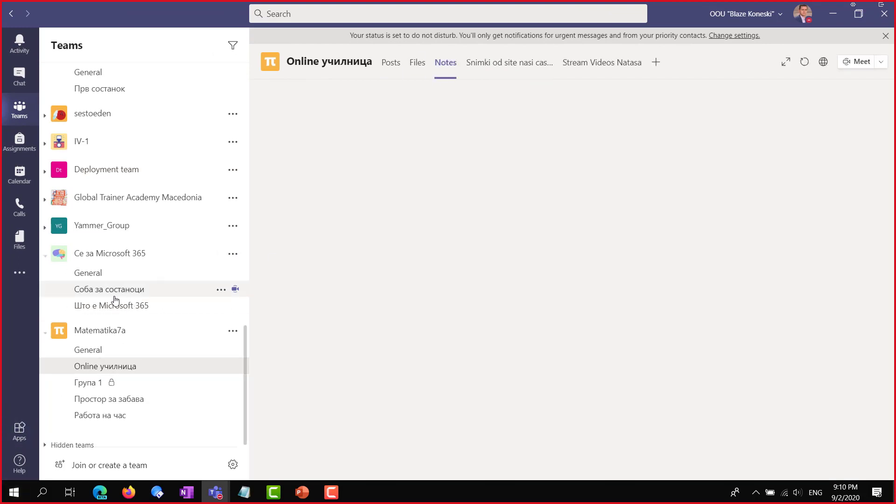
pyautogui.click(98, 274)
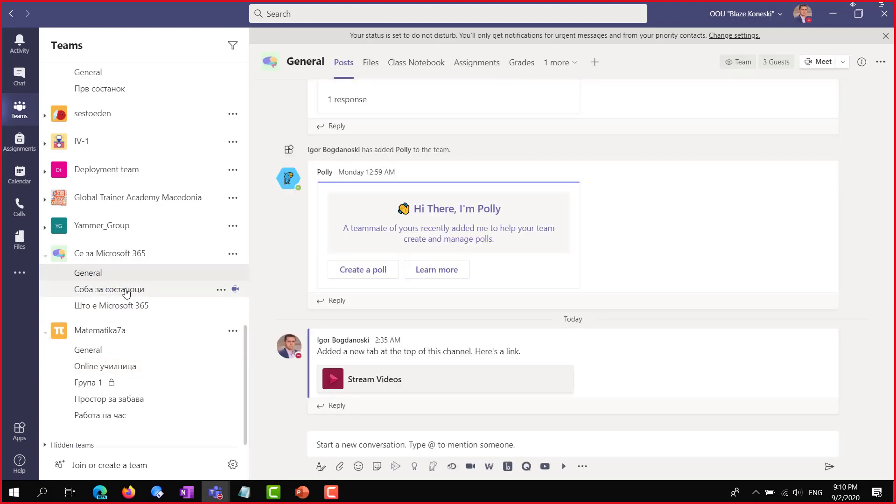
pyautogui.click(108, 286)
pyautogui.click(95, 272)
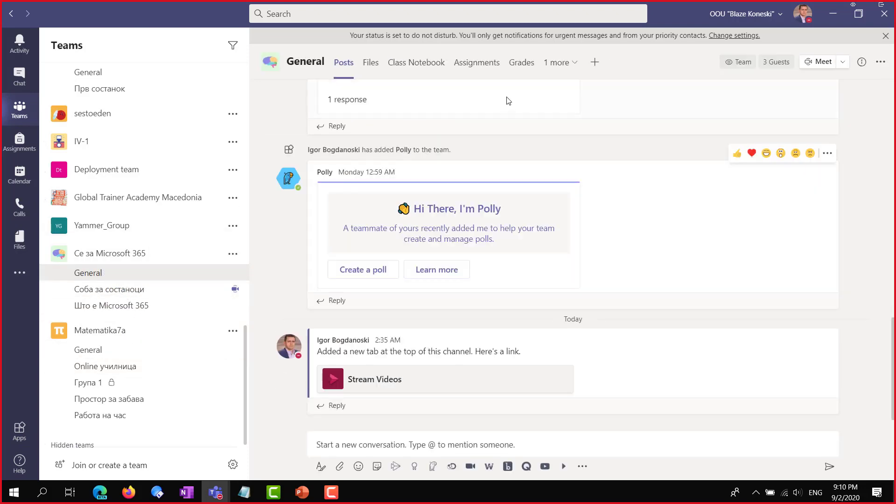
pyautogui.click(573, 64)
pyautogui.click(555, 101)
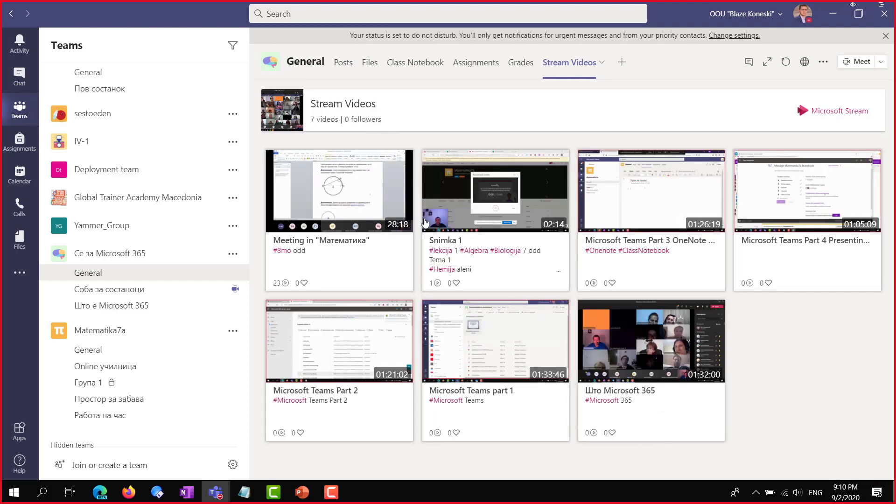
pyautogui.click(510, 204)
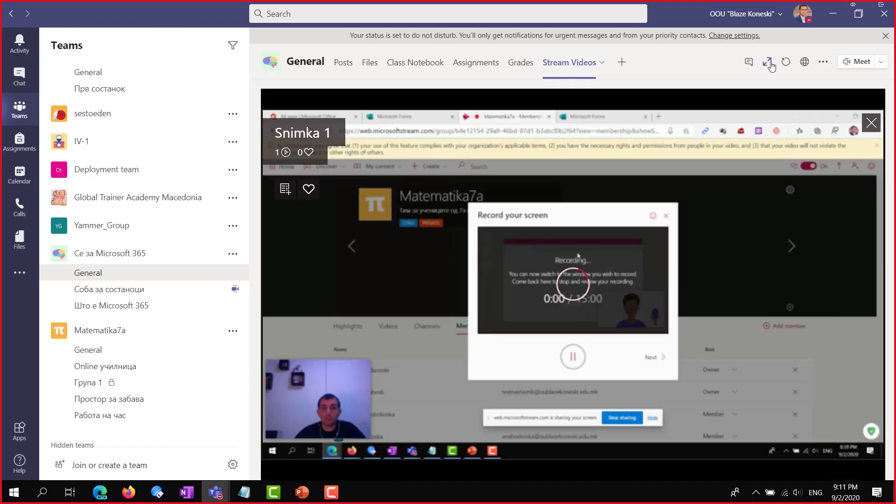
# Expand the tab, skip through Snimka 1 (0:21, 0:43, 1:07, 1:42), restore and pause
pyautogui.click(767, 61)
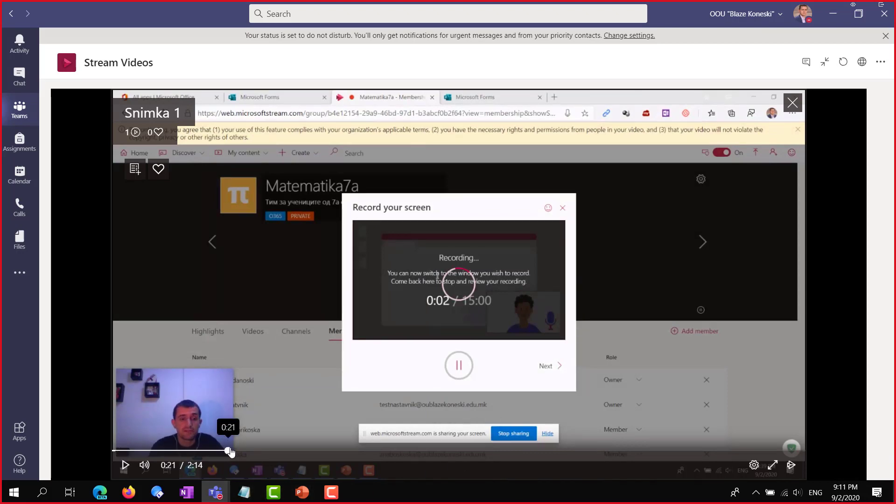
pyautogui.click(229, 450)
pyautogui.click(336, 453)
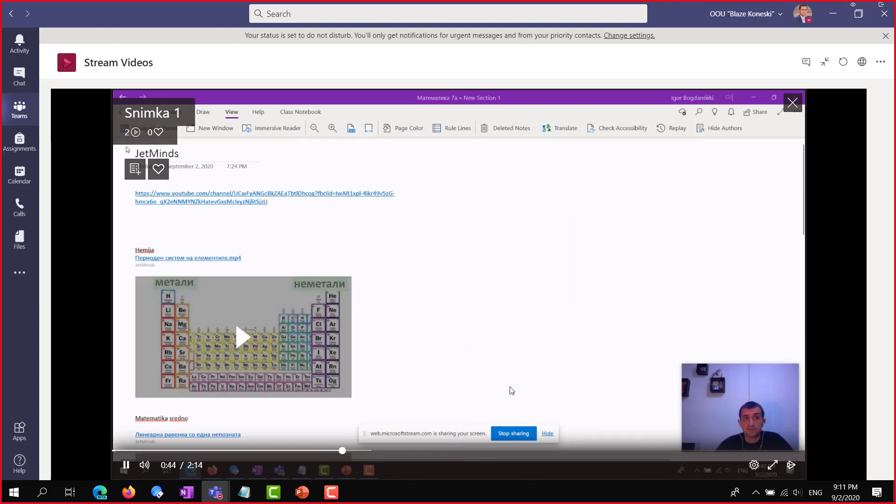
pyautogui.click(463, 451)
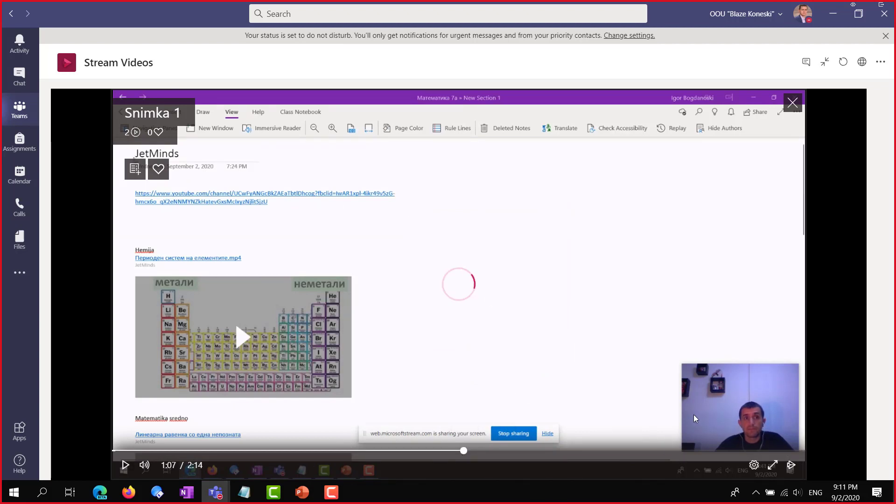
pyautogui.click(640, 452)
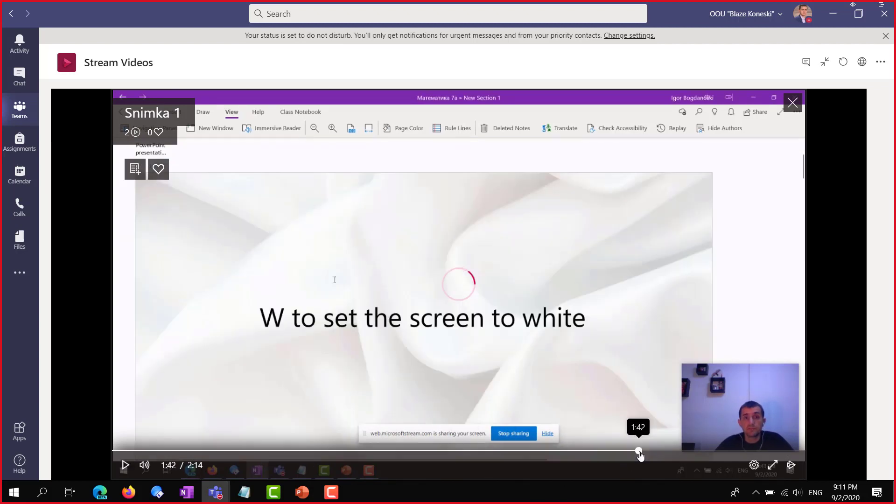
pyautogui.click(824, 61)
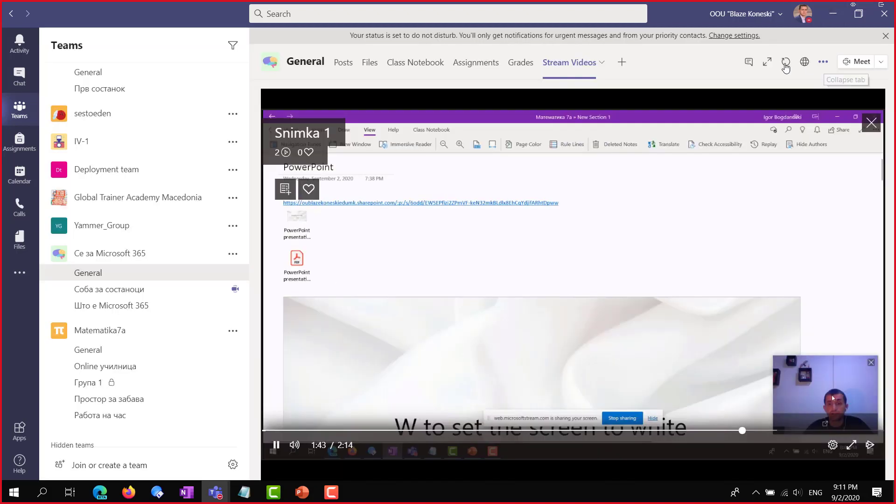
pyautogui.click(277, 445)
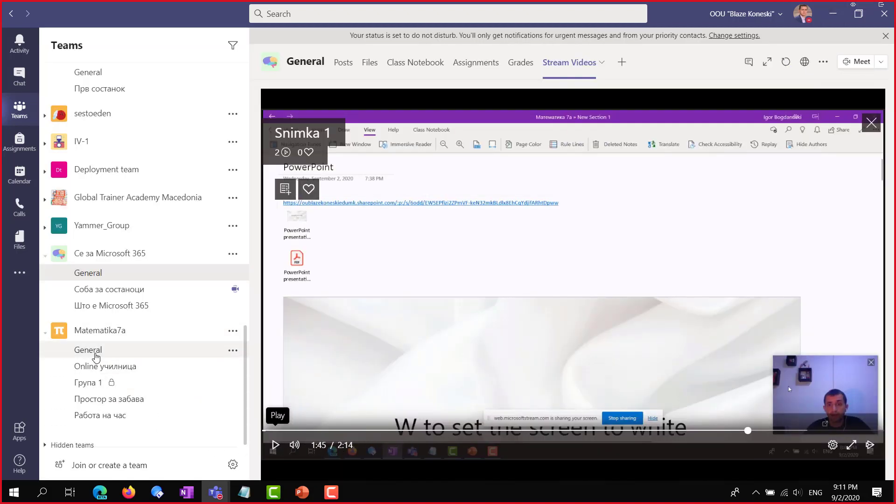
# Open the Online училница channel's Stream Videos Natasa tab, now listing 7 videos including Snimka 1
pyautogui.click(121, 369)
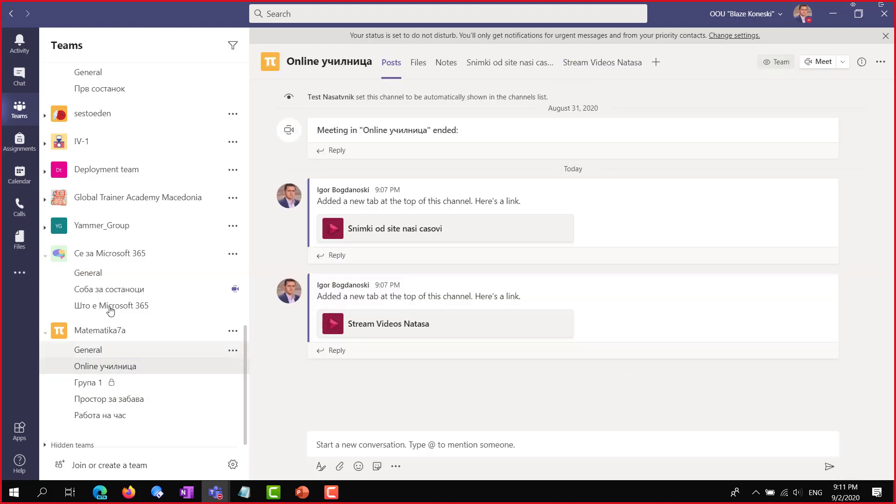
pyautogui.click(510, 63)
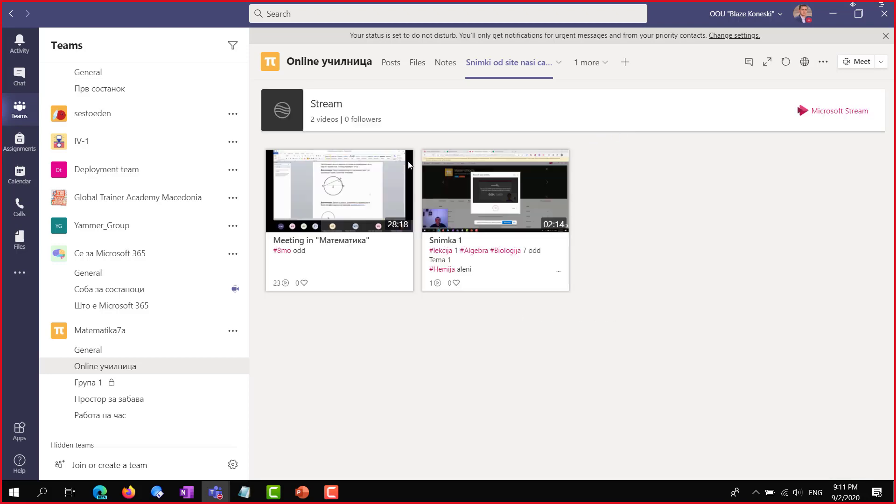
pyautogui.click(602, 63)
pyautogui.click(606, 97)
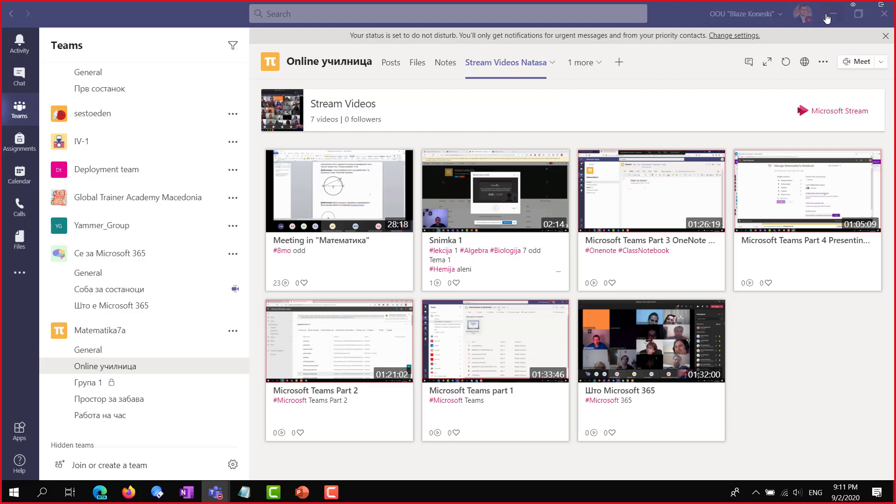
pyautogui.moveTo(302, 497)
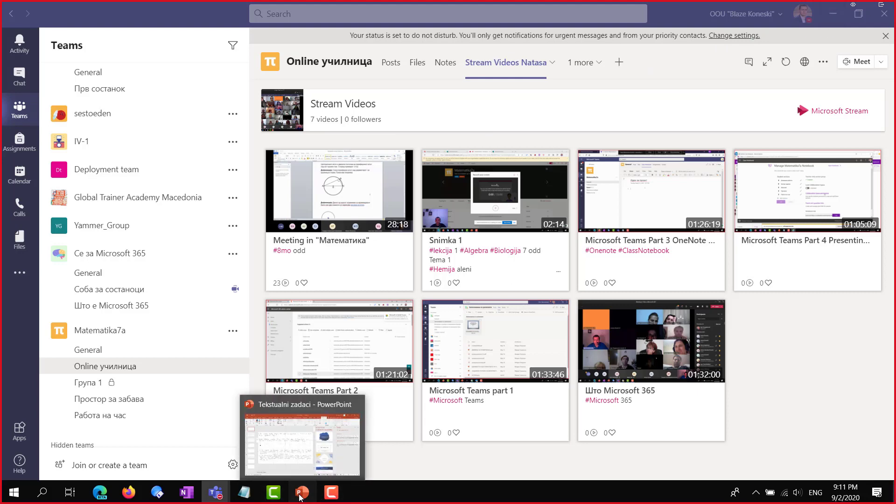
# Bring up the Tekstualni zadaci presentation and start a Screen Recording from the Recording tab
pyautogui.click(303, 497)
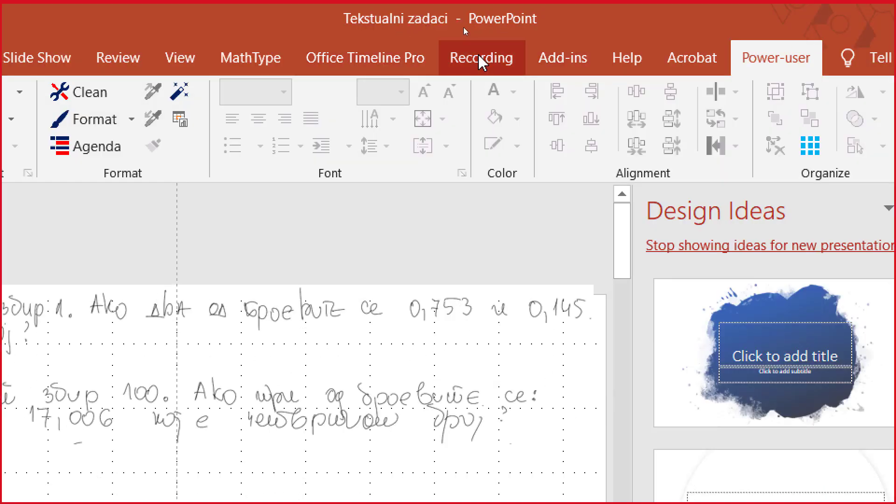
pyautogui.click(479, 59)
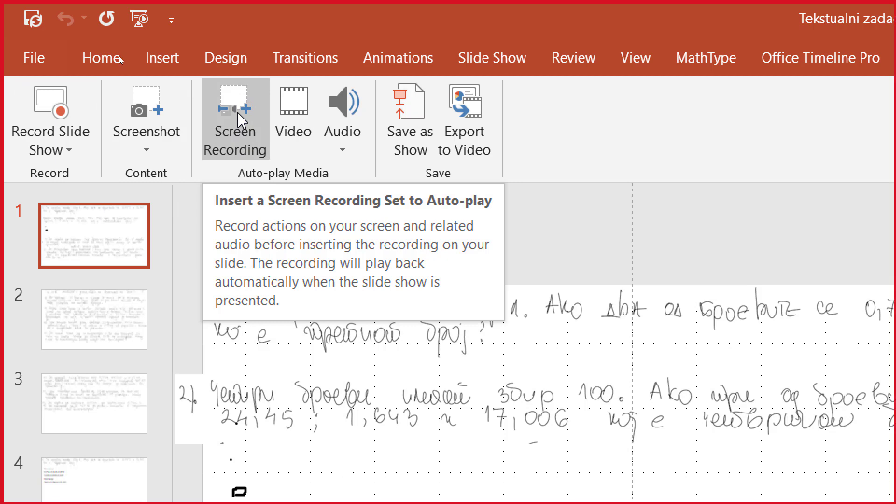
pyautogui.click(237, 121)
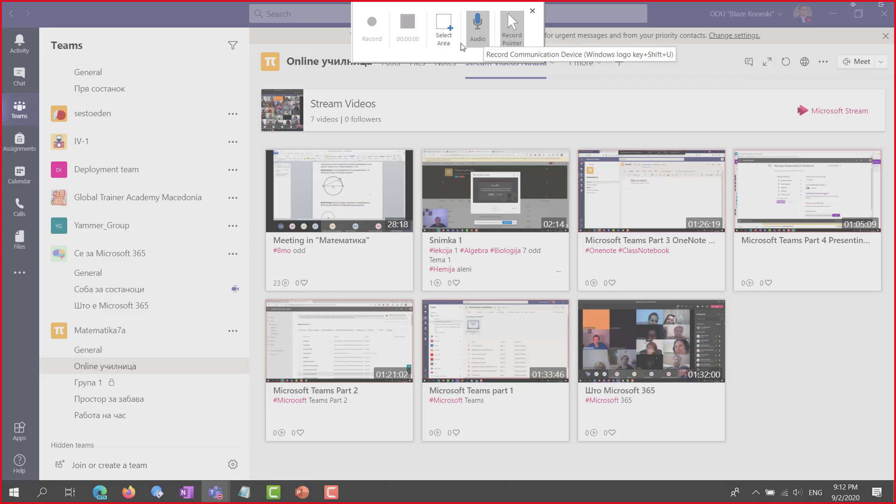
# Select the whole screen as the recording area and start recording
pyautogui.click(449, 32)
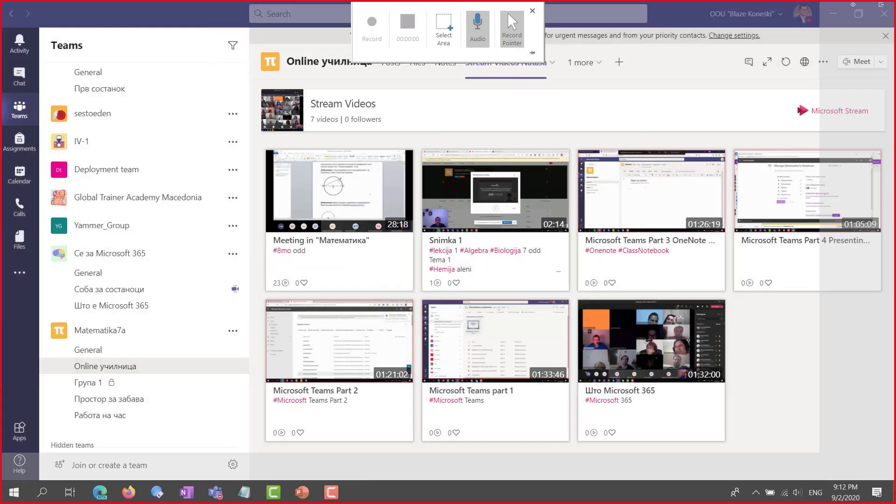
pyautogui.moveTo(820, 452); pyautogui.dragTo(894, 503)
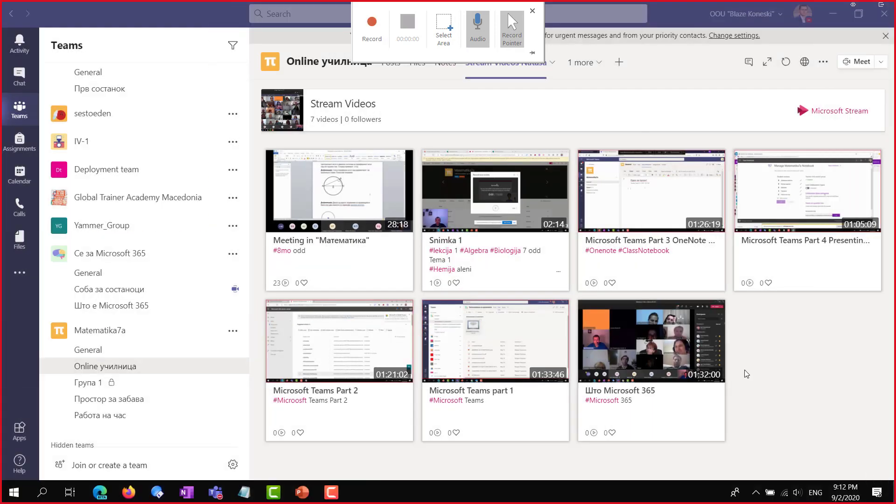
pyautogui.click(372, 27)
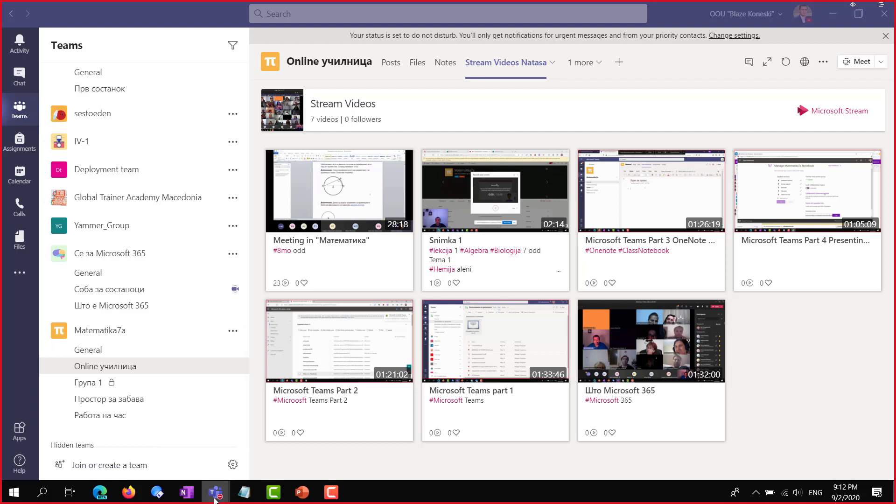
pyautogui.moveTo(227, 490)
# Show the Соба за состаноци meeting and the Математика 7а OneNote page, then return to PowerPoint
pyautogui.click(491, 79)
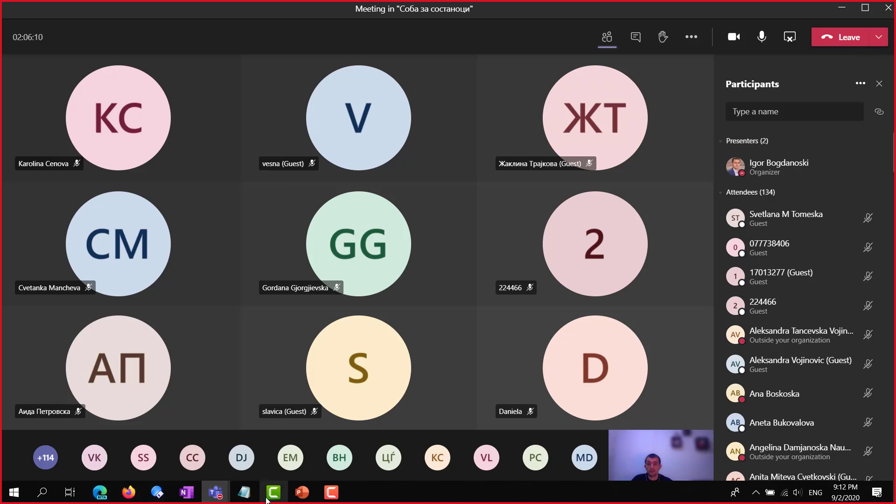
pyautogui.click(186, 492)
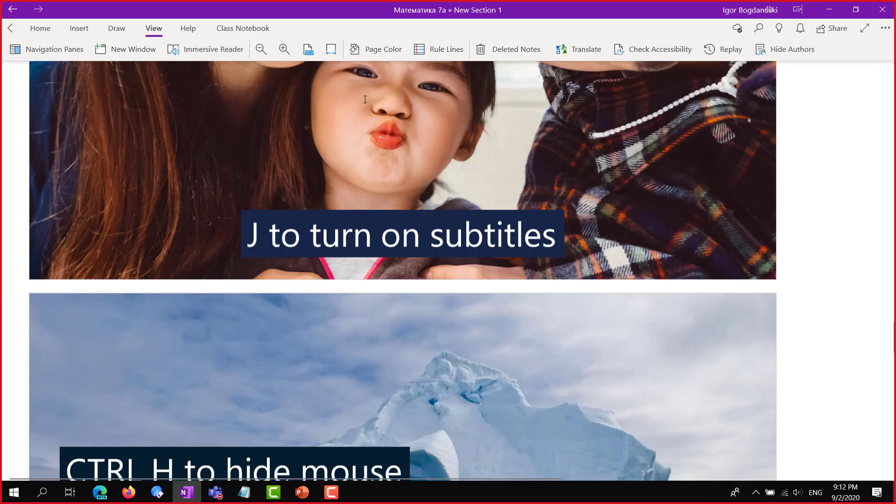
pyautogui.scroll(20, 496, 198)
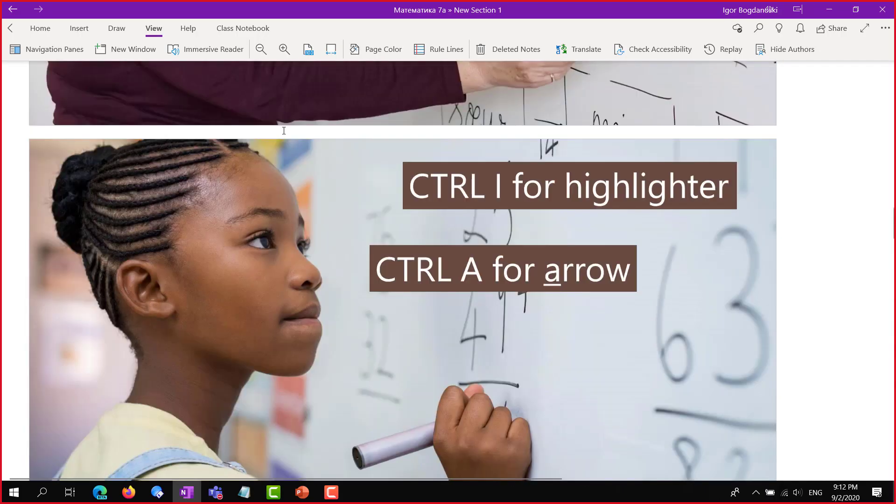
pyautogui.scroll(5, 166, 85)
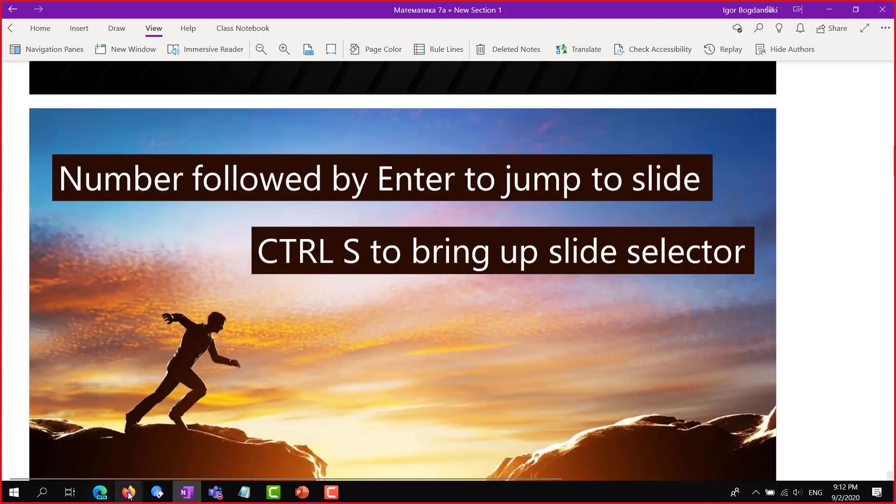
pyautogui.click(301, 494)
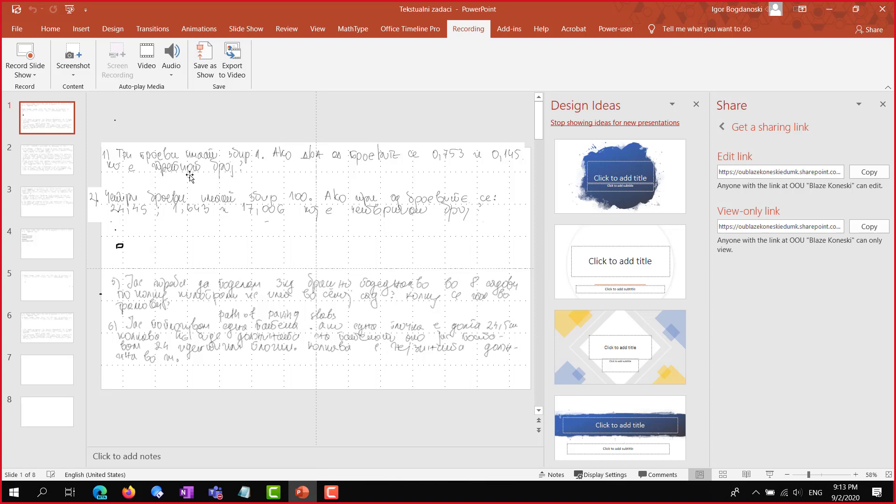
# Keep the recording, return to PowerPoint and close the sharing-link and Design Ideas panes
pyautogui.press('Escape')
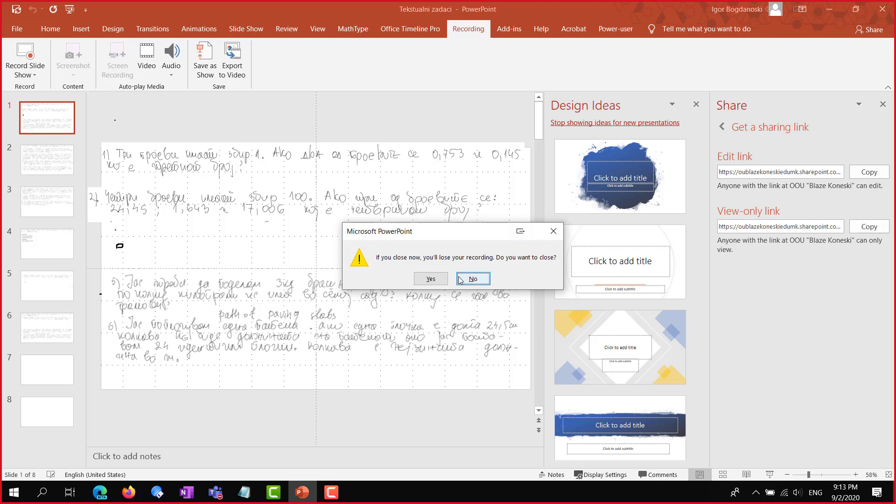
pyautogui.click(472, 279)
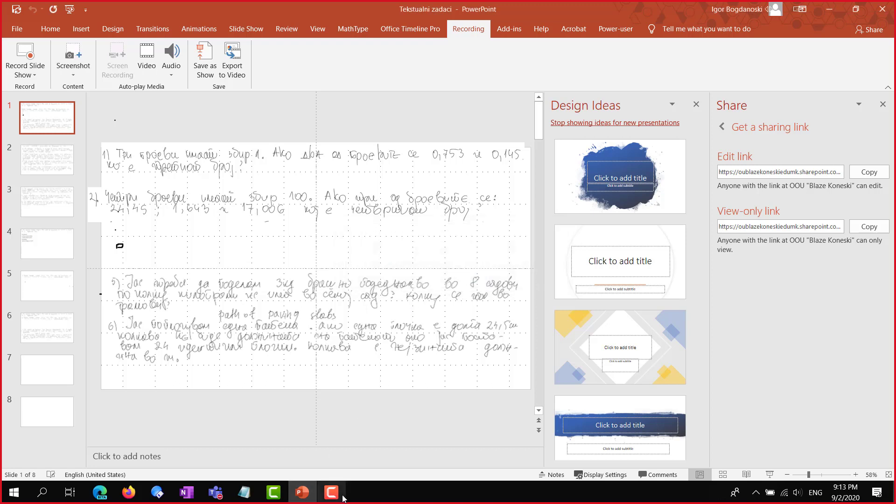
pyautogui.hotkey('alt', 'Tab')
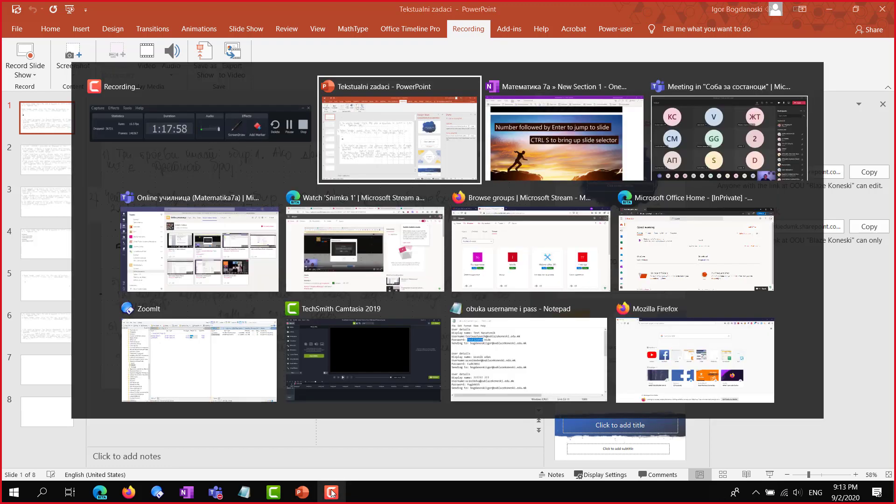
pyautogui.press('Tab')
pyautogui.press('Tab')
pyautogui.press('Tab')
pyautogui.press('Tab')
pyautogui.press('Tab')
pyautogui.press('Tab')
pyautogui.press('Tab')
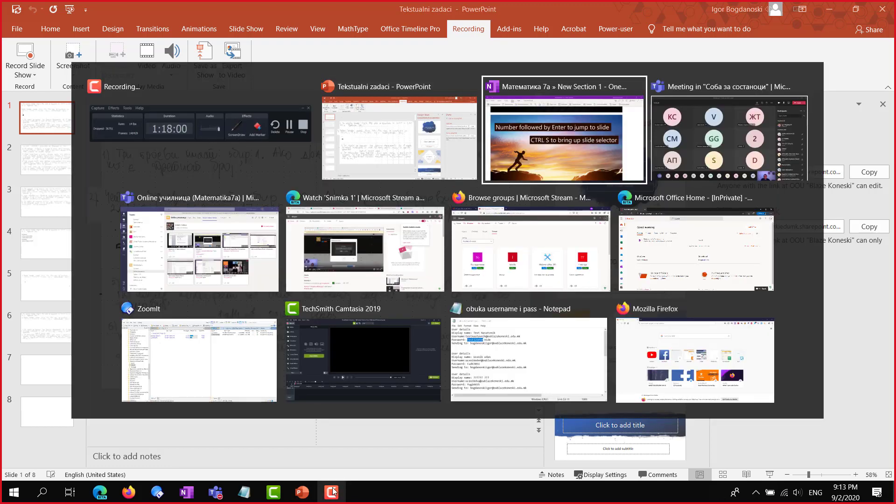
pyautogui.press('Tab')
pyautogui.press('Tab')
pyautogui.press('Tab')
pyautogui.press('Tab')
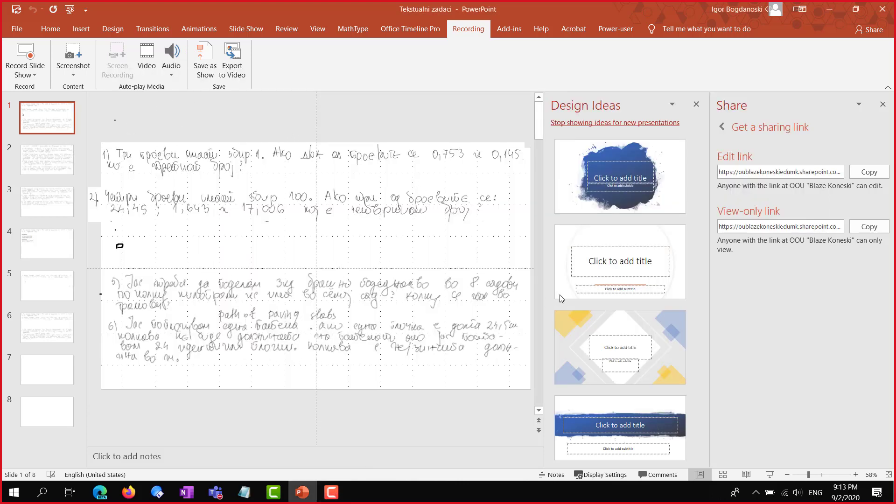
pyautogui.click(883, 104)
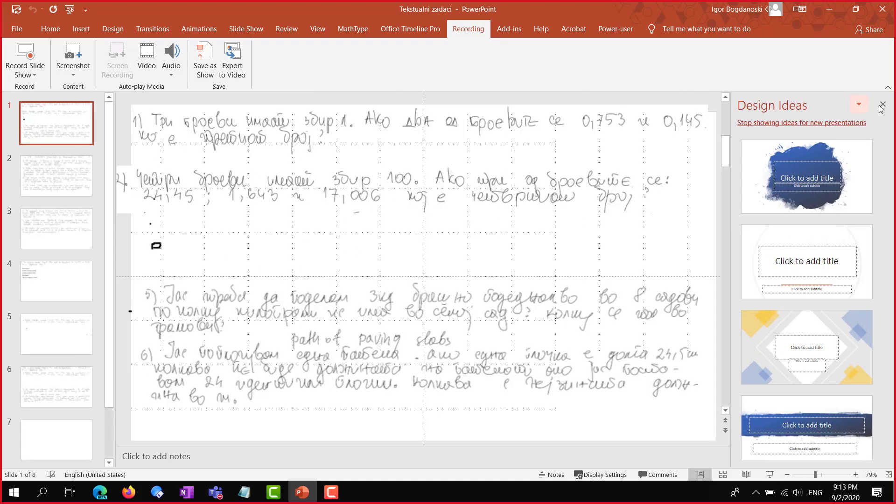
pyautogui.click(883, 104)
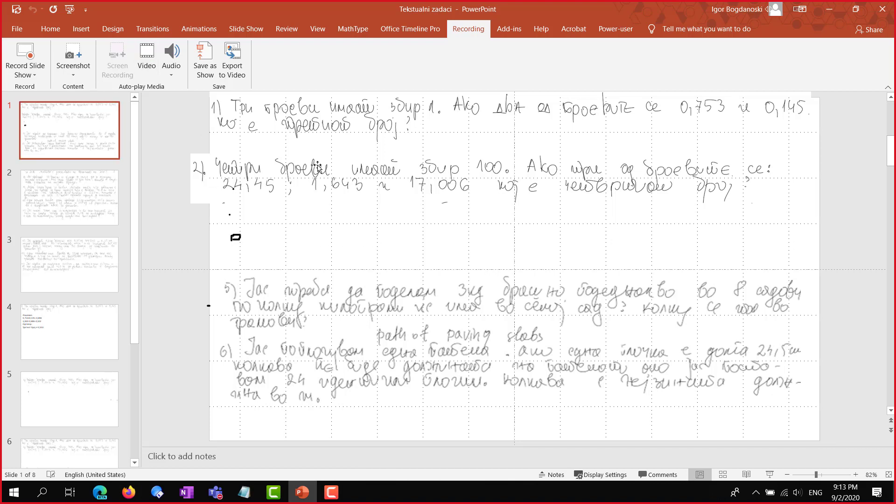
# Dismiss the recording warning, switch input to Macedonian and minimise PowerPoint to reveal OneNote
pyautogui.click(395, 185)
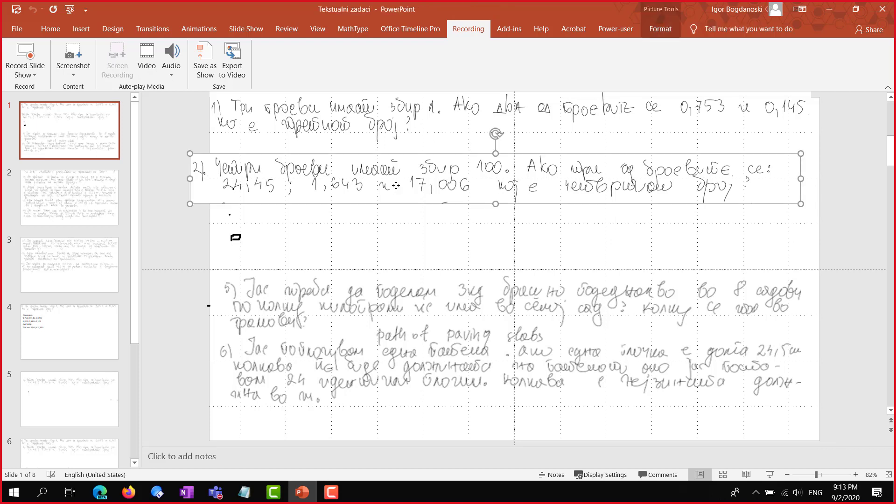
pyautogui.press('Escape')
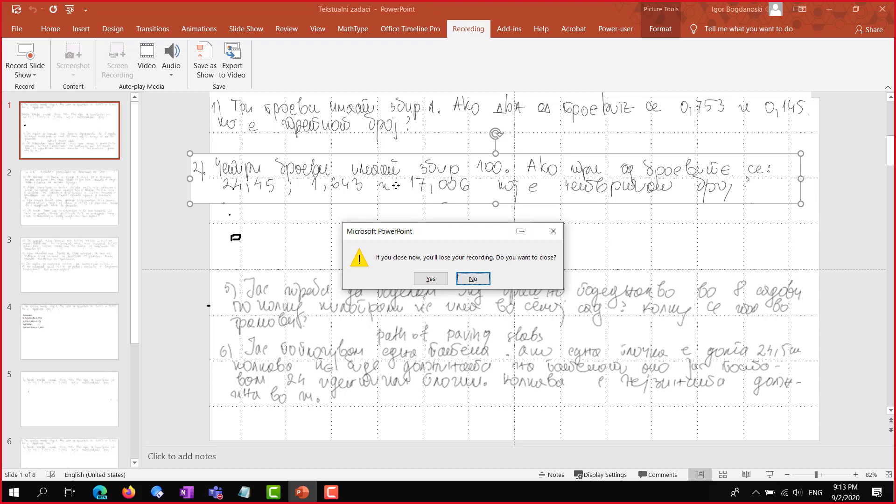
pyautogui.press('Return')
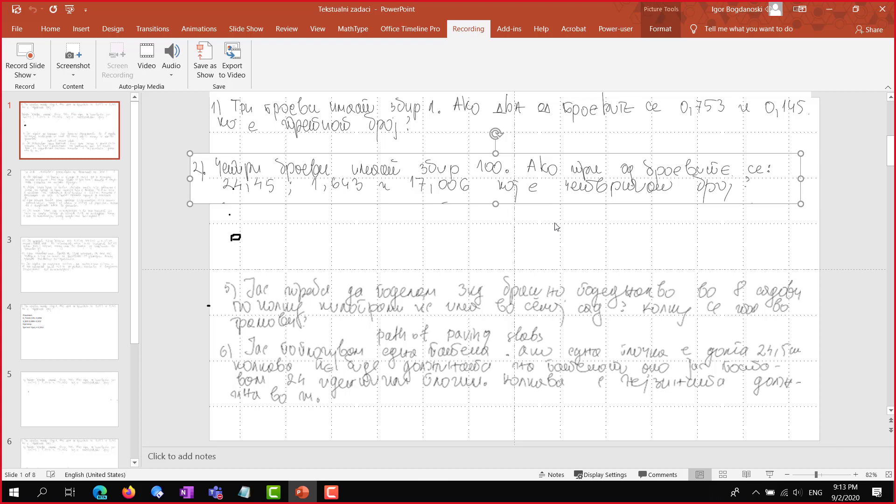
pyautogui.click(437, 239)
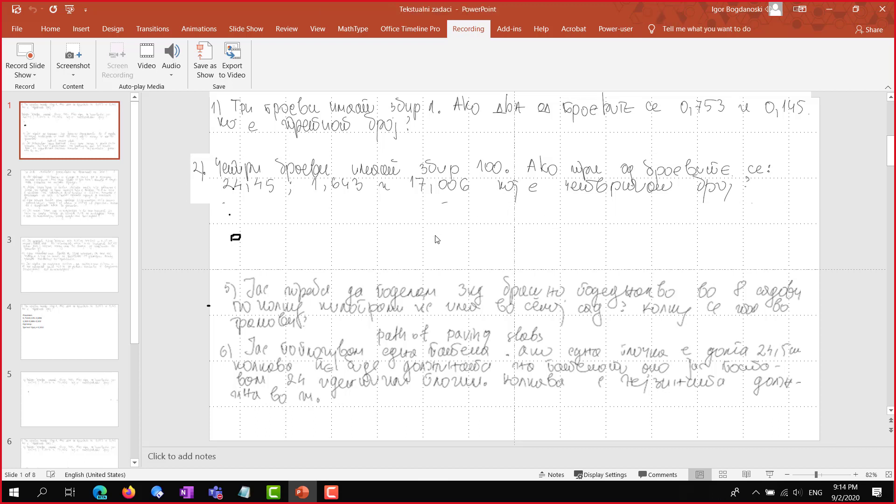
pyautogui.hotkey('alt', 'shift')
pyautogui.click(303, 496)
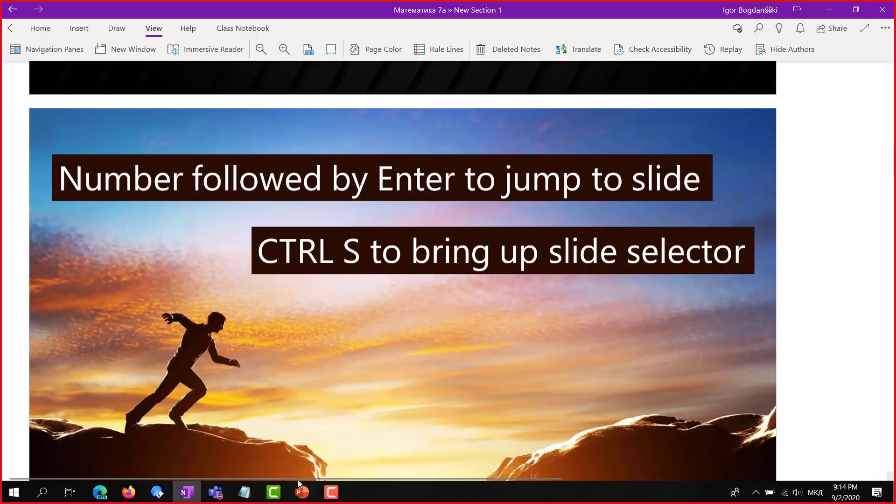
# Minimize OneNote to reveal the Teams meeting and mute all 133 attendees
pyautogui.click(829, 9)
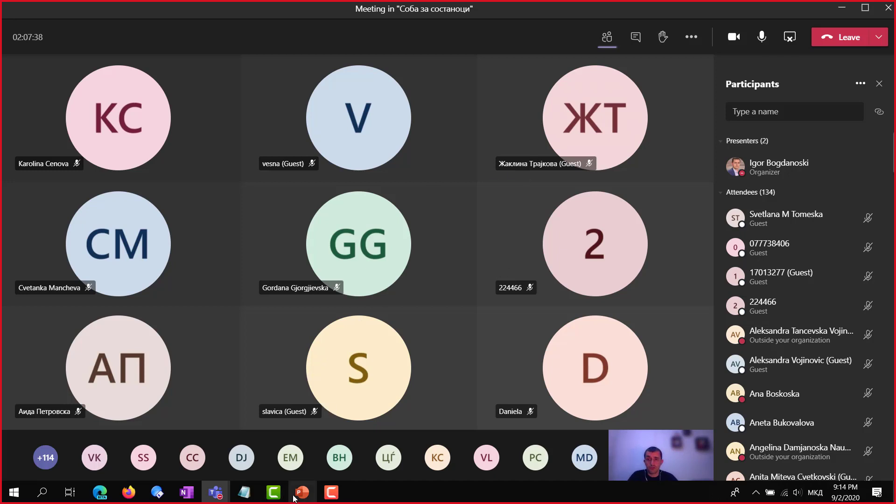
pyautogui.moveTo(294, 498)
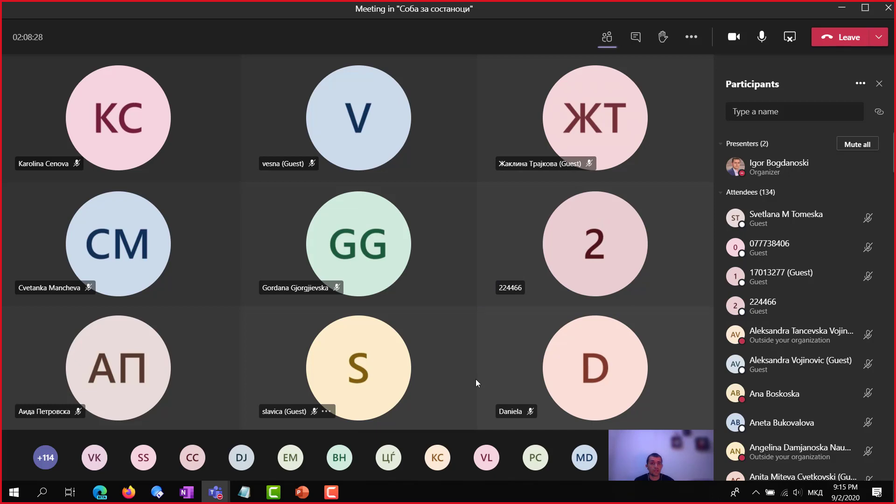
pyautogui.click(856, 144)
pyautogui.click(522, 264)
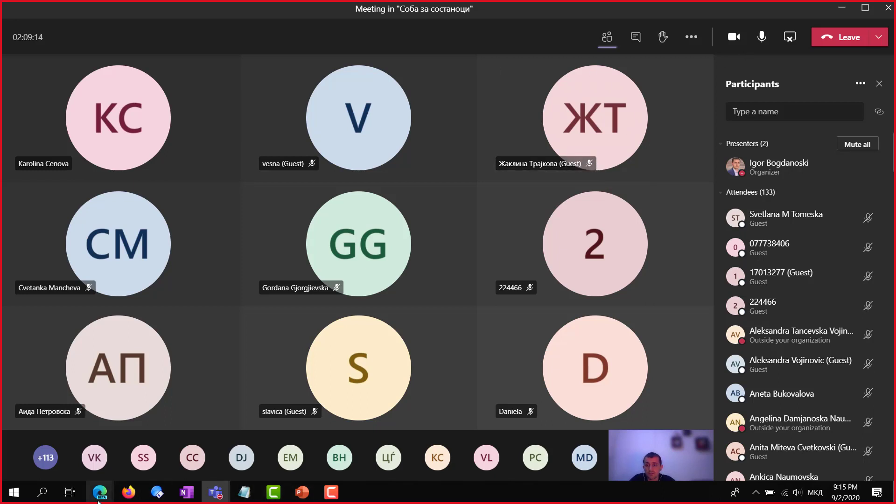
# Switch to the Stream 'Snimka 1' watch page and close the Switch Admin mode popup
pyautogui.click(61, 455)
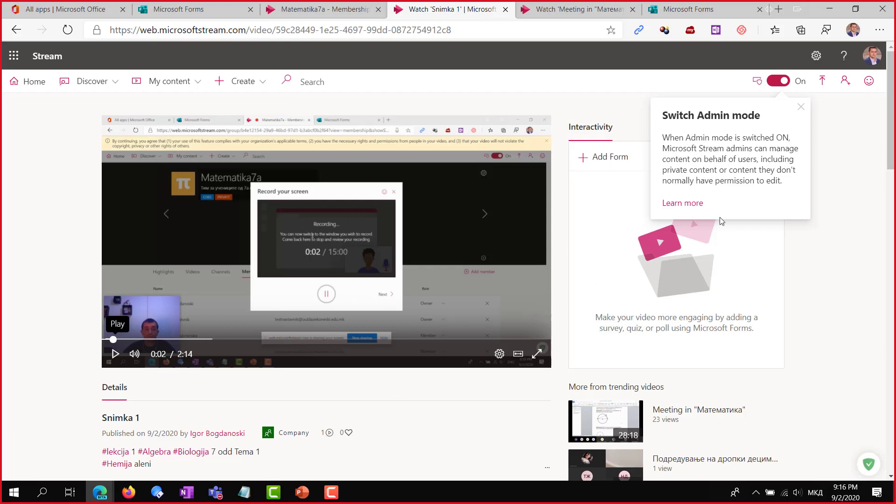
pyautogui.click(800, 108)
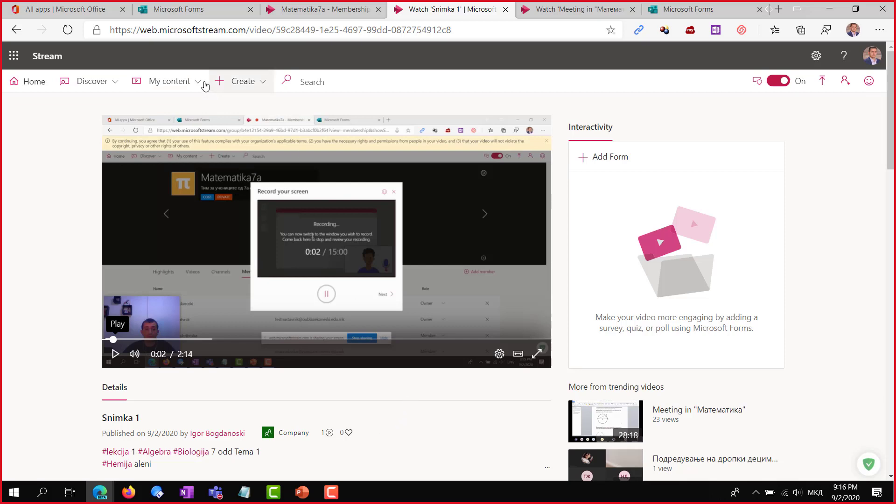
# Open Update video details for 'Snimka 1' from the video's more-actions menu
pyautogui.scroll(-3, 345, 420)
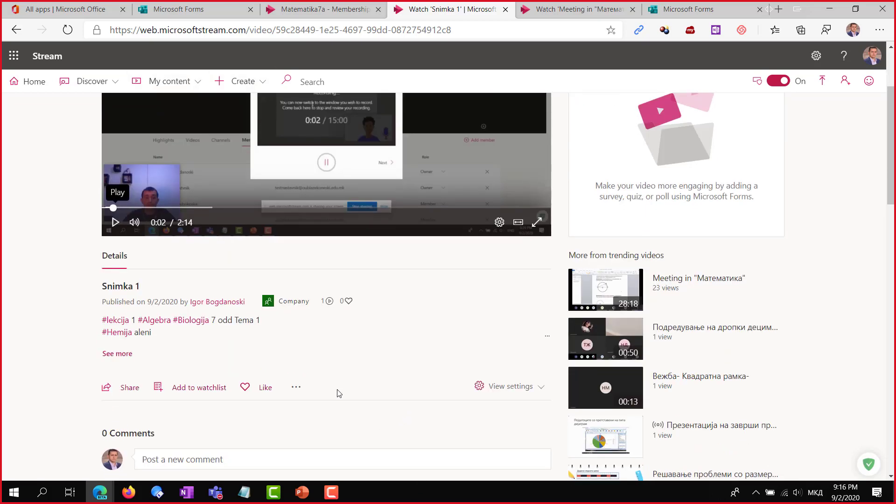
pyautogui.click(295, 387)
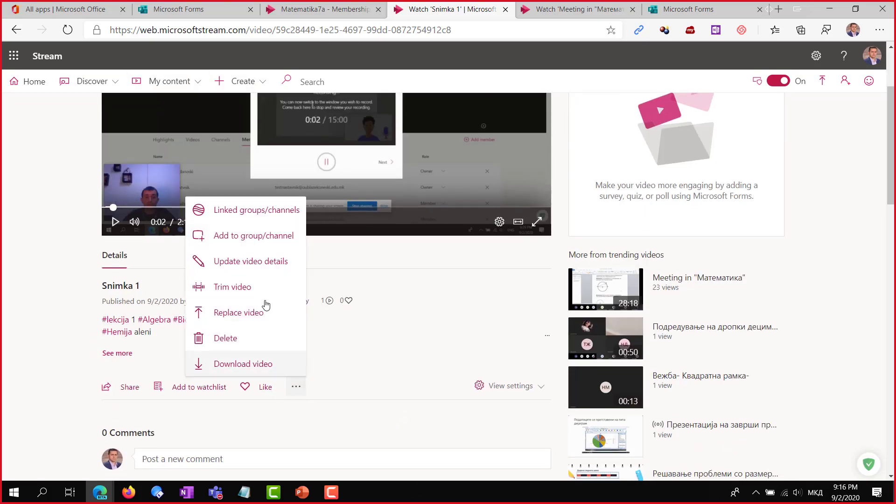
pyautogui.click(257, 261)
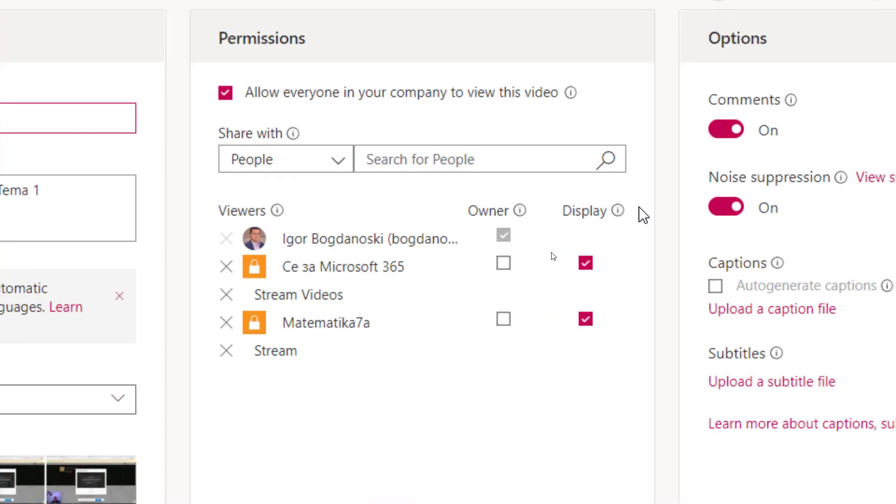
pyautogui.moveTo(541, 256)
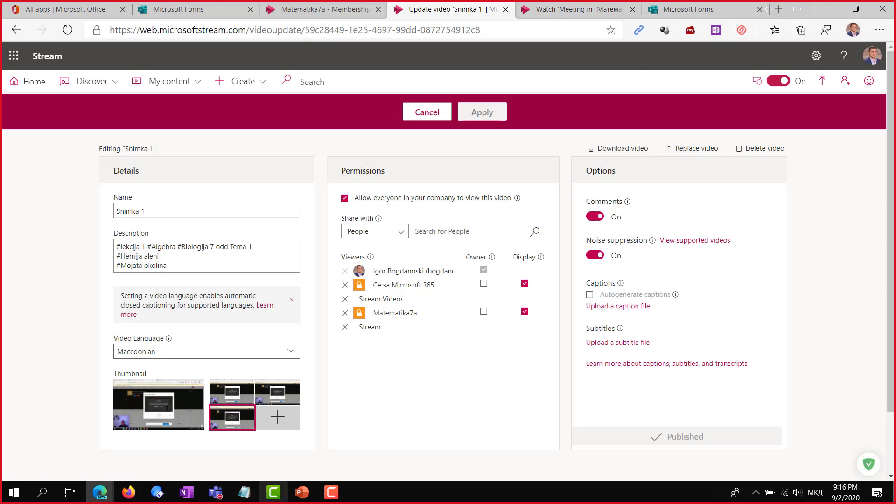
pyautogui.moveTo(215, 492)
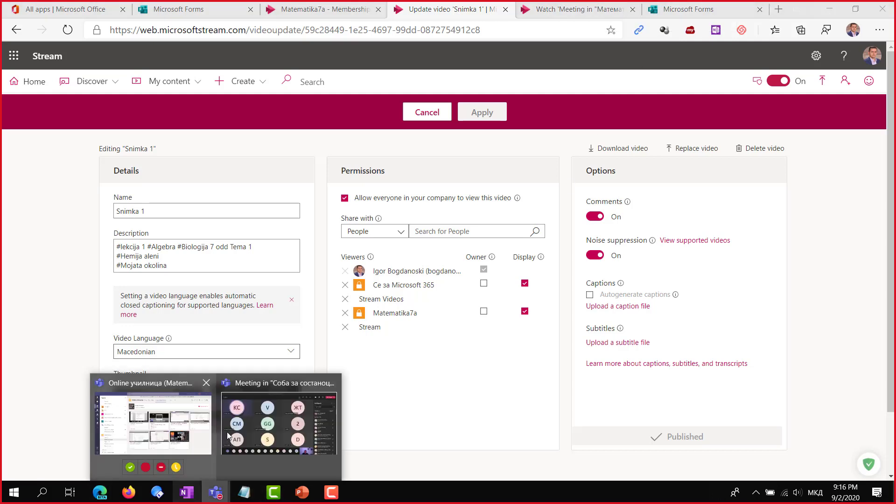
pyautogui.click(256, 424)
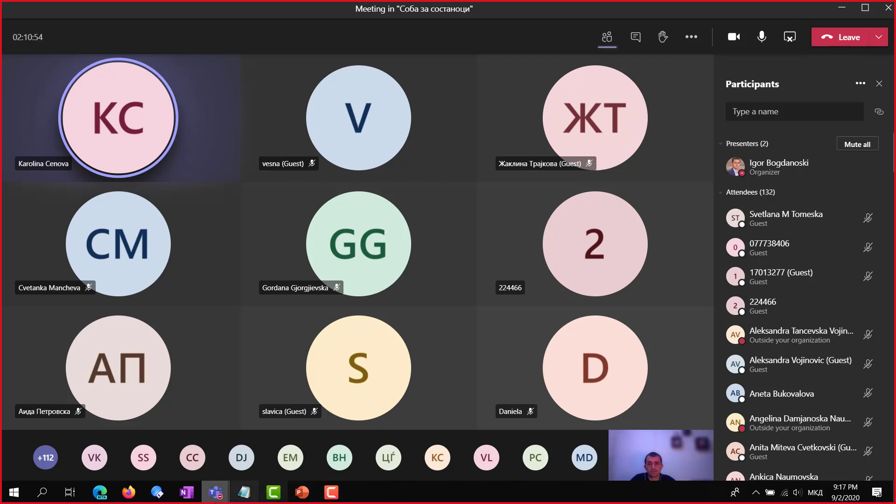
pyautogui.moveTo(212, 499)
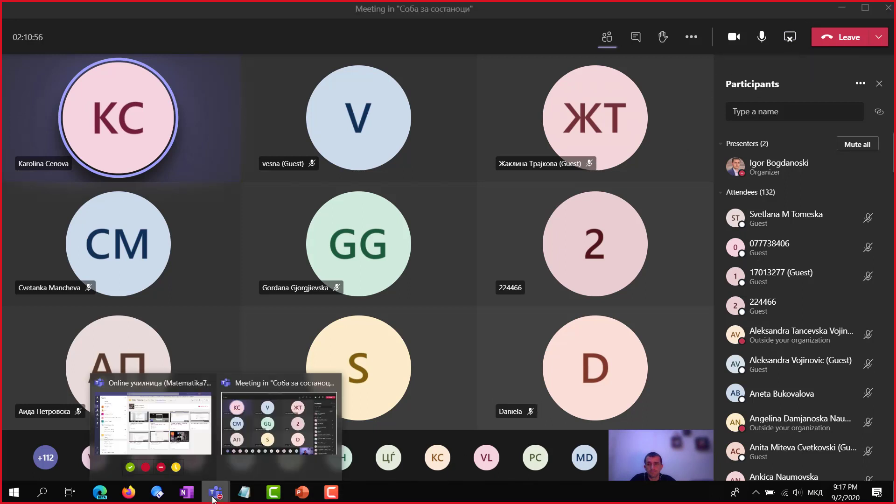
pyautogui.moveTo(100, 493)
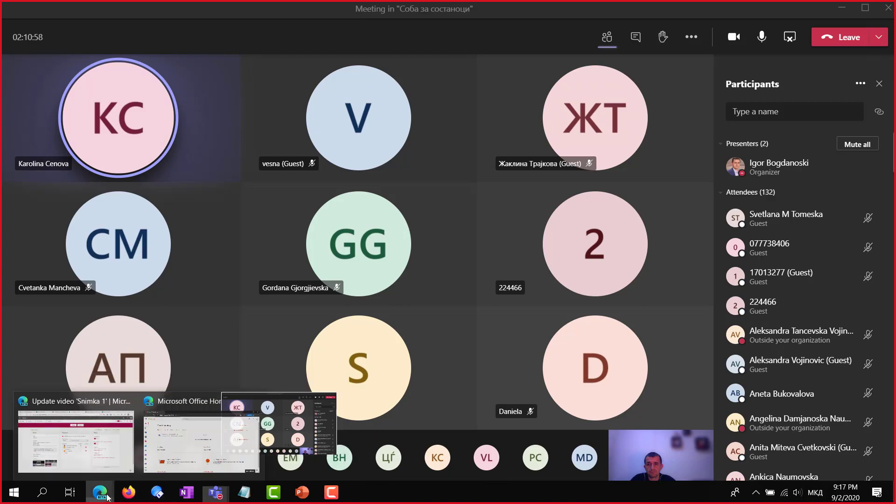
pyautogui.click(86, 454)
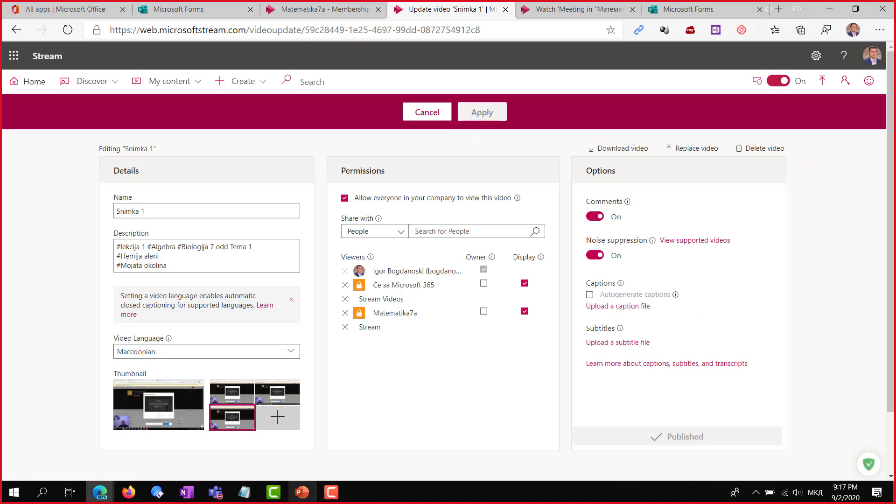
# Bring the Teams meeting forward and mute all participants again
pyautogui.moveTo(215, 497)
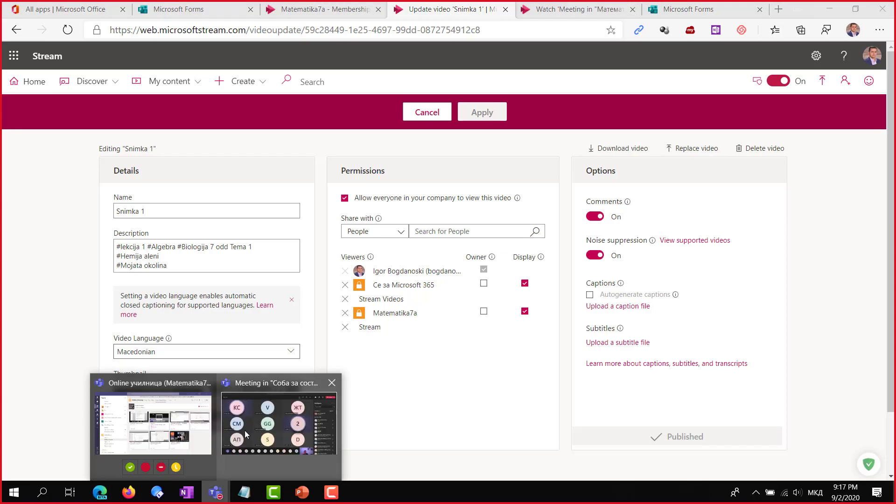
pyautogui.click(262, 430)
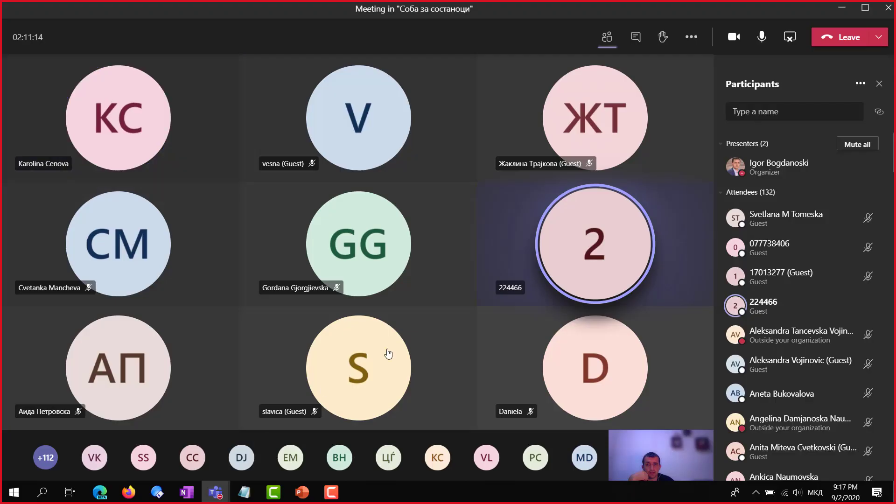
pyautogui.click(857, 144)
pyautogui.press('Return')
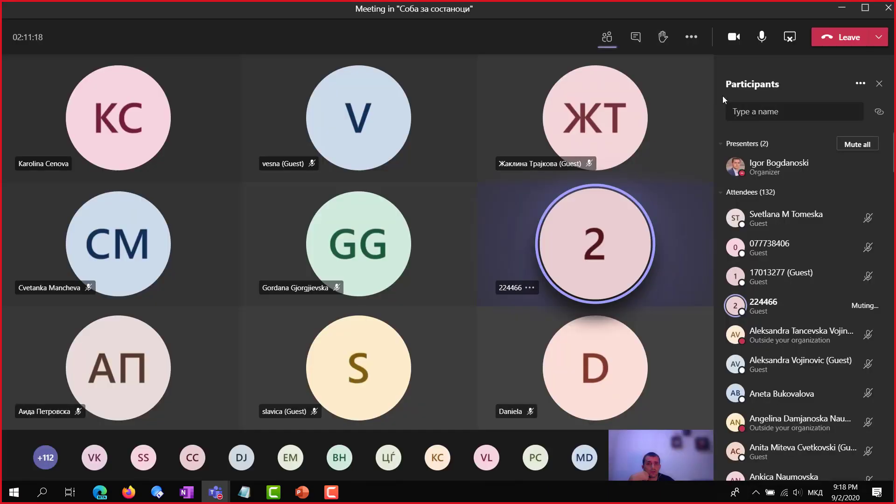
# Minimize the meeting and return to the Stream page in the browser
pyautogui.click(842, 8)
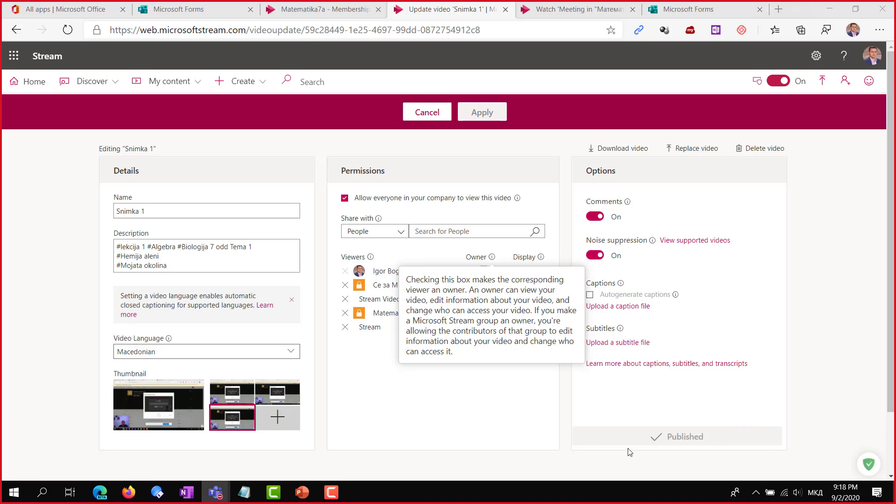
pyautogui.click(450, 409)
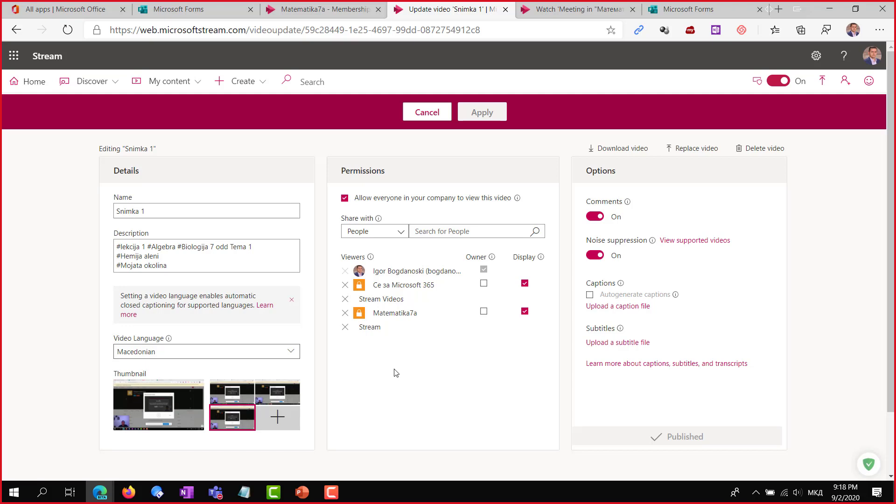
pyautogui.moveTo(620, 328)
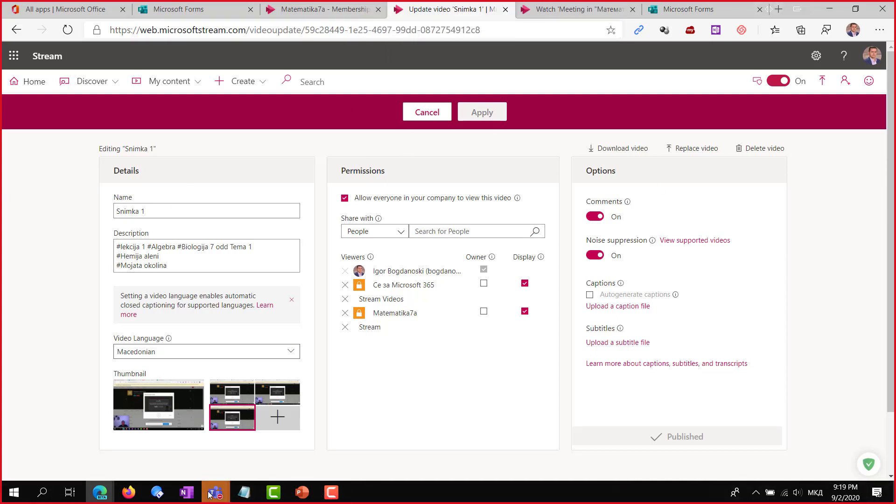
# Bring the Соба за состаноци meeting window forward and scroll through its attendee list
pyautogui.moveTo(211, 496)
pyautogui.click(255, 434)
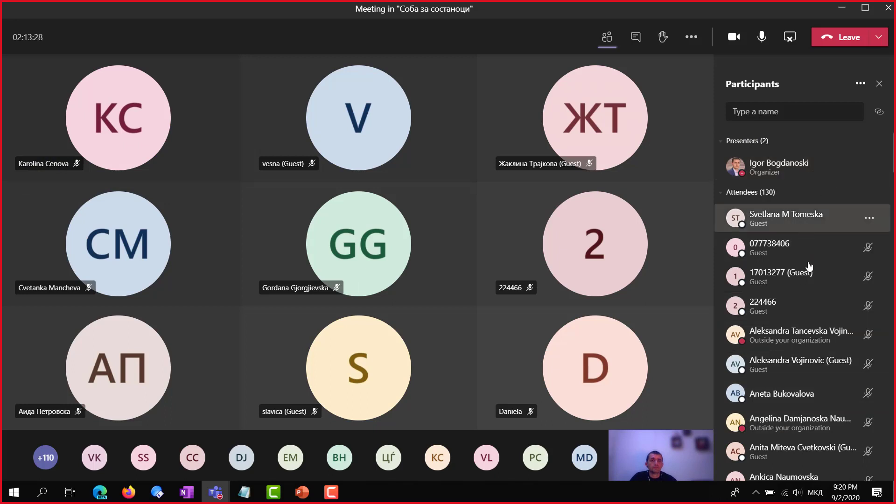
pyautogui.scroll(-1, 810, 370)
pyautogui.scroll(-4, 811, 369)
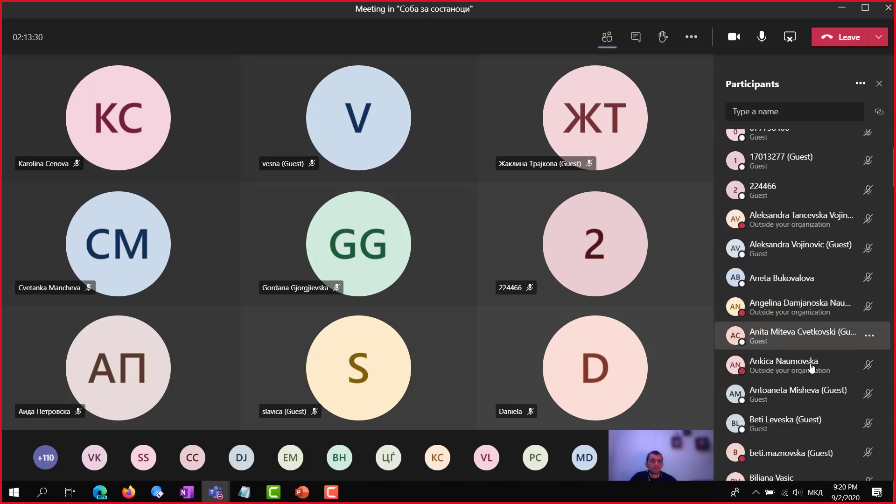
pyautogui.scroll(-5, 812, 366)
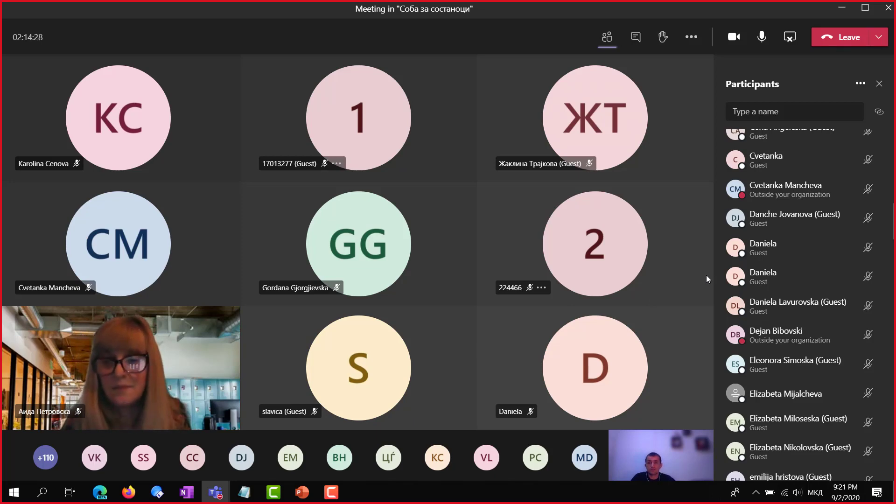
# Switch to the main Teams window and open the Matematika7a General channel posts
pyautogui.moveTo(215, 491)
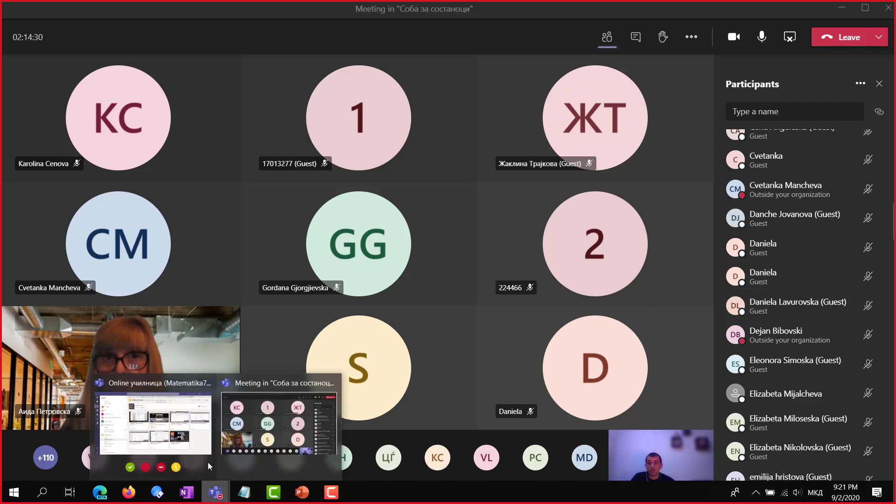
pyautogui.click(174, 427)
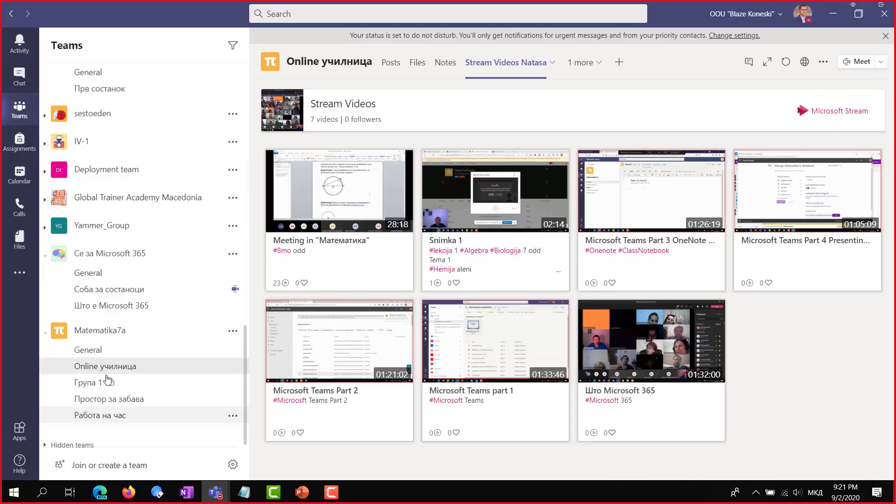
pyautogui.click(128, 351)
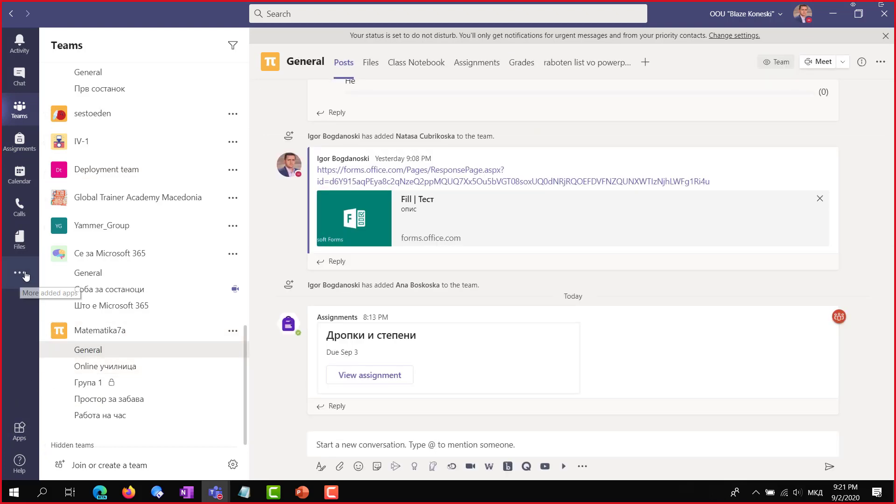
# Search for a 'Zoom' app to add as a channel tab, then close without adding
pyautogui.click(647, 63)
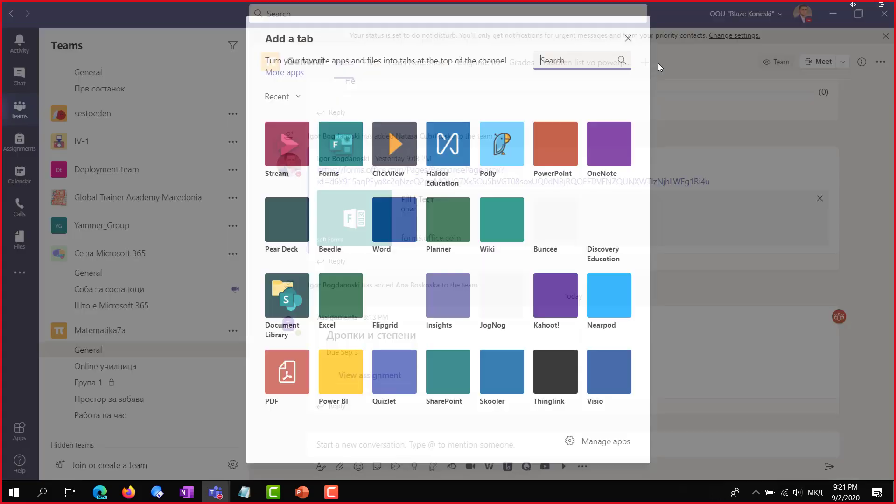
pyautogui.write('зоом')
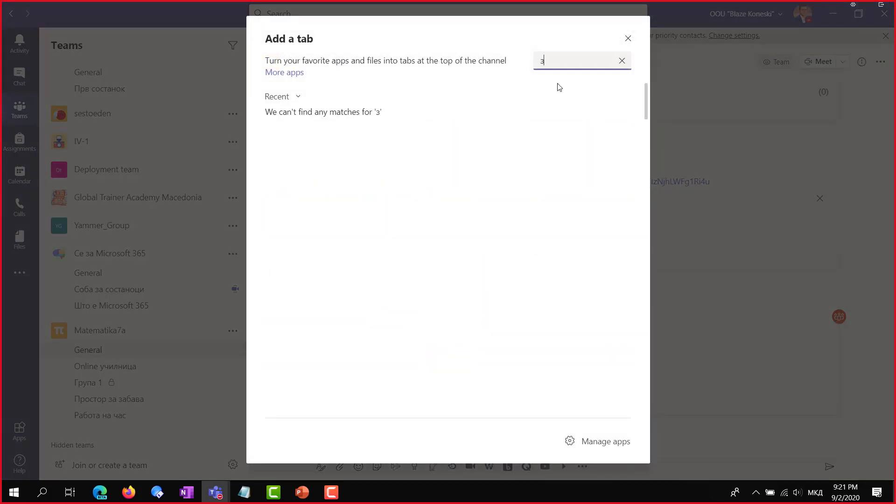
pyautogui.hotkey('alt', 'shift')
pyautogui.press('BackSpace')
pyautogui.press('BackSpace')
pyautogui.press('BackSpace')
pyautogui.press('BackSpace')
pyautogui.write('Zomm')
pyautogui.press('BackSpace')
pyautogui.press('BackSpace')
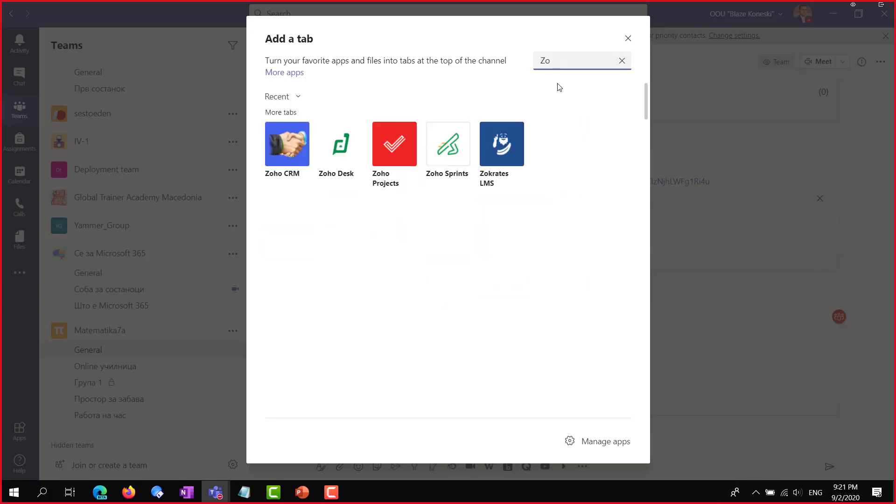
pyautogui.write('om')
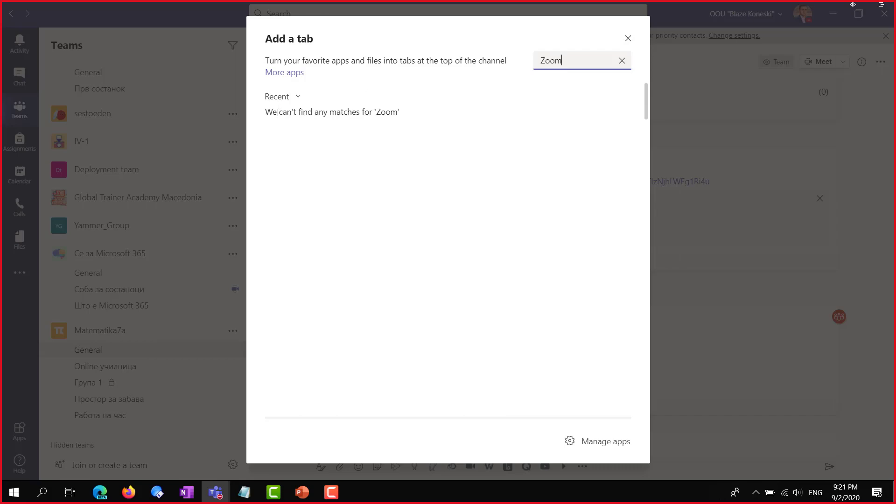
pyautogui.click(621, 60)
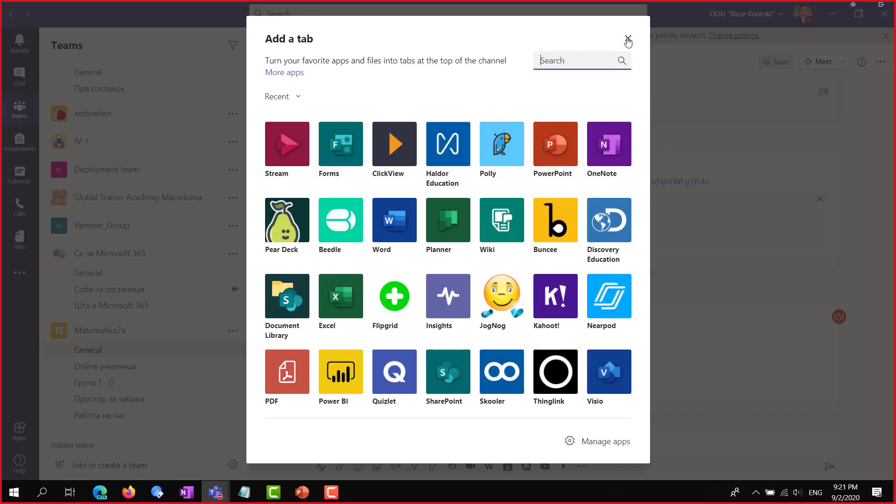
pyautogui.click(628, 38)
pyautogui.click(395, 442)
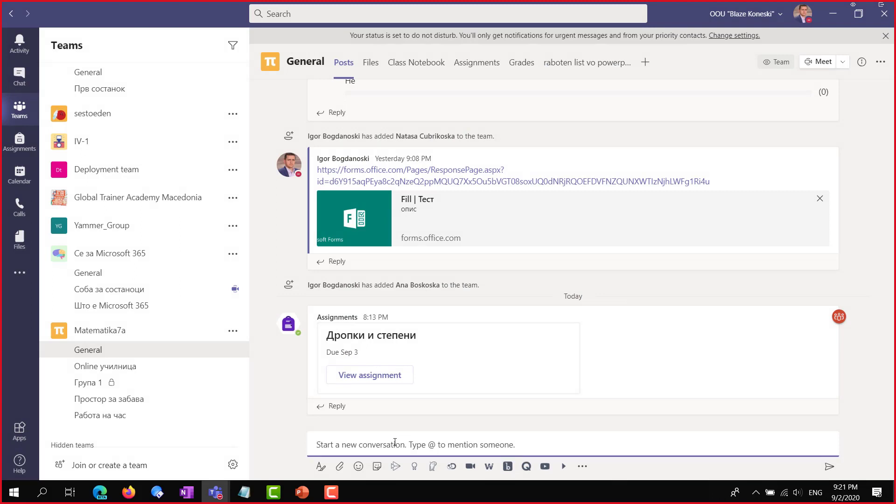
pyautogui.write('@zoom')
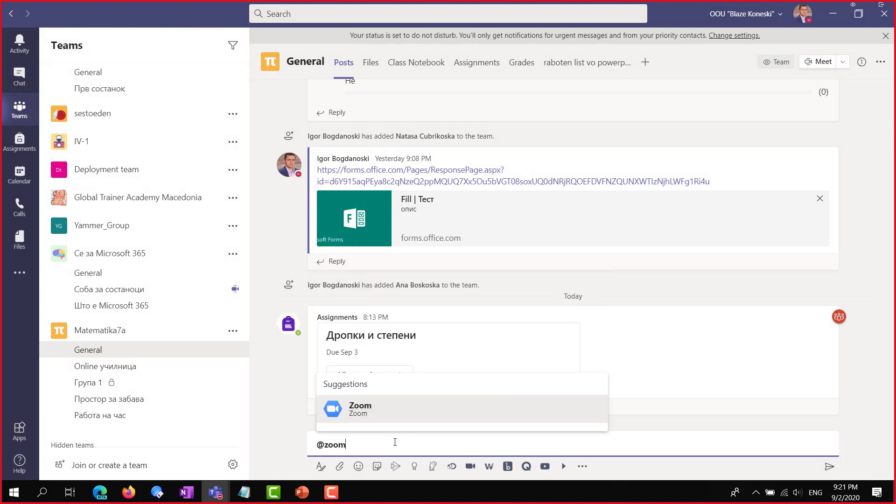
pyautogui.press('Return')
pyautogui.write('start')
pyautogui.press('Return')
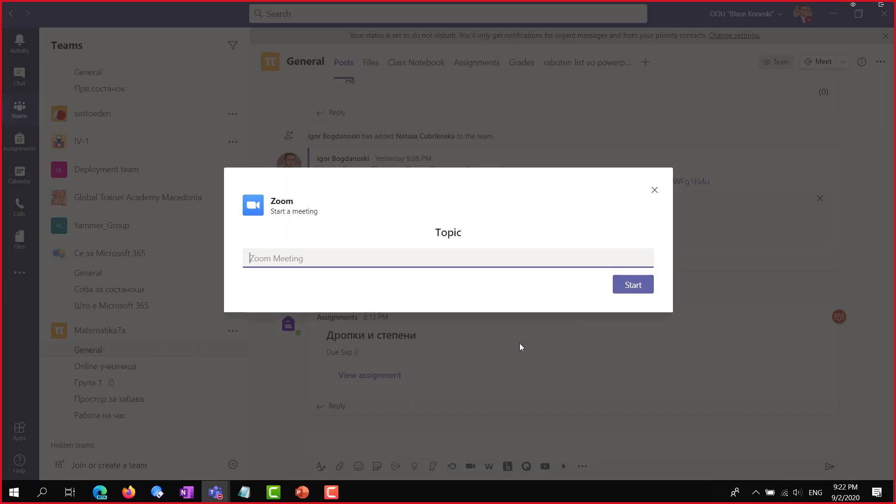
pyautogui.click(654, 190)
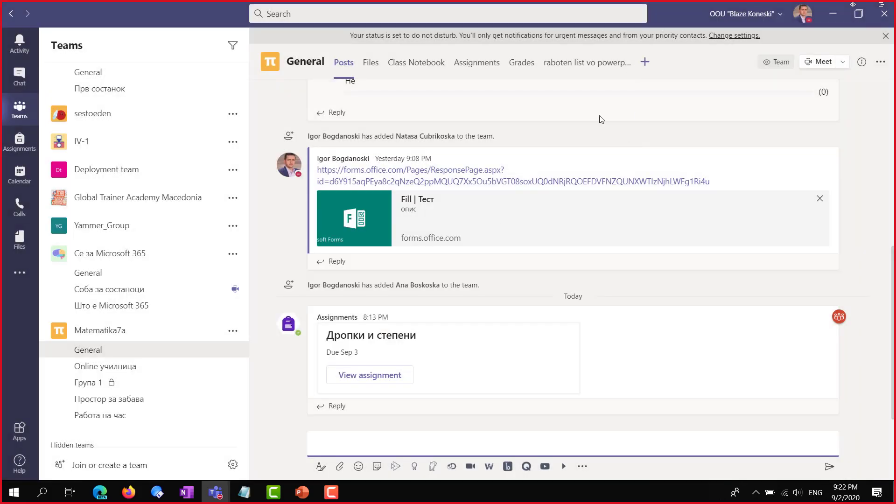
pyautogui.click(18, 274)
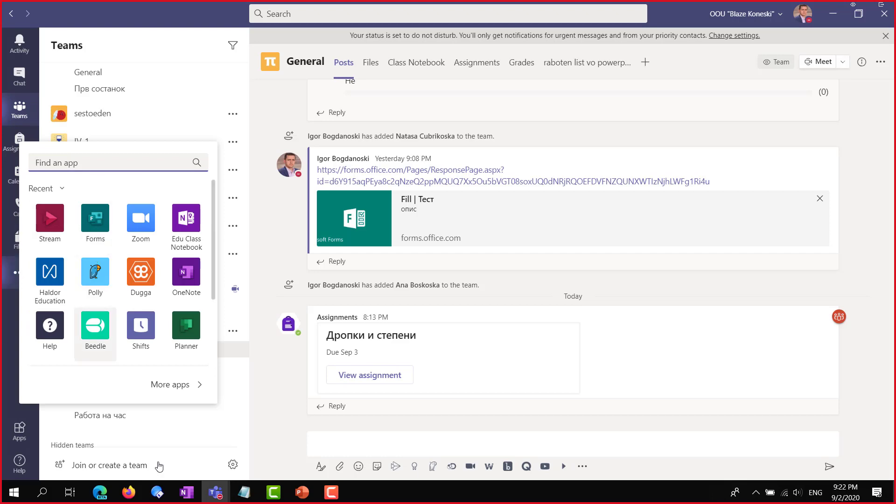
pyautogui.click(187, 387)
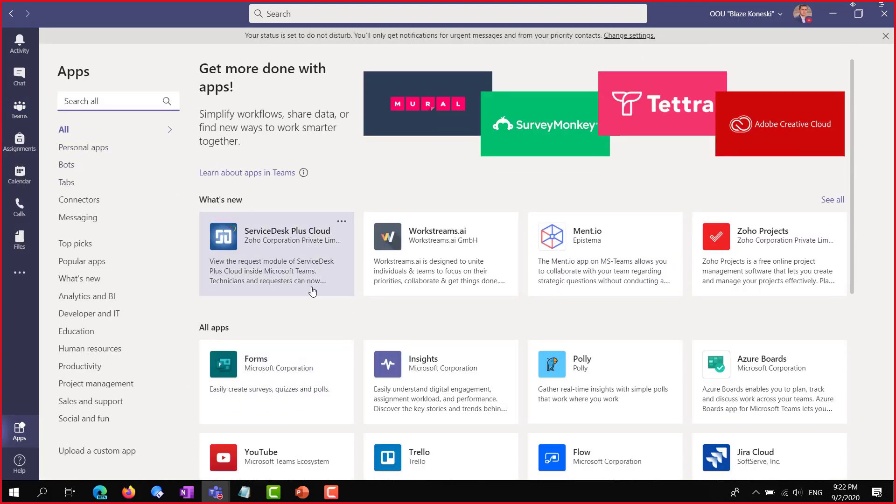
# Scroll through the Apps catalogue, then reopen the added-apps list showing Stream, Forms, Zoom and OneNote
pyautogui.scroll(-8, 327, 291)
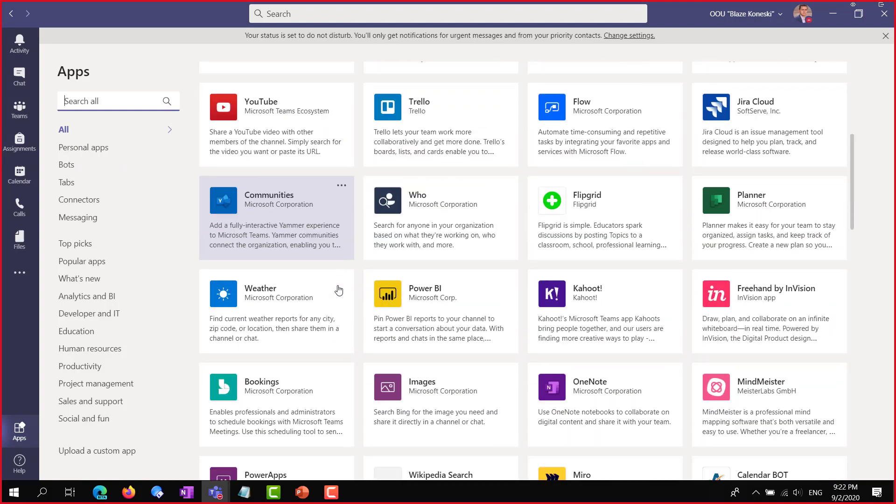
pyautogui.scroll(-6, 396, 316)
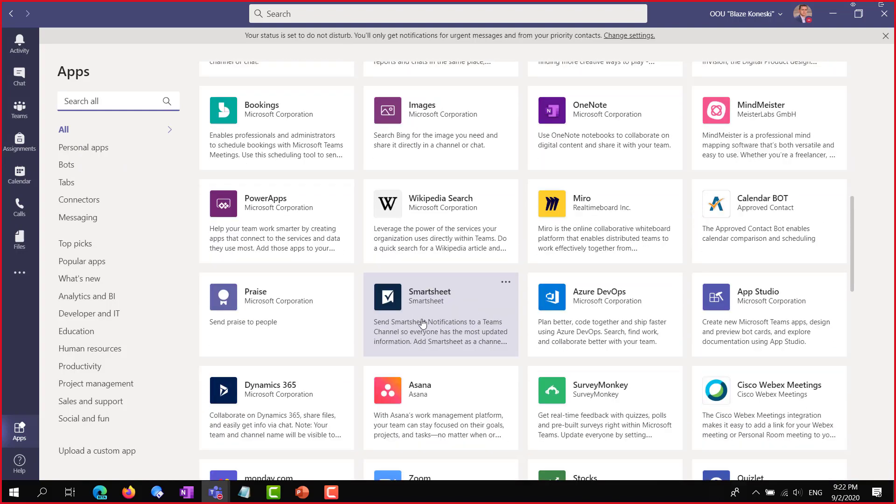
pyautogui.scroll(-11, 423, 323)
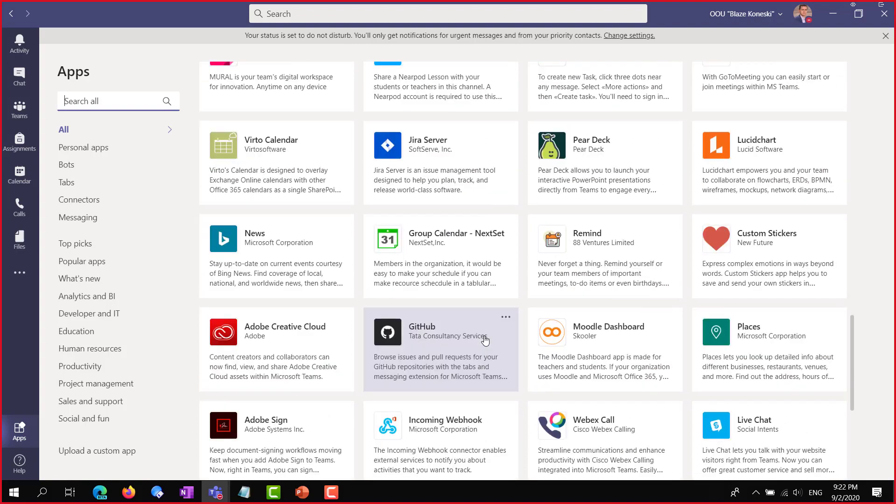
pyautogui.scroll(-3, 486, 340)
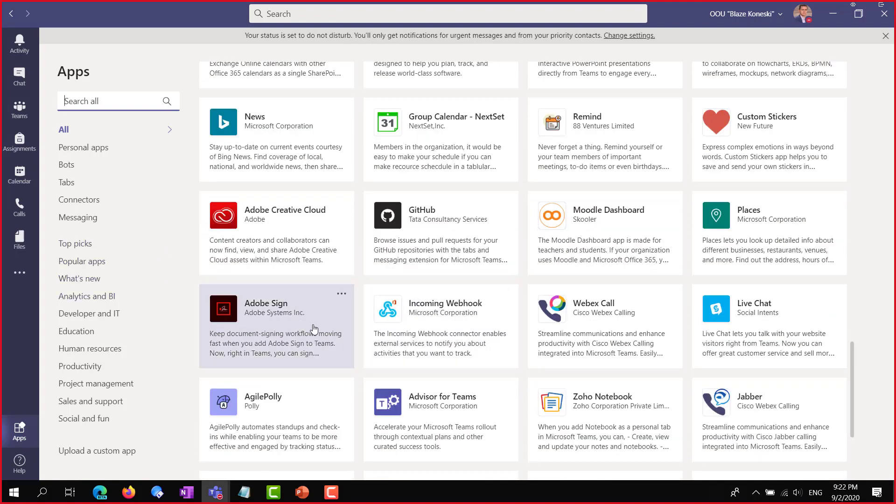
pyautogui.scroll(-5, 360, 332)
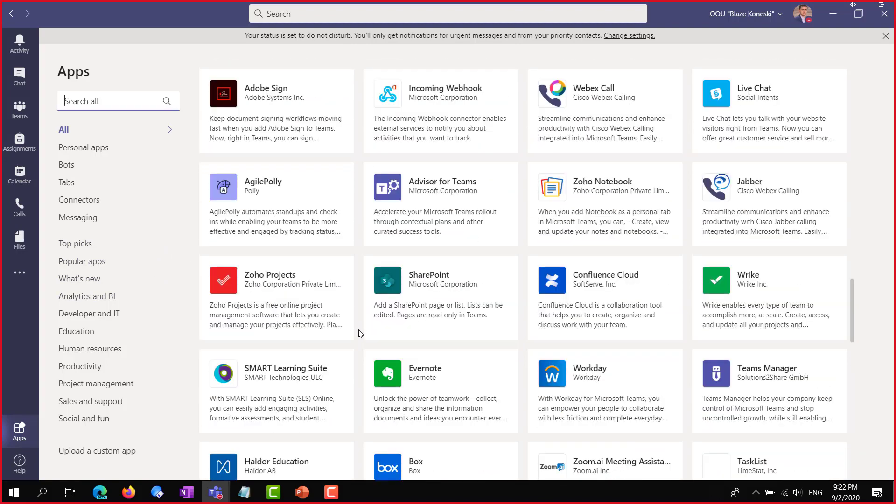
pyautogui.scroll(-2, 360, 333)
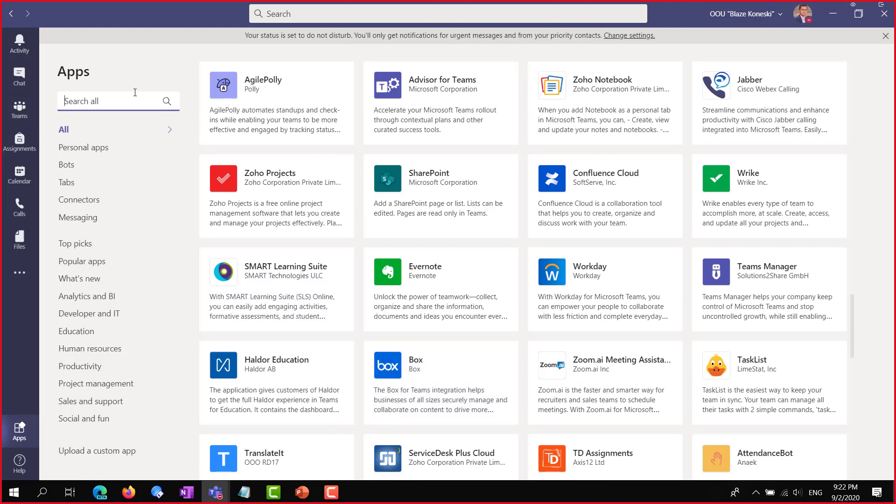
pyautogui.click(14, 278)
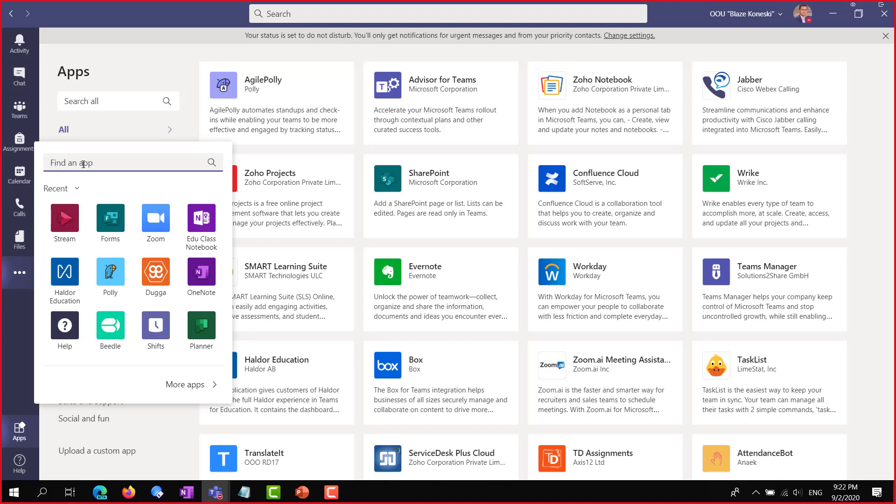
# Search 'dugga' in Find an app and open the Dugga app's Exams page
pyautogui.write('d')
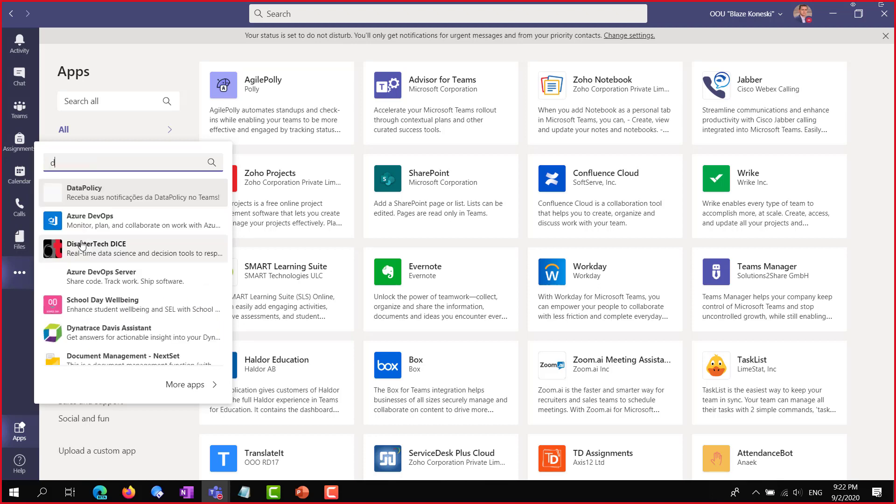
pyautogui.write('ugga')
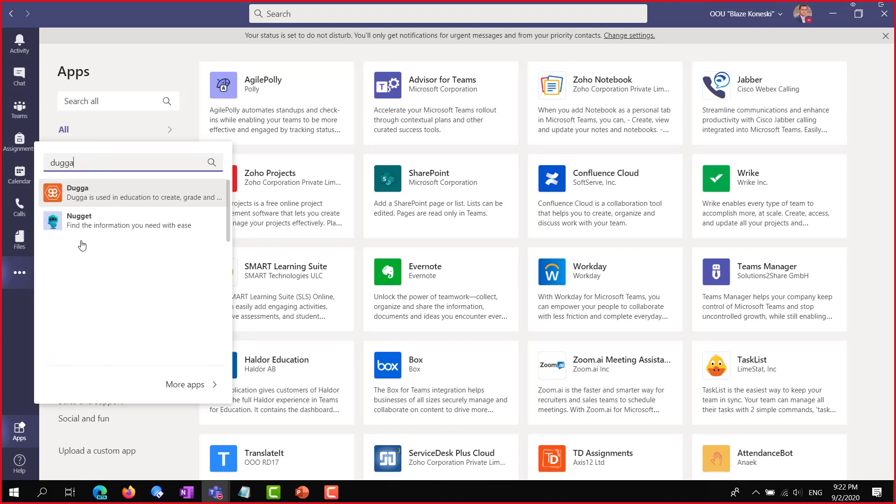
pyautogui.click(98, 198)
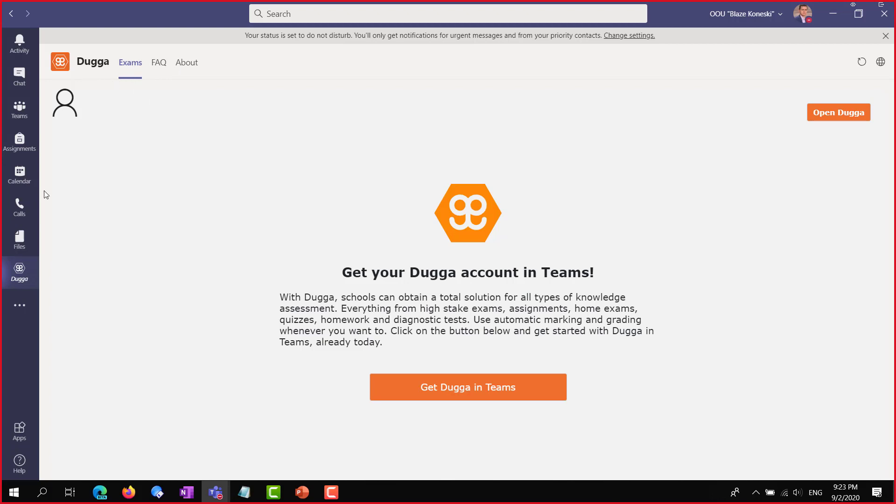
pyautogui.click(20, 305)
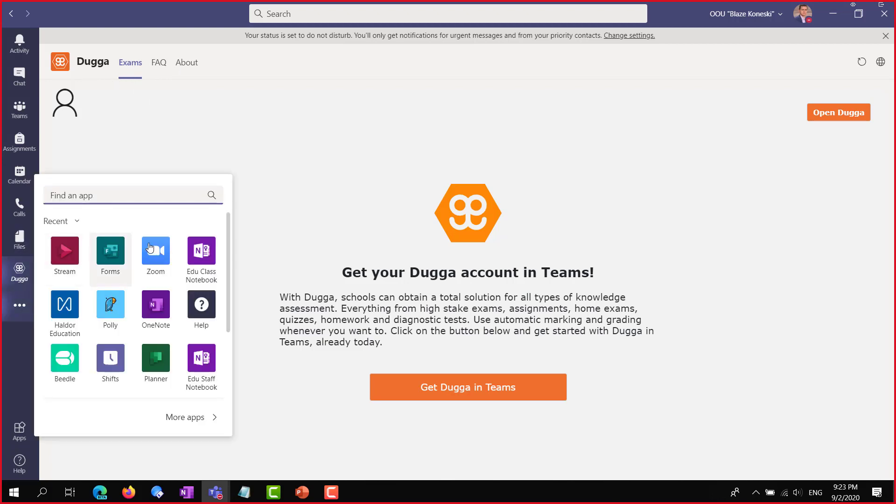
# Browse Haldor Education's Haldor, Plans and Assignments pages, then open Beedle's Class List with Diary
pyautogui.click(60, 312)
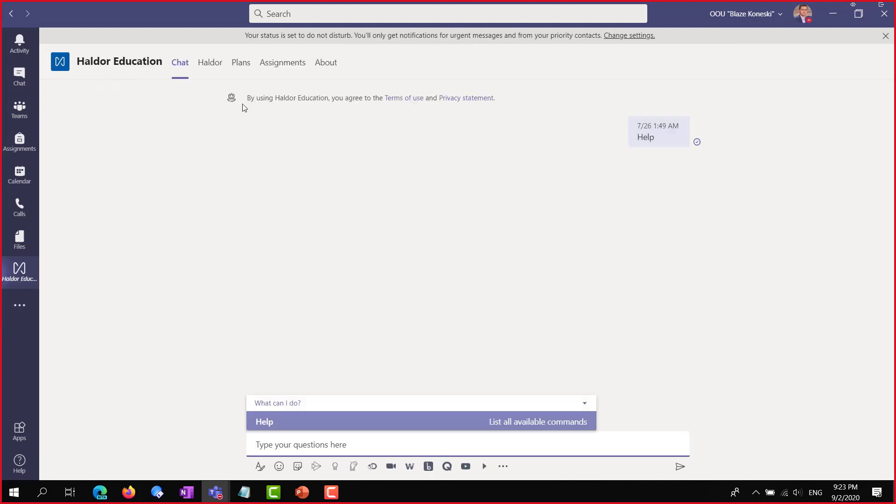
pyautogui.click(208, 66)
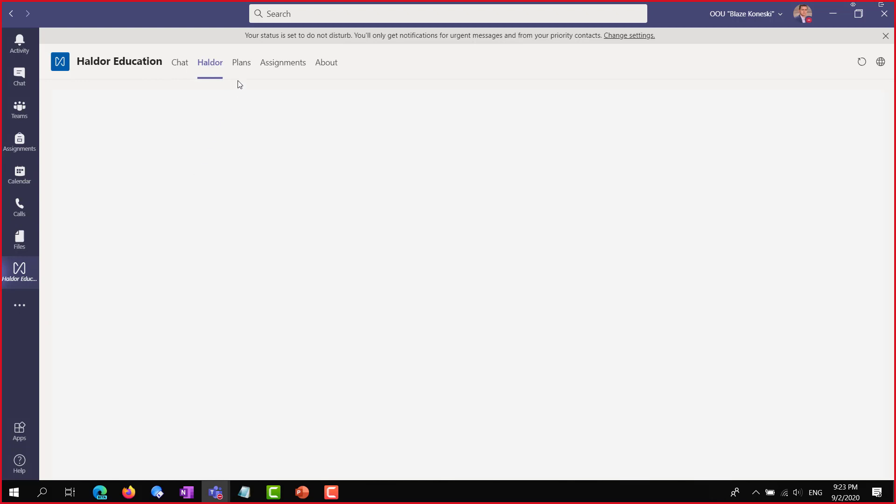
pyautogui.click(244, 64)
pyautogui.click(273, 65)
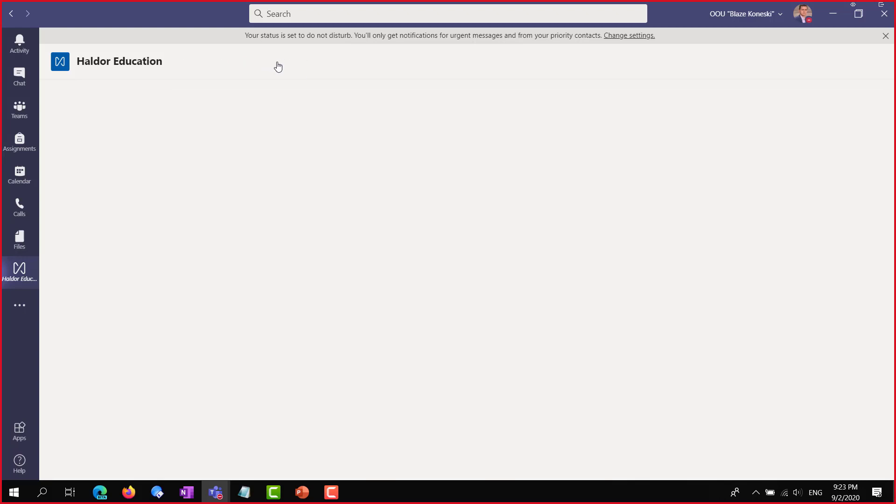
pyautogui.click(19, 306)
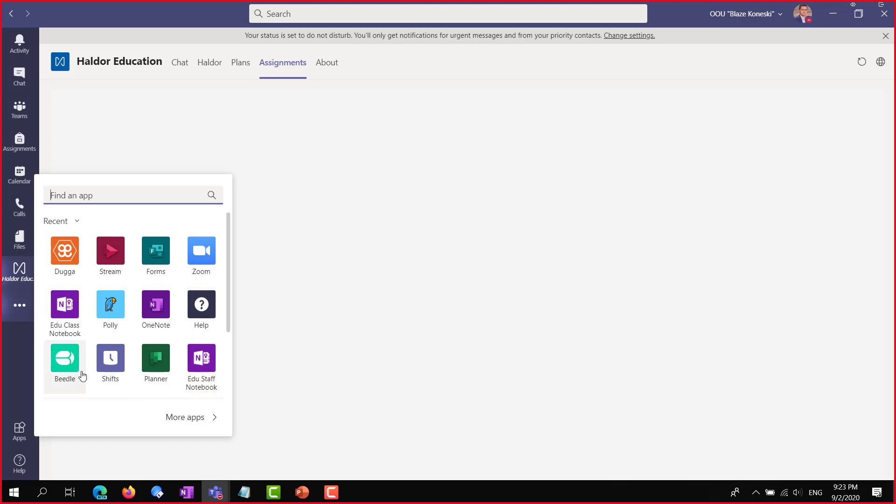
pyautogui.click(66, 370)
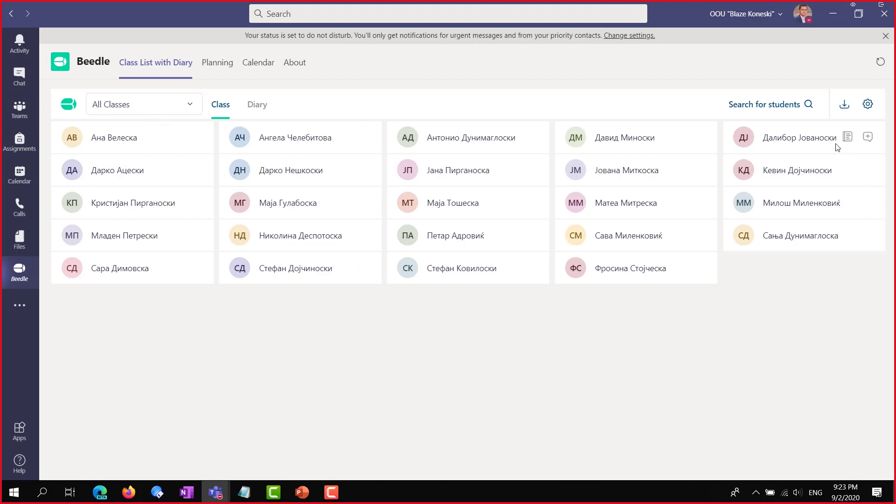
# Check Beedle's Planning and Calendar pages, which show no plans yet, then bring up the Teams window previews
pyautogui.click(218, 65)
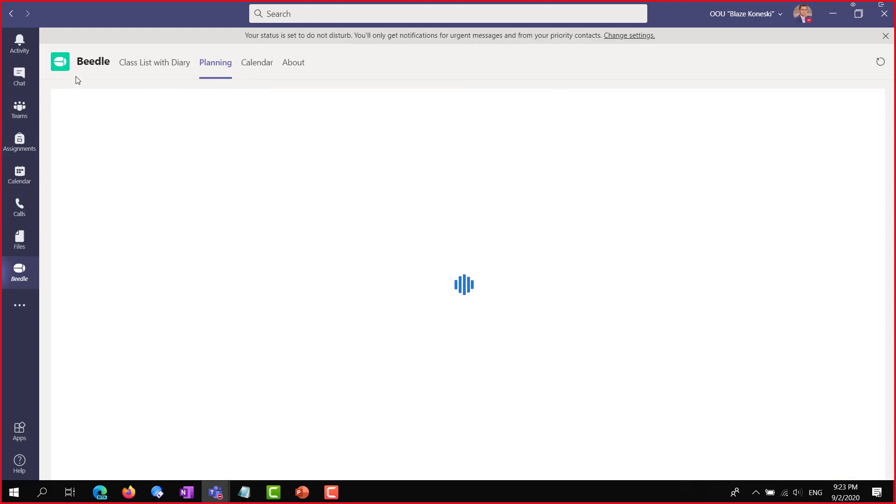
pyautogui.moveTo(67, 72)
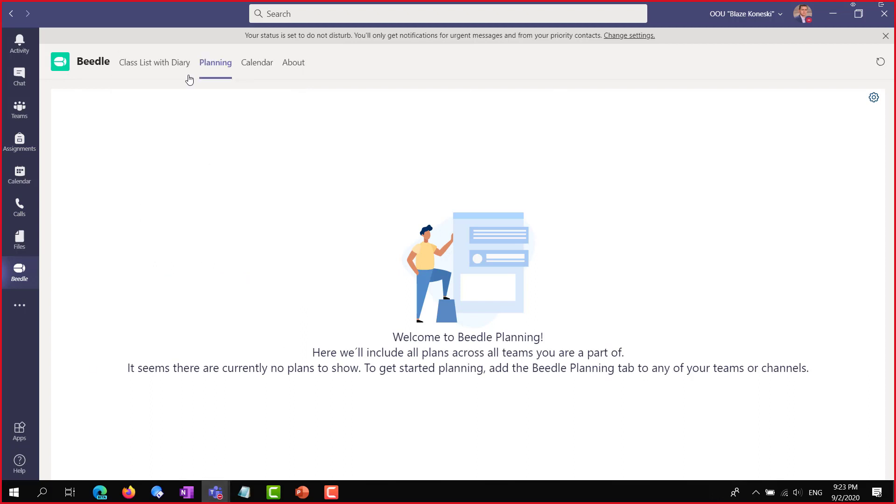
pyautogui.click(259, 70)
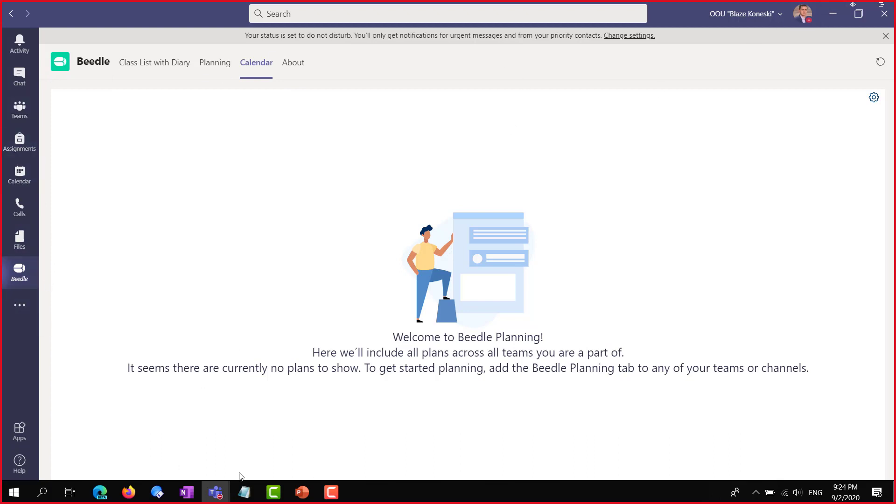
pyautogui.click(215, 494)
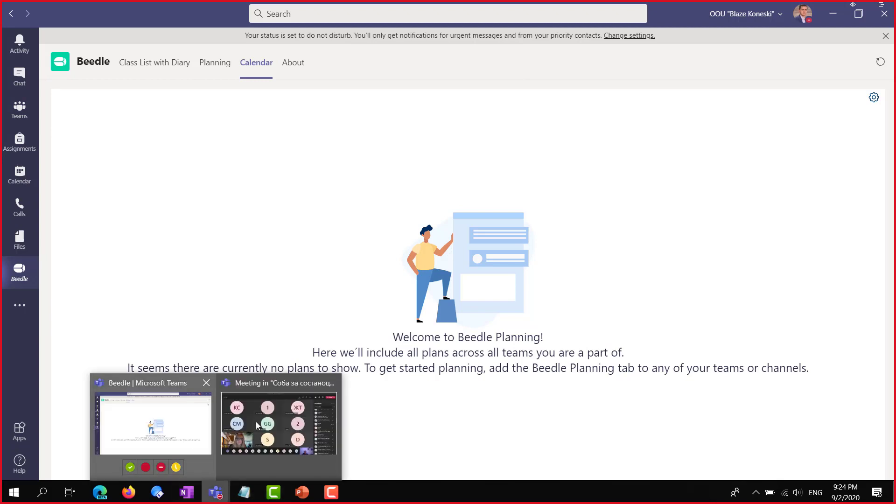
# Bring the Teams meeting window to the front and scroll its Participants list back to the top
pyautogui.click(255, 418)
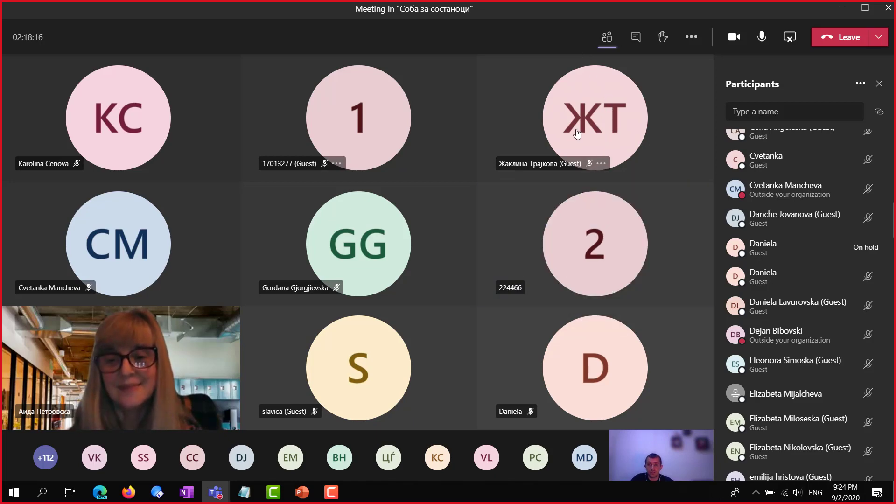
pyautogui.moveTo(577, 134)
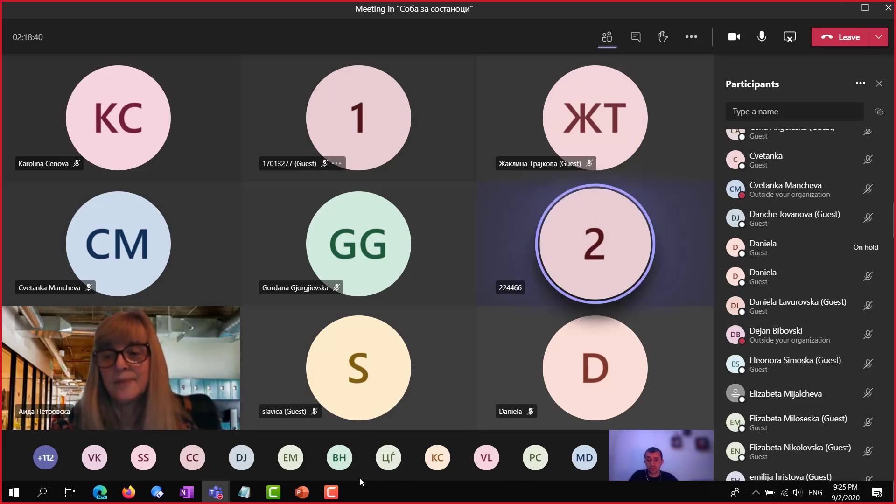
pyautogui.scroll(10, 811, 146)
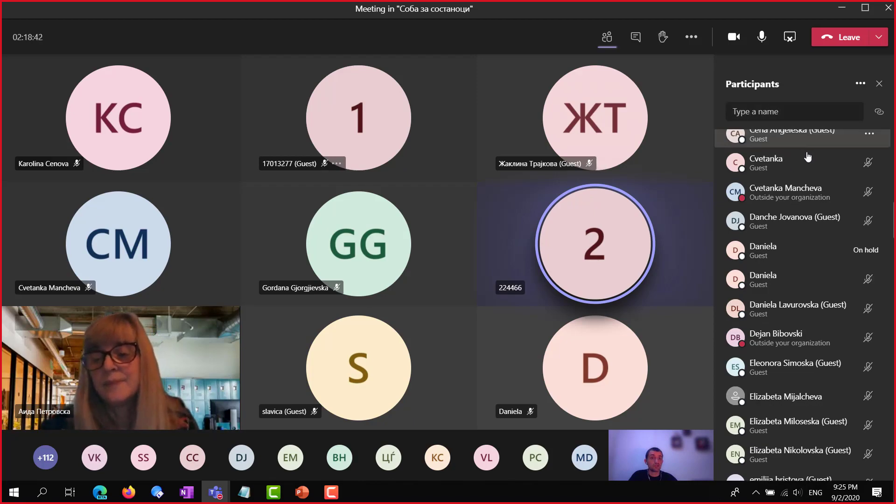
# Mute all meeting attendees with confirmation, then download the attendance list from the Participants menu
pyautogui.click(850, 144)
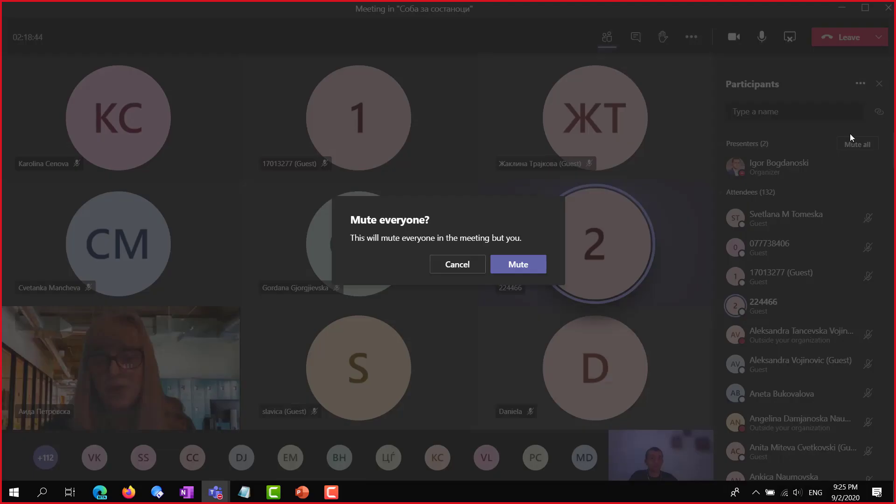
pyautogui.click(518, 264)
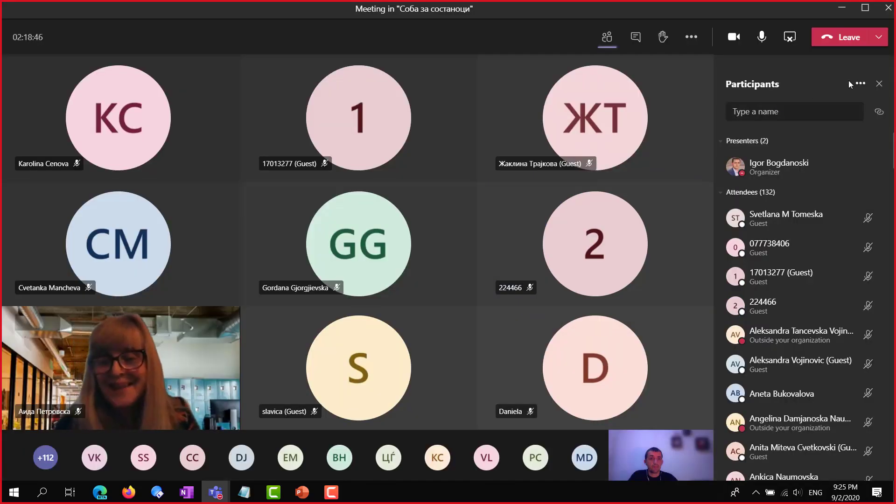
pyautogui.click(860, 84)
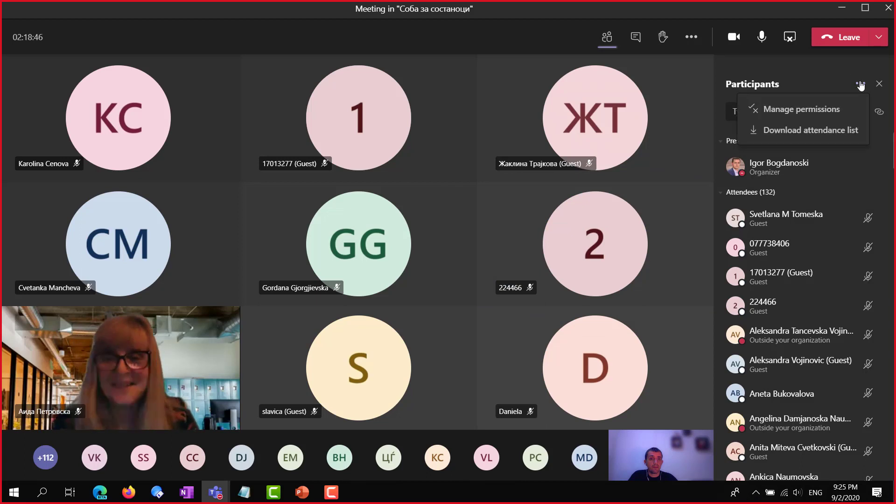
pyautogui.click(821, 131)
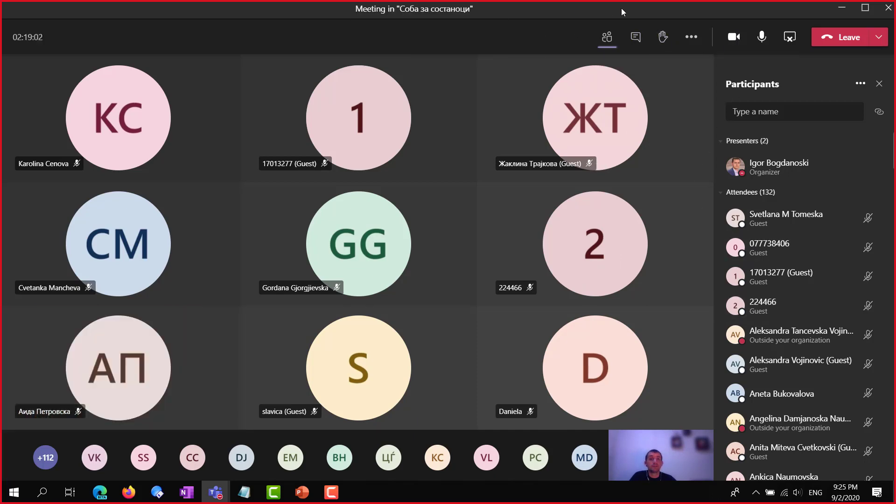
# Stop the PowerPoint screen recording so the video is inserted on slide 1
pyautogui.moveTo(413, 3)
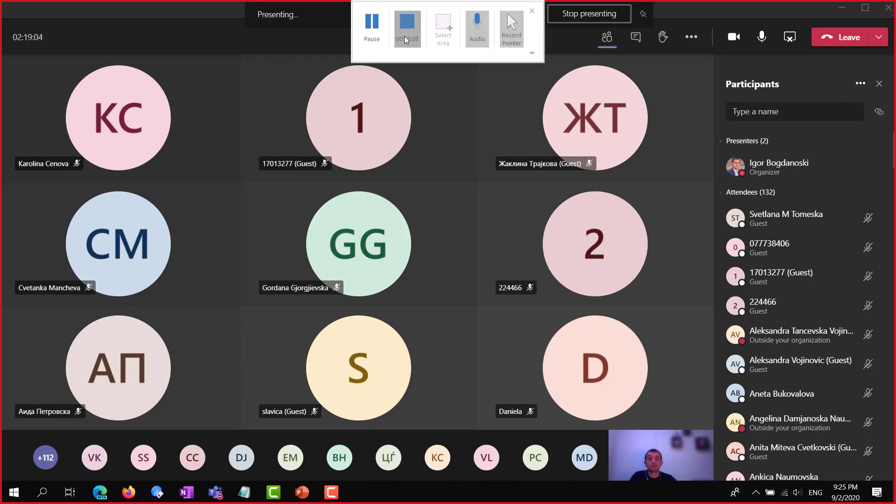
pyautogui.hotkey('alt', 'Tab')
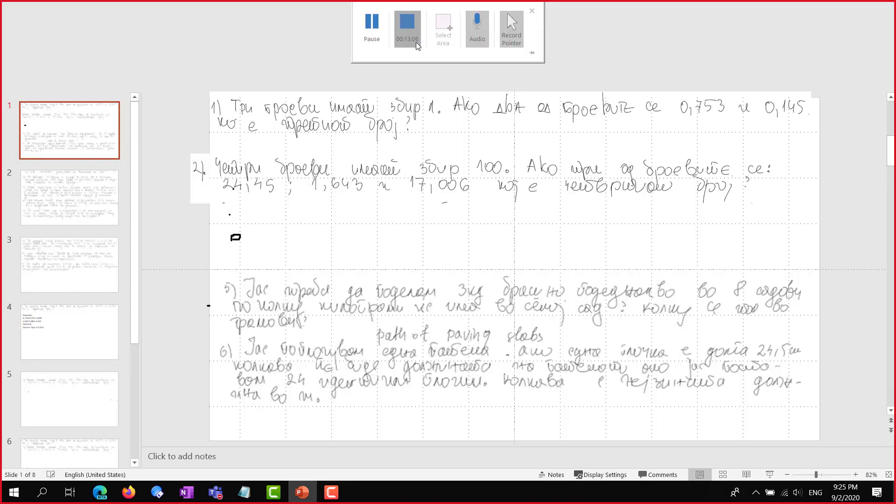
pyautogui.click(408, 33)
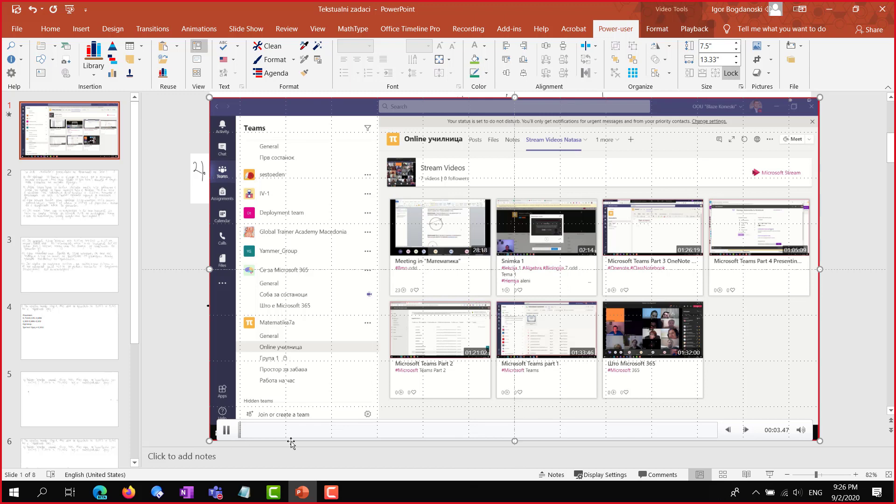
# Seek through the inserted recording to check parts of it, including the Stream editing section
pyautogui.click(467, 429)
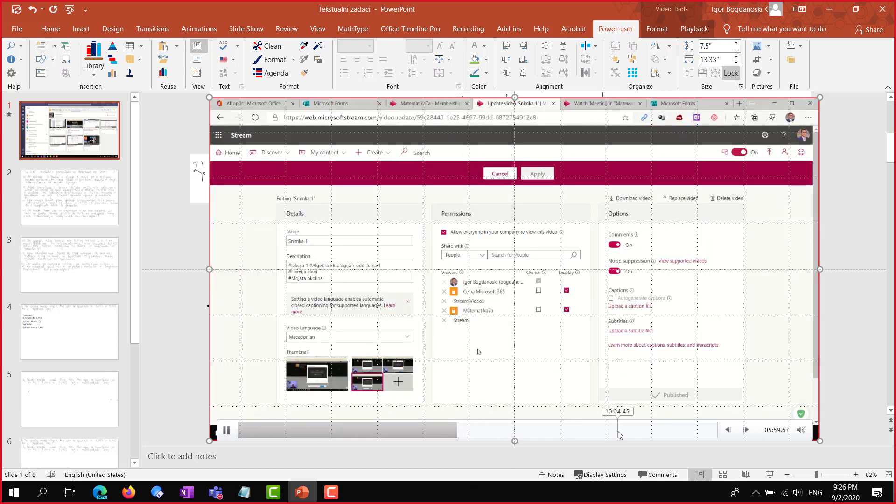
pyautogui.click(618, 430)
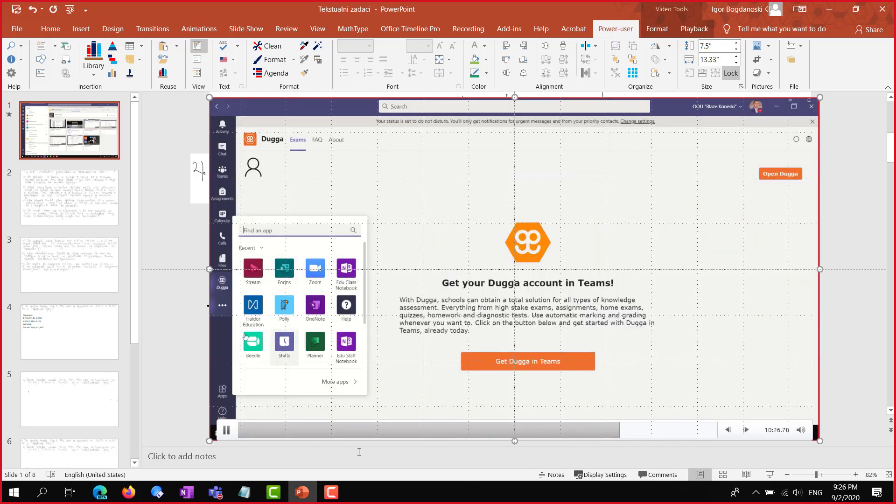
pyautogui.click(452, 429)
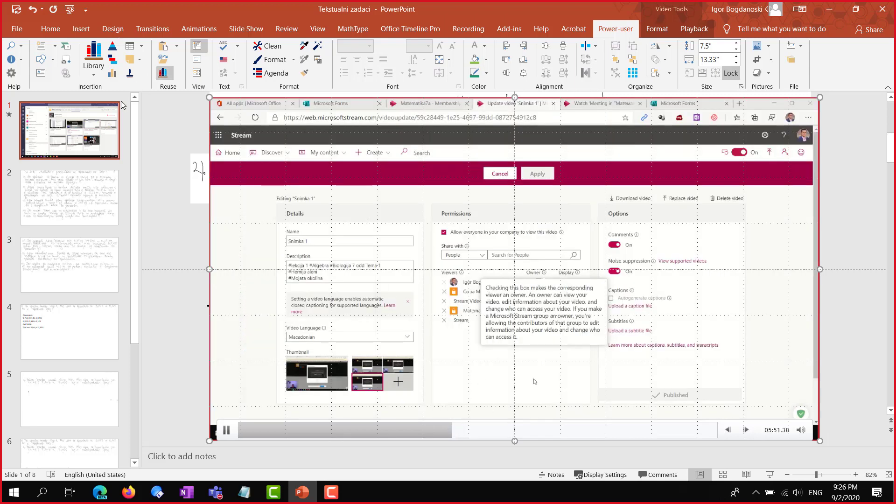
pyautogui.click(468, 28)
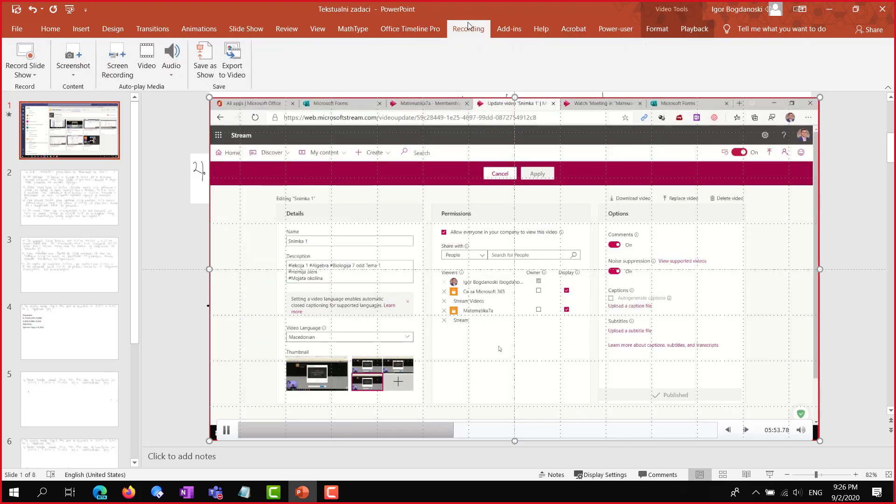
# Export the presentation as a Full HD (1080p) Tekstualni zadaci.mp4 to the Desktop, then return to the meeting
pyautogui.click(232, 58)
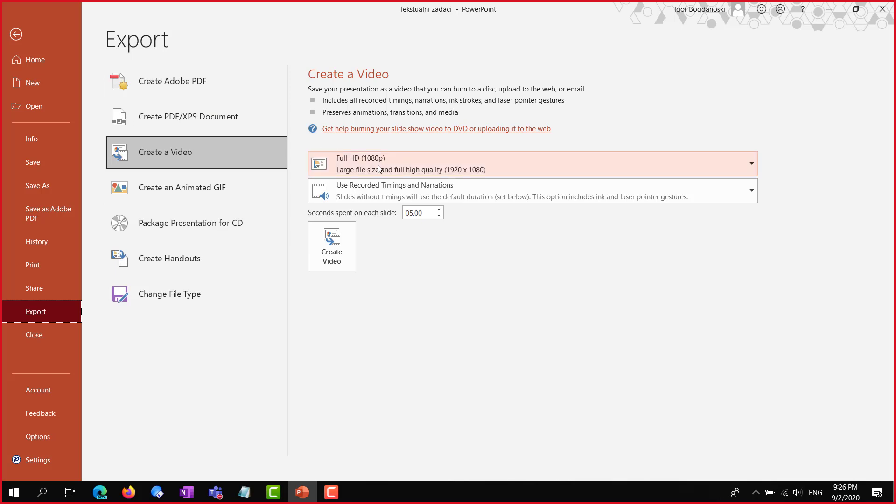
pyautogui.click(365, 164)
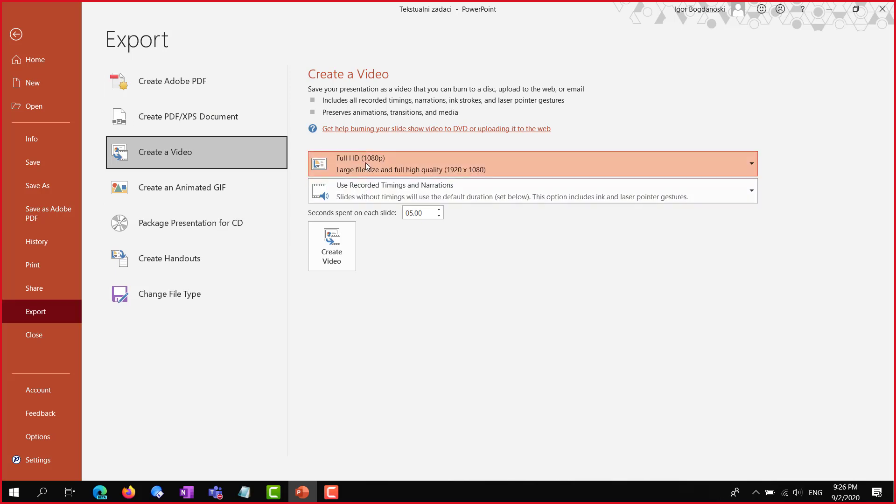
pyautogui.click(375, 214)
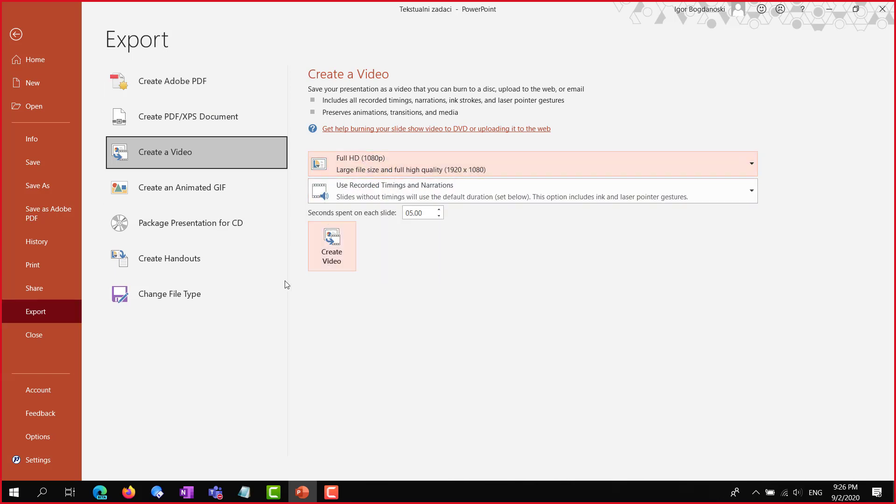
pyautogui.click(331, 246)
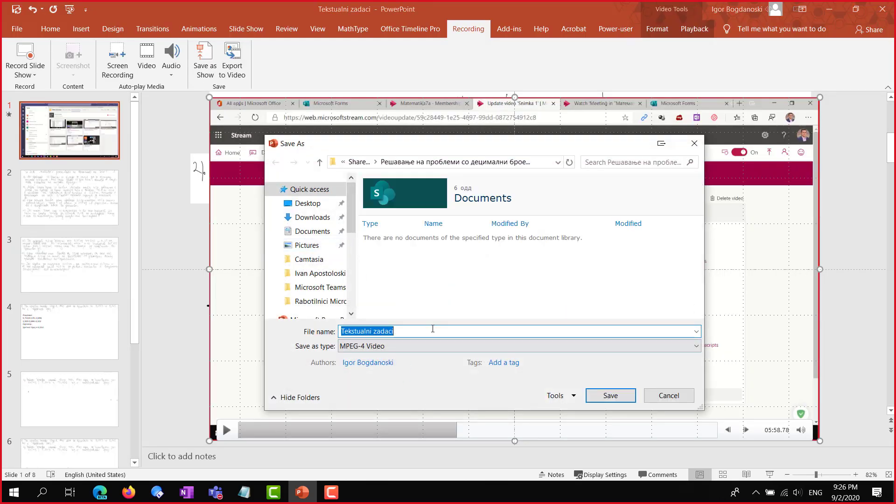
pyautogui.click(310, 203)
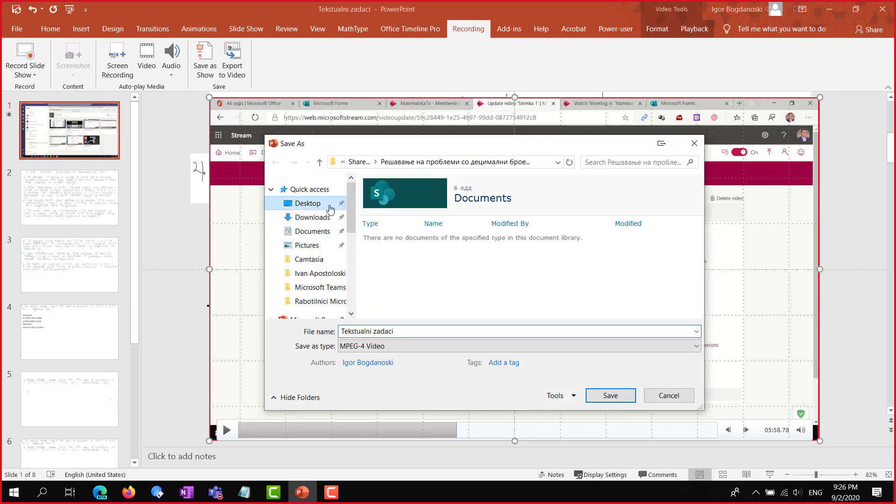
pyautogui.click(601, 398)
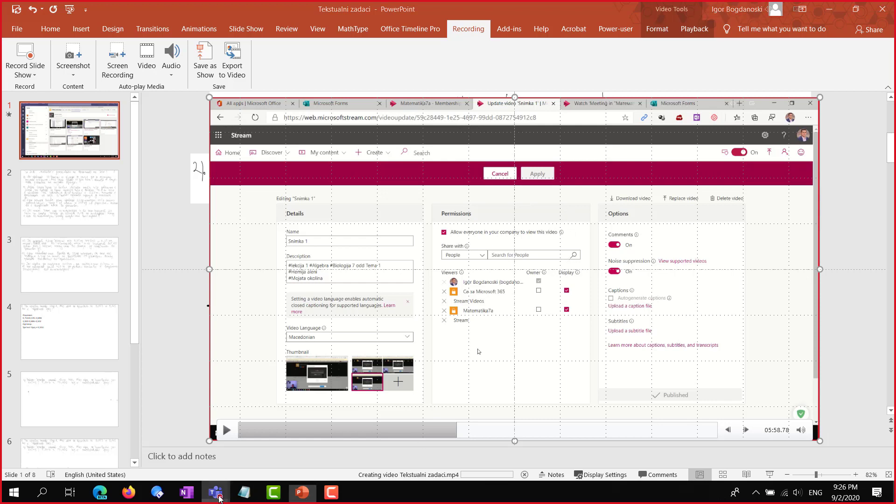
pyautogui.moveTo(215, 492)
pyautogui.click(236, 426)
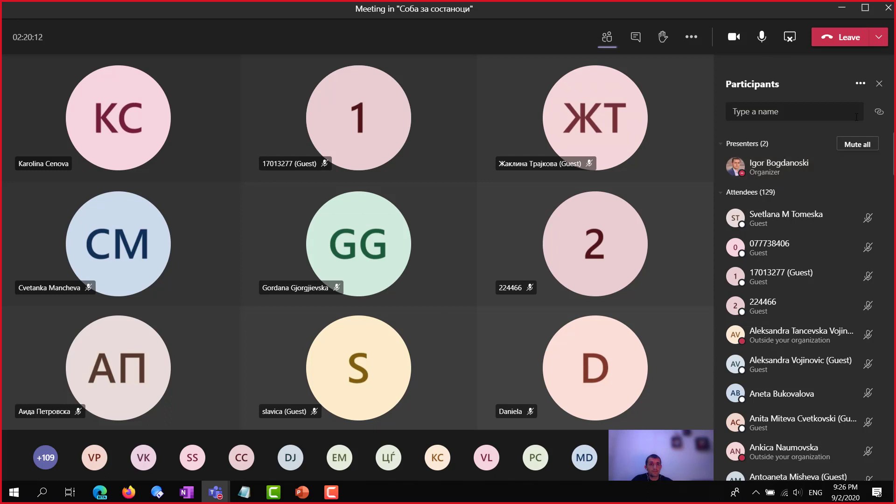
# Open the Leave dropdown to show the End meeting option
pyautogui.click(879, 39)
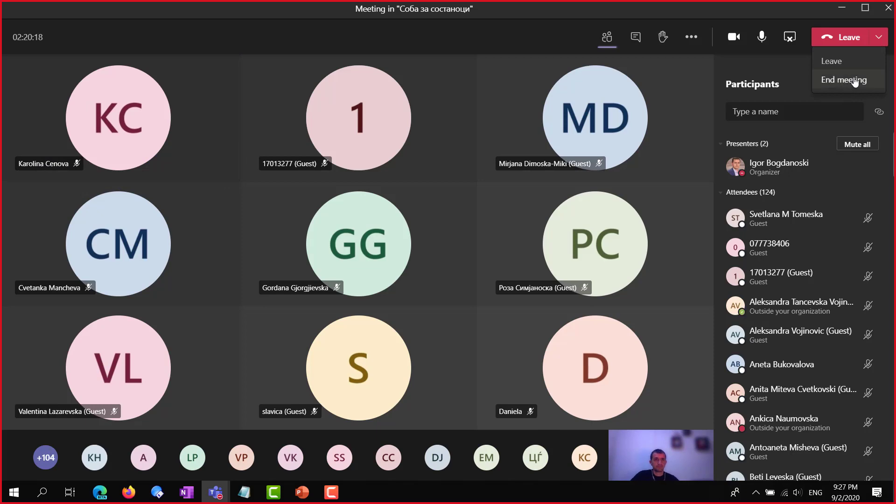